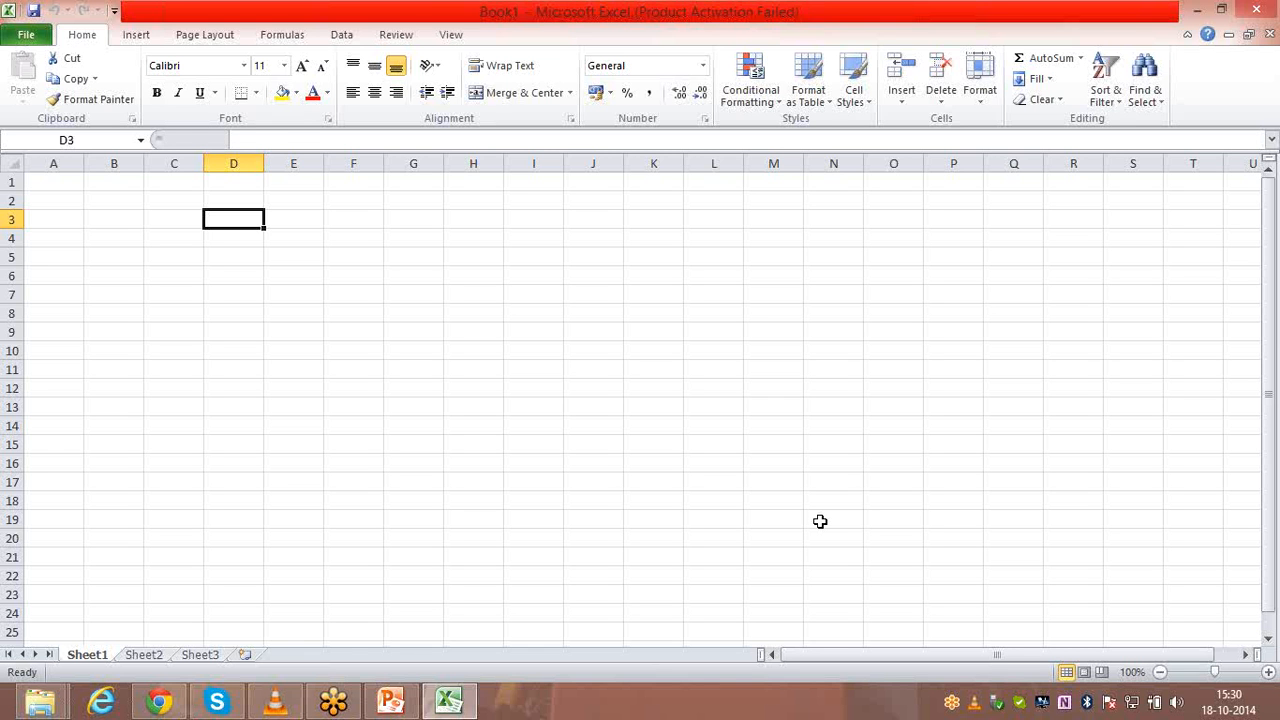
Enter Company Code, Plant and S.loc in cells D3 to D5.
text(Company Code)
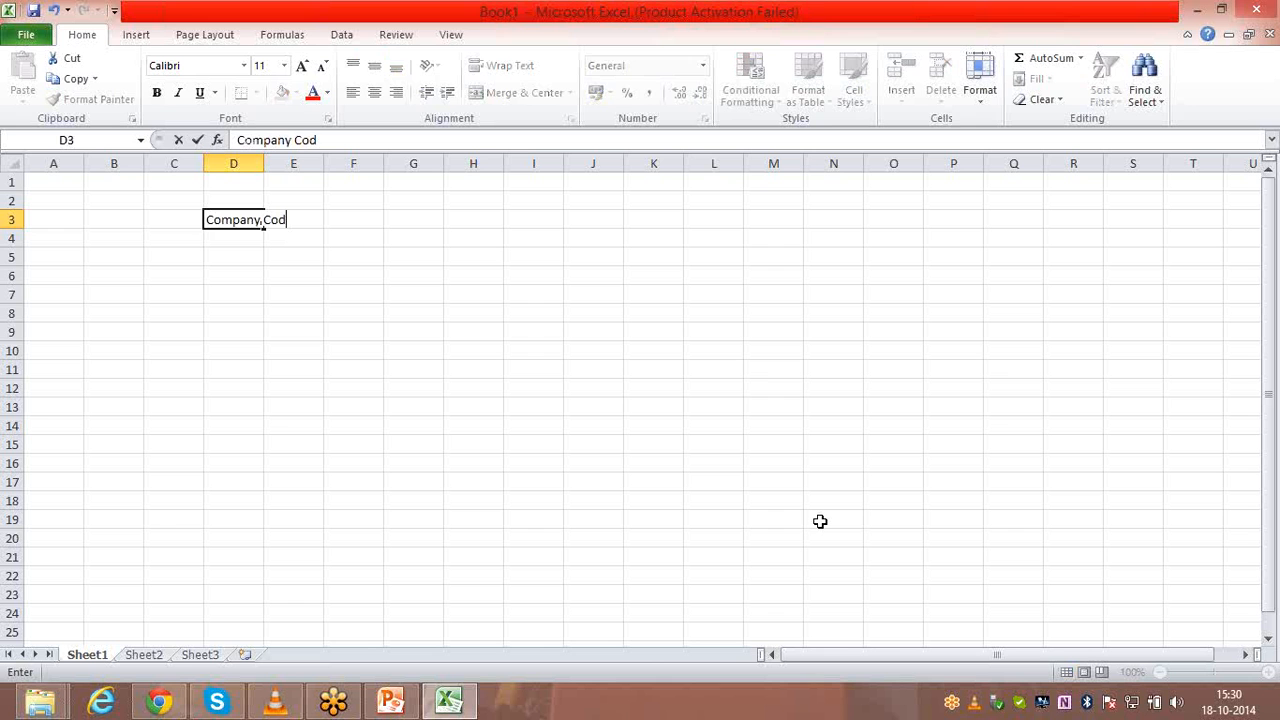
key(Return)
text(Plant)
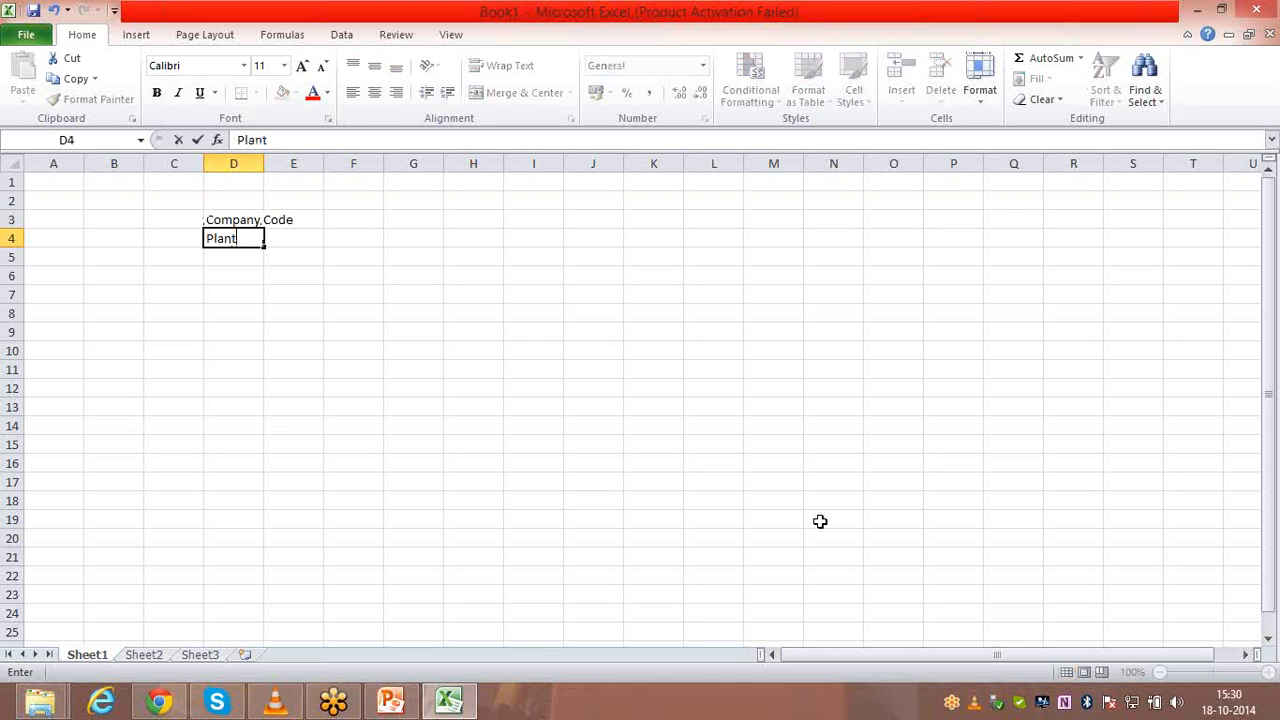
key(Return)
text(W)
key(BackSpace)
text(S.loc)
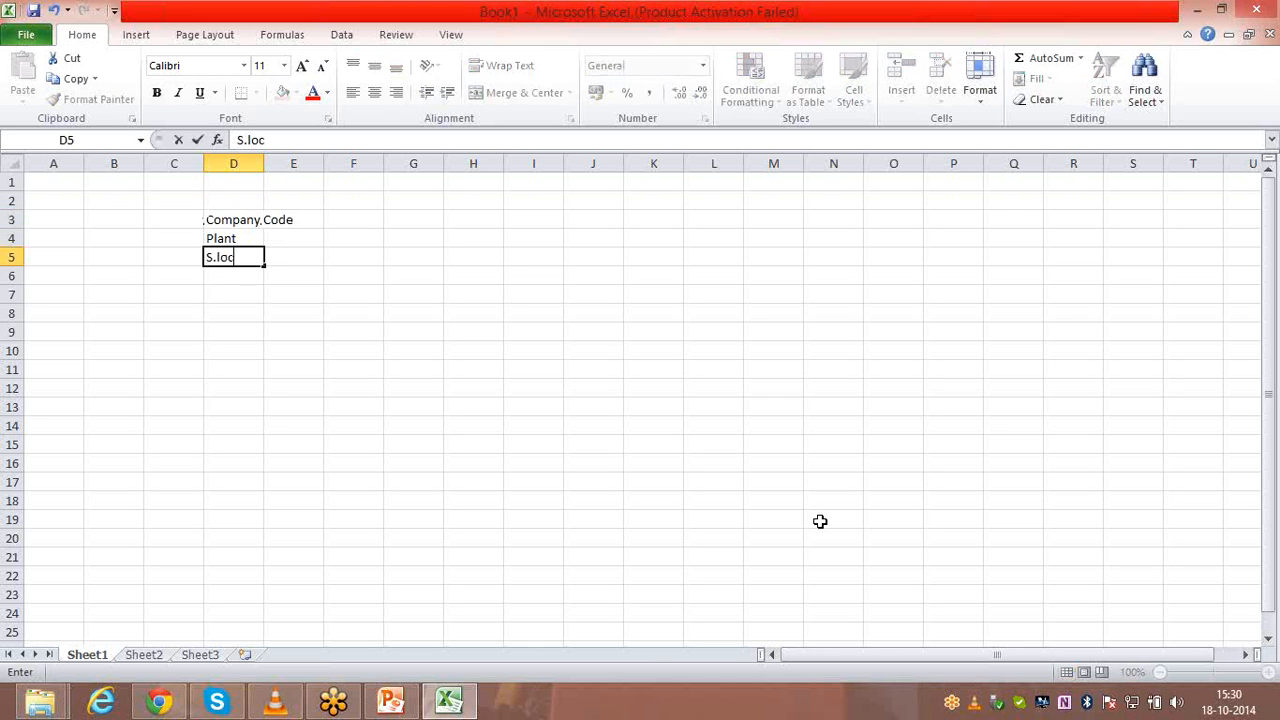
key(Return)
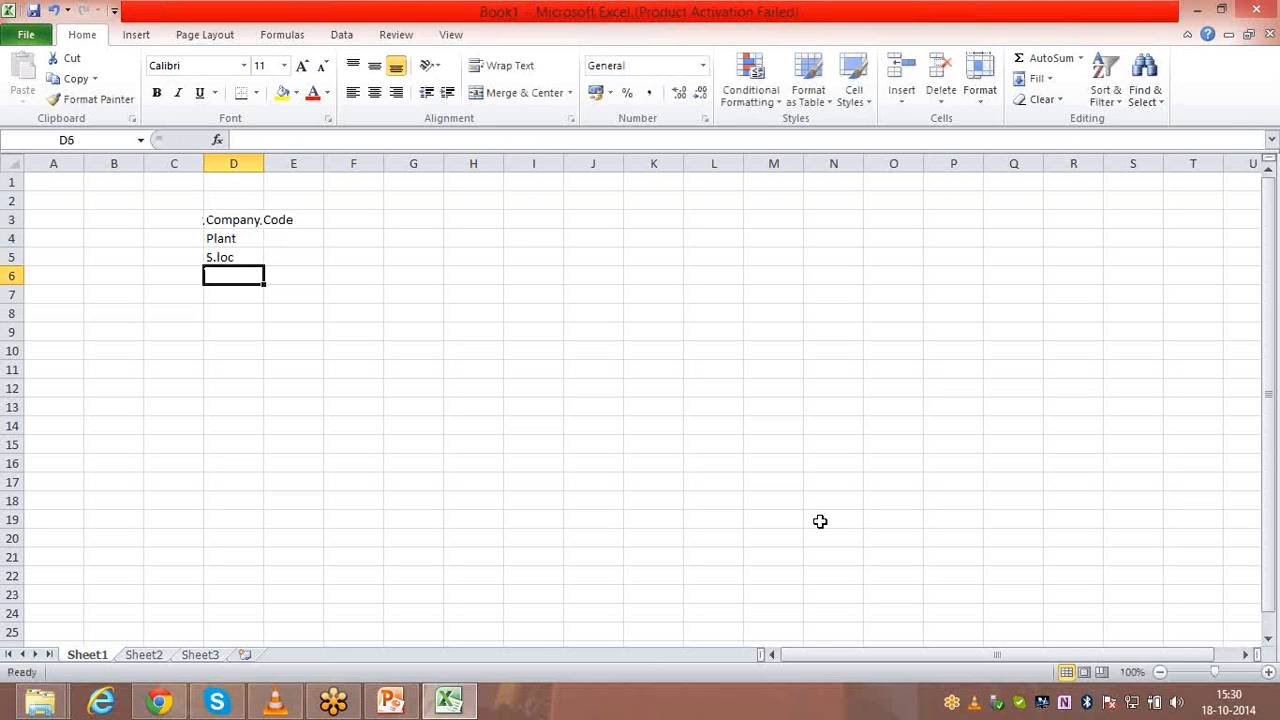
Enter 1, 2, 3, 4 and 45 in cells D7 to D11 and 6 in D13.
key(Return)
text(1 )
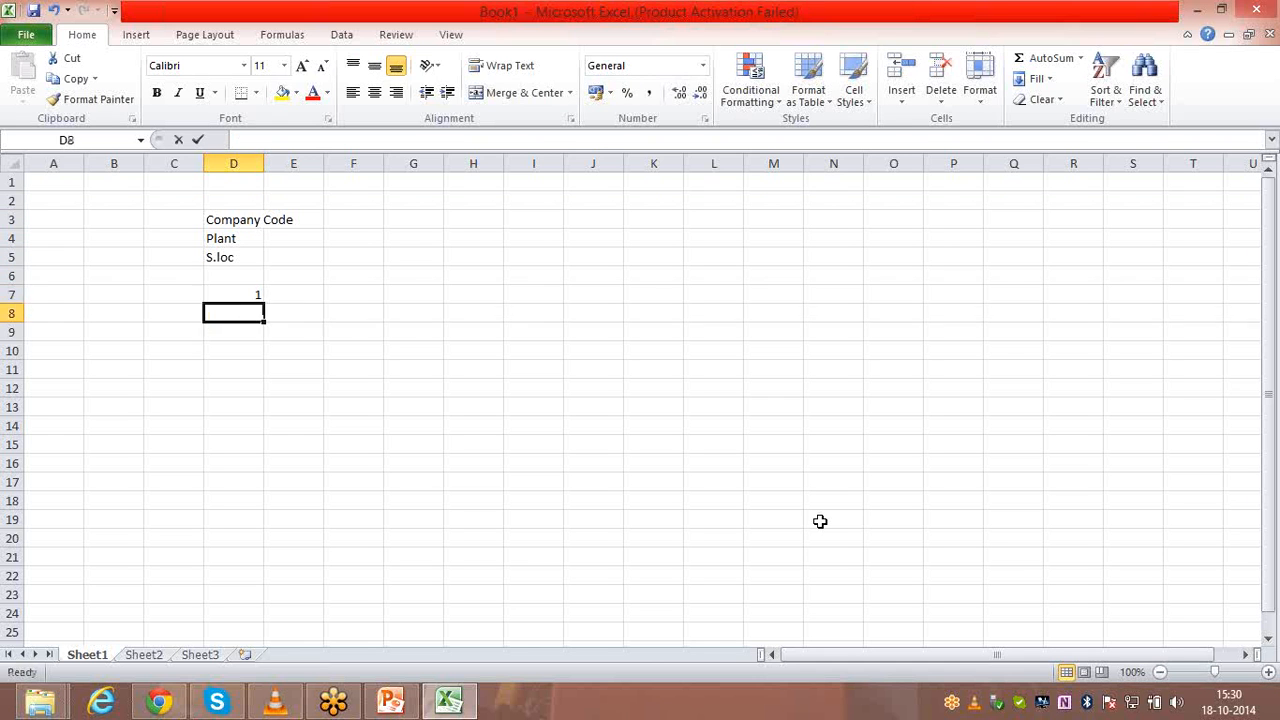
text(2 3 4)
key(Return)
text(45)
key(Return)
key(Return)
text(6)
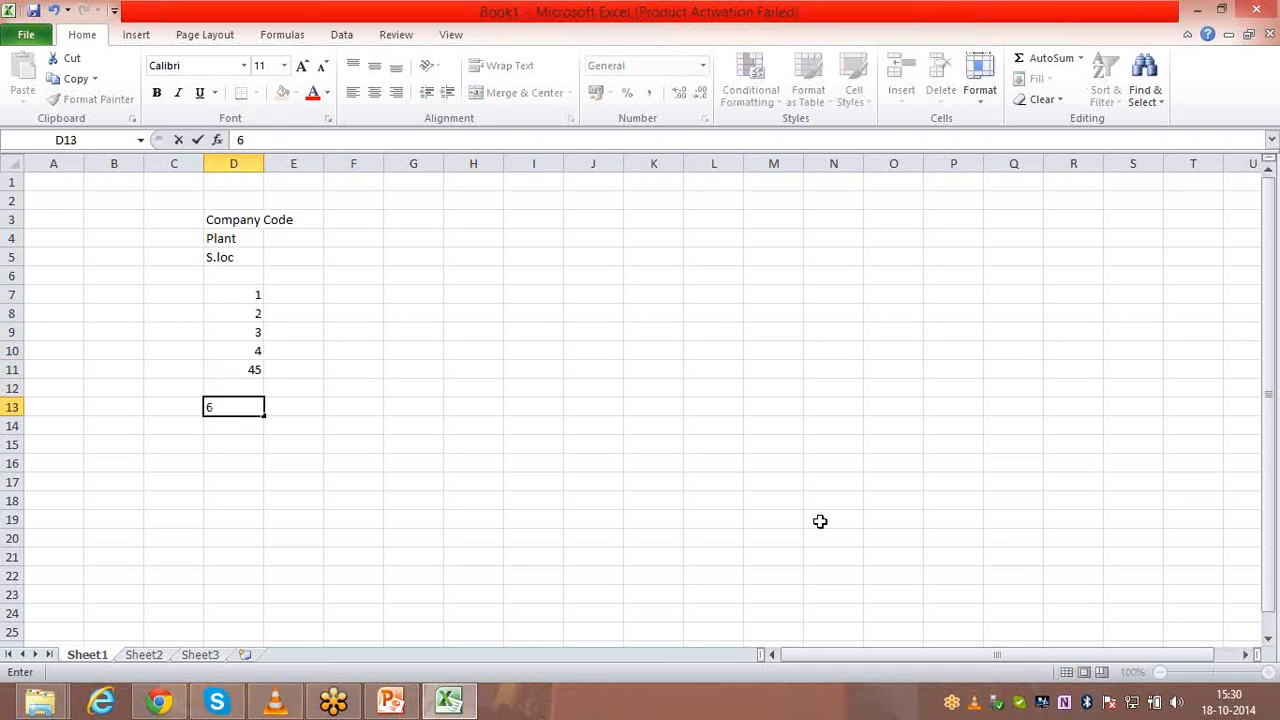
key(Up)
Highlight the numbered entries below S.loc by selecting the range D7:D13.
key(Up)
key(Up)
key(Up)
key(Up)
key(Up)
key(Up)
key(Up)
key(Down)
key(Down)
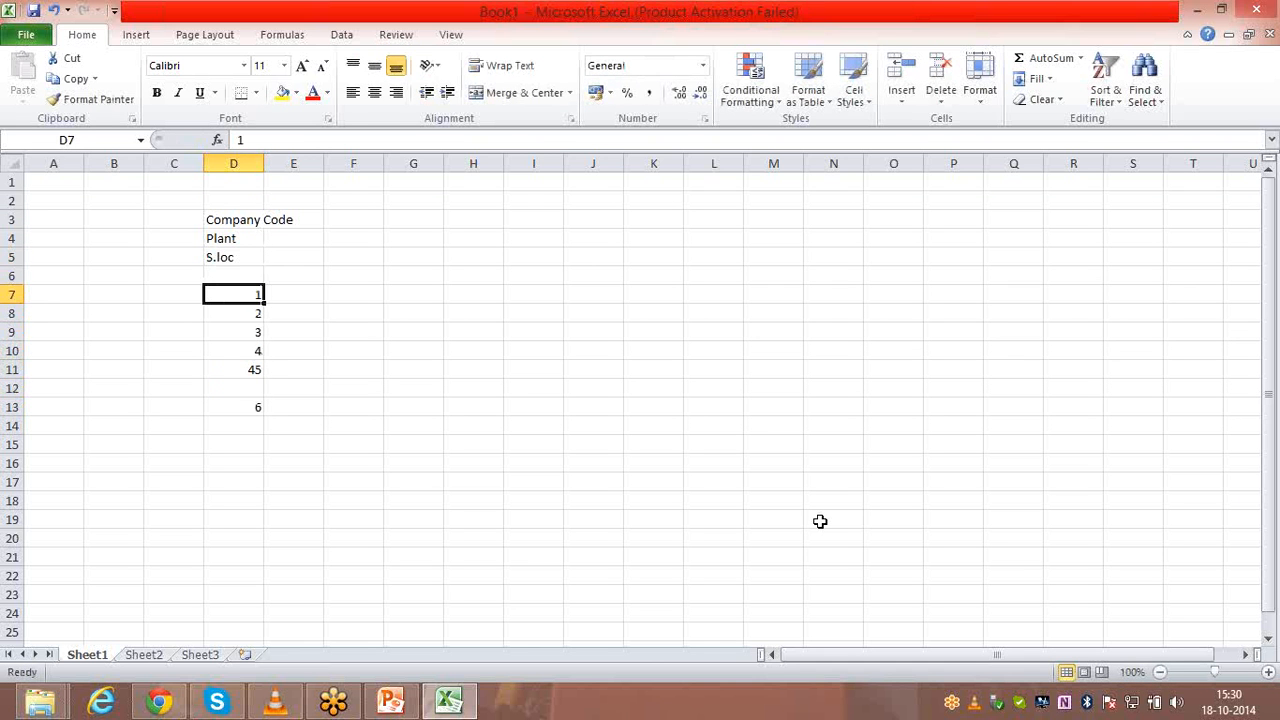
key(shift+Down)
key(shift+Down)
key(shift+Down)
key(shift+Down)
key(shift+Down)
key(shift+Down)
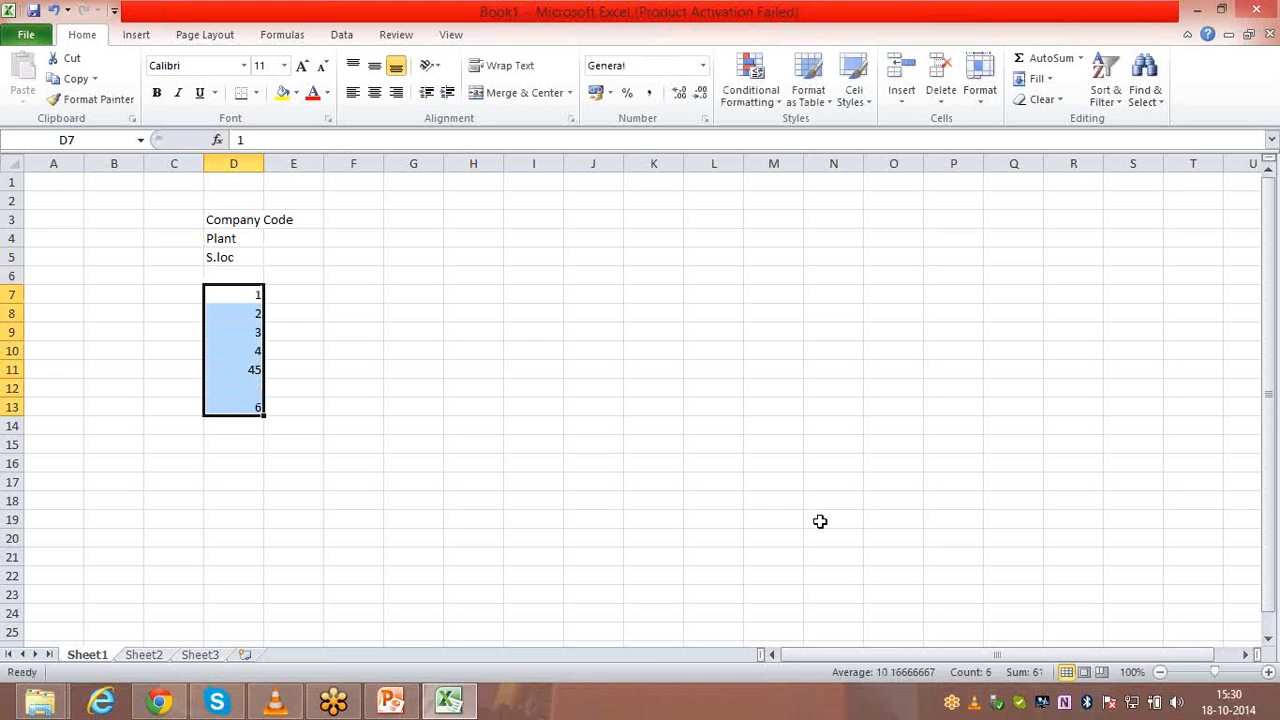
Start a second list in column G with company code, plant and s.loc in cells G3 to G5.
click(401, 217)
text(com)
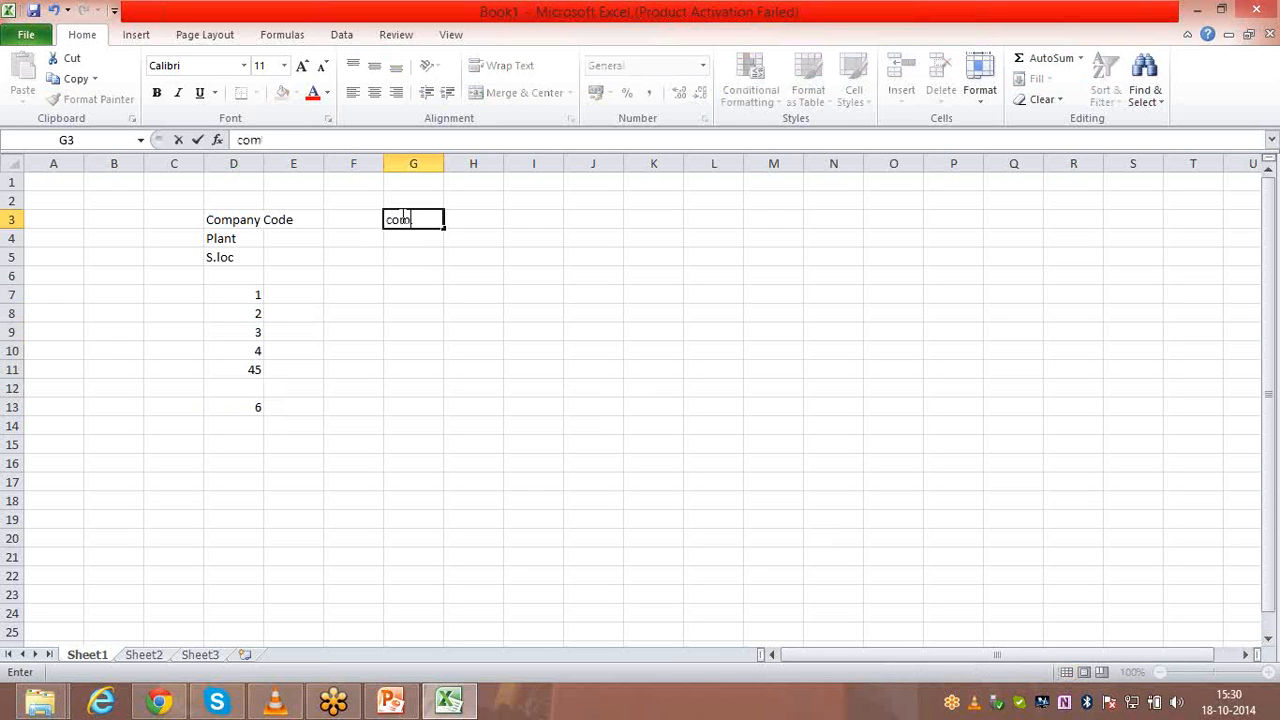
text(pany code)
key(Return)
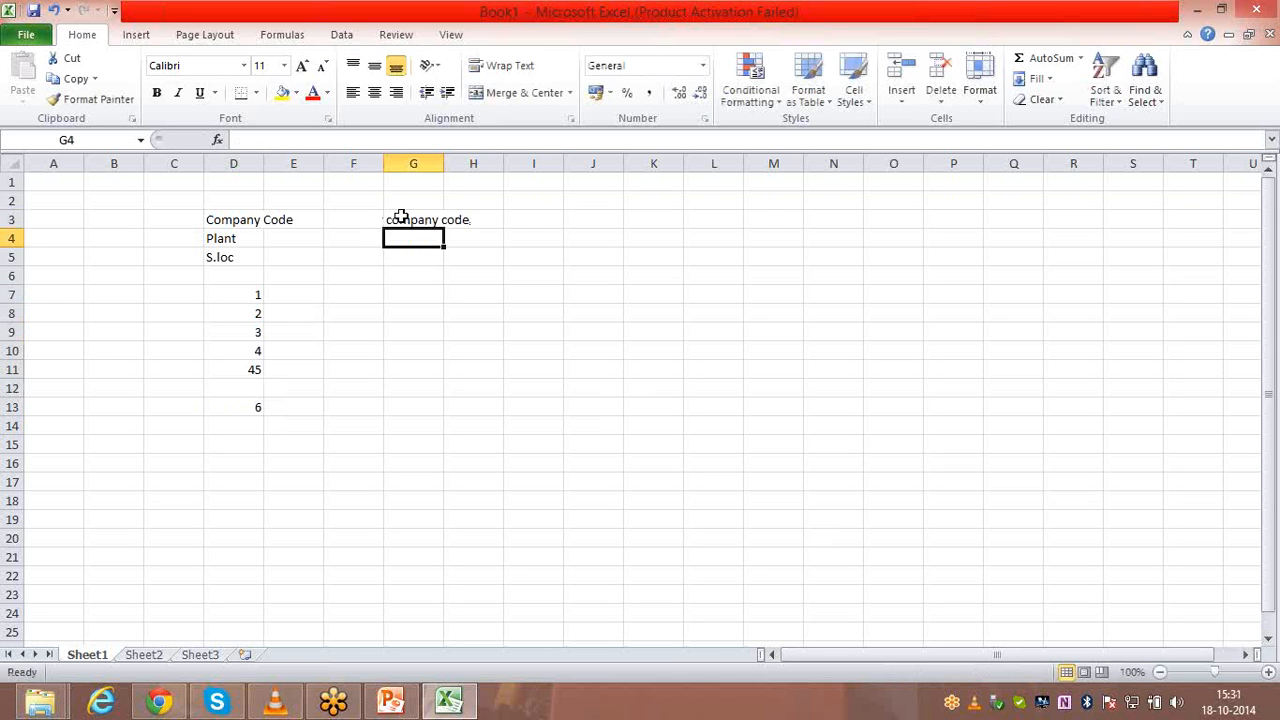
text(plant)
key(Return)
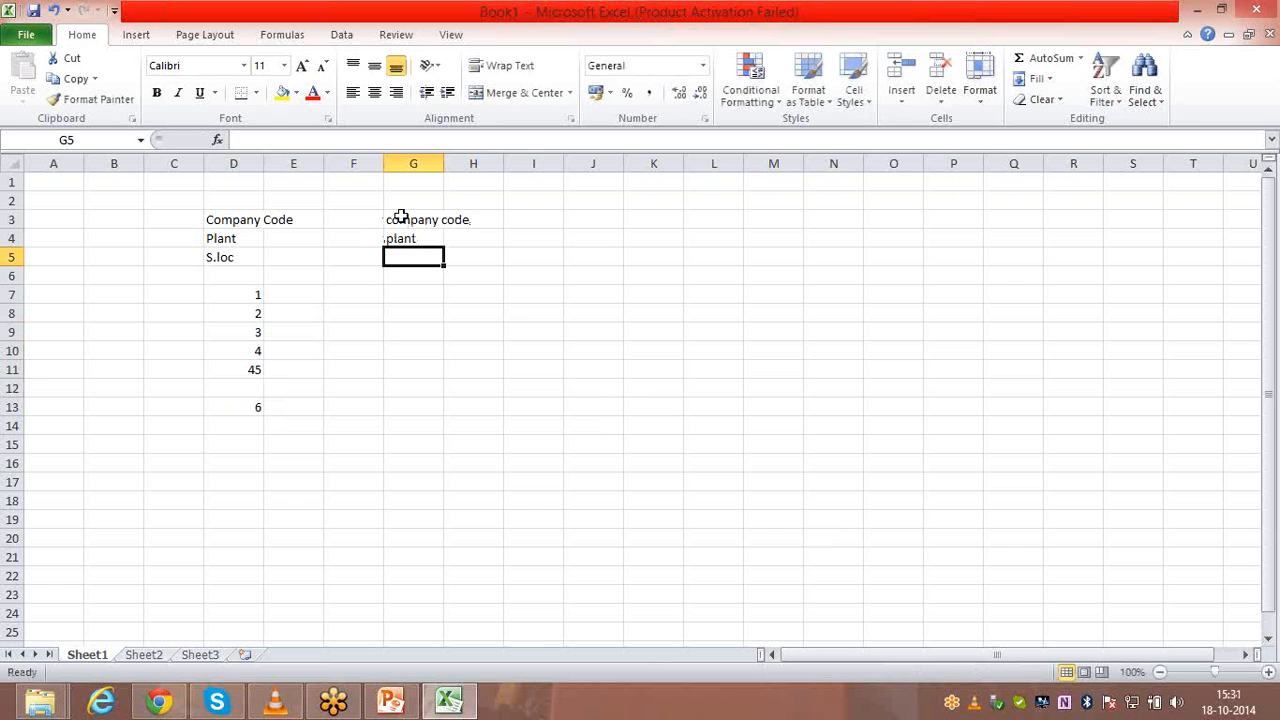
text(s.lo)
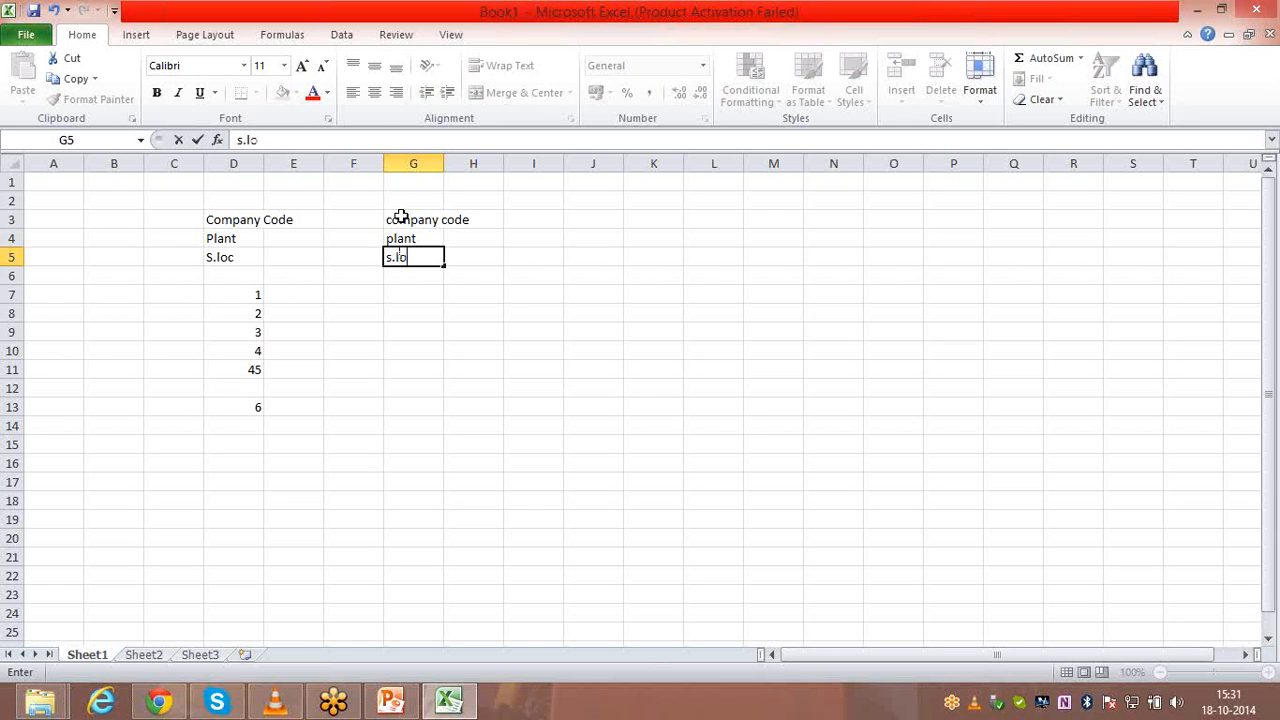
text(c)
key(Return)
Continue the second list with war, st.type, st.sec and st.in in cells G6 to G9.
text(war)
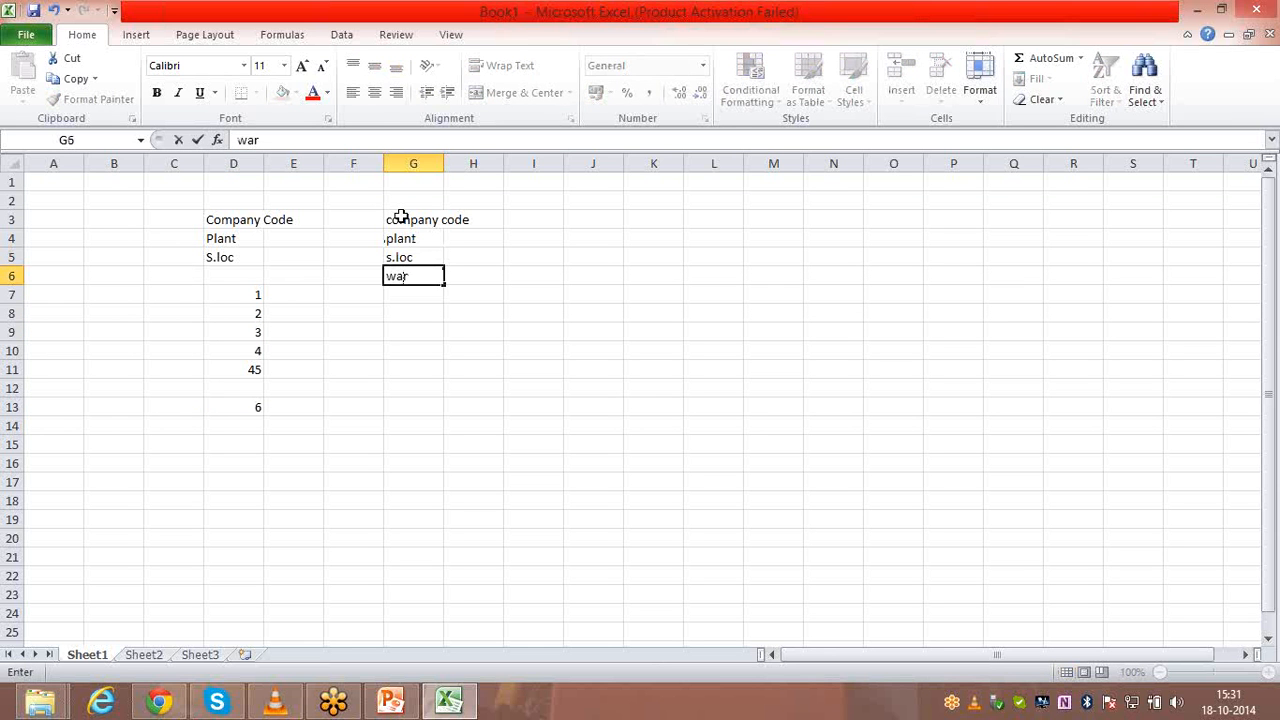
key(Return)
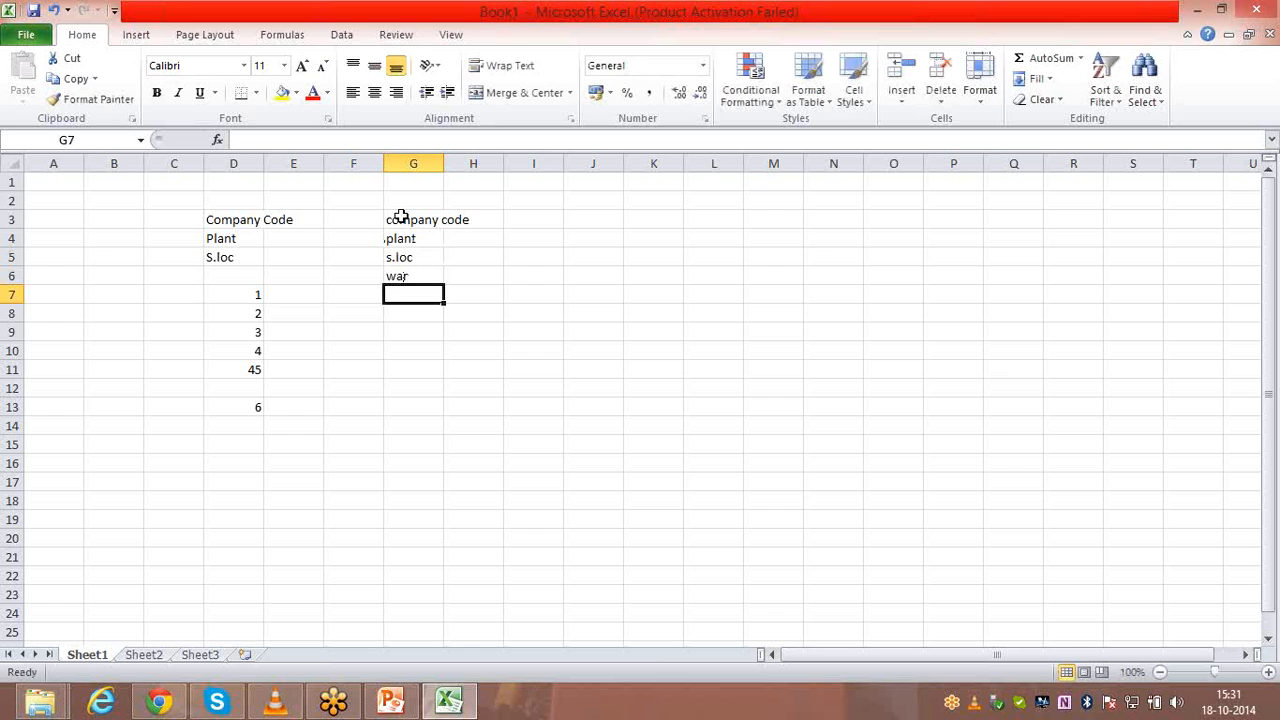
text(st.typ)
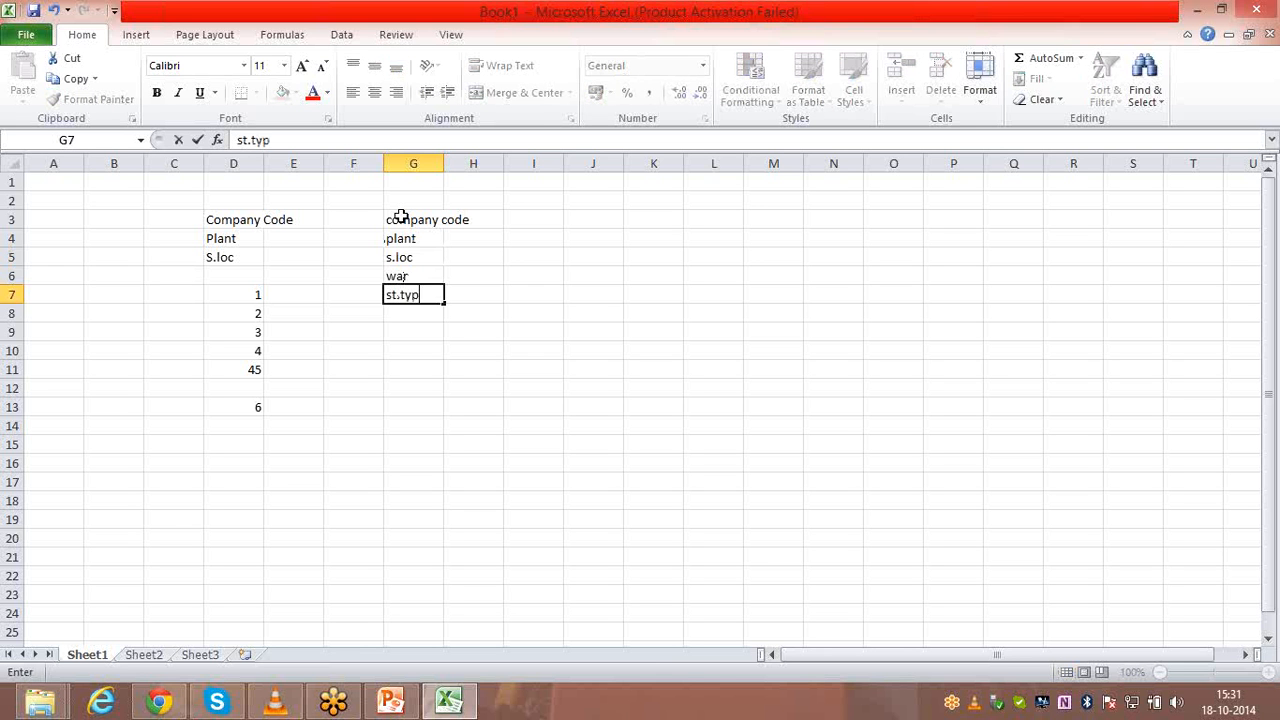
text(e)
key(Return)
text(st)
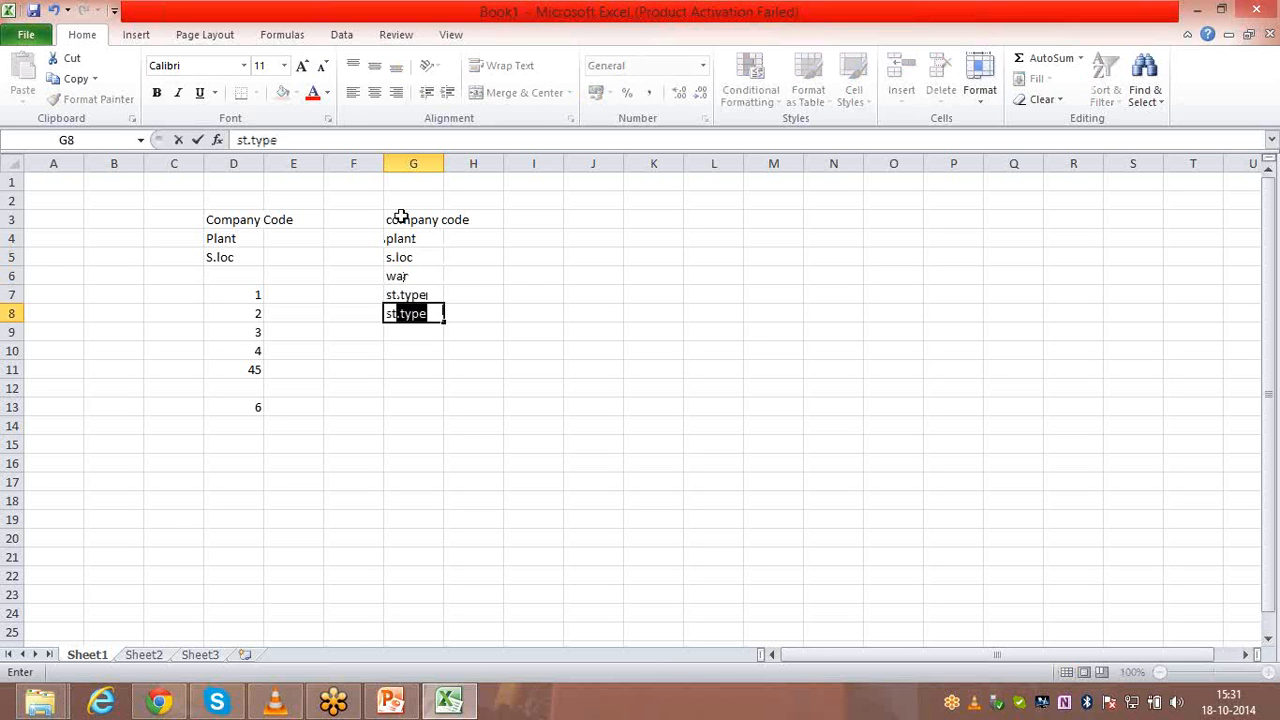
text(.sec)
key(Return)
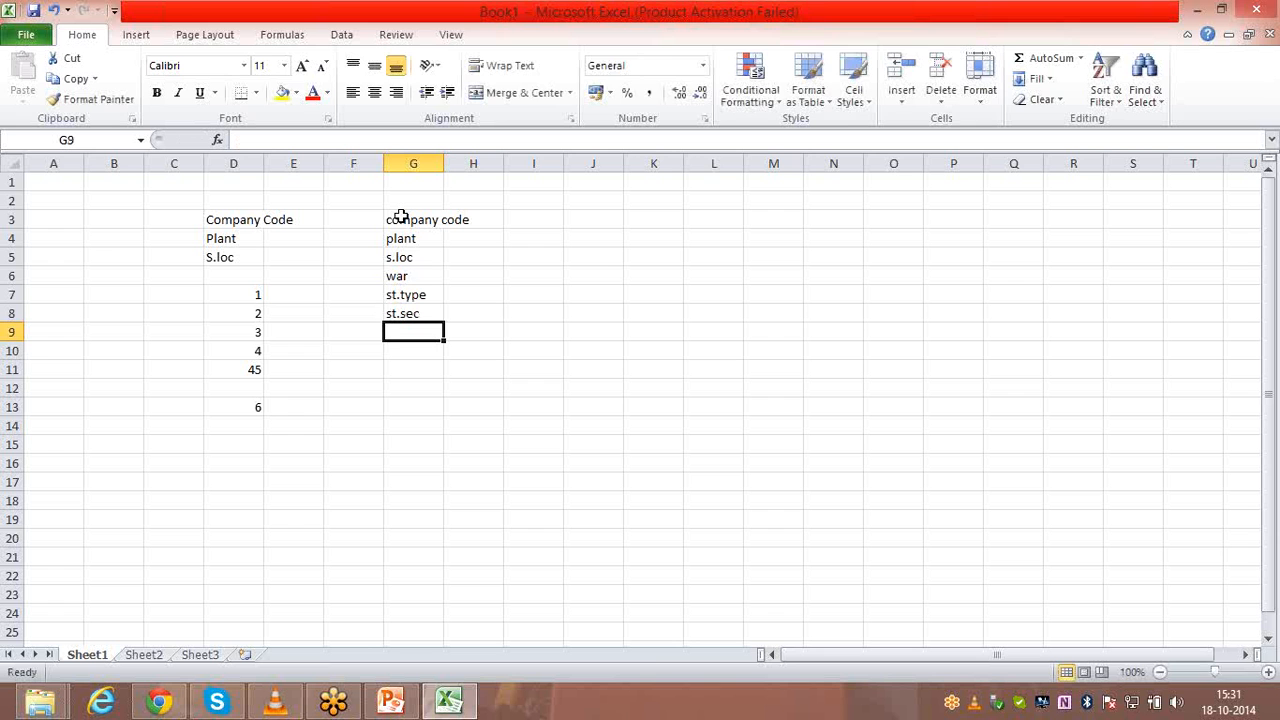
text(st.n)
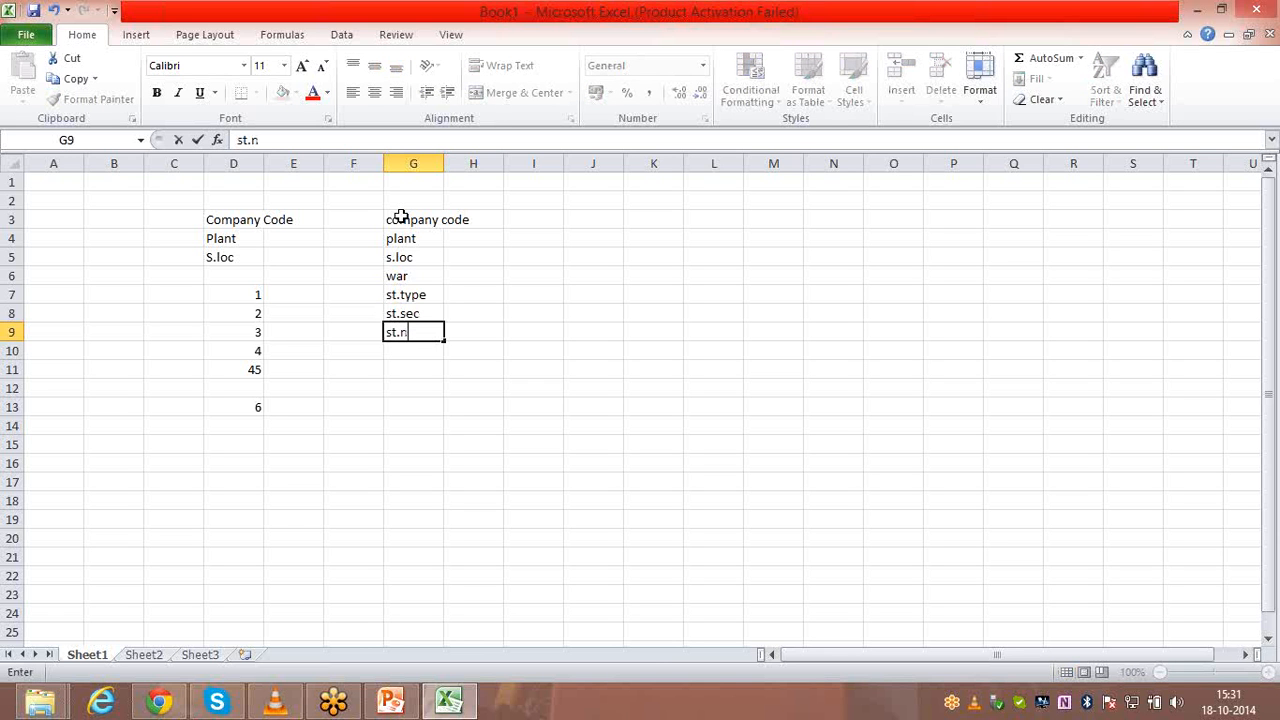
key(BackSpace)
text(in)
key(Return)
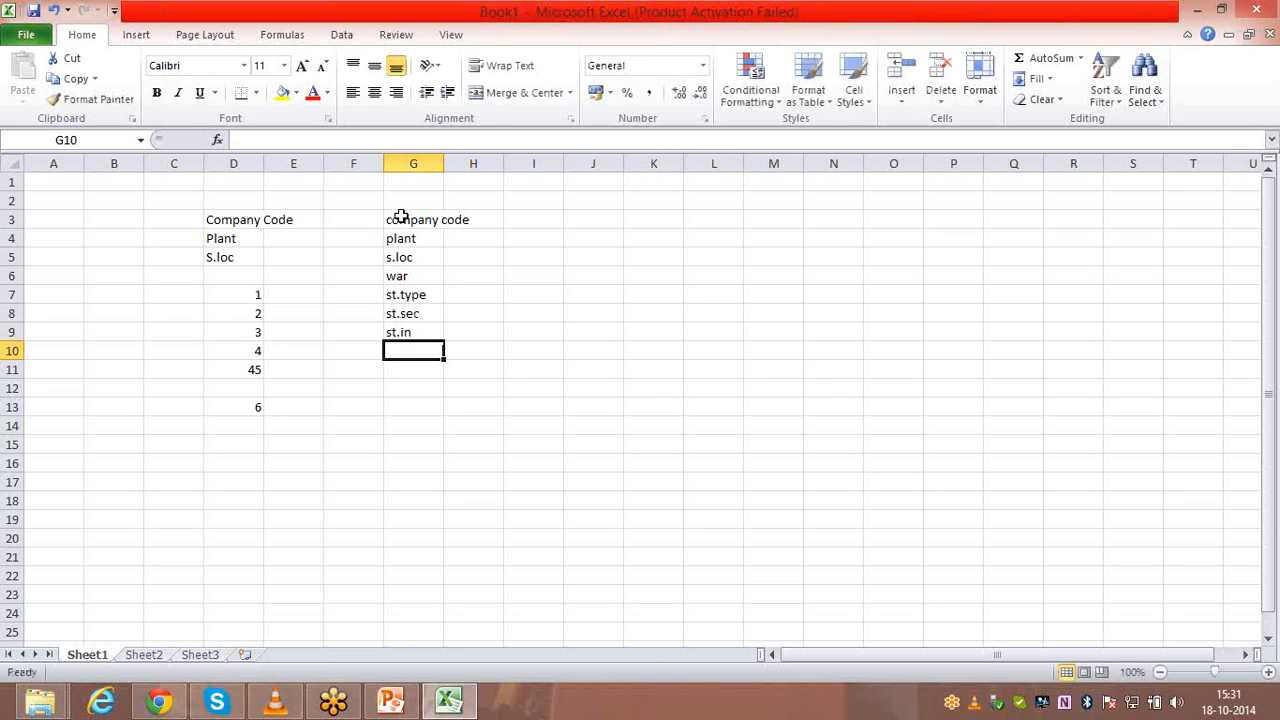
Complete the second list with products in G10 and quant in G11.
text(pri)
key(BackSpace)
text(o)
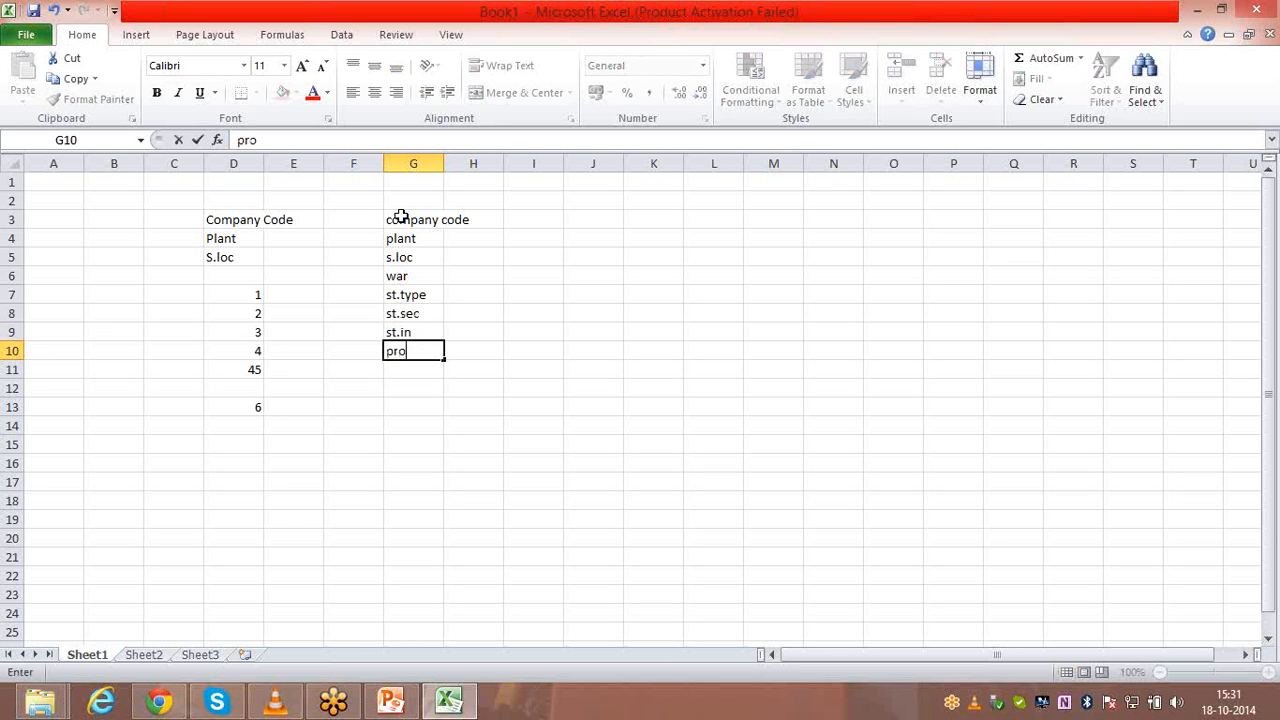
text(ducts)
key(Return)
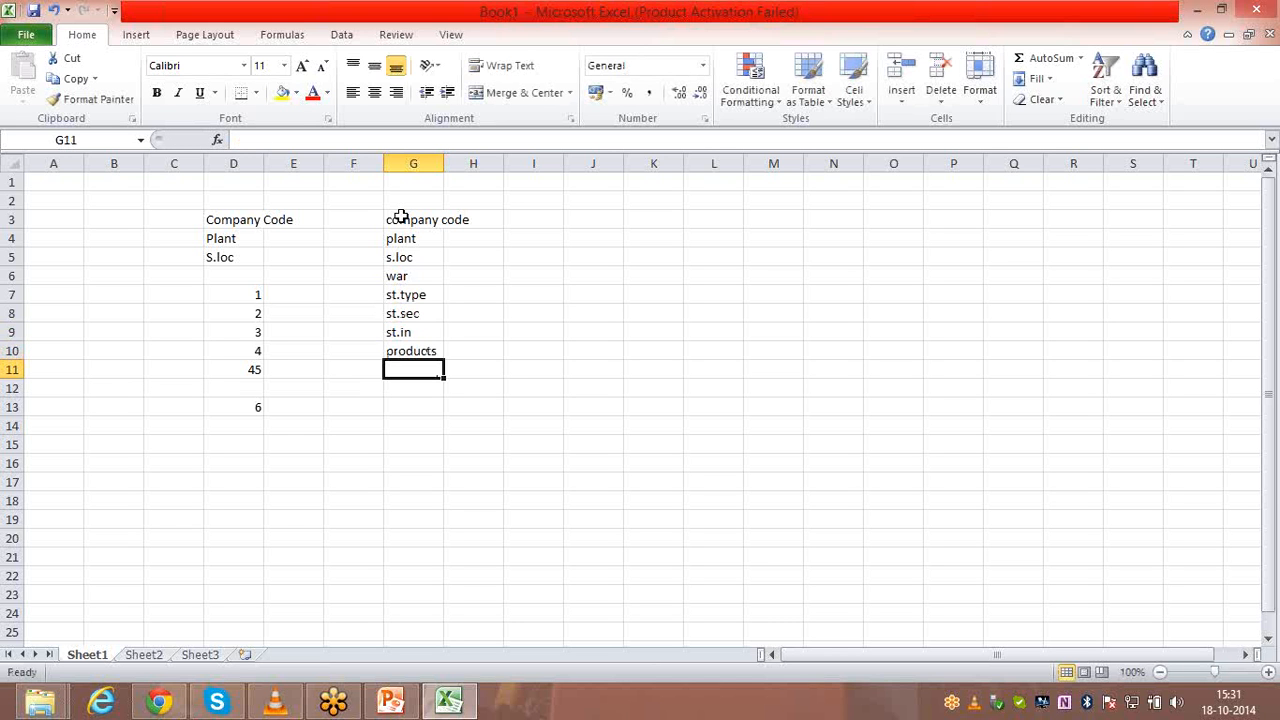
text(quant)
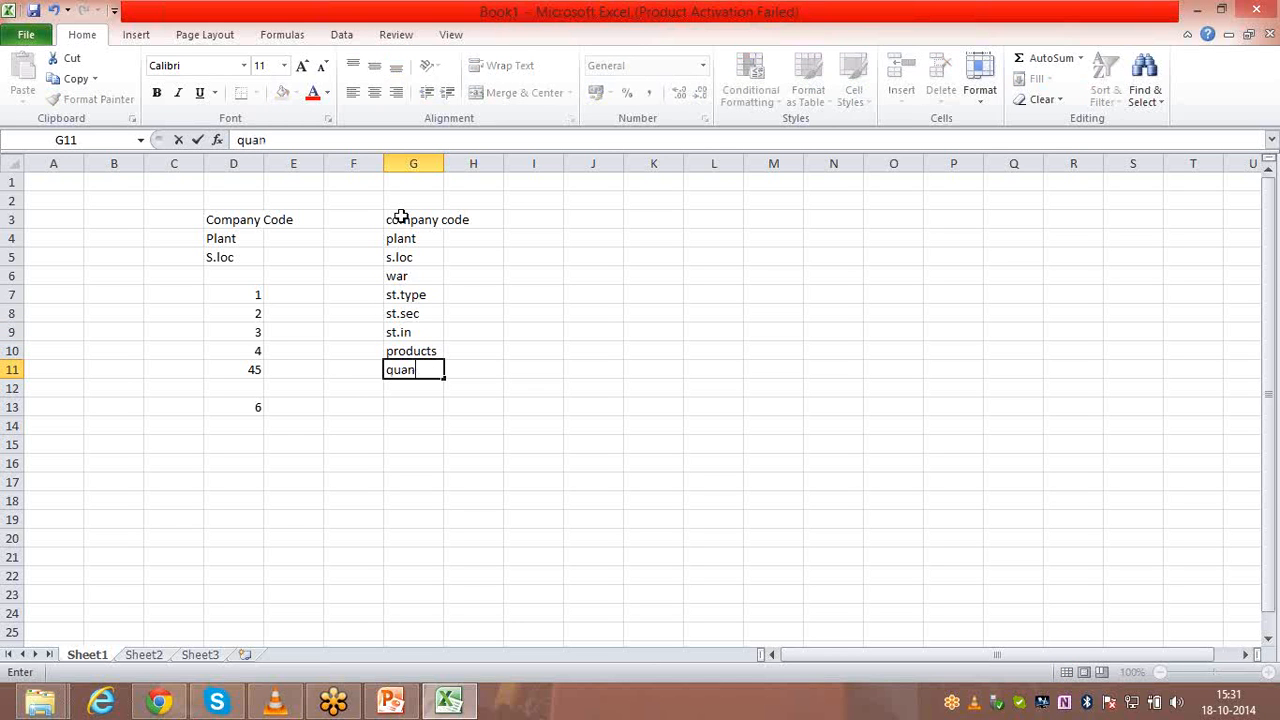
key(Return)
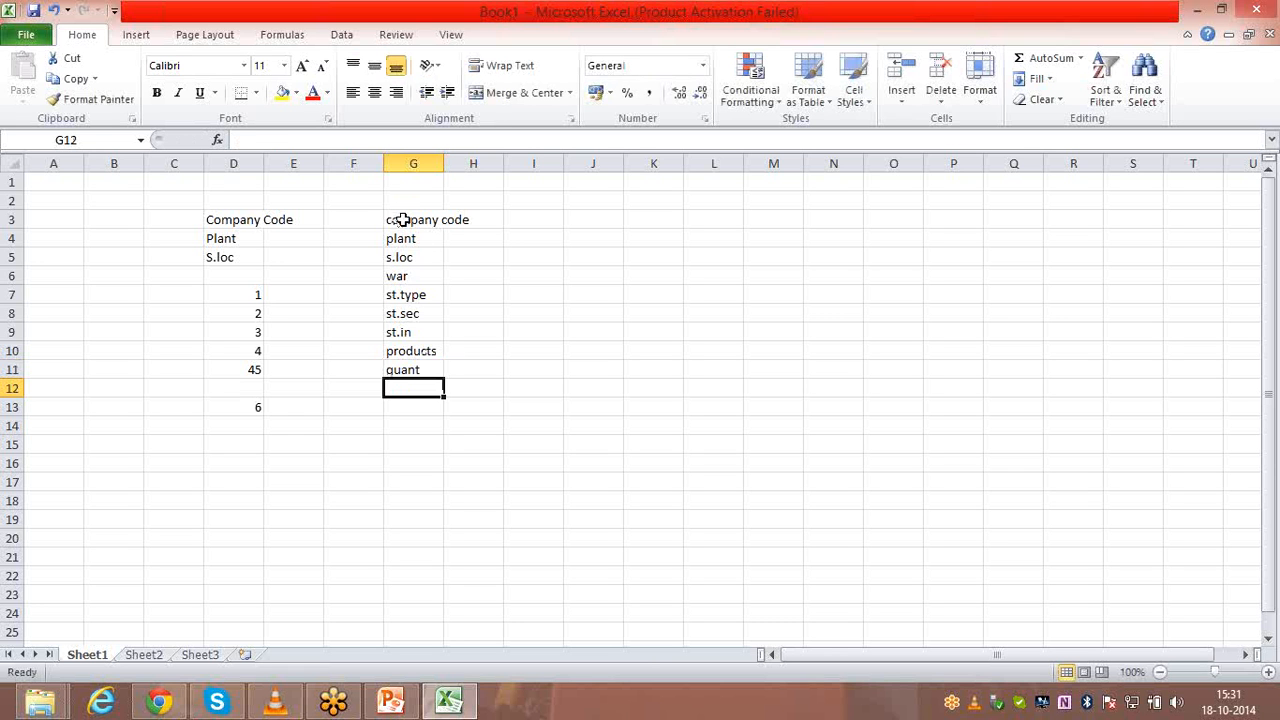
Highlight the entries from war to quant in the range G6:G11.
click(430, 258)
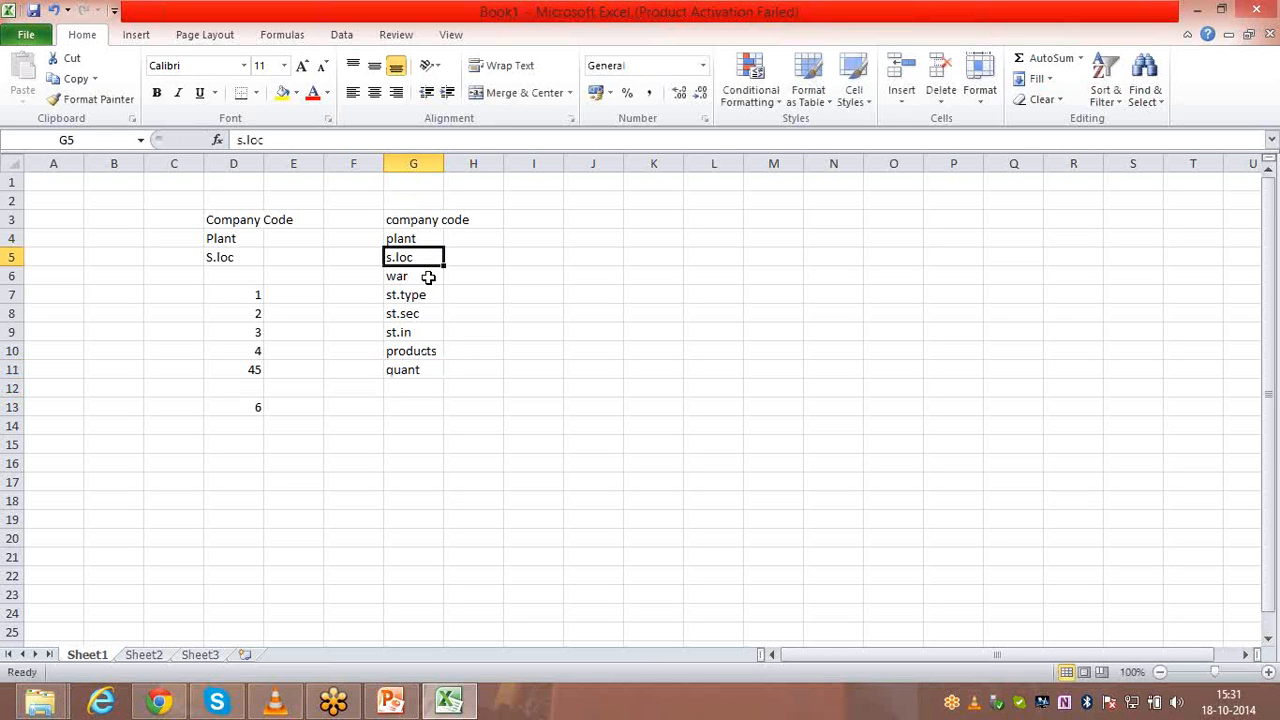
drag(428, 276, 427, 367)
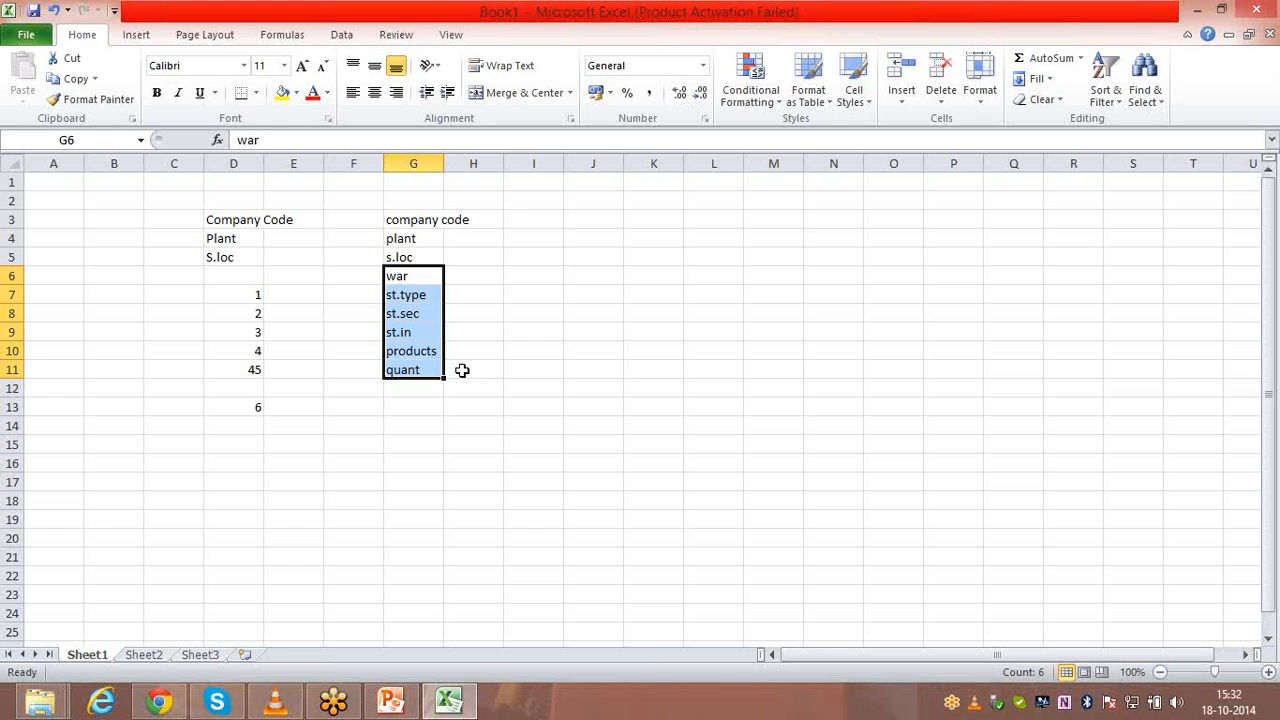
click(587, 222)
Copy the whole second list from G3:G11 to a third list starting at J3.
drag(418, 222, 415, 366)
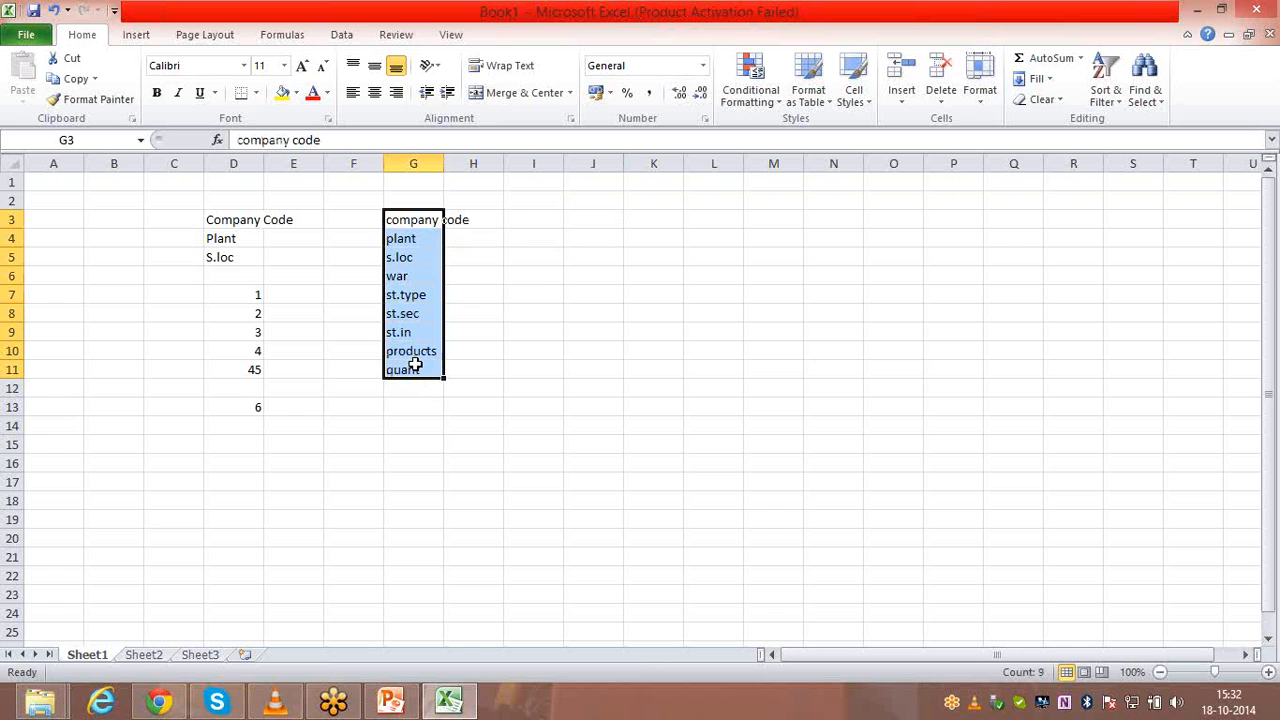
key(ctrl+c)
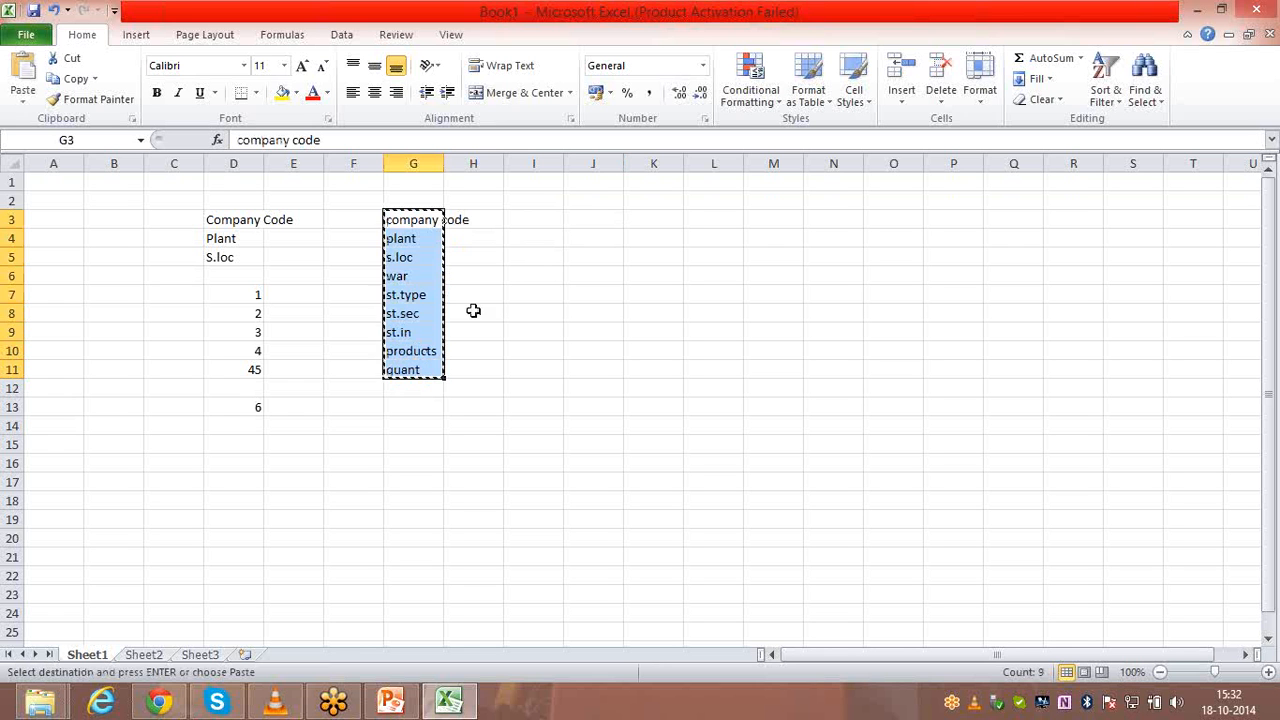
click(595, 221)
key(ctrl+v)
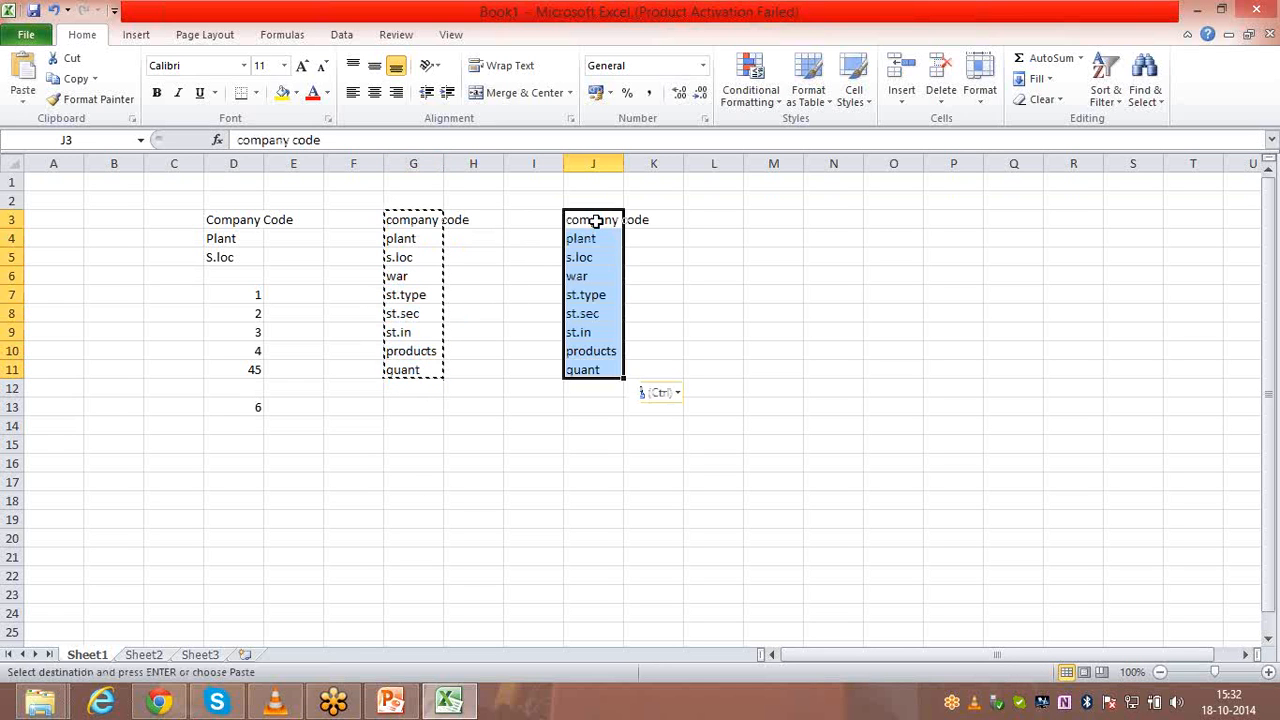
Go through the copied entries in column J from company code down to products.
click(646, 225)
double_click(609, 218)
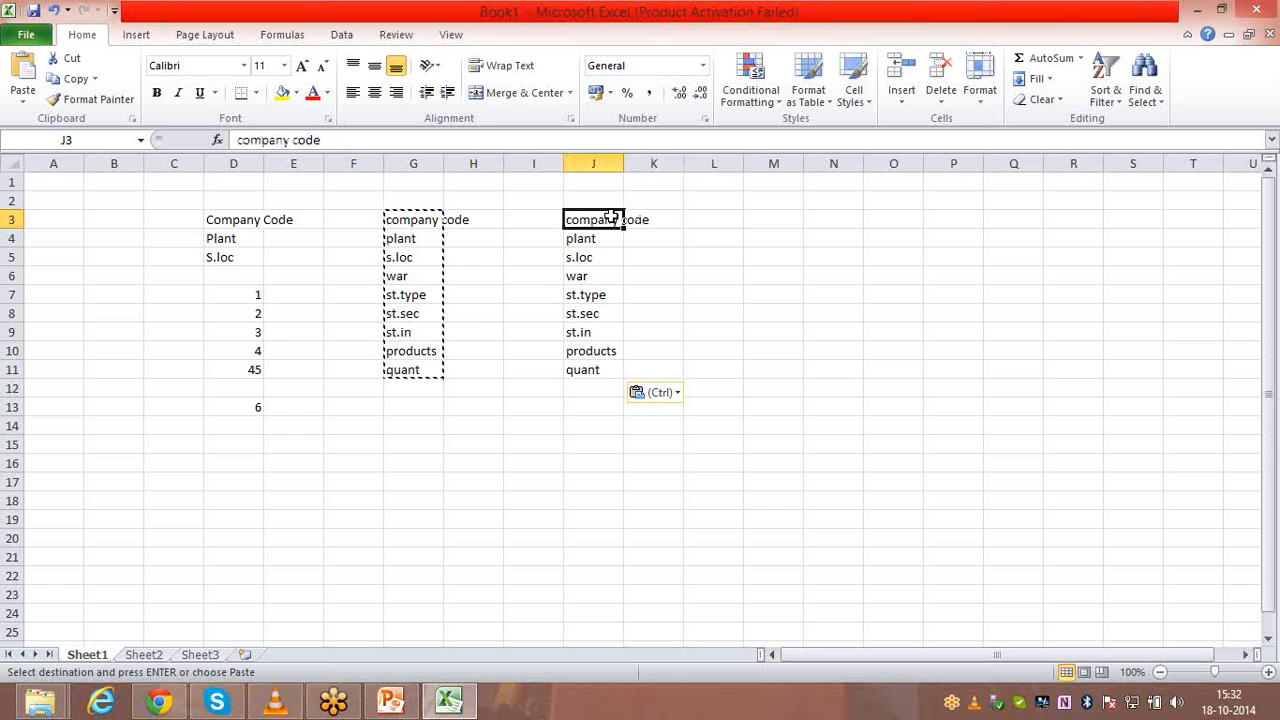
double_click(613, 237)
click(608, 255)
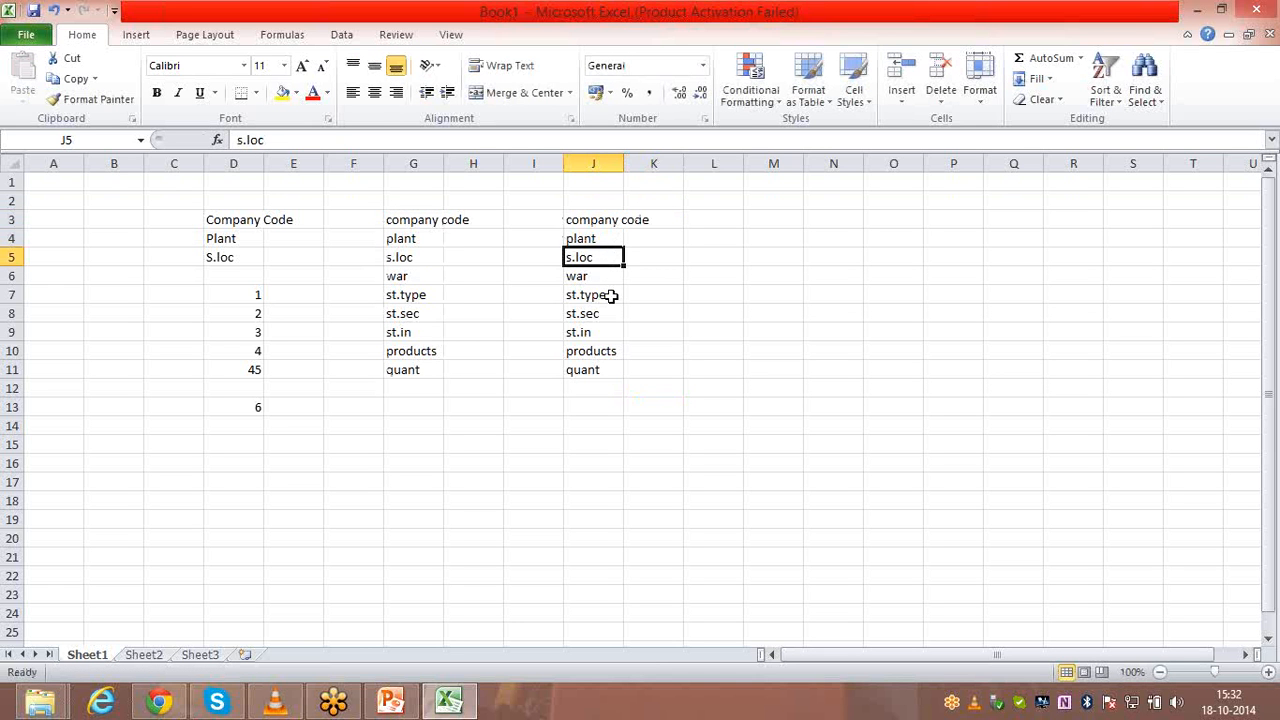
click(601, 293)
click(604, 314)
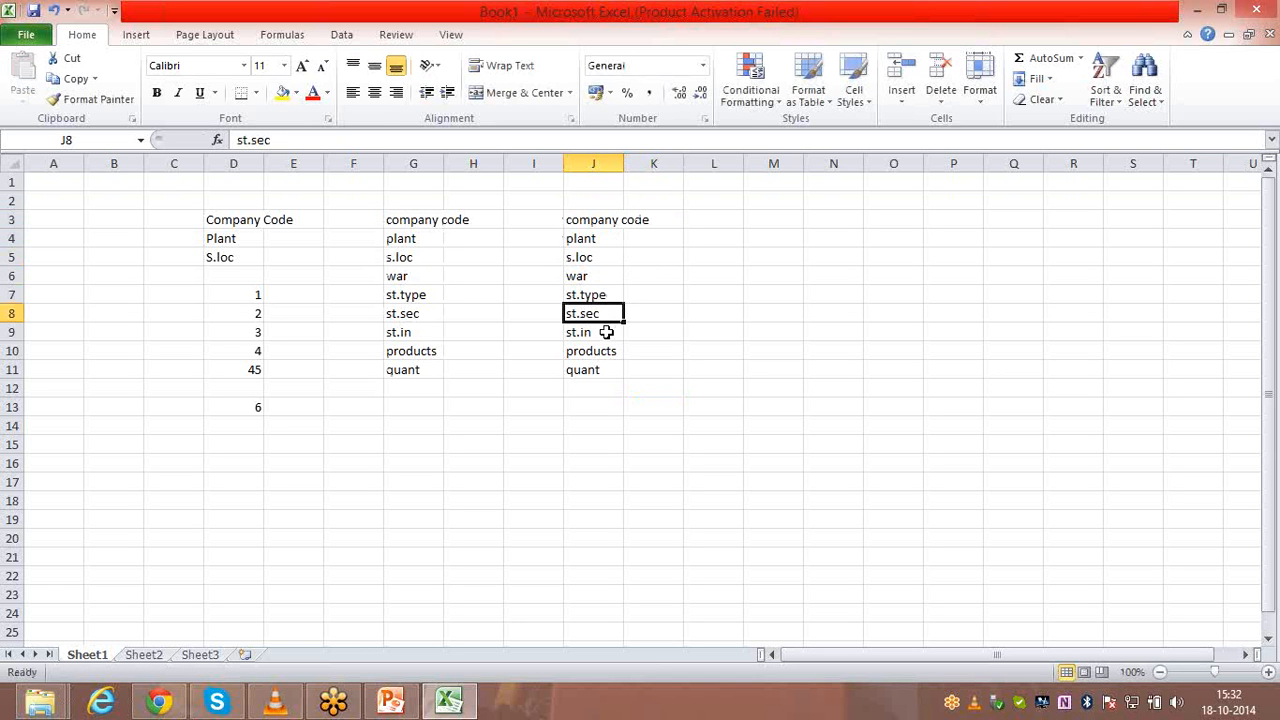
click(607, 333)
click(609, 351)
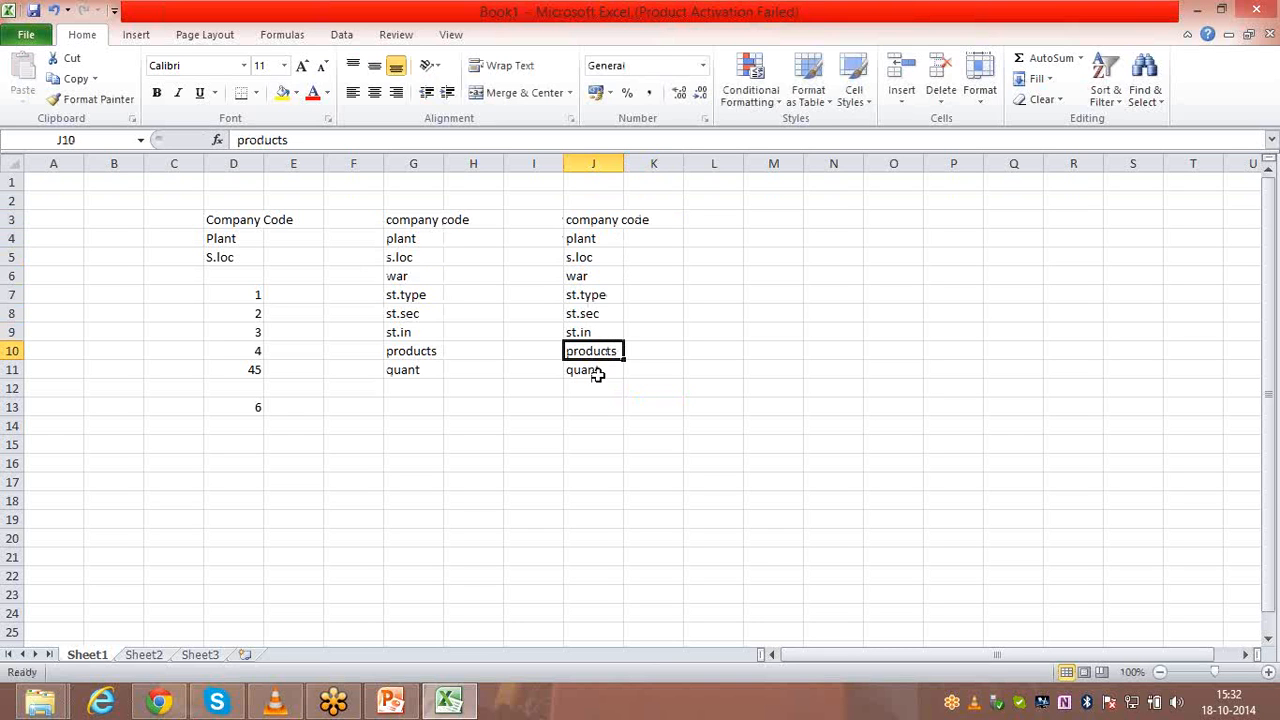
Replace the last entry of the third list, in J11, with GUID.
click(597, 370)
text(GUID)
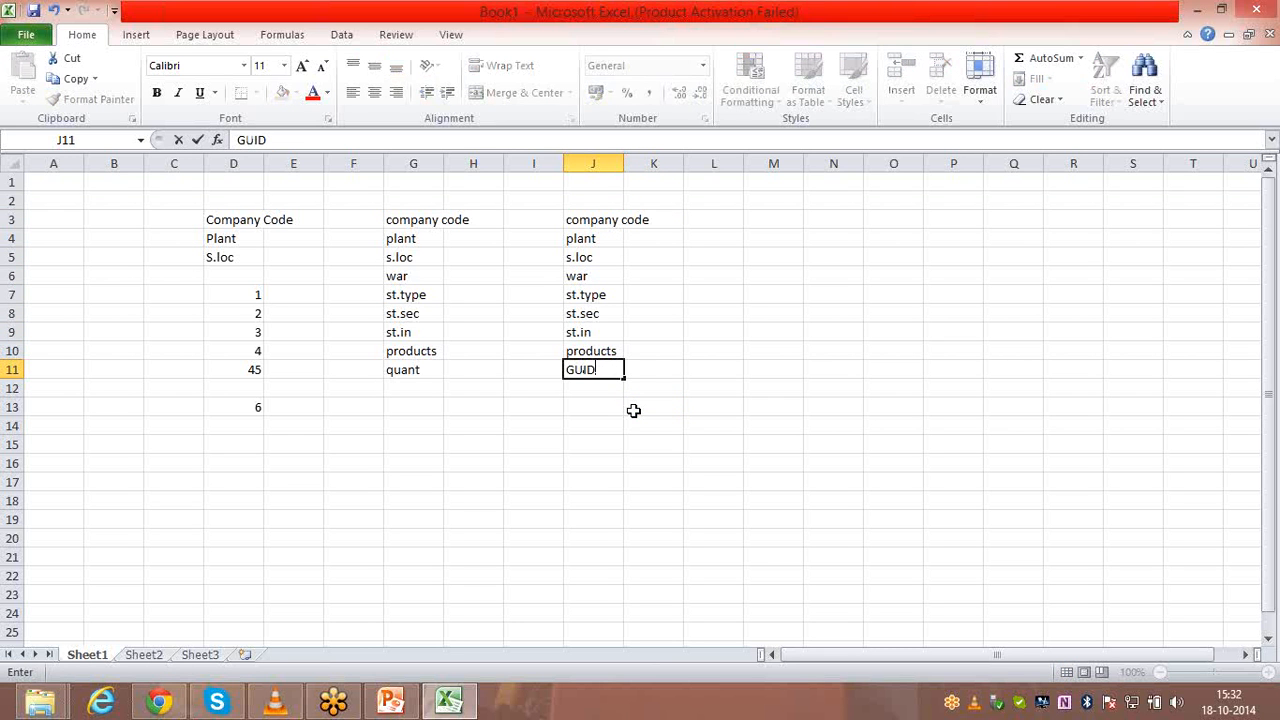
key(Return)
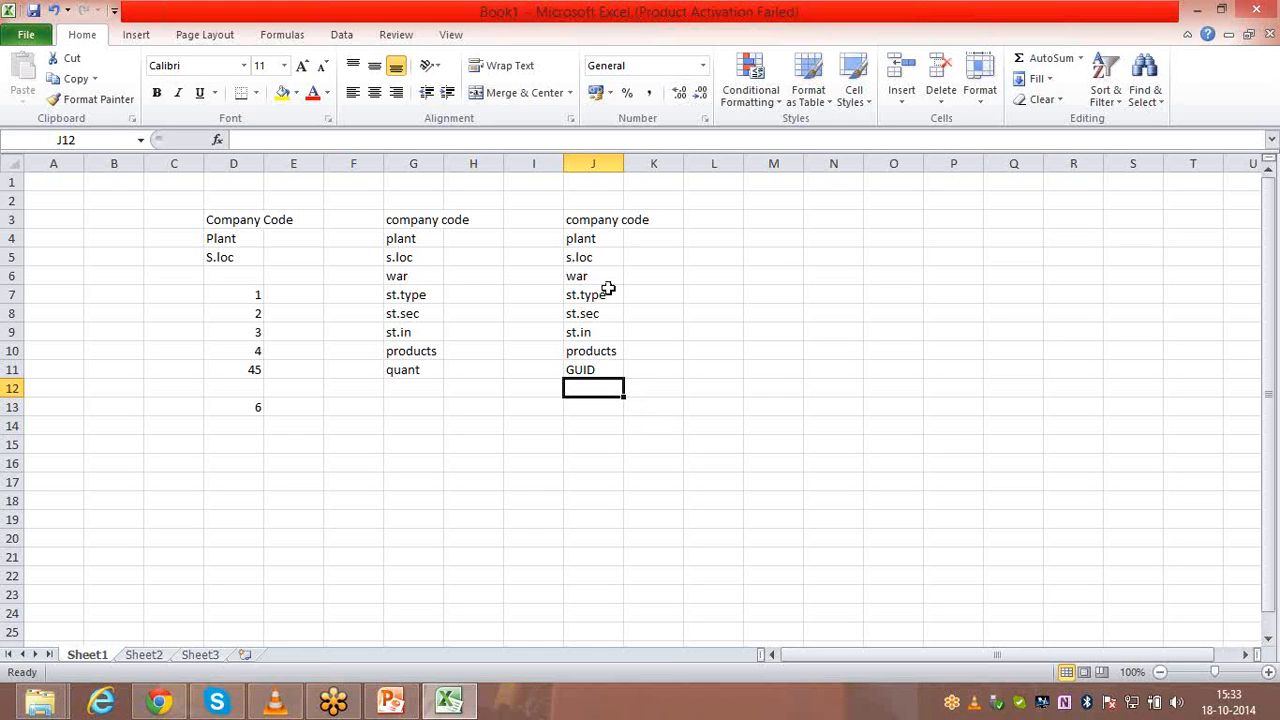
Highlight the third list's entries in J3:J10 and the block of all three lists in D3:K13.
drag(590, 216, 594, 349)
click(639, 405)
drag(639, 405, 237, 203)
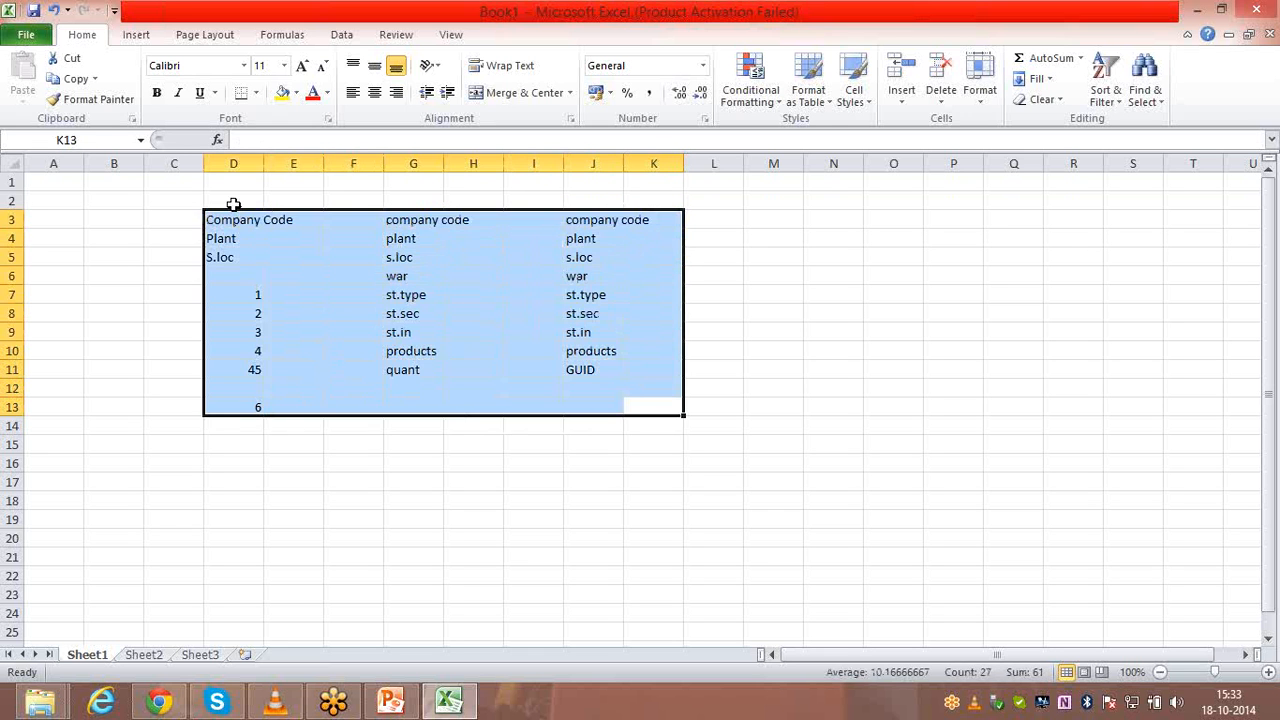
Point out the three list columns, switch to the EWM Demo presentation in PowerPoint, and display slide 3 on EWM releases.
click(237, 203)
click(405, 202)
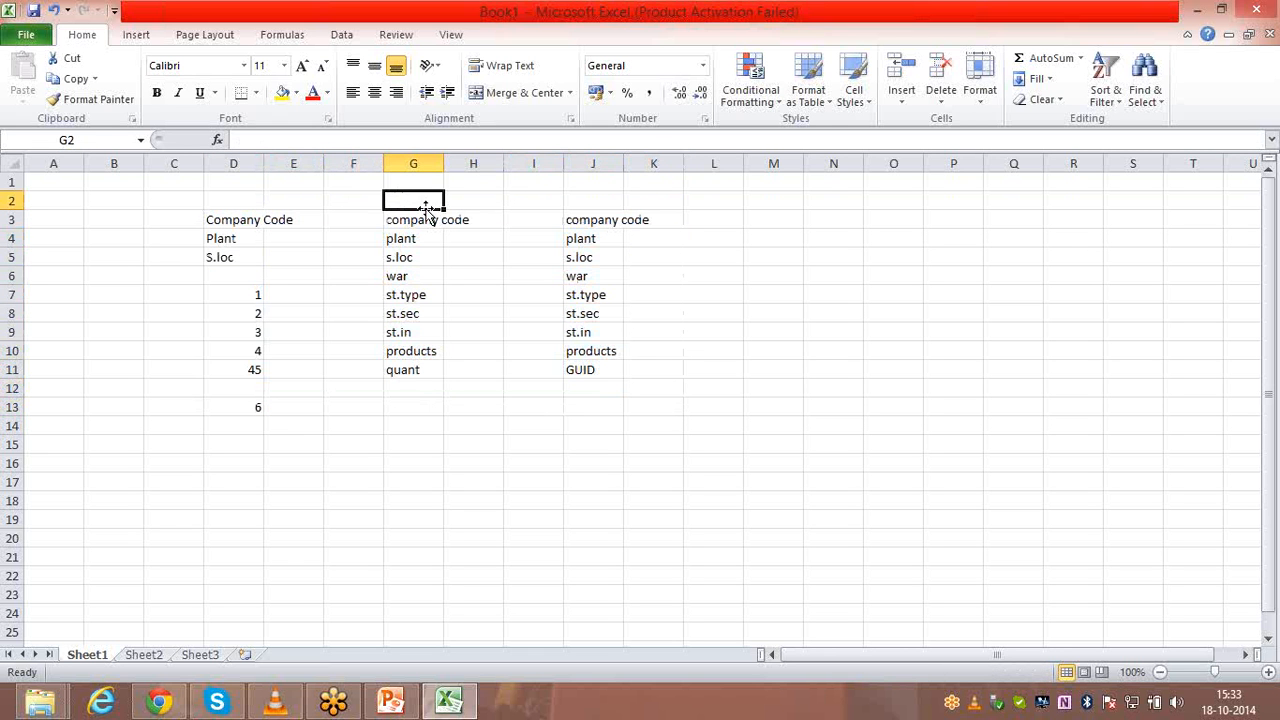
click(592, 201)
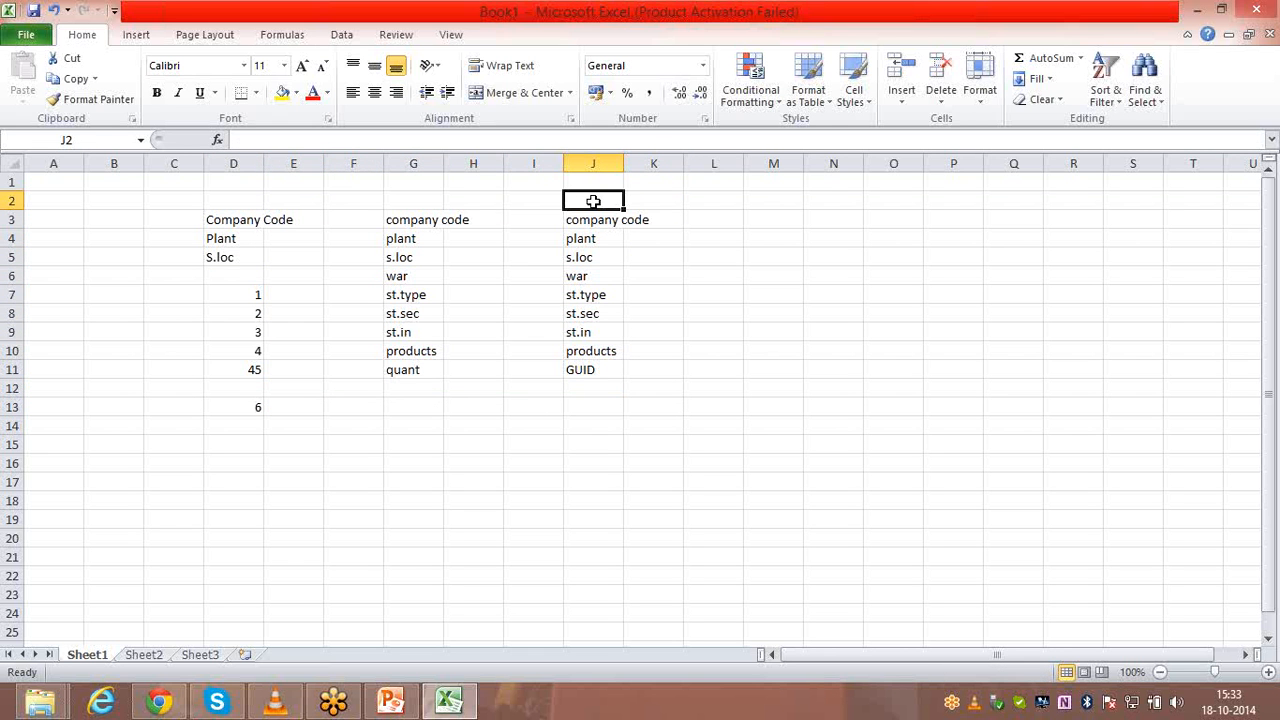
click(391, 703)
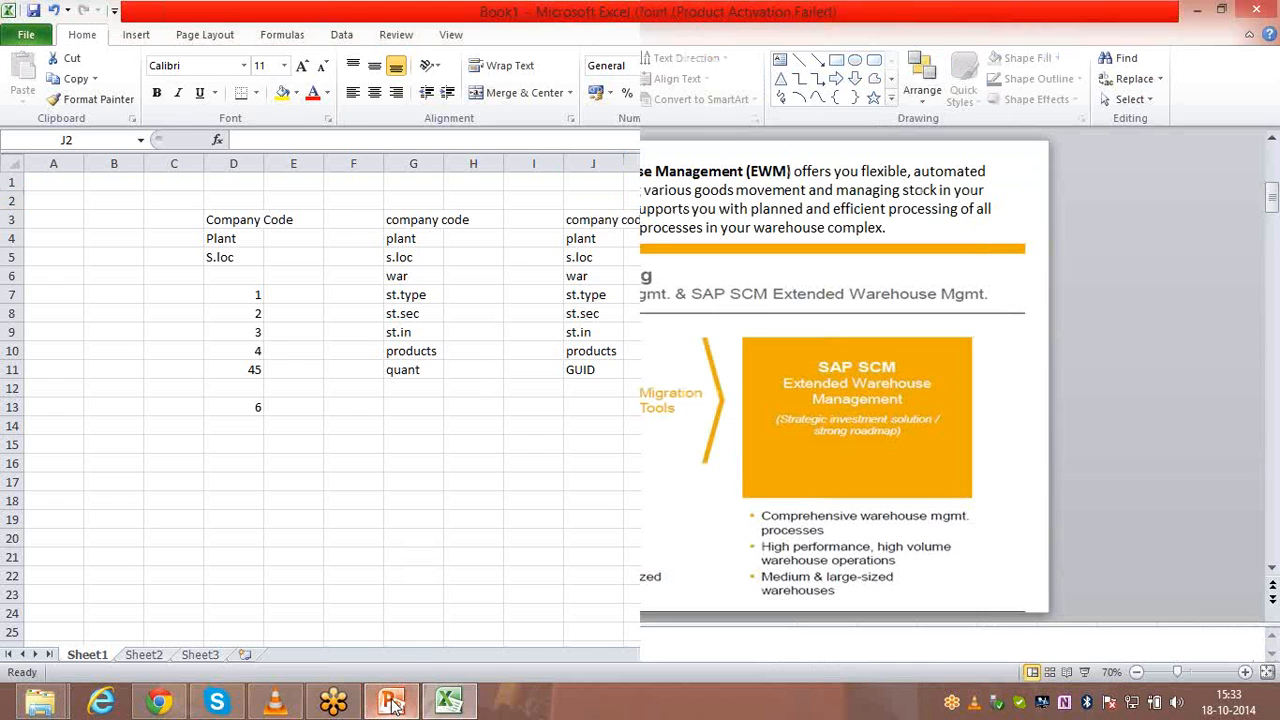
click(117, 442)
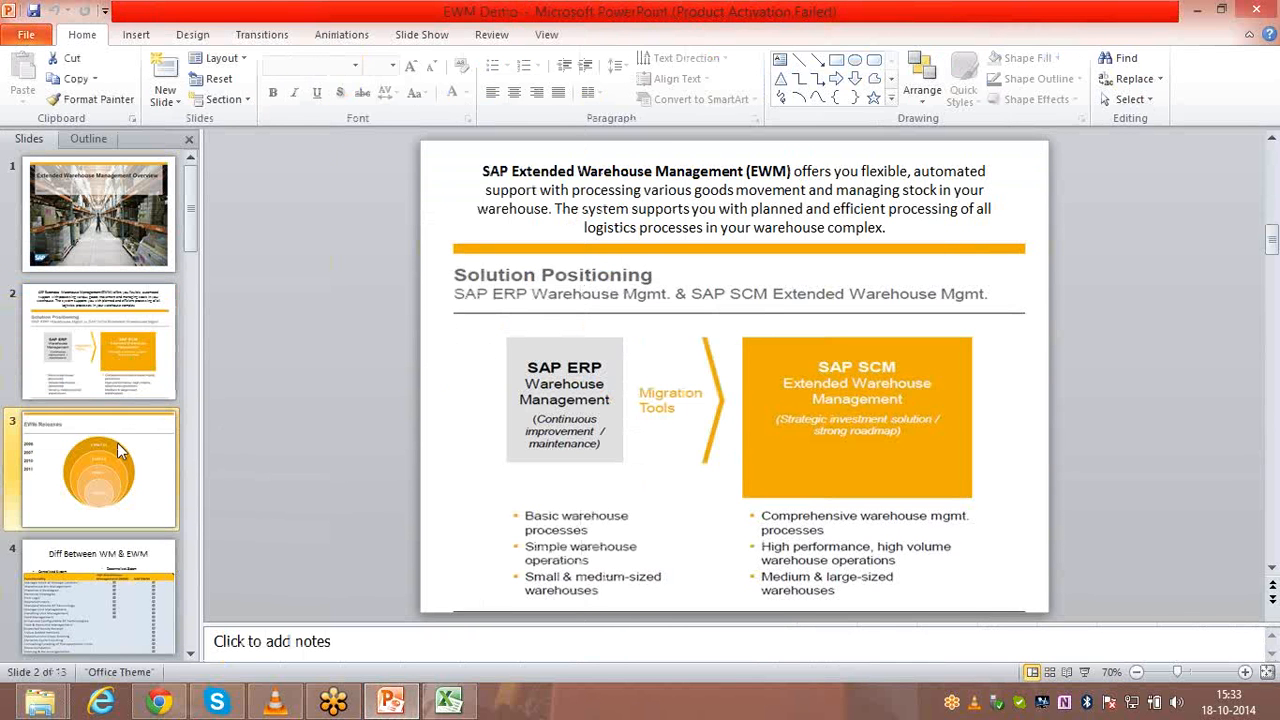
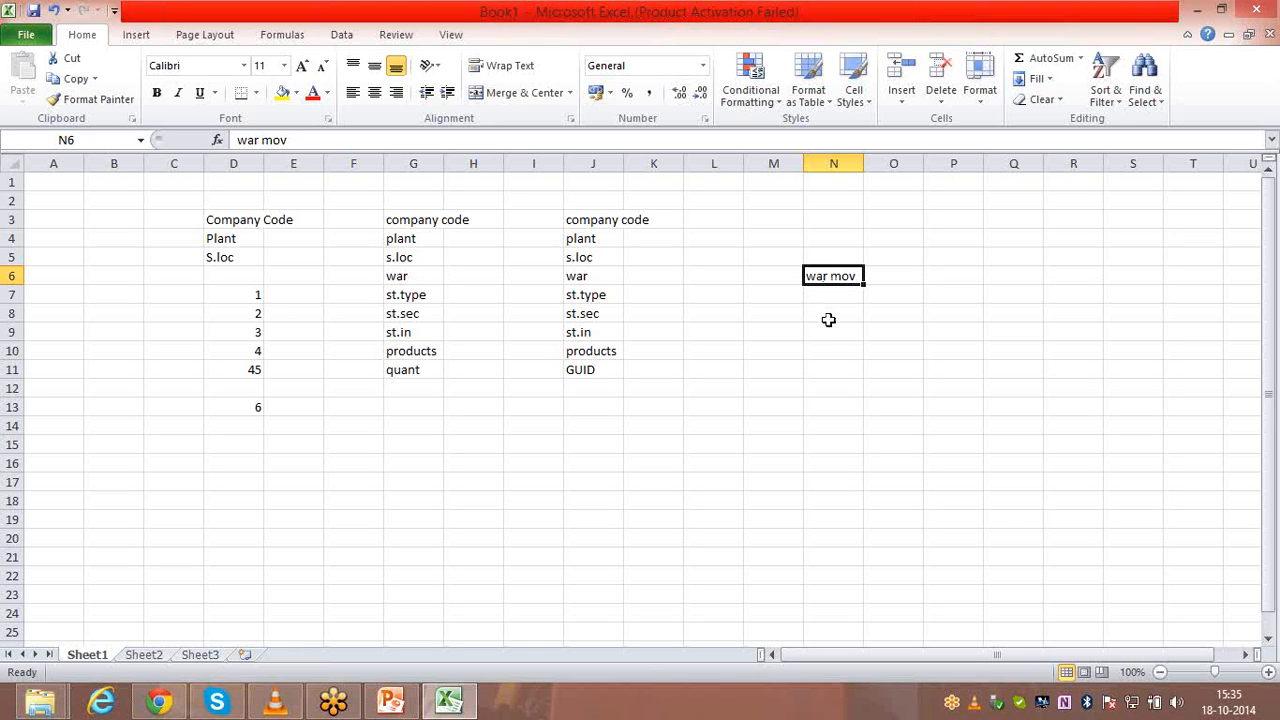
Enter the movement type 101 in cell N8, below the "war mov" heading.
click(828, 315)
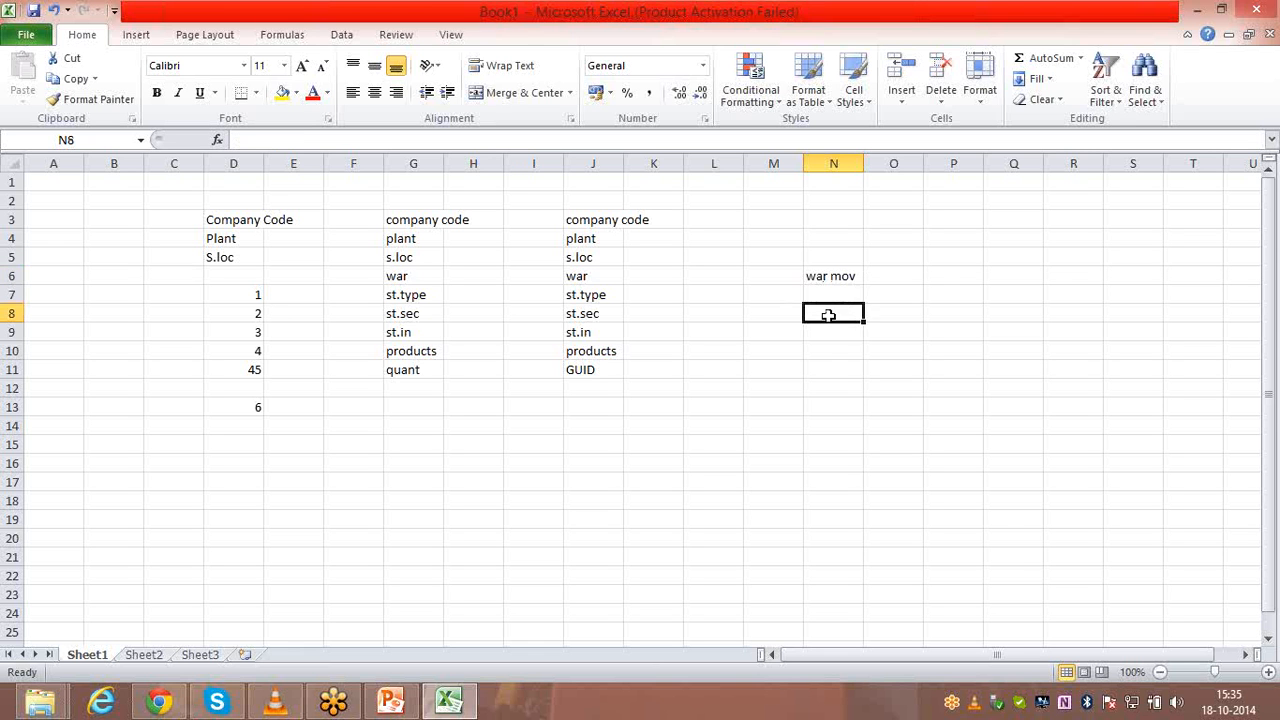
click(1004, 308)
click(840, 315)
text(101)
key(Return)
key(Return)
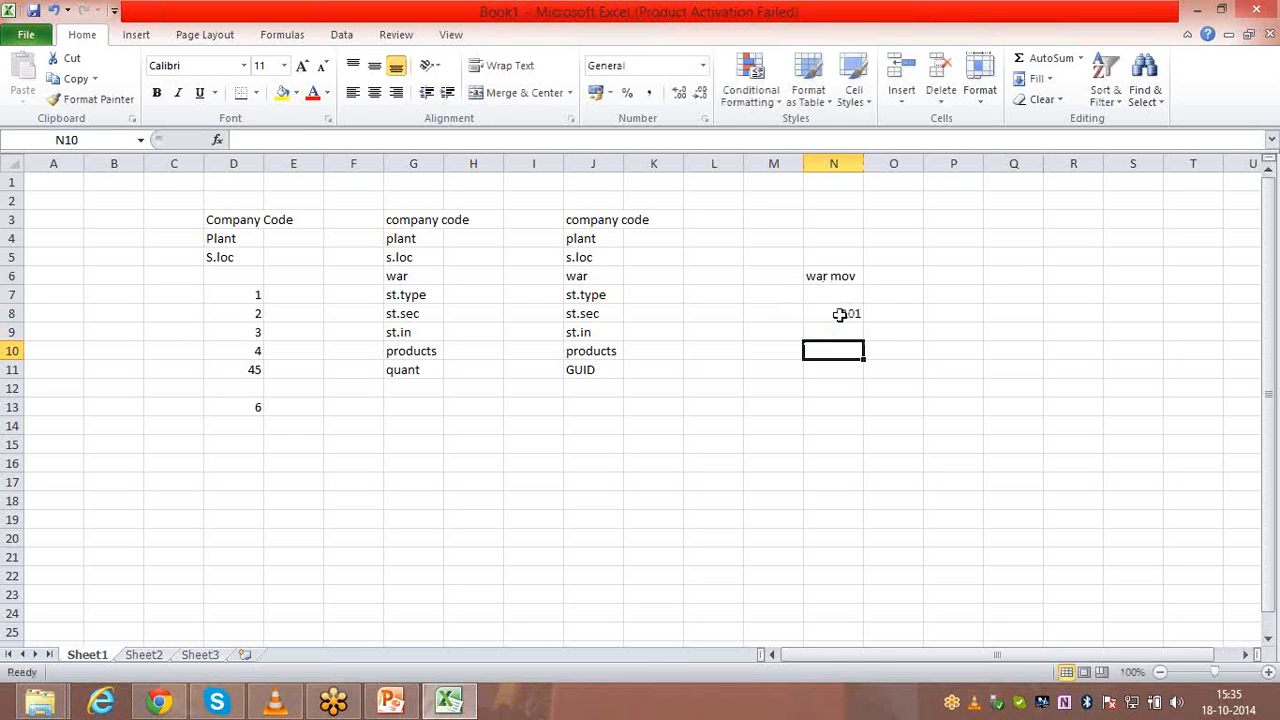
Add the labels "Sour" in N10 and "Destingation" in P10 below the movement type.
text(Sour)
key(Tab)
key(Tab)
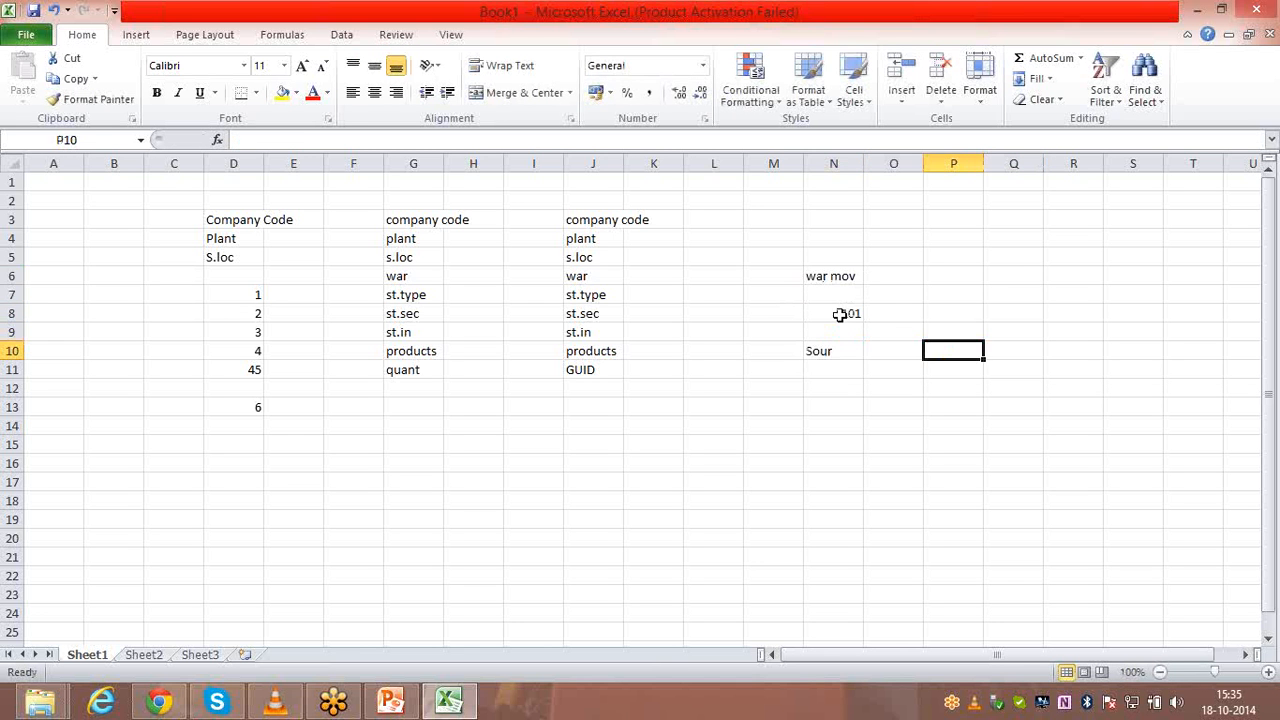
text(Destingation)
key(Return)
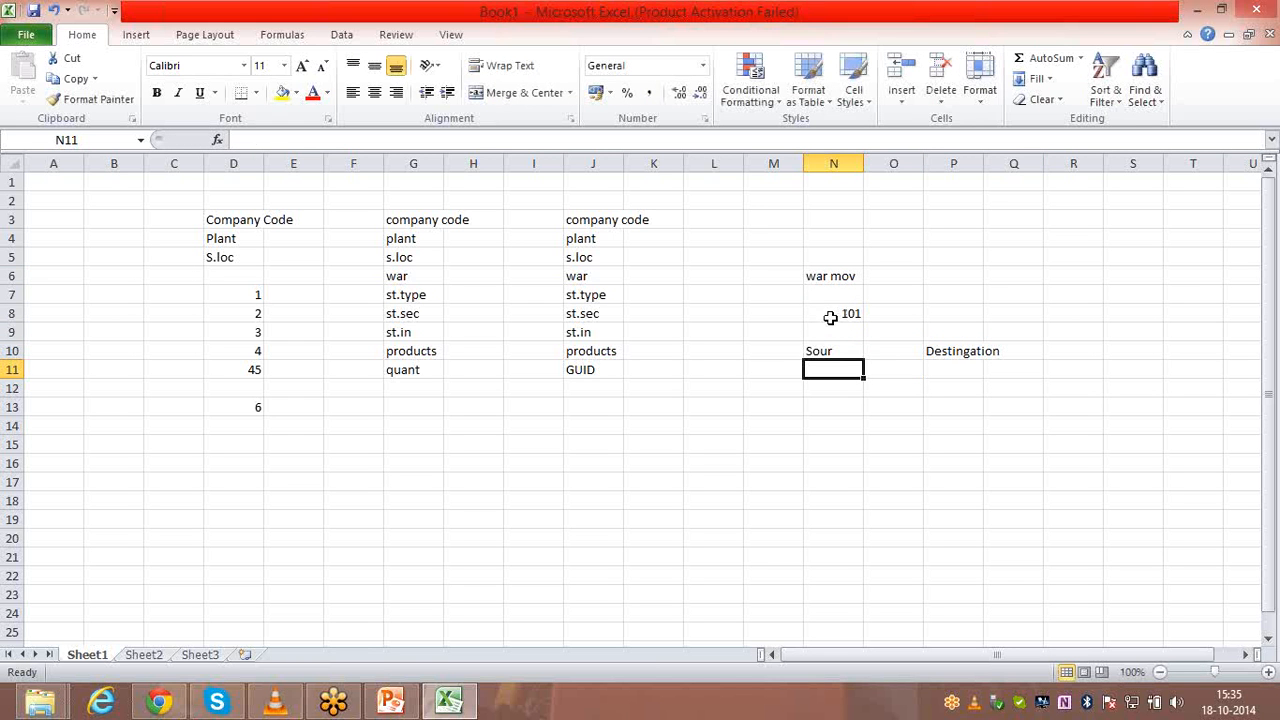
click(830, 318)
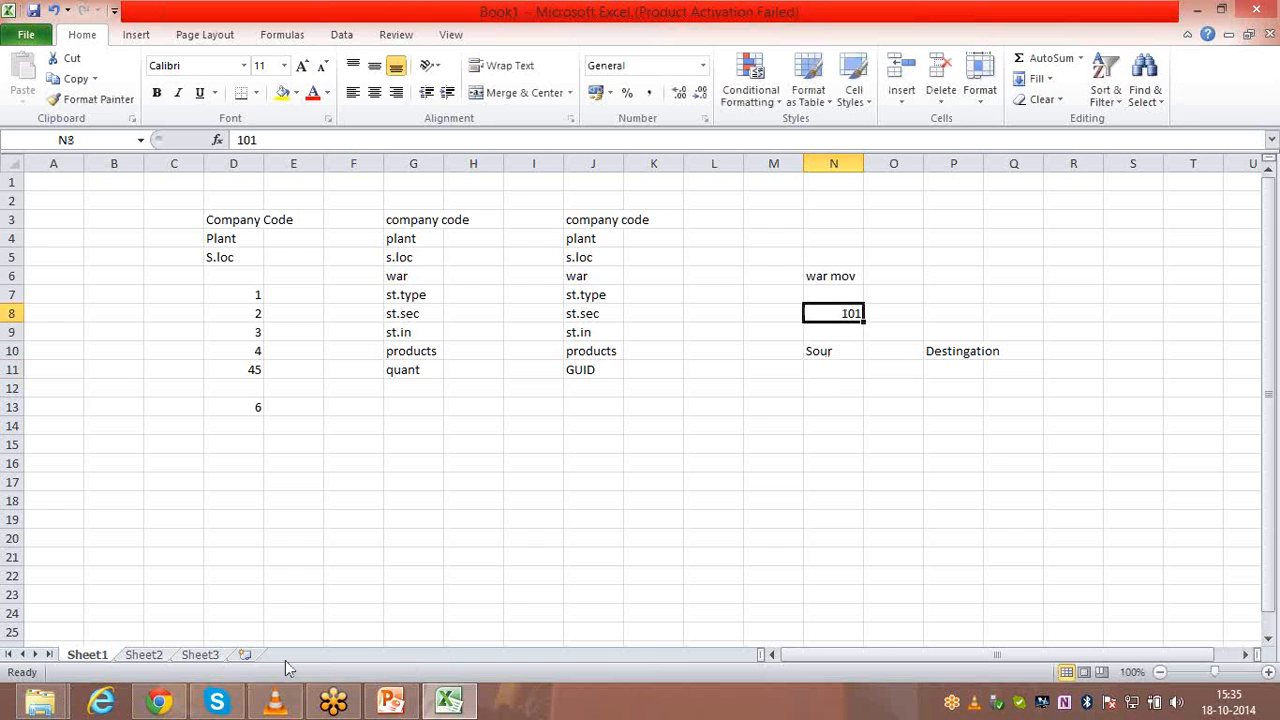
Switch to SAP Logon and log on to the SAP ECC system by entering the user name and account password.
key(super+d)
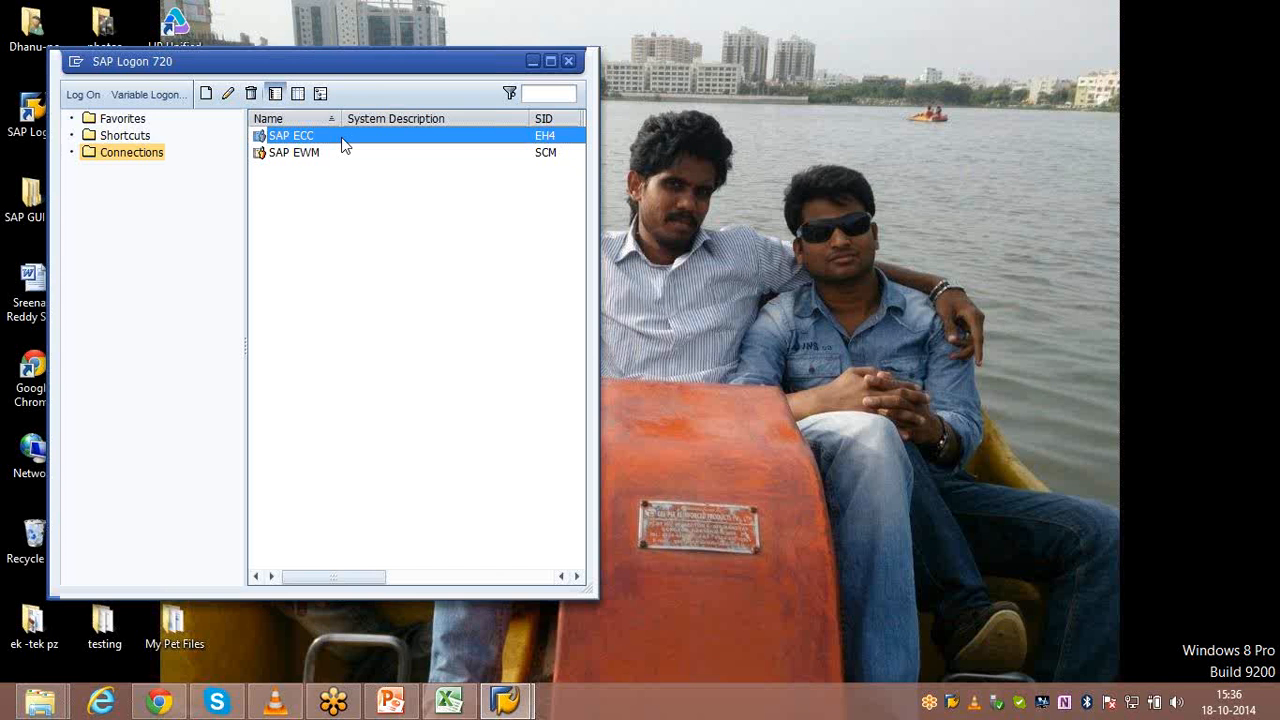
double_click(300, 136)
text(r)
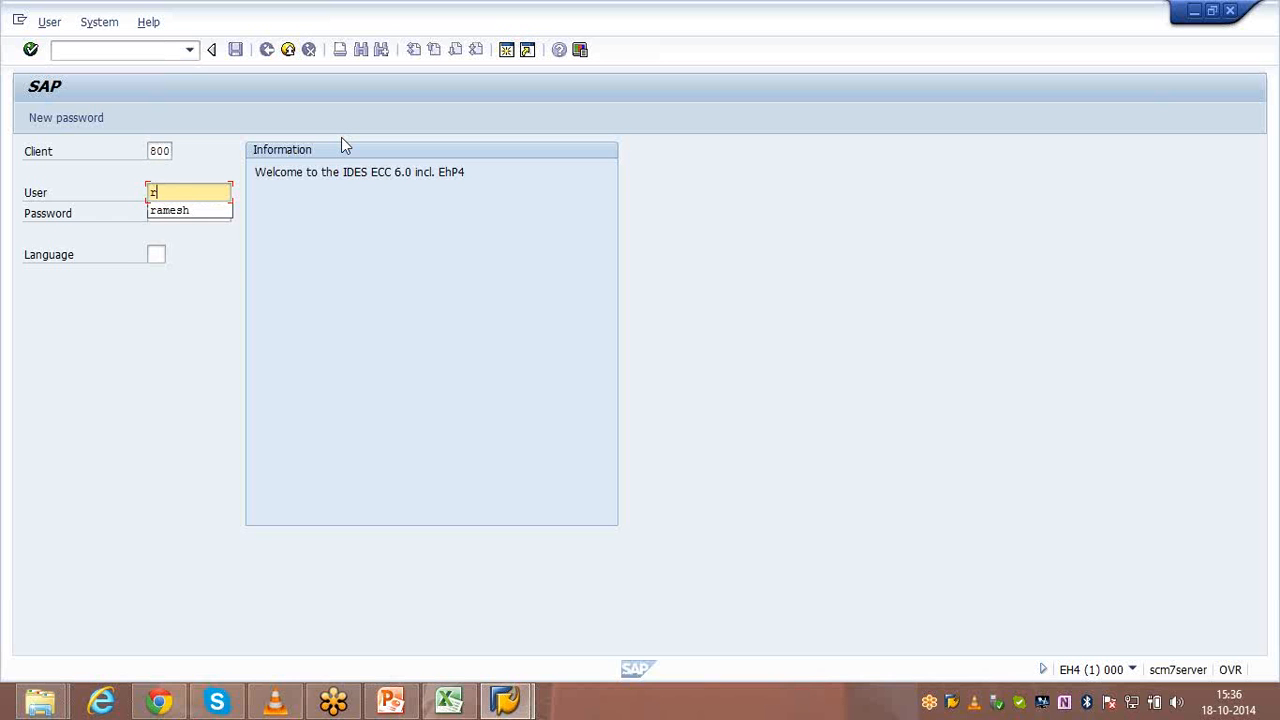
text(amesh)
key(Tab)
text(***)
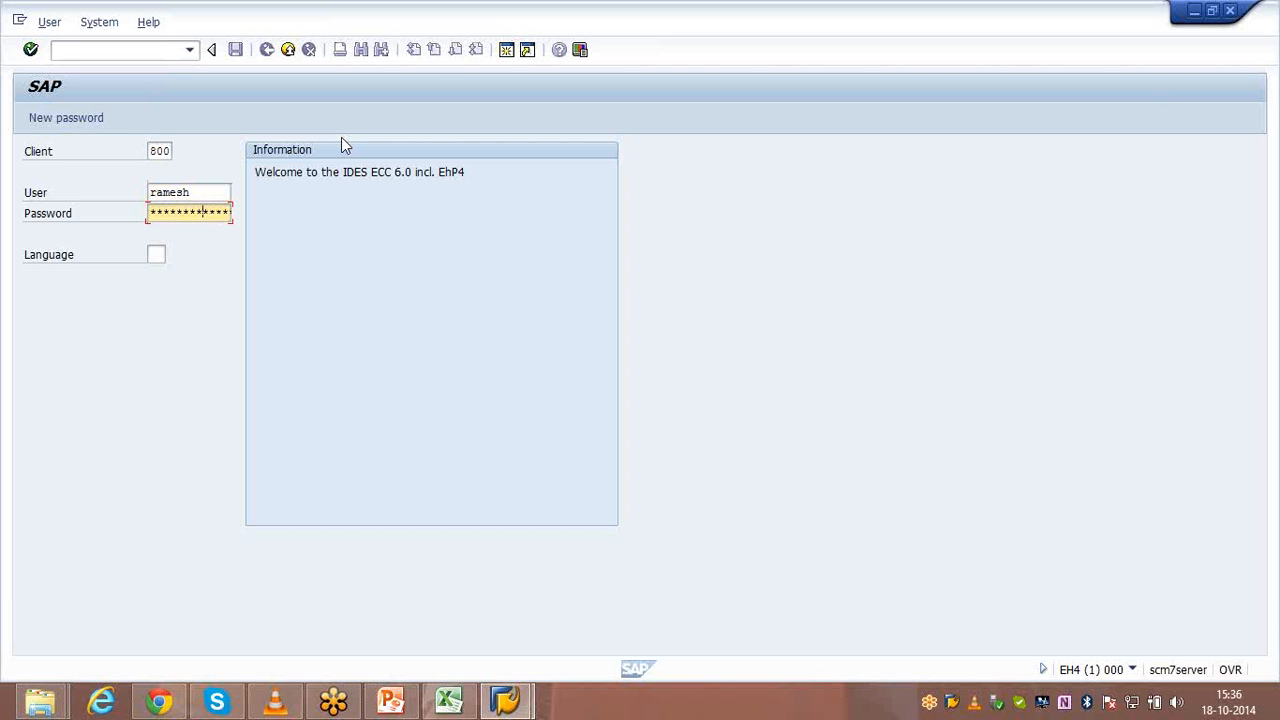
key(Return)
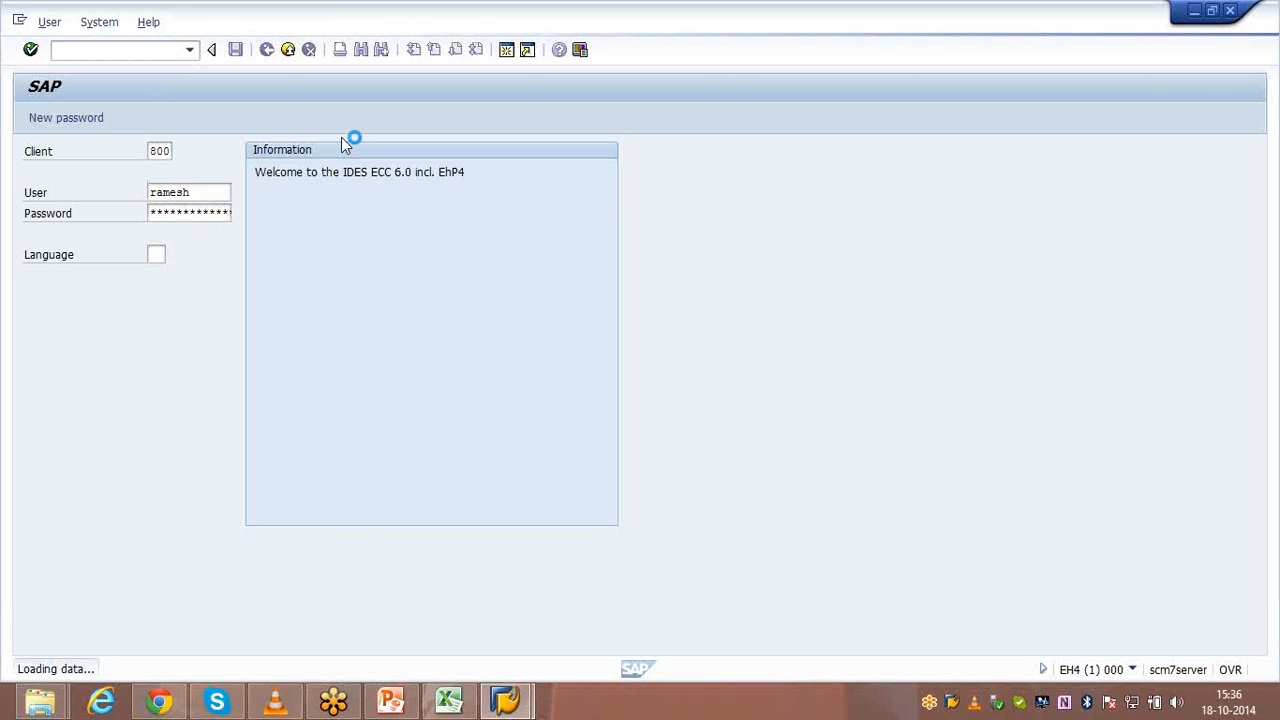
Run transaction spro and display the SAP Customizing Implementation Guide.
text(spro)
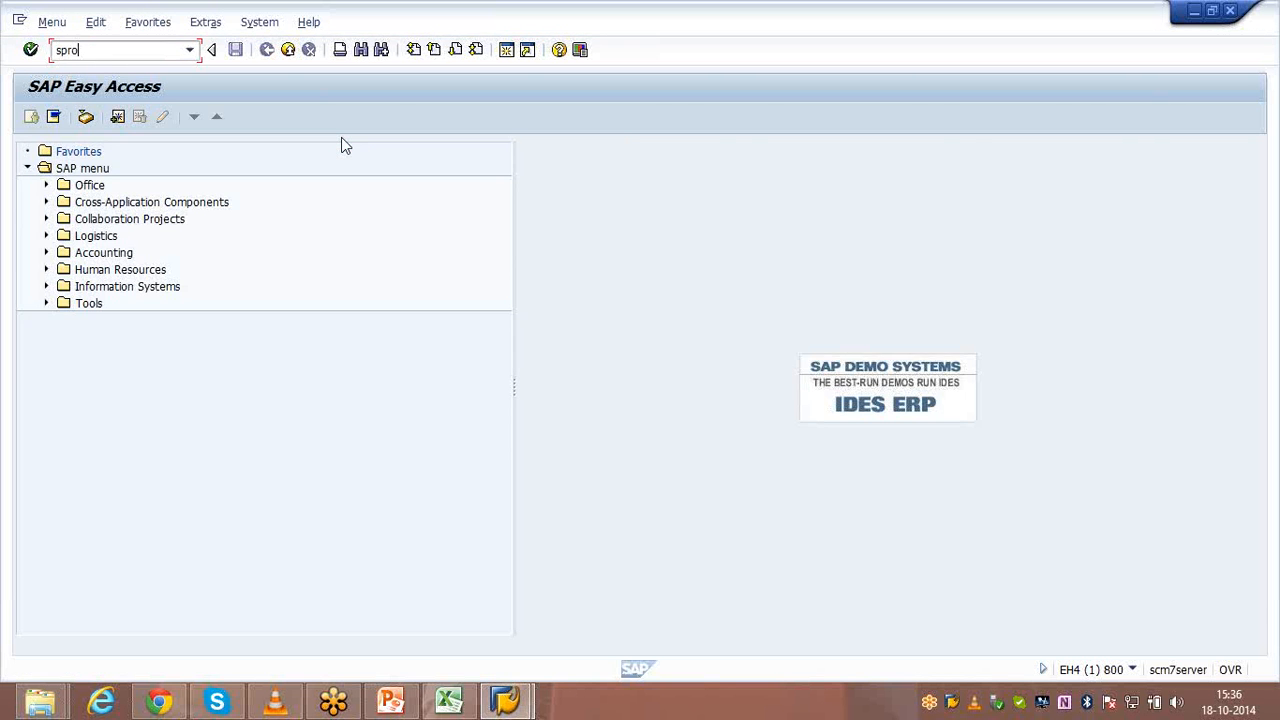
key(Return)
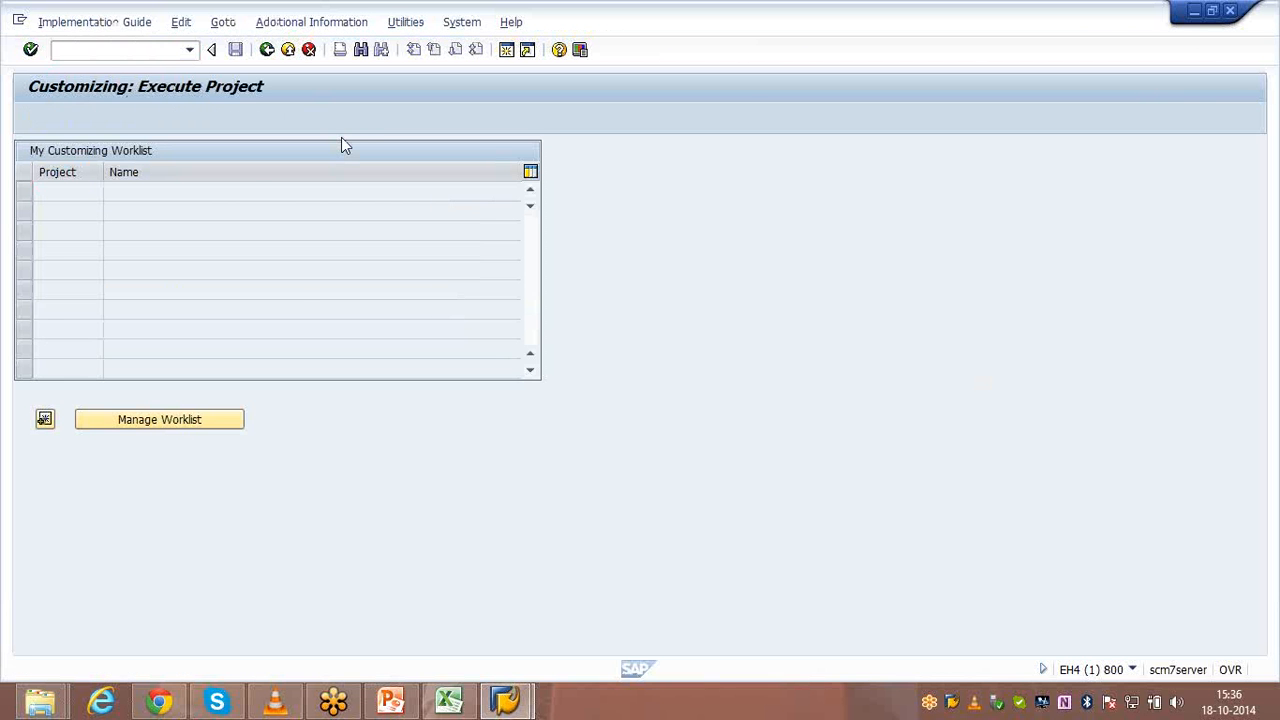
key(F5)
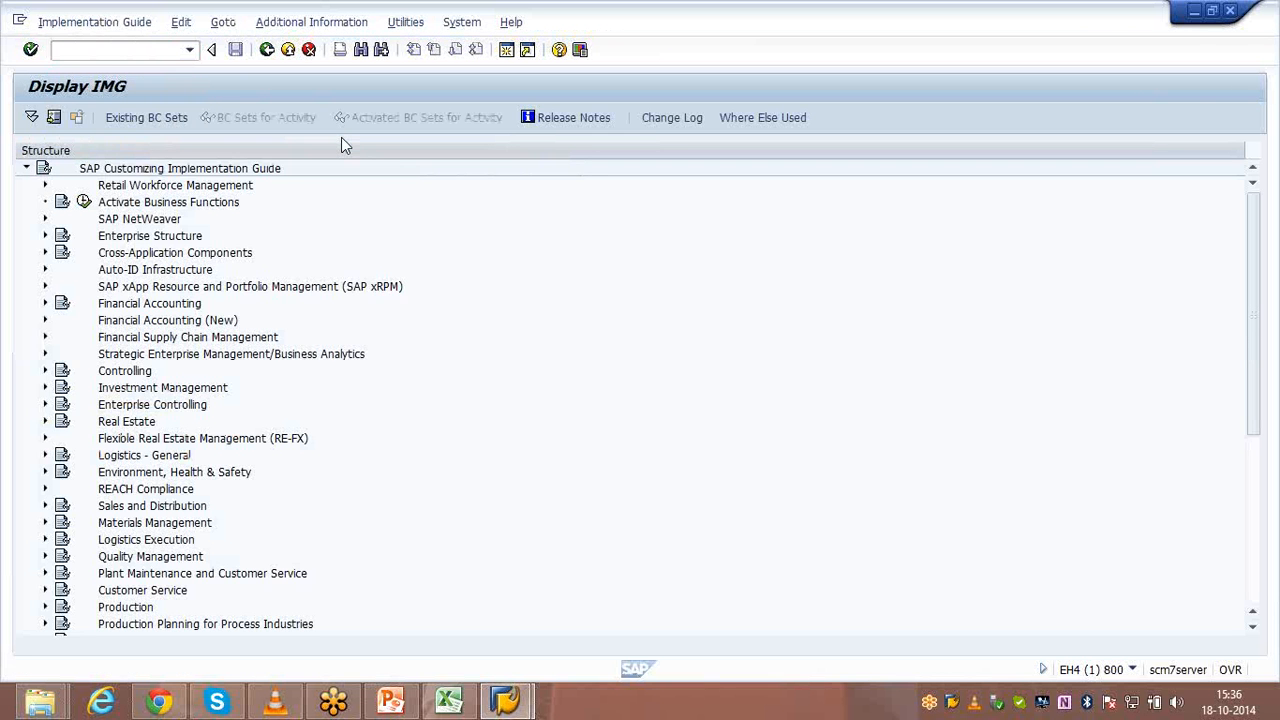
Search the implementation guide for "MOVEMENT TYPE" and jump to Define Movement Types in the Handling Unit Management area.
key(ctrl+f)
key(Return)
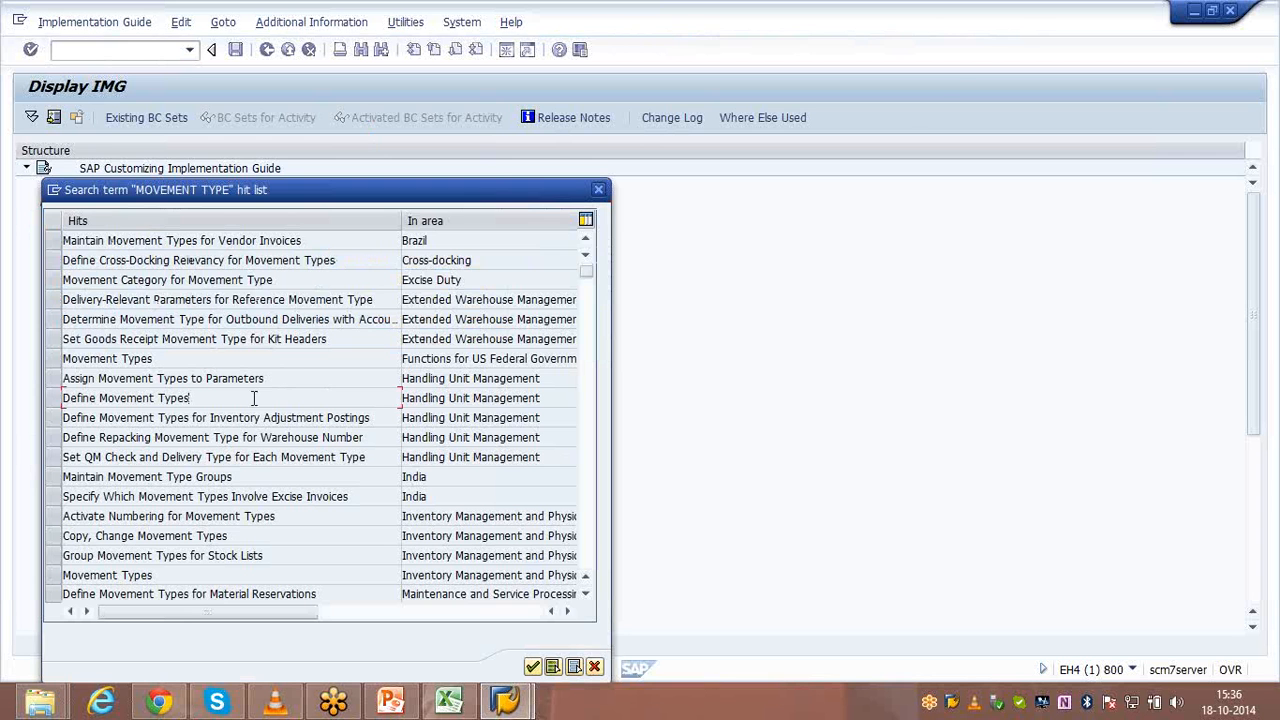
double_click(254, 398)
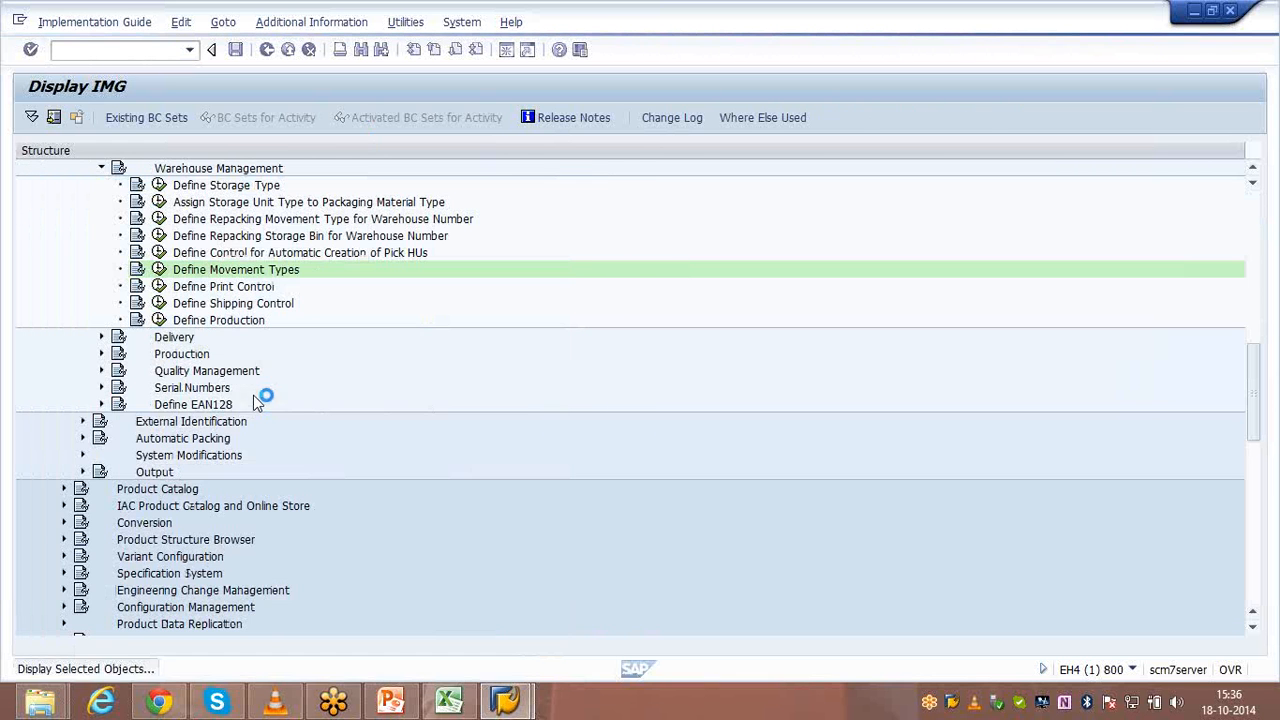
Execute the Define Movement Types activity and show the details of movement type 101 for warehouse 001.
click(160, 272)
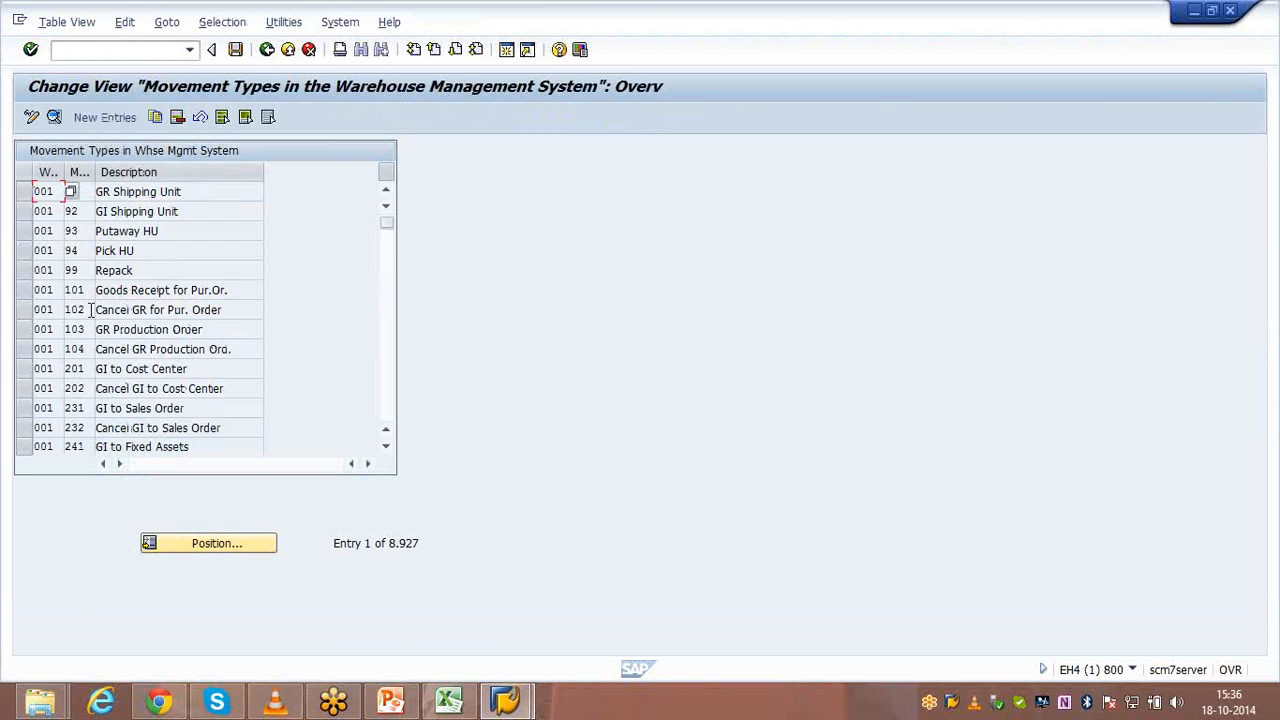
click(28, 294)
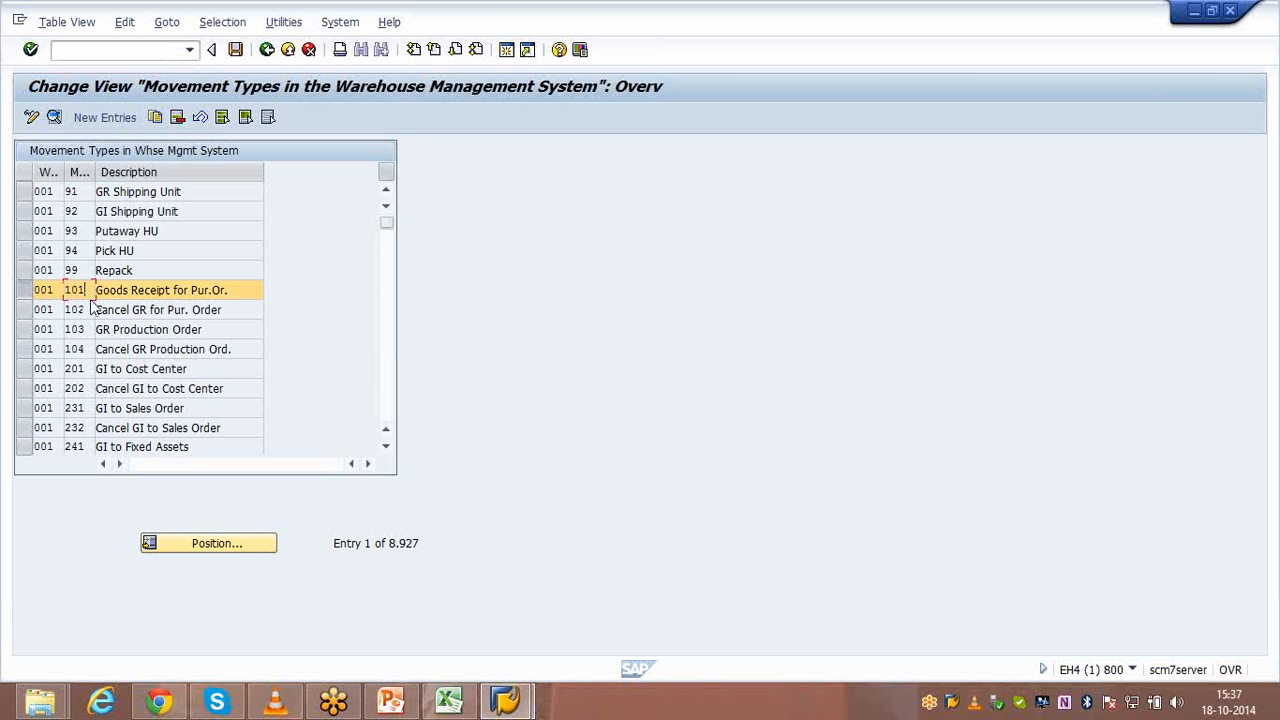
click(55, 118)
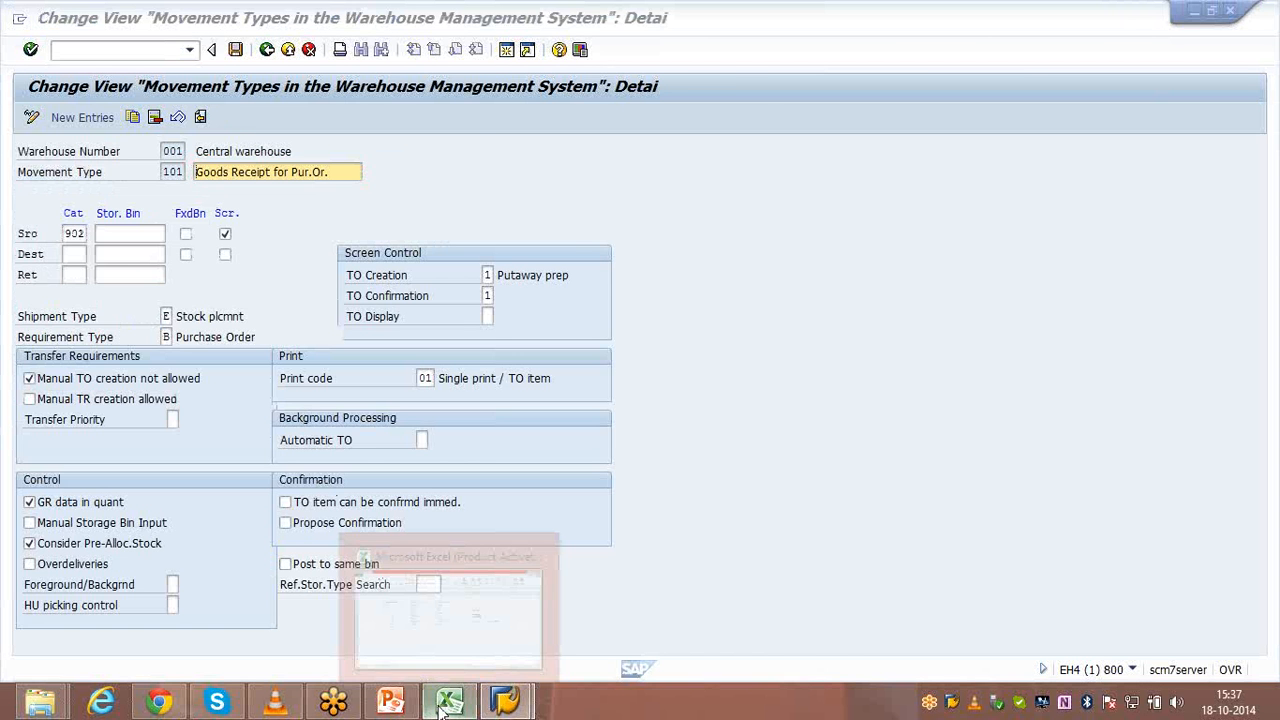
Switch back to the Excel workbook and list path 1, path 2, path 3 and path 4 in cells O12:O15.
click(443, 706)
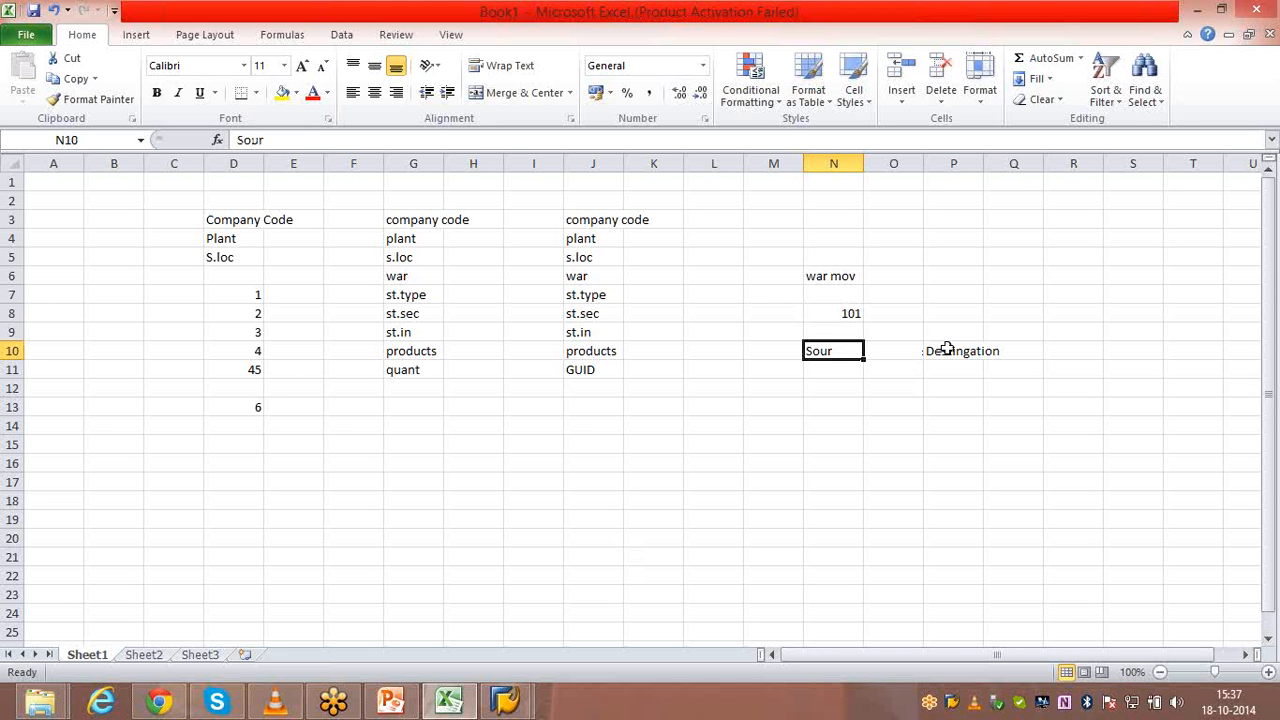
click(945, 349)
click(840, 348)
click(894, 396)
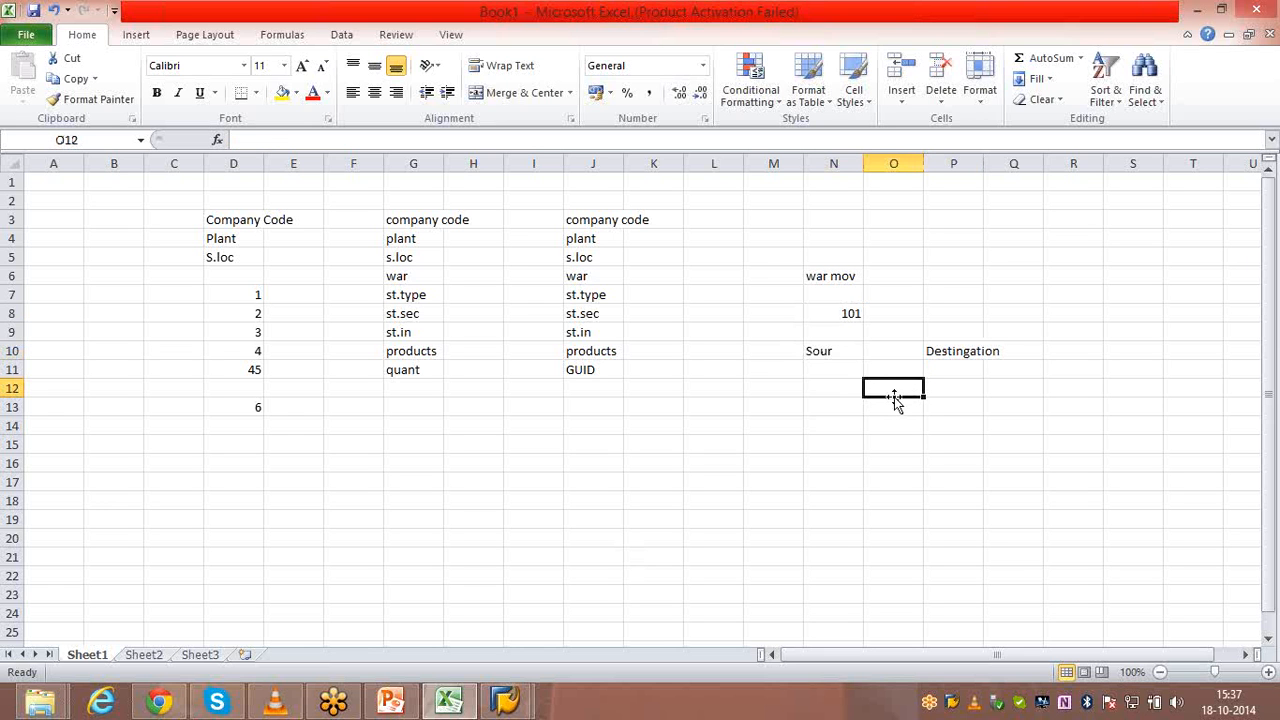
text(path 1)
key(Return)
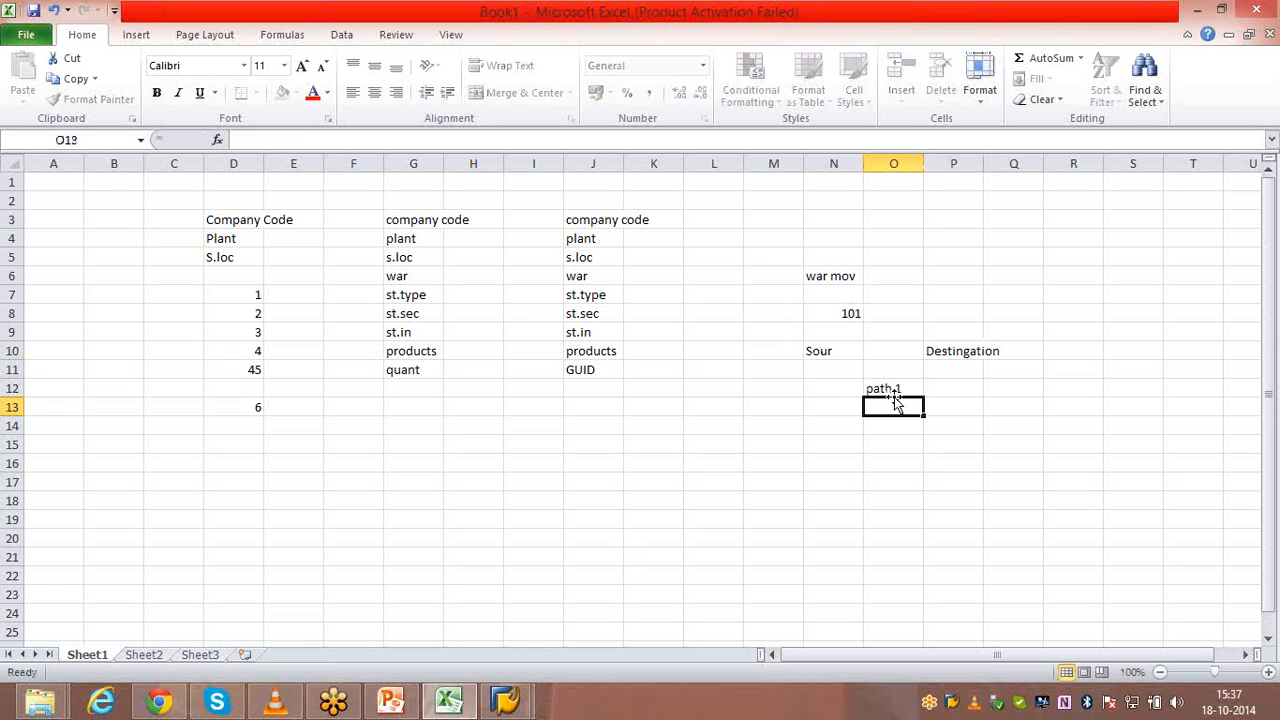
text(path 2)
key(Return)
text(path 3)
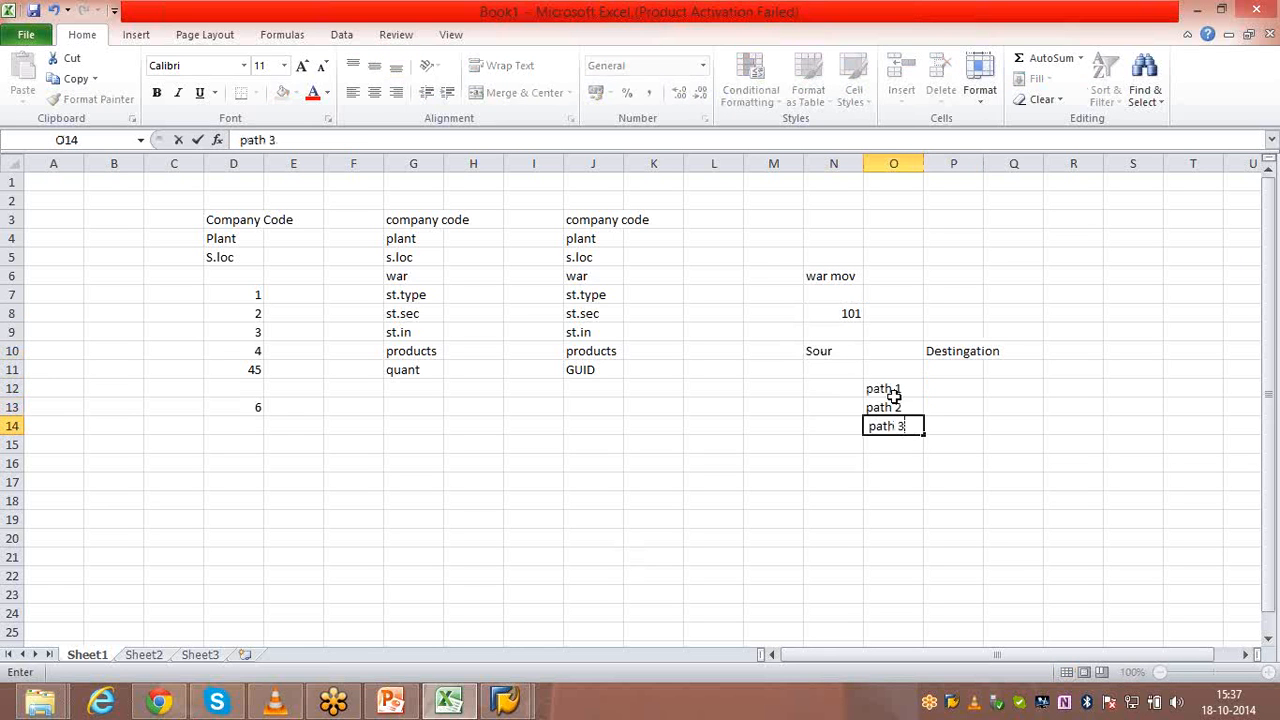
key(Return)
text(path 4)
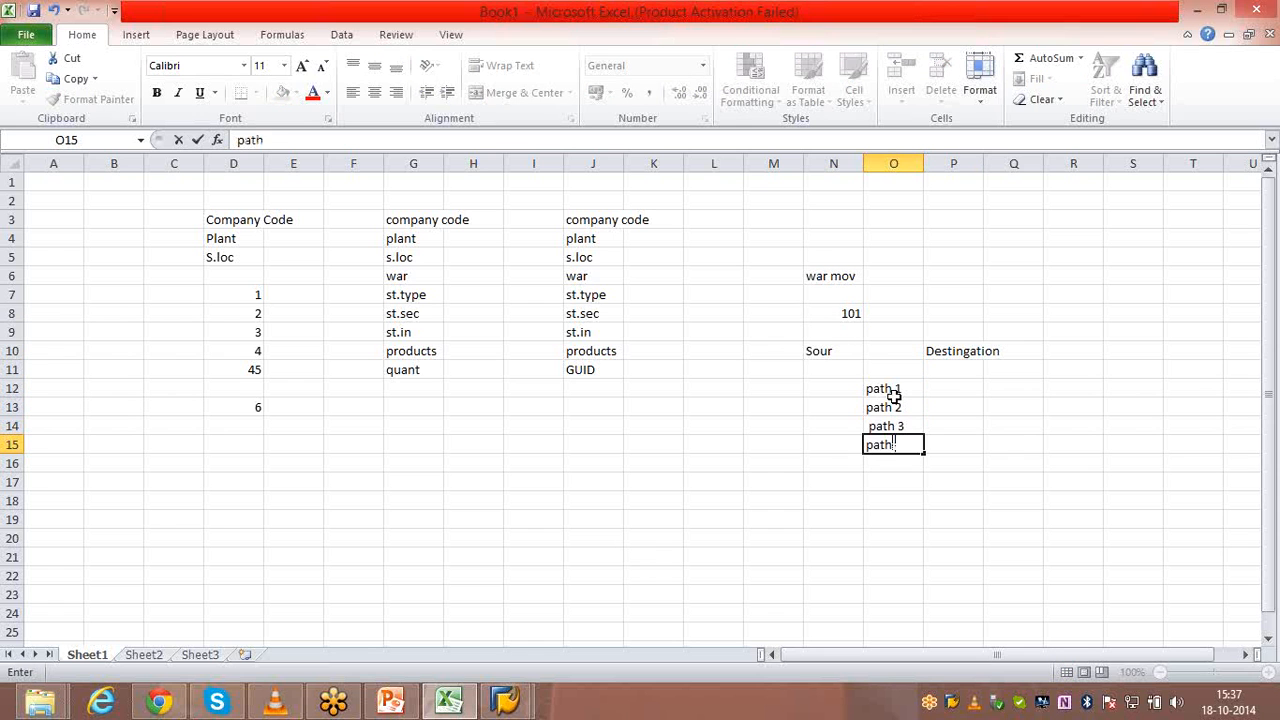
key(Return)
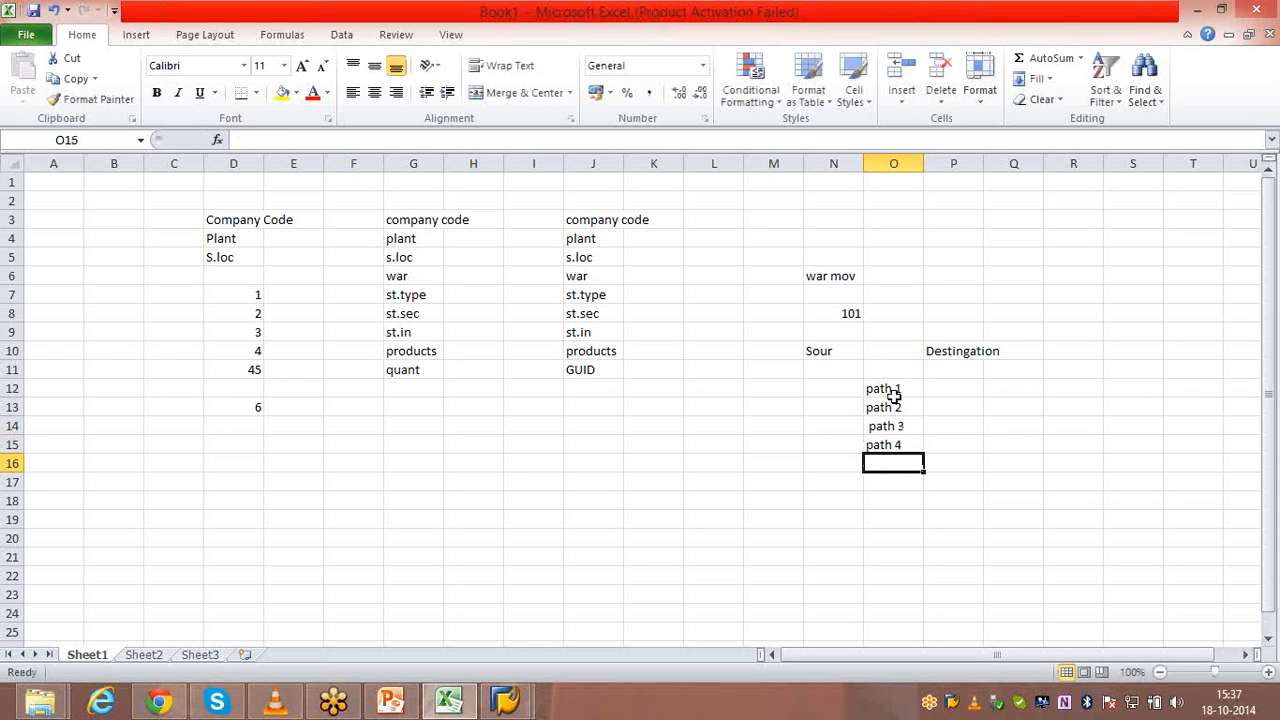
Point out the source and destination labels in row 10 and highlight the four paths in O12:O15.
click(817, 352)
click(927, 351)
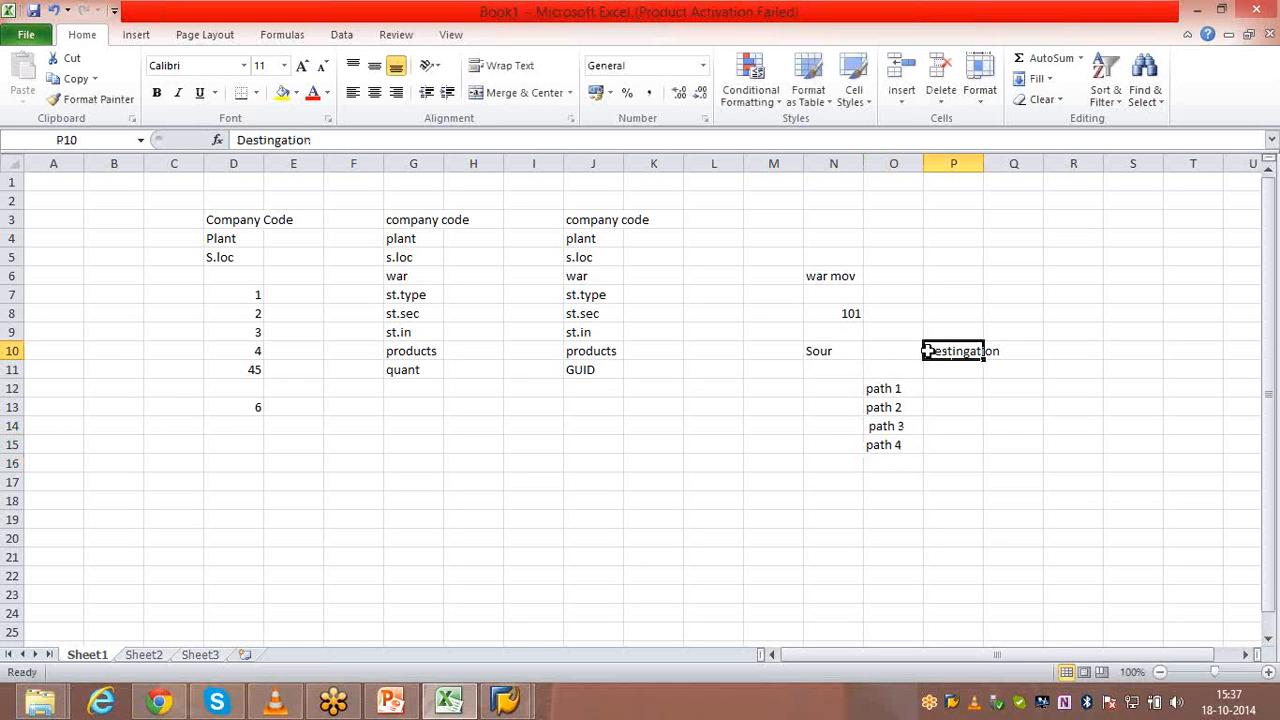
drag(887, 388, 888, 435)
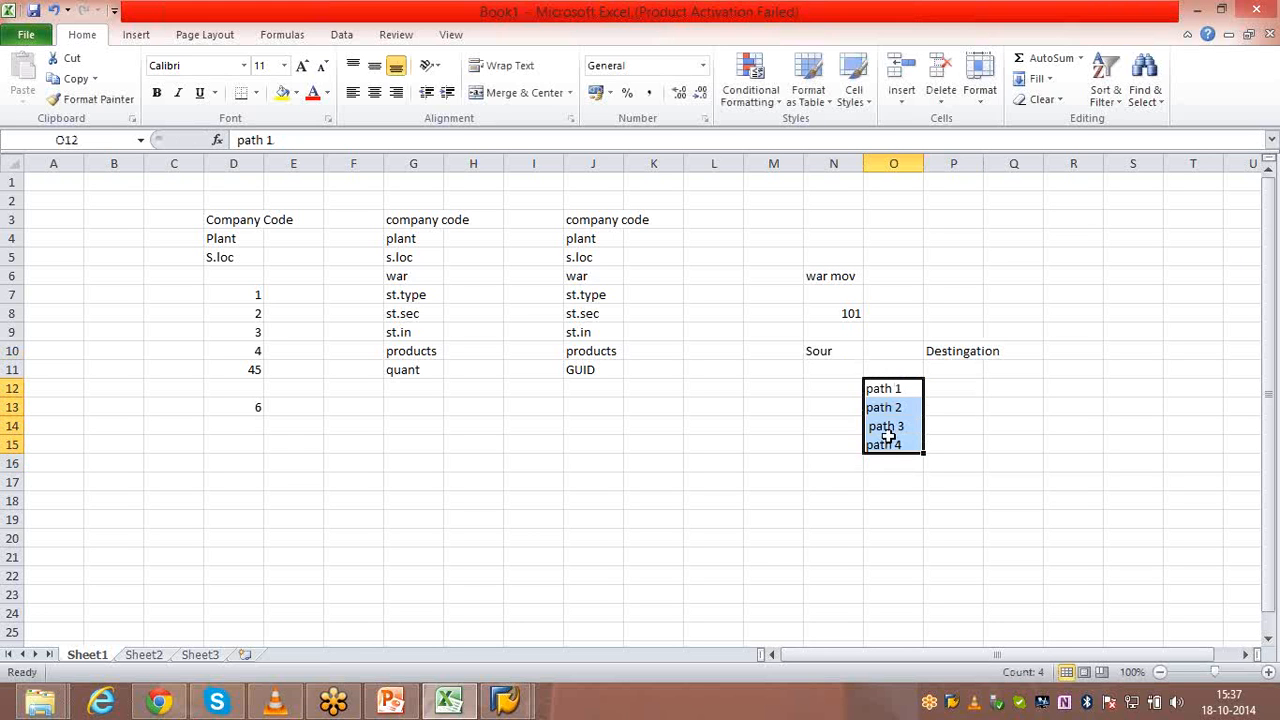
Enter the heading "EWM" in N17 and "Warehouse Process type" in N19.
click(835, 484)
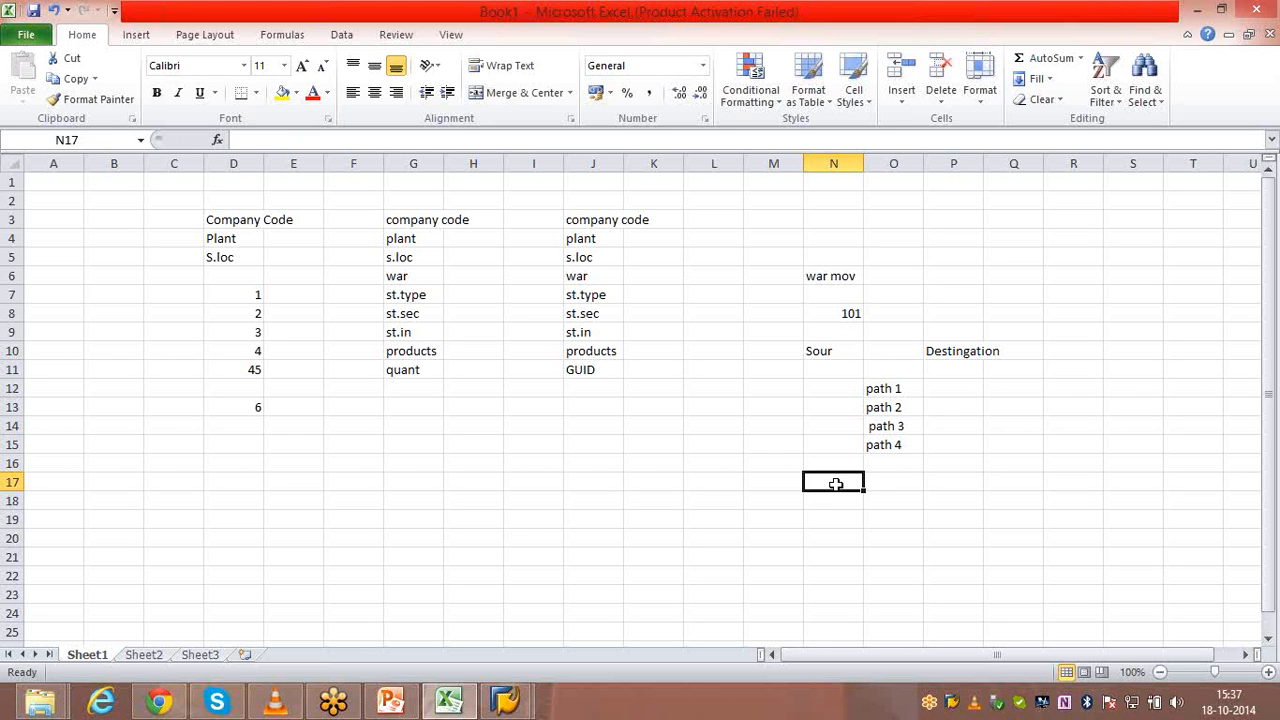
text(EWM)
key(Return)
key(Return)
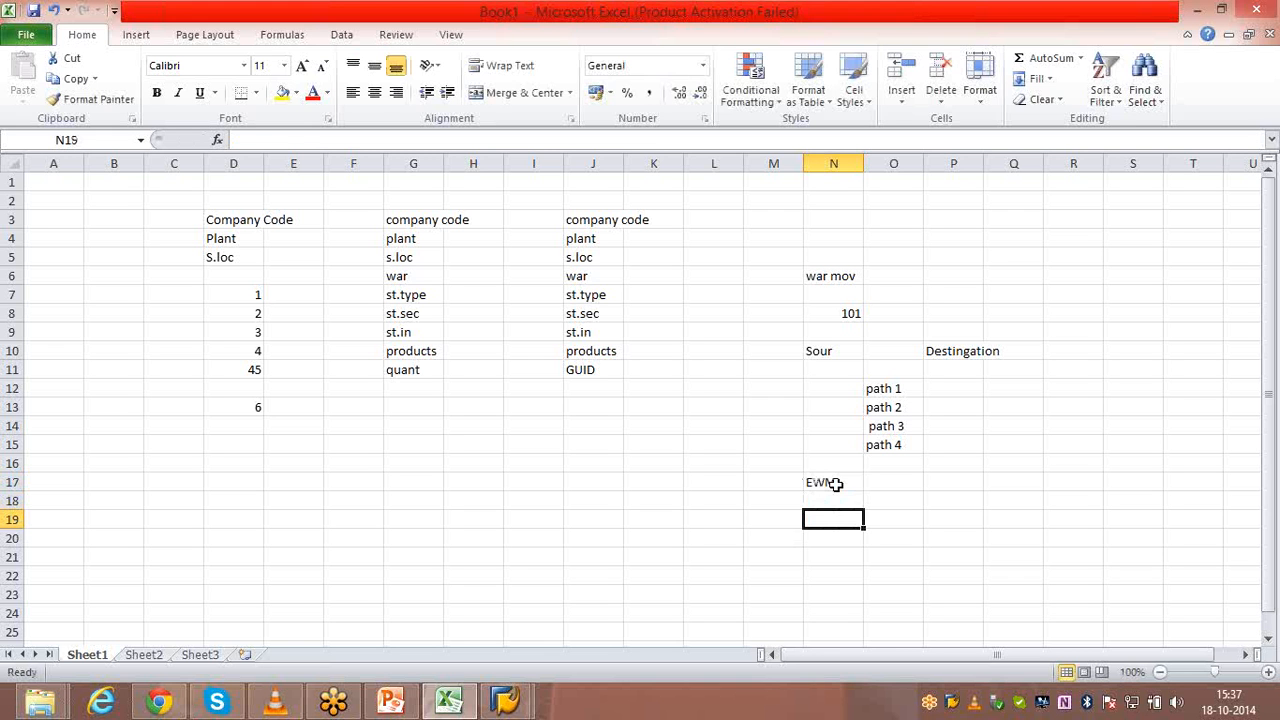
text(Warehouse Pro)
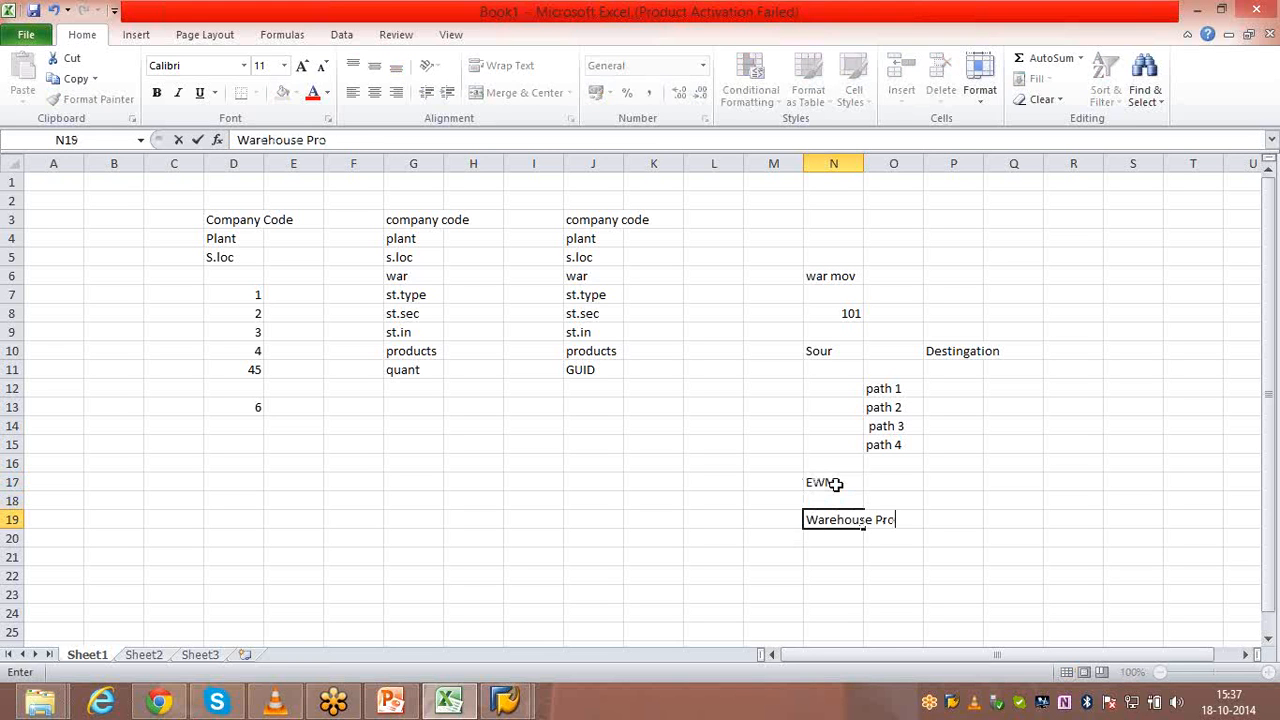
text(cess type)
click(835, 484)
key(Down)
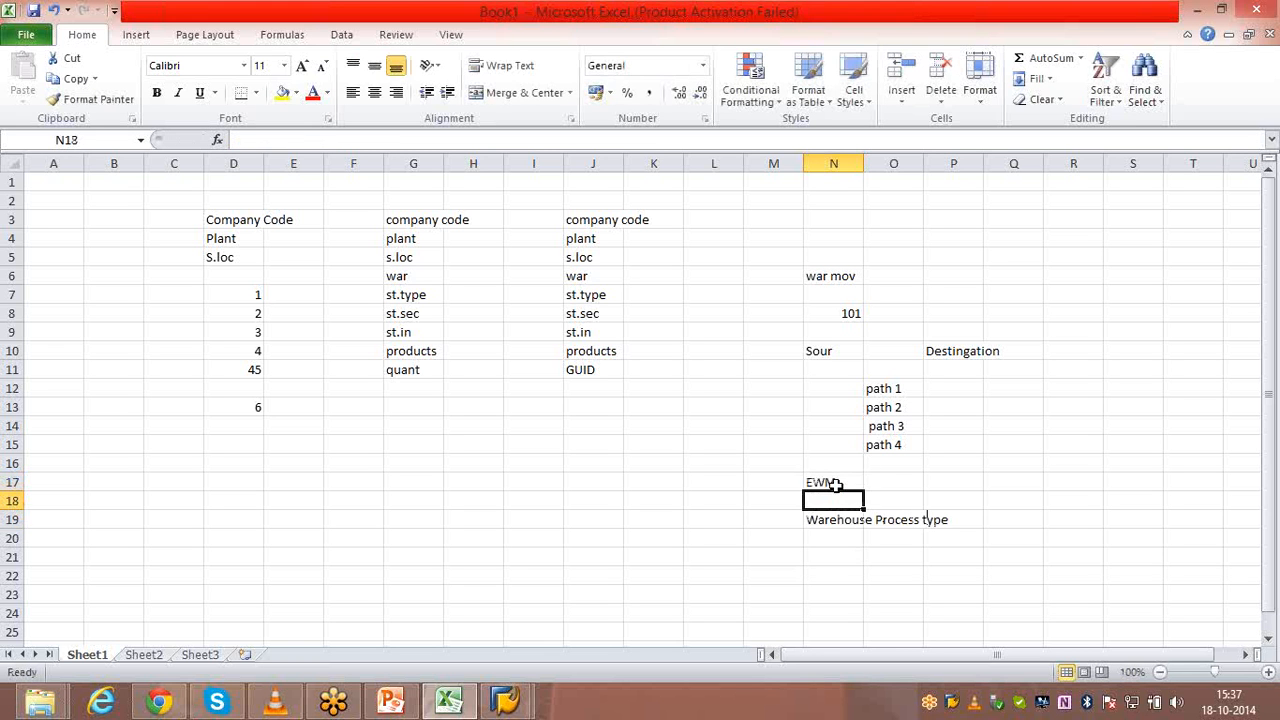
key(Down)
key(Down)
key(Down)
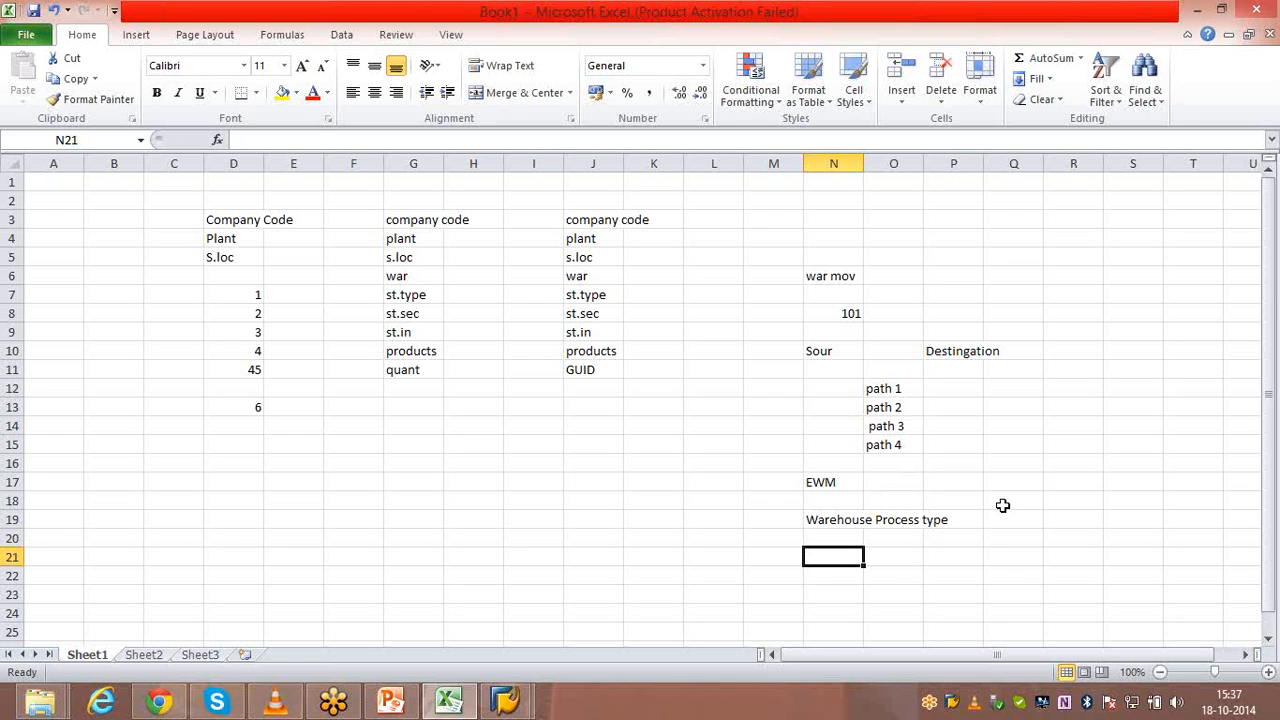
Point out the source and destination cells in row 10, and switch to PowerPoint to start the slide show at slide 4.
click(840, 356)
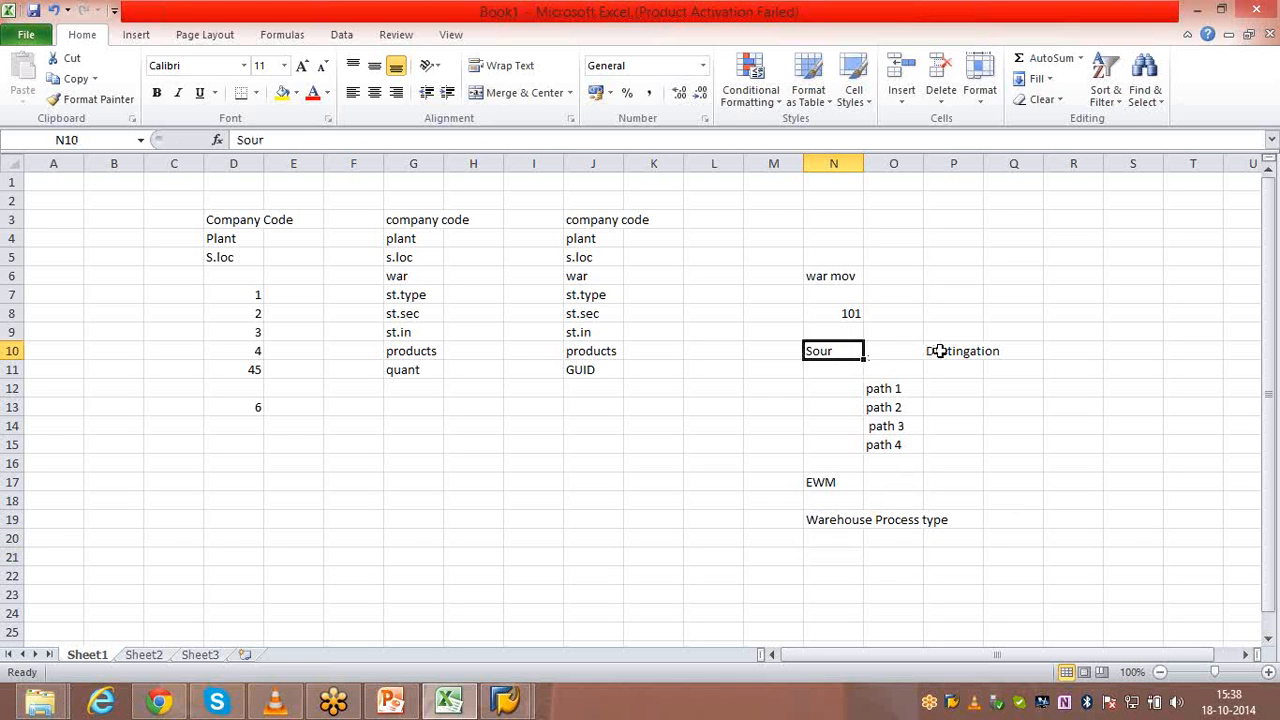
click(936, 351)
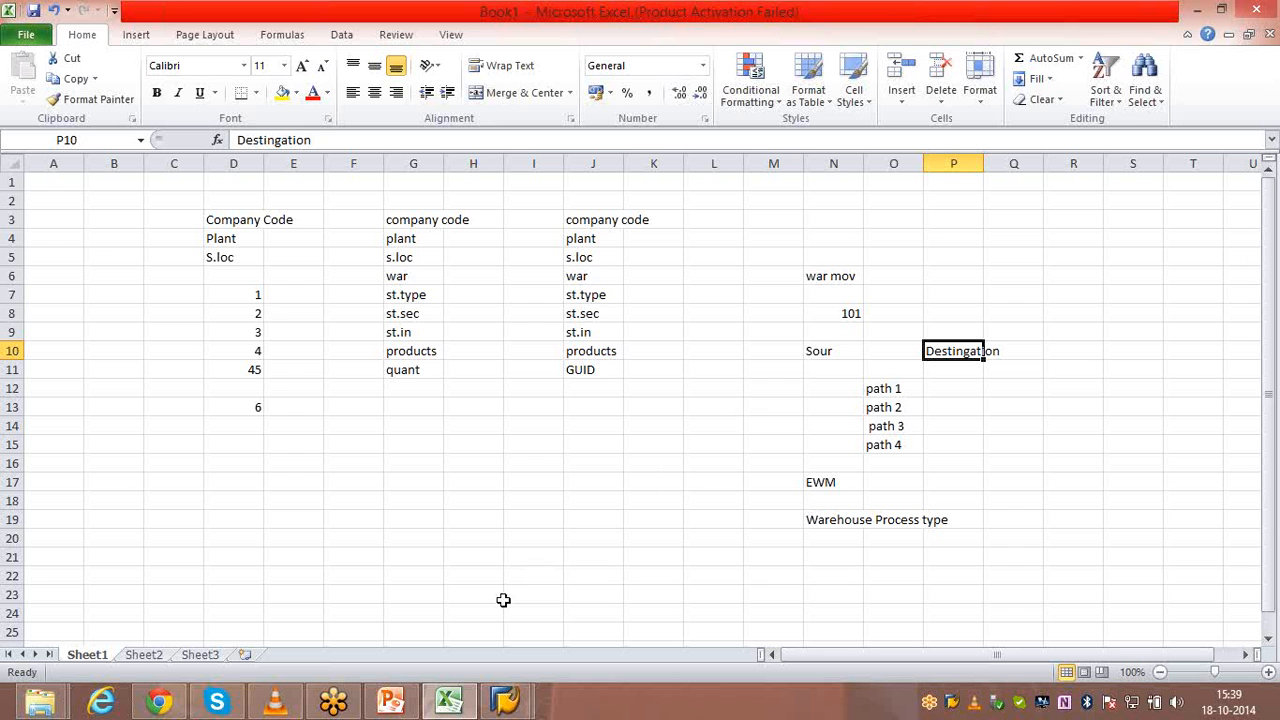
click(390, 703)
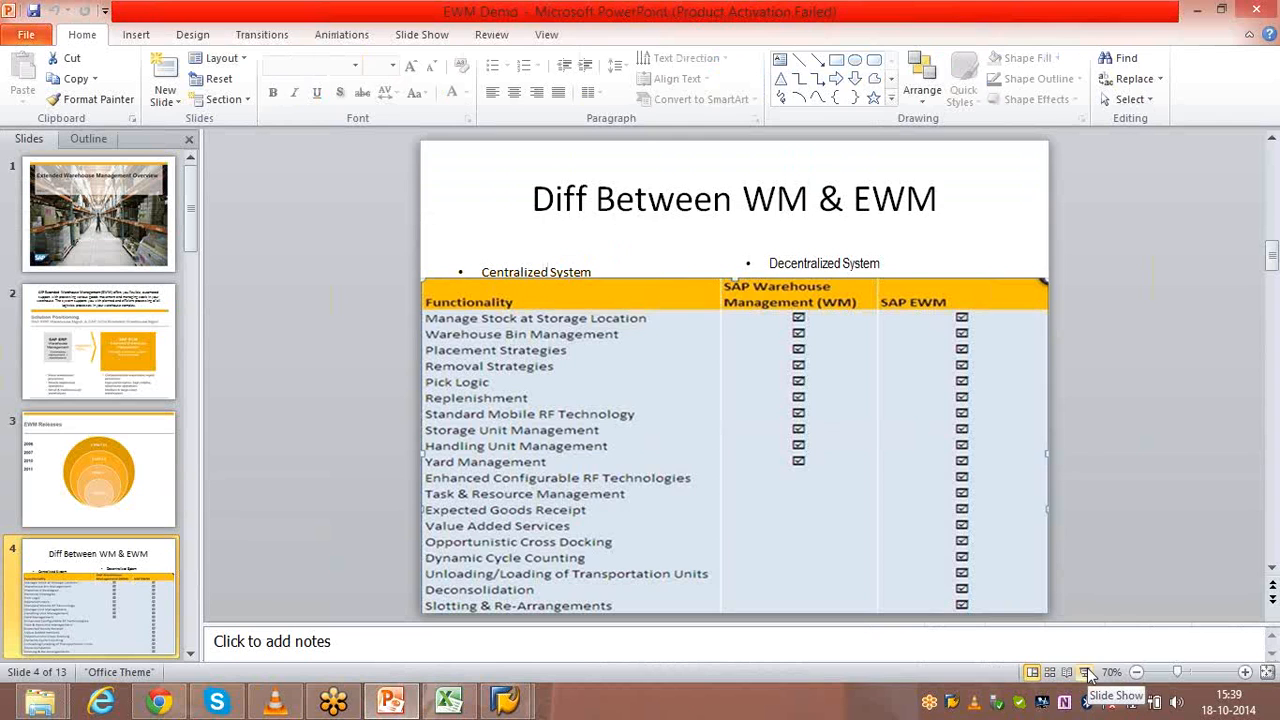
click(1087, 671)
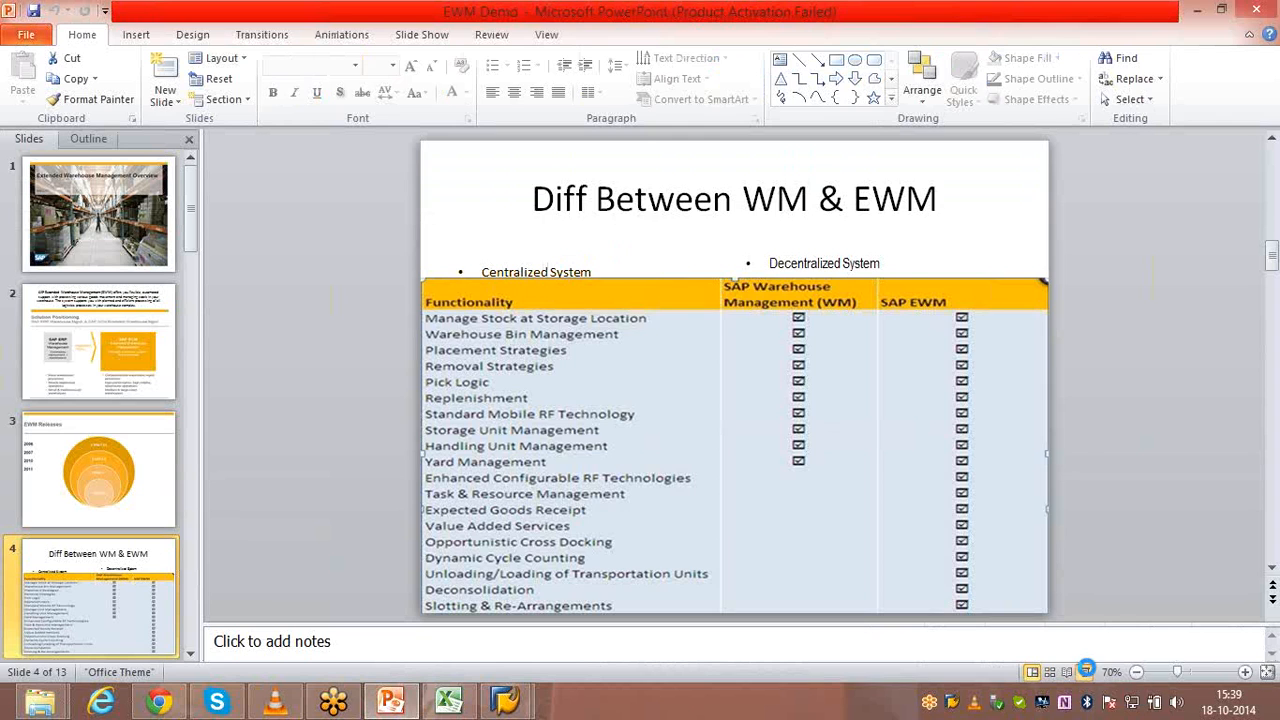
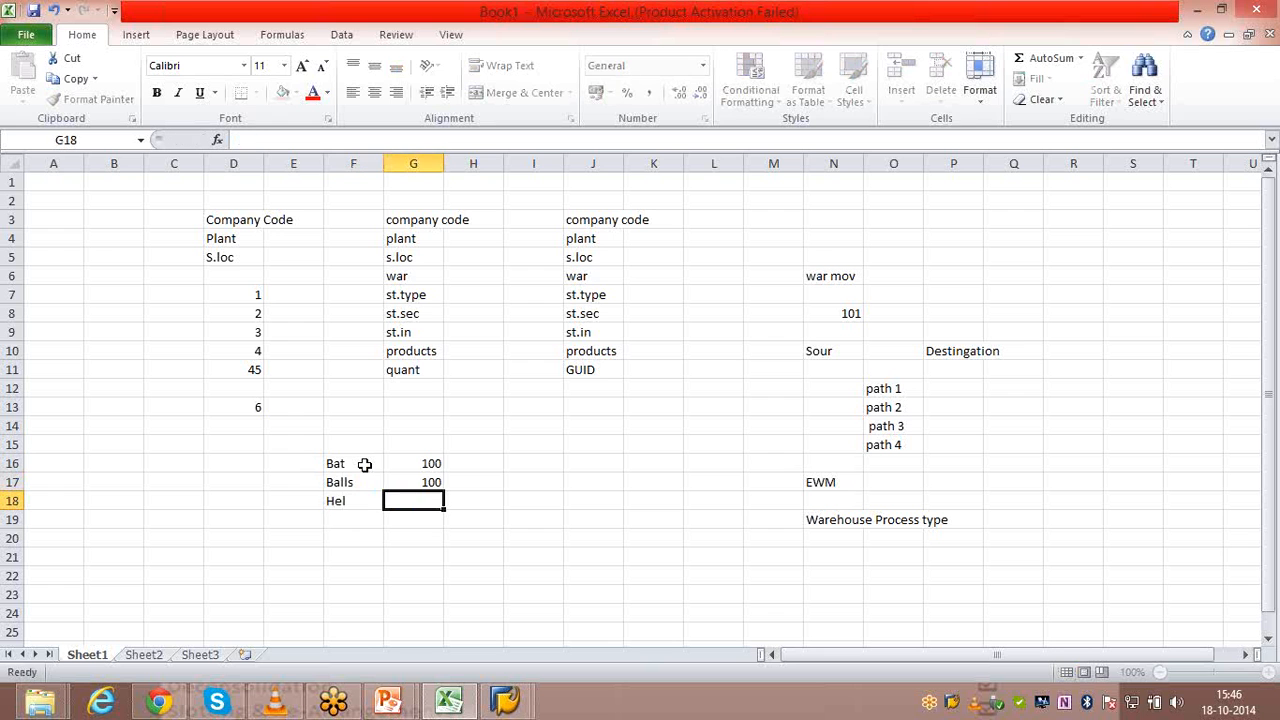
Enter quantity 100 for Hel in G18 and add the product Pad with quantity 100 in row 19.
text(100)
key(Return)
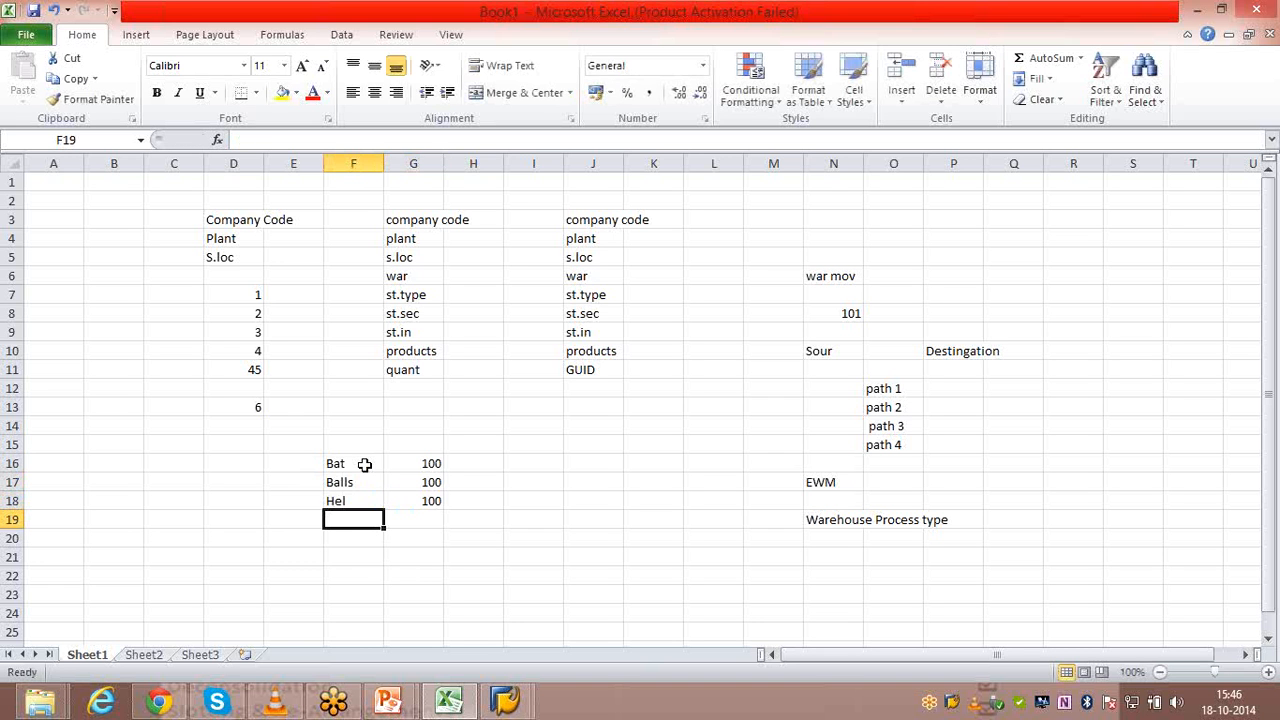
text(Pad)
key(Tab)
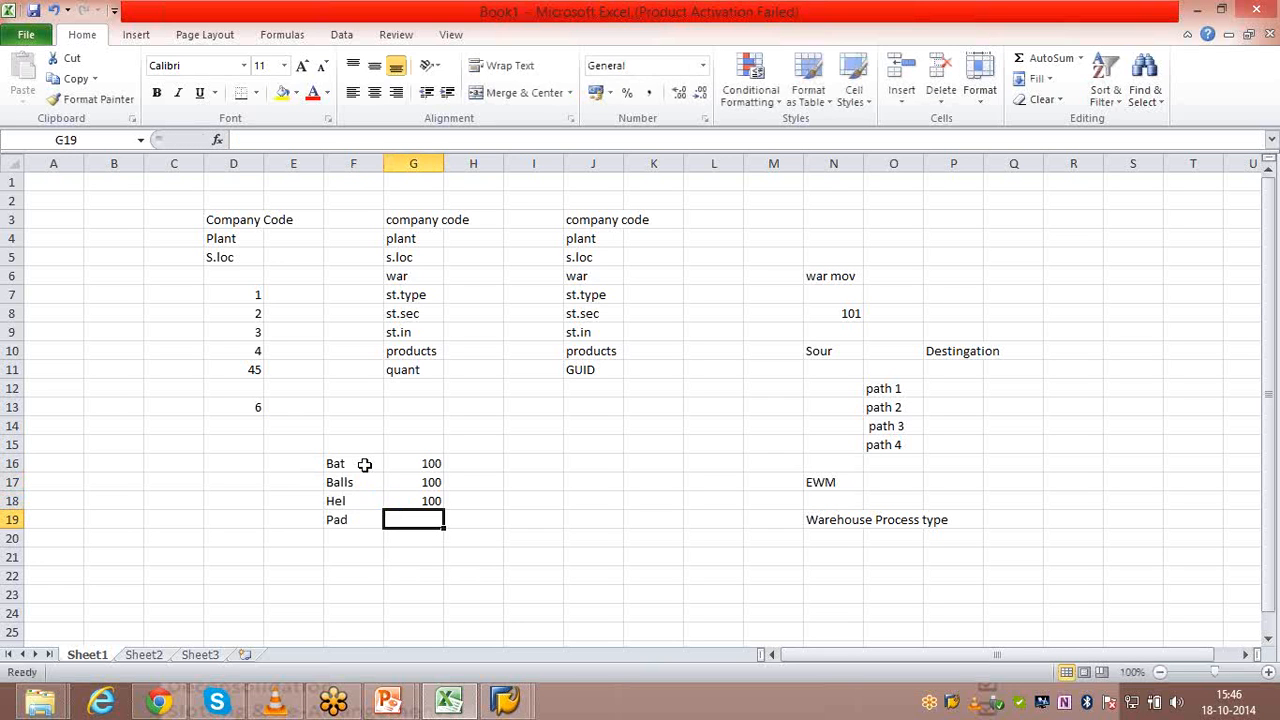
text(100)
key(Return)
key(Return)
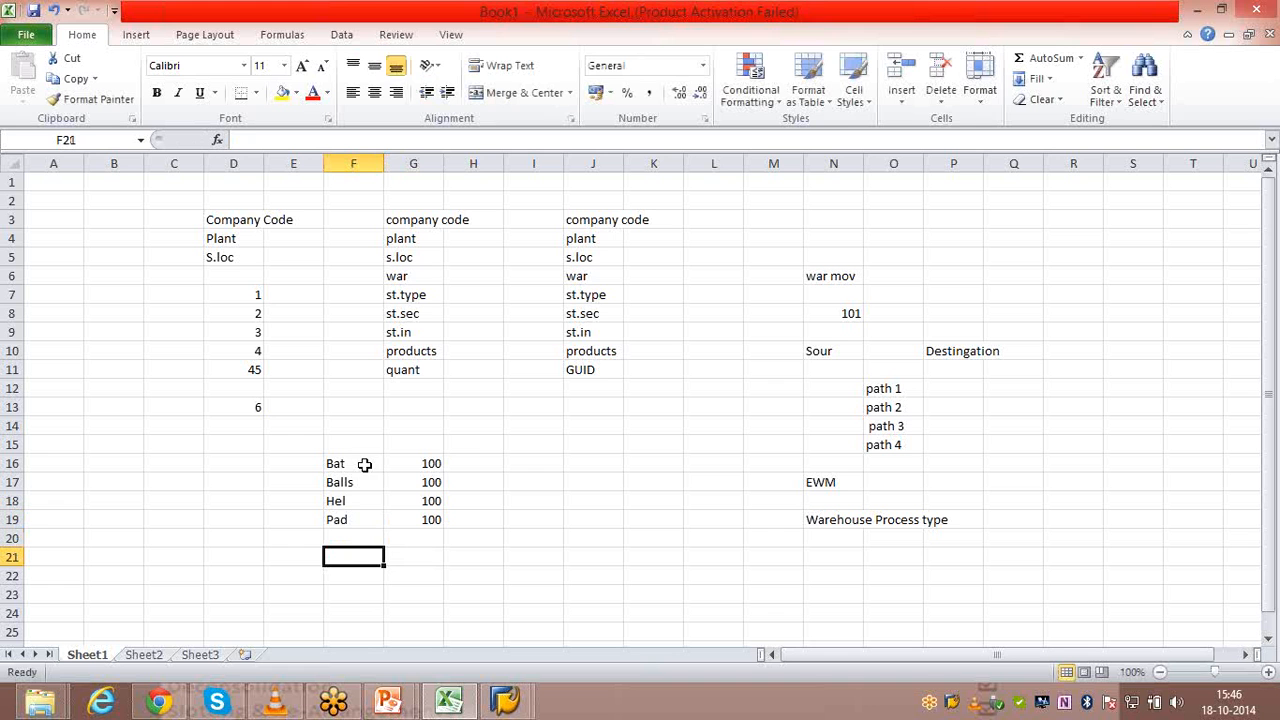
Highlight the products and quantities in F16:G19 and enter "GR-ZONE" in I17.
click(365, 465)
drag(365, 465, 430, 515)
click(531, 483)
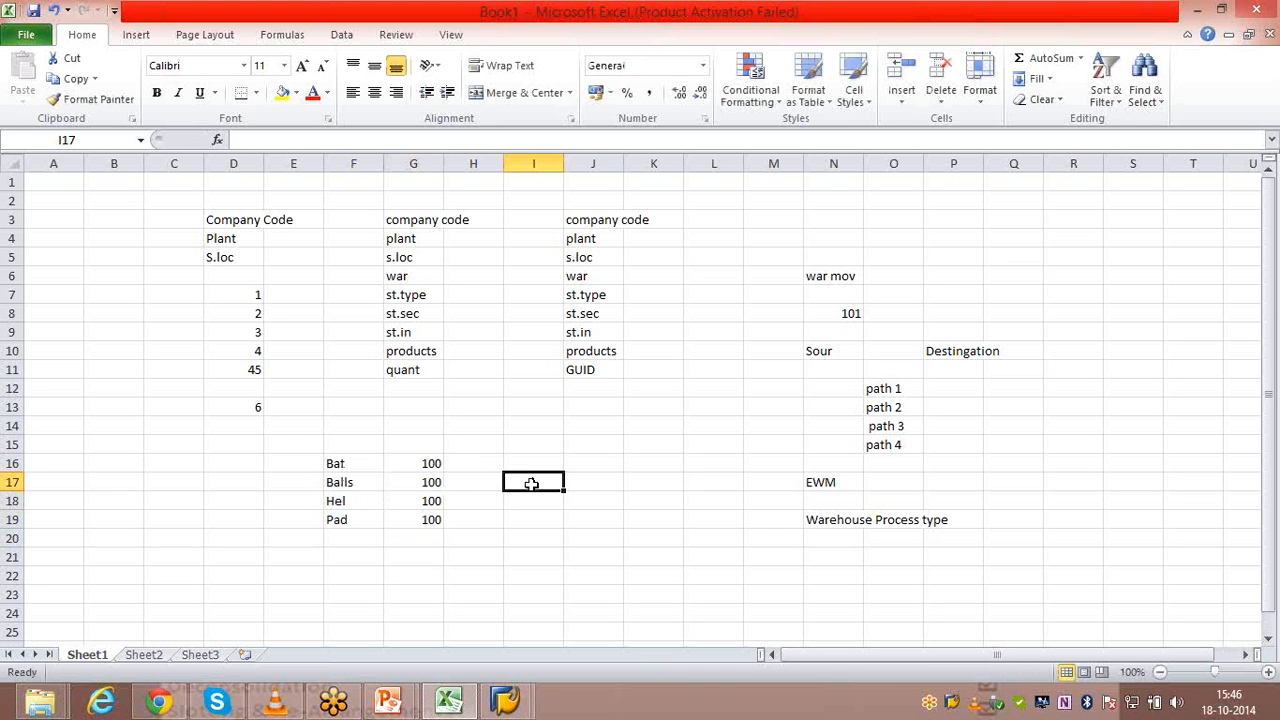
text(GR-ZON)
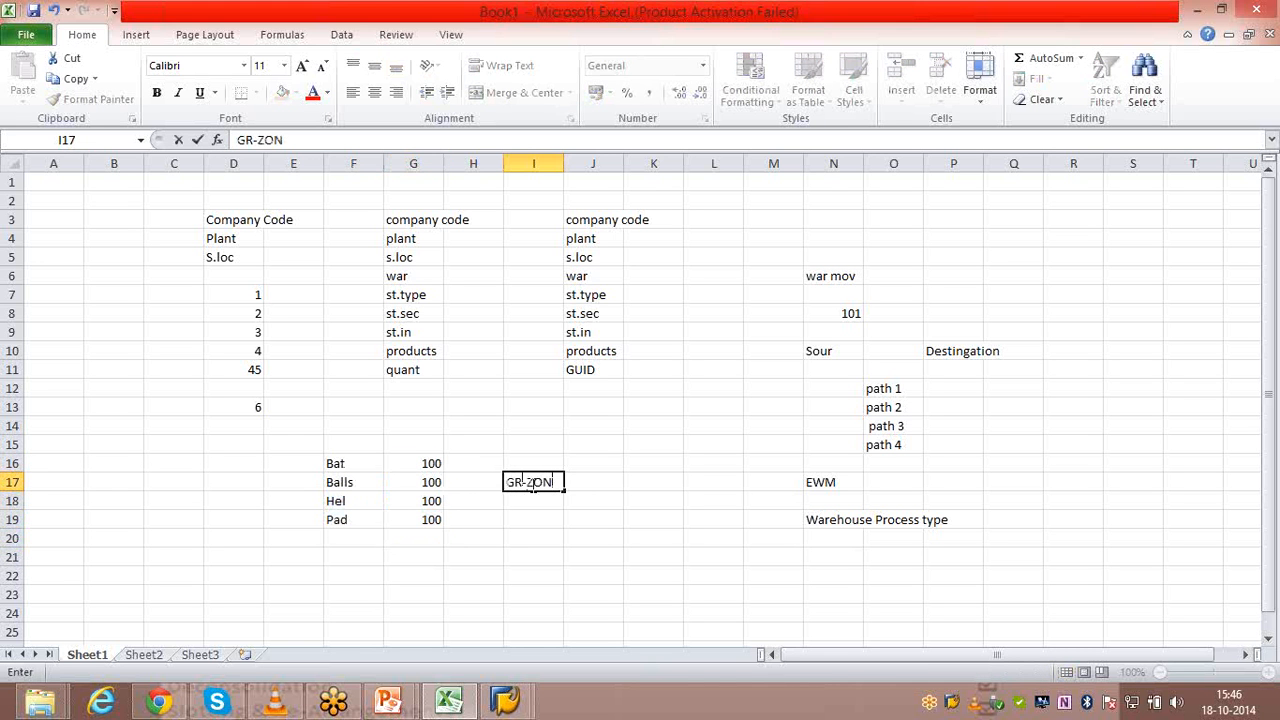
text(E)
key(Return)
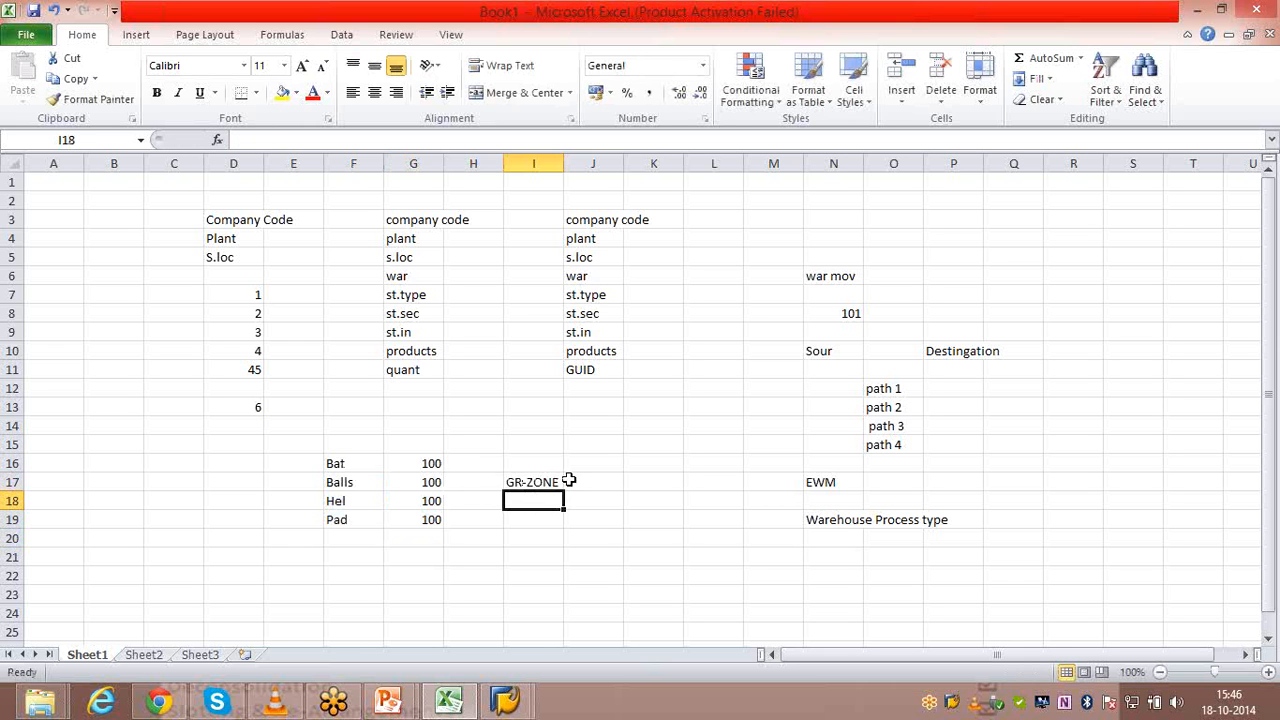
Point out the product list in F16:G19, the GR-ZONE cell and the Bat row.
click(579, 482)
drag(357, 462, 409, 512)
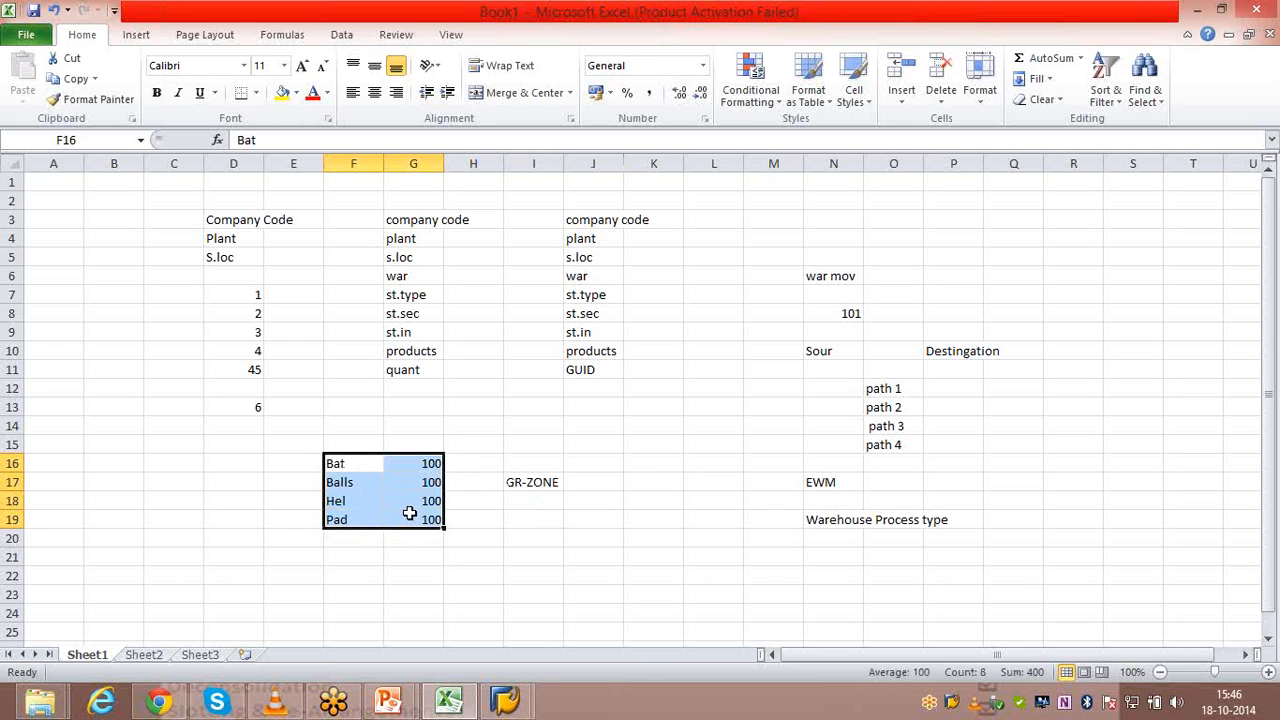
click(531, 485)
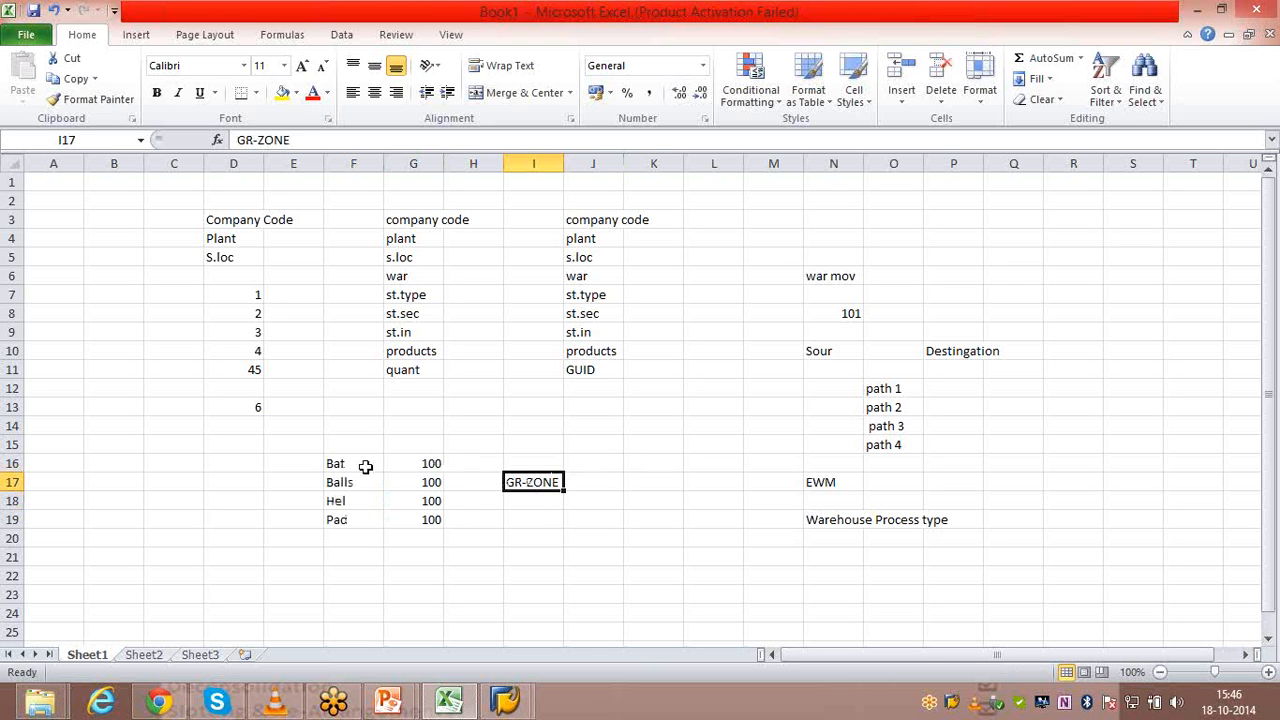
drag(362, 466, 428, 463)
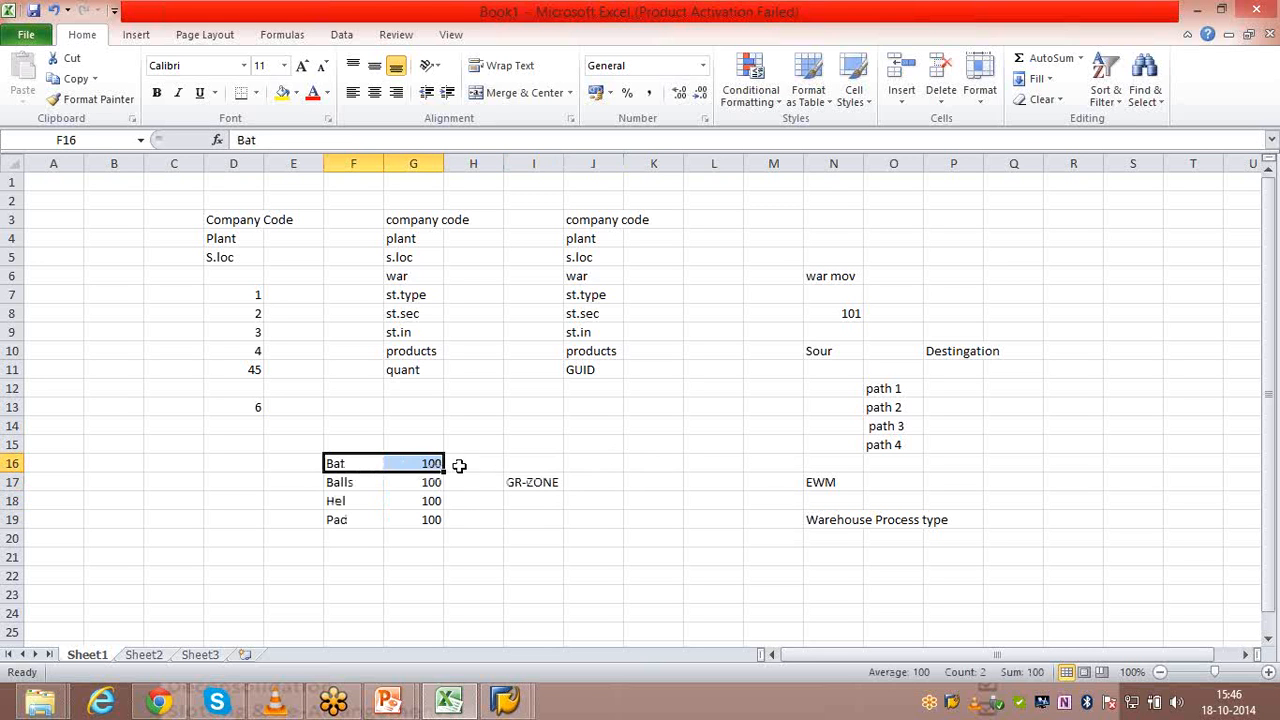
Enter 1 beside each of the four products in H16:H19 and highlight these values.
click(459, 466)
text(1)
key(Return)
text(1)
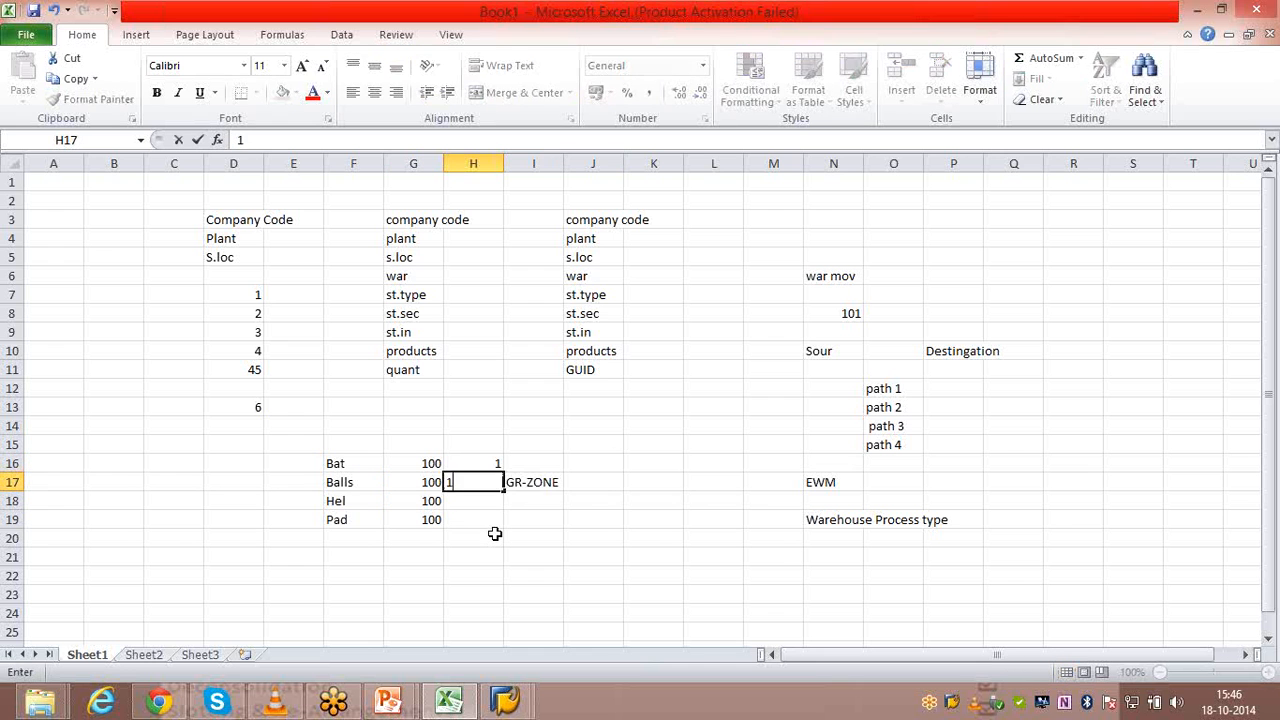
key(Return)
text(1)
key(Return)
text(1)
key(Return)
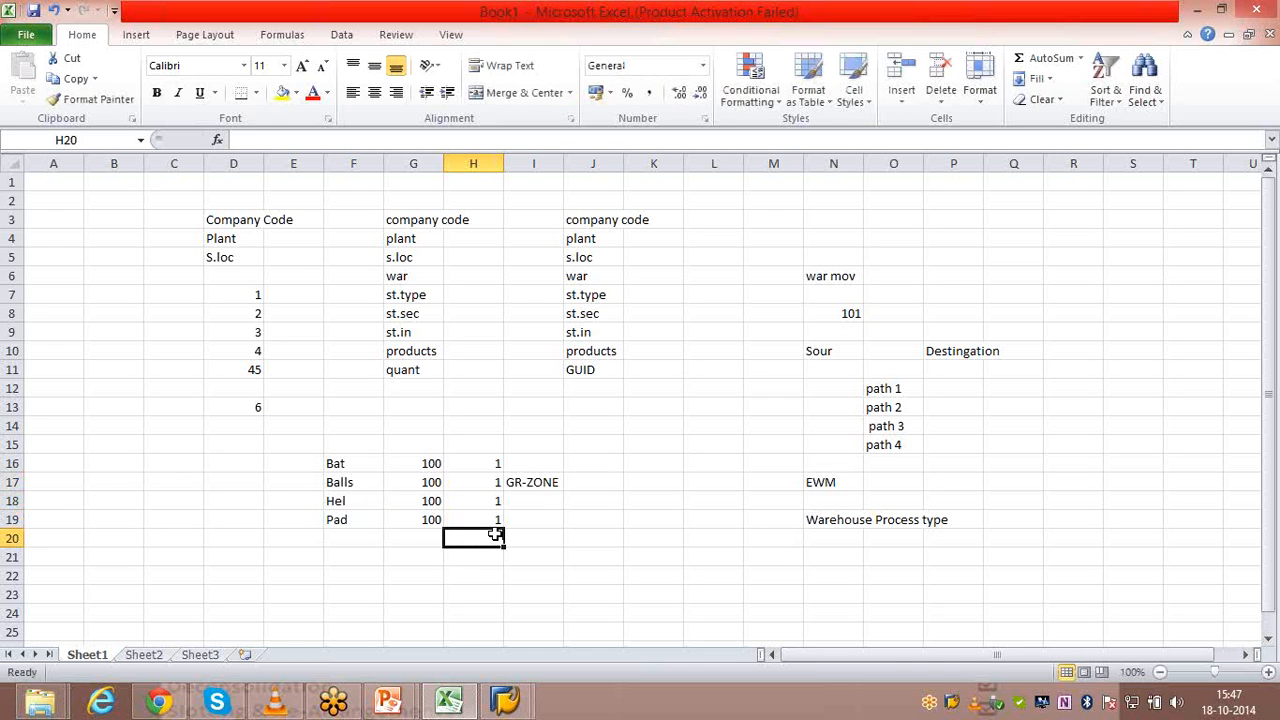
drag(491, 463, 488, 518)
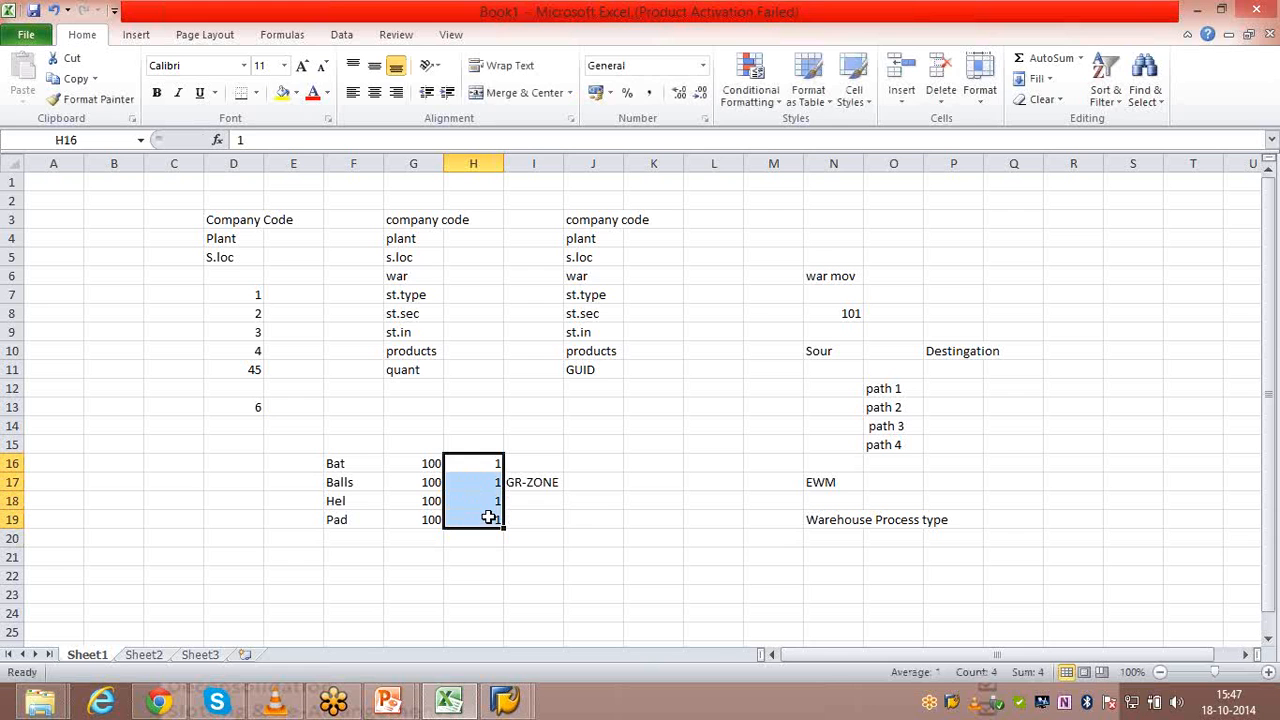
Describe the kit components in J16 as "1 Bat., 1 Ball, 1 Hel, 1 Pad".
click(605, 470)
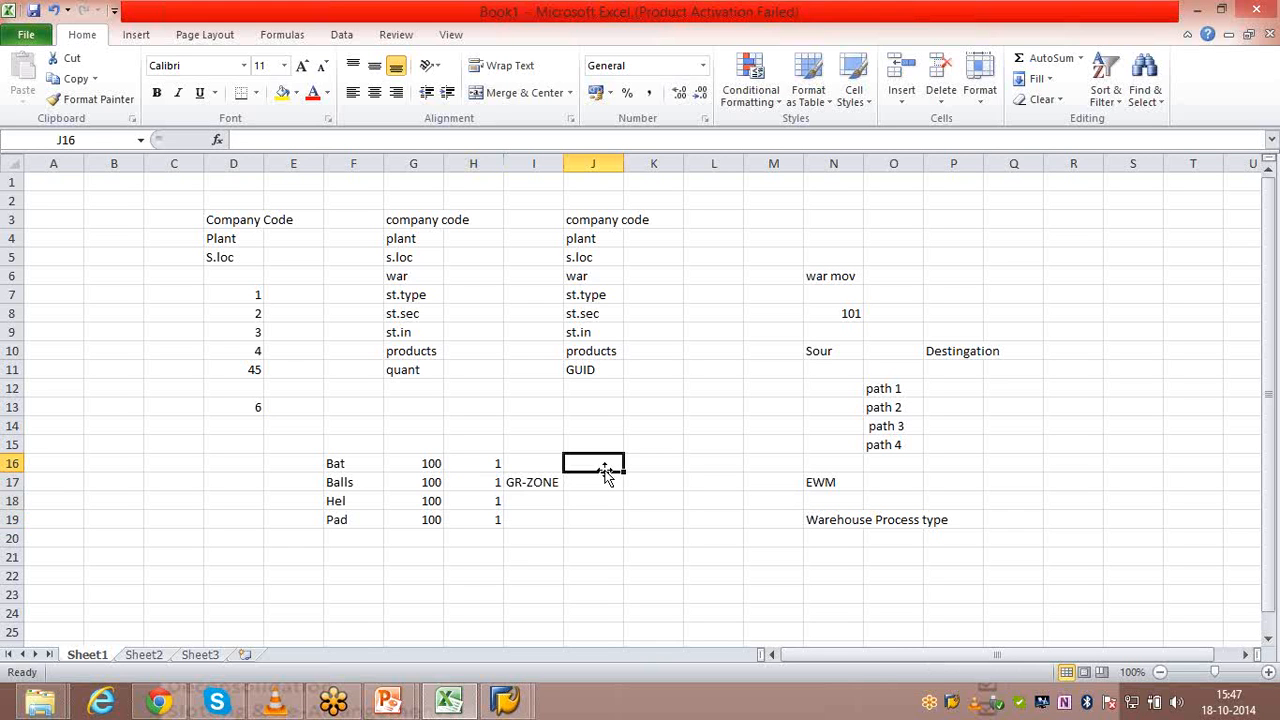
text(1)
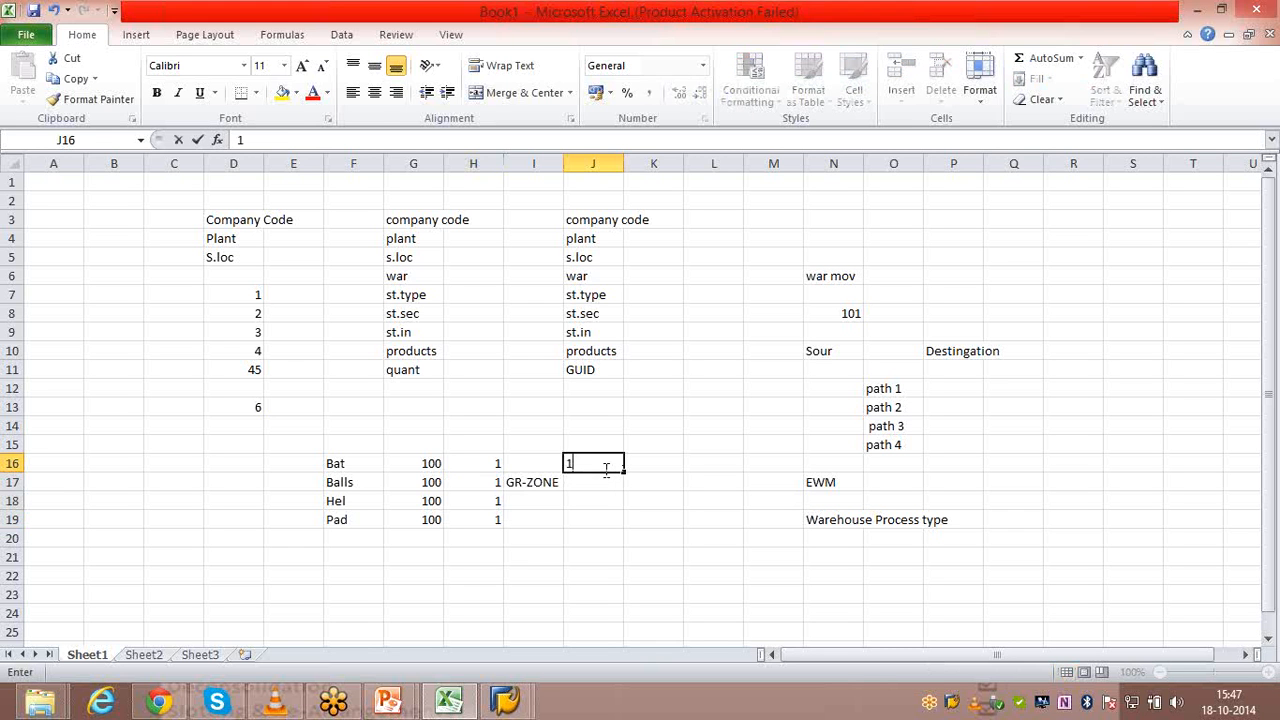
text( Bat)
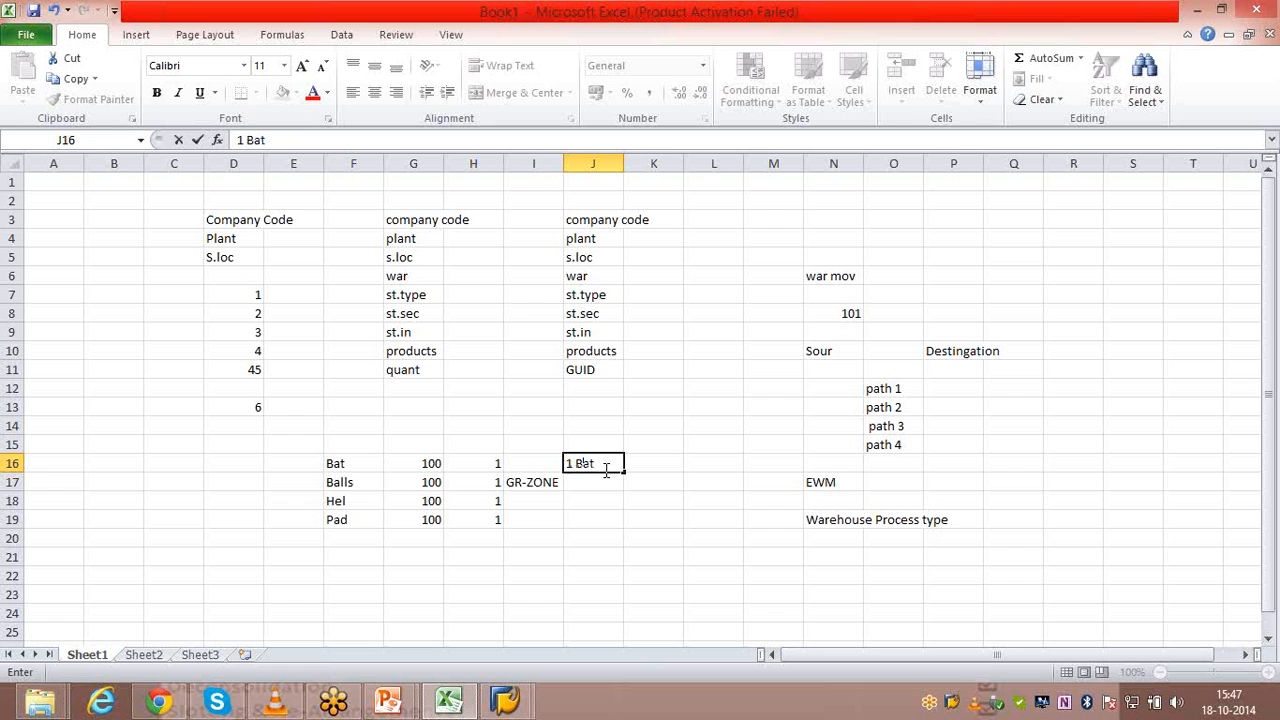
key(Tab)
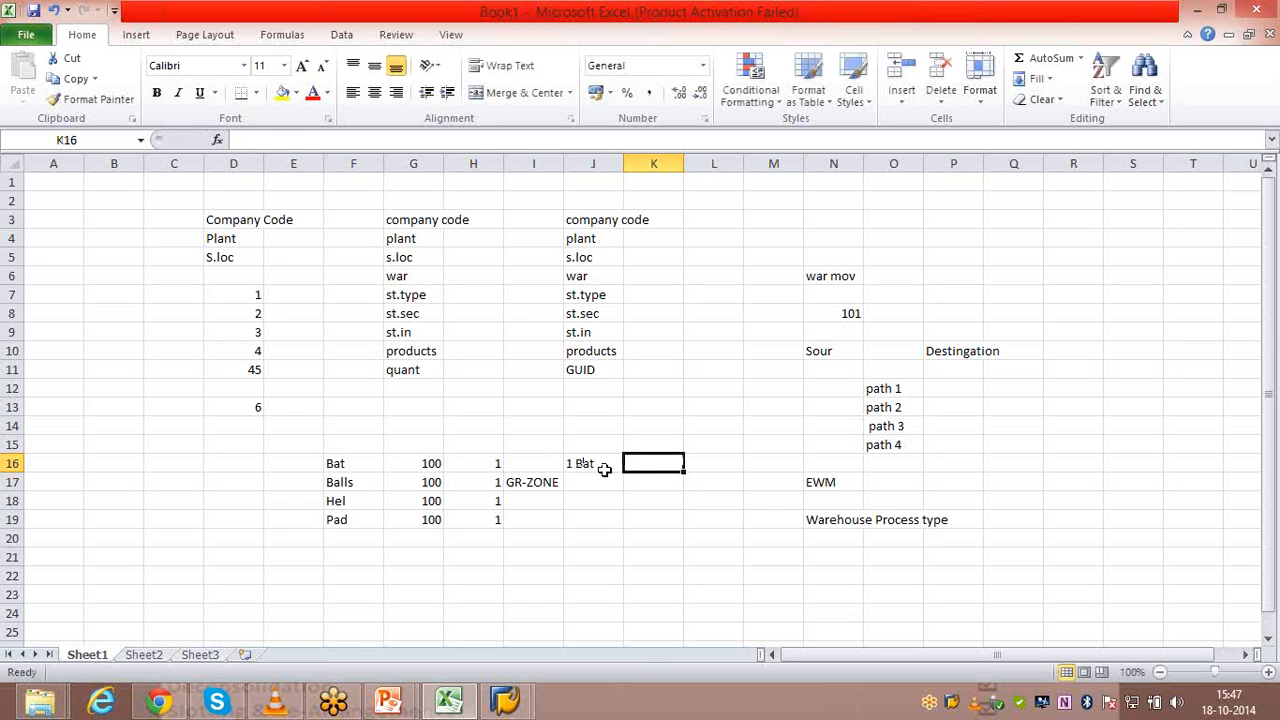
double_click(604, 466)
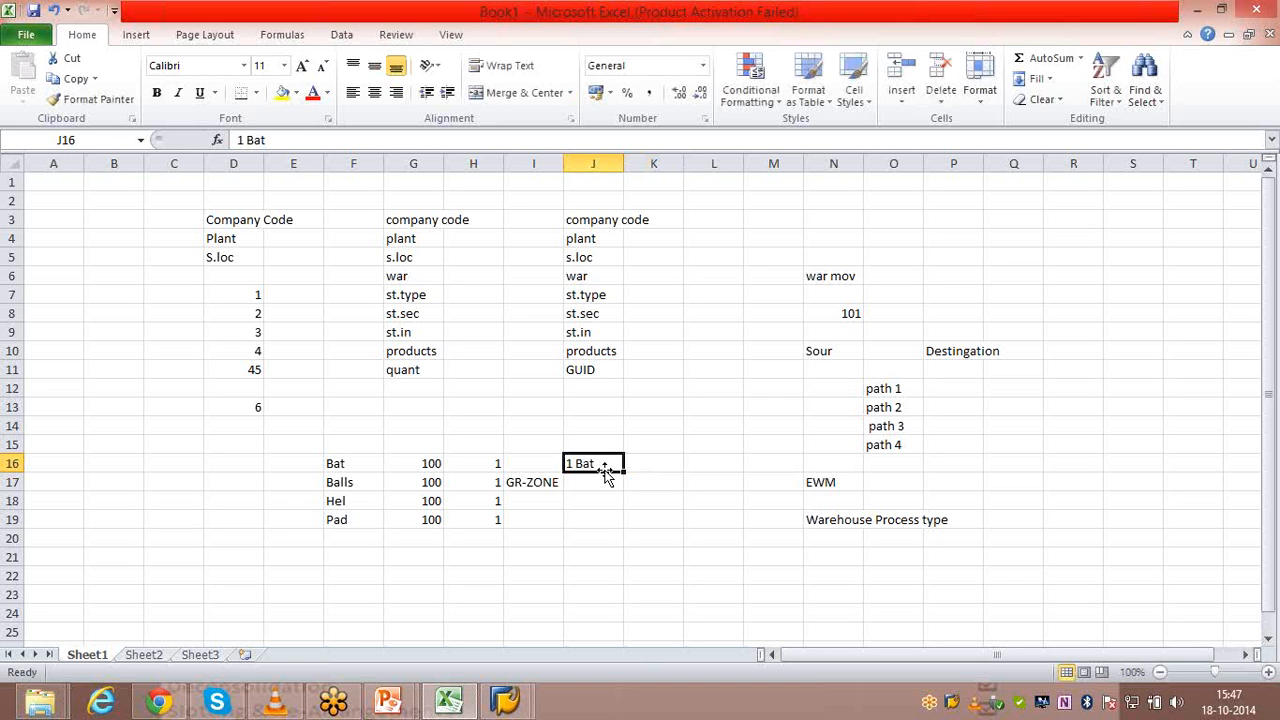
text(., 1)
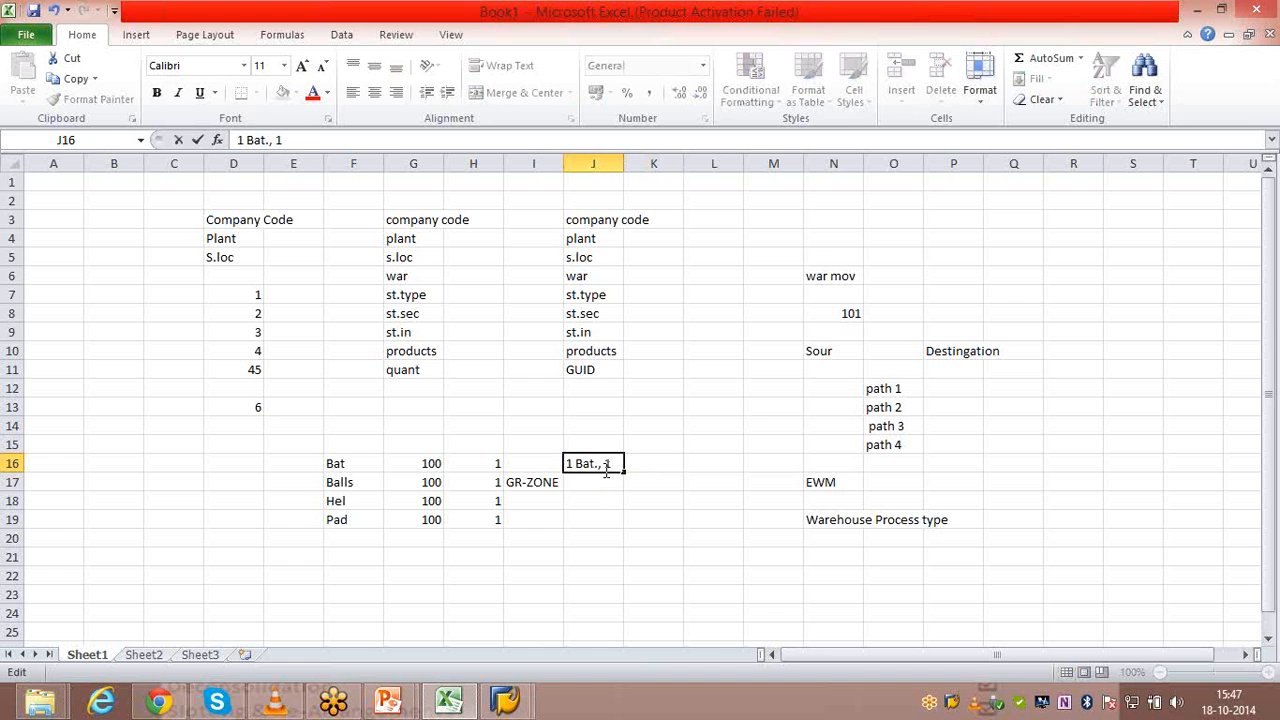
text( Ball, 1 Hel)
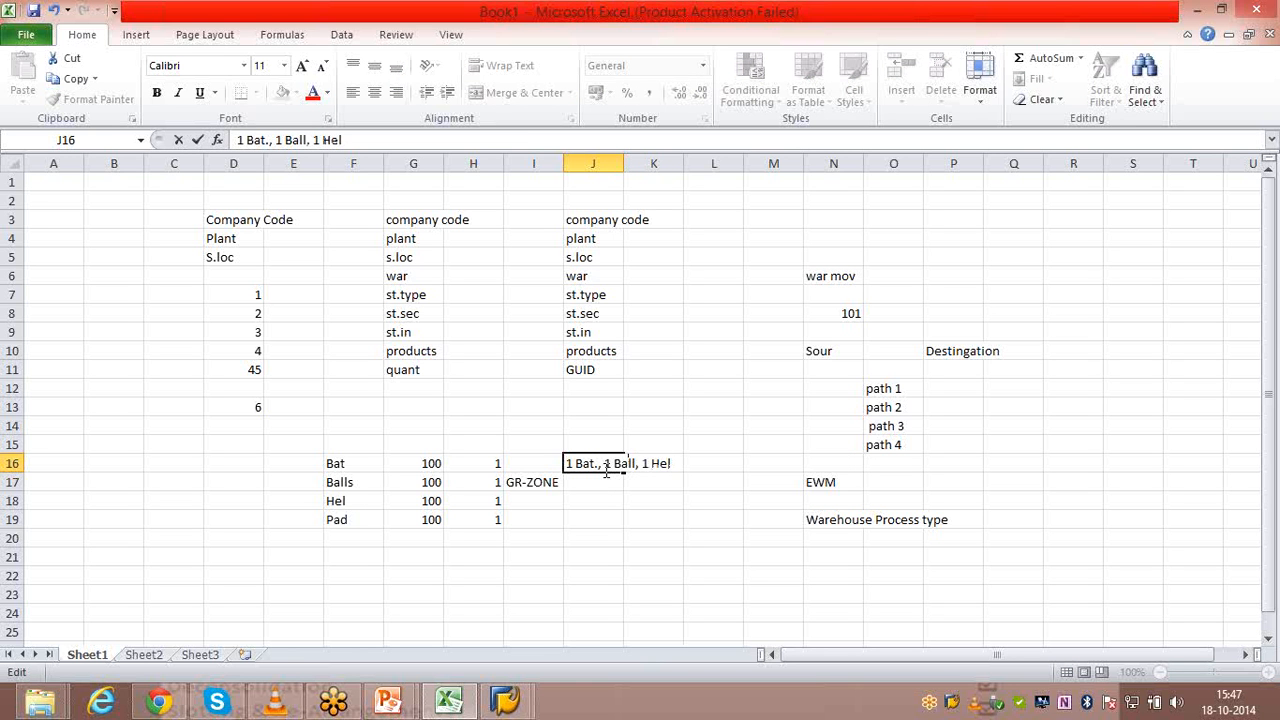
text(, 1 Pad)
Enter "KIT" in M16 and point out the component text and kit label in row 16.
key(Tab)
key(Tab)
key(Tab)
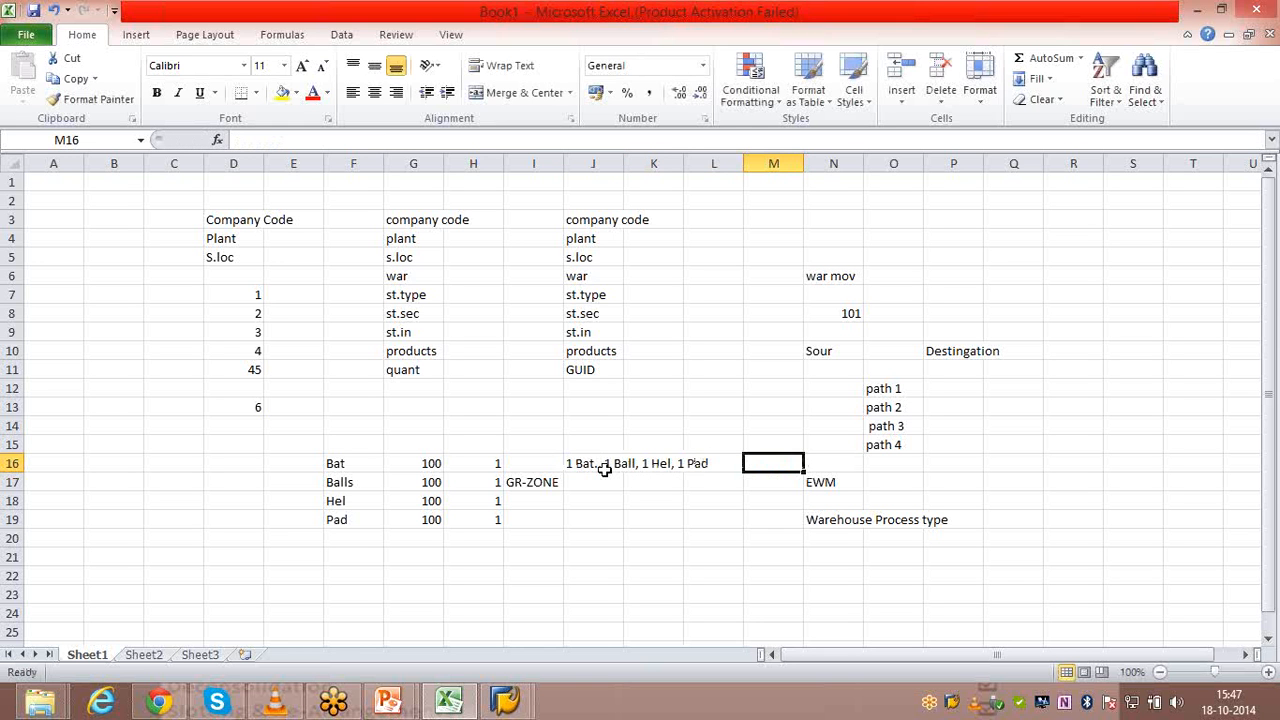
text(KIT)
click(605, 478)
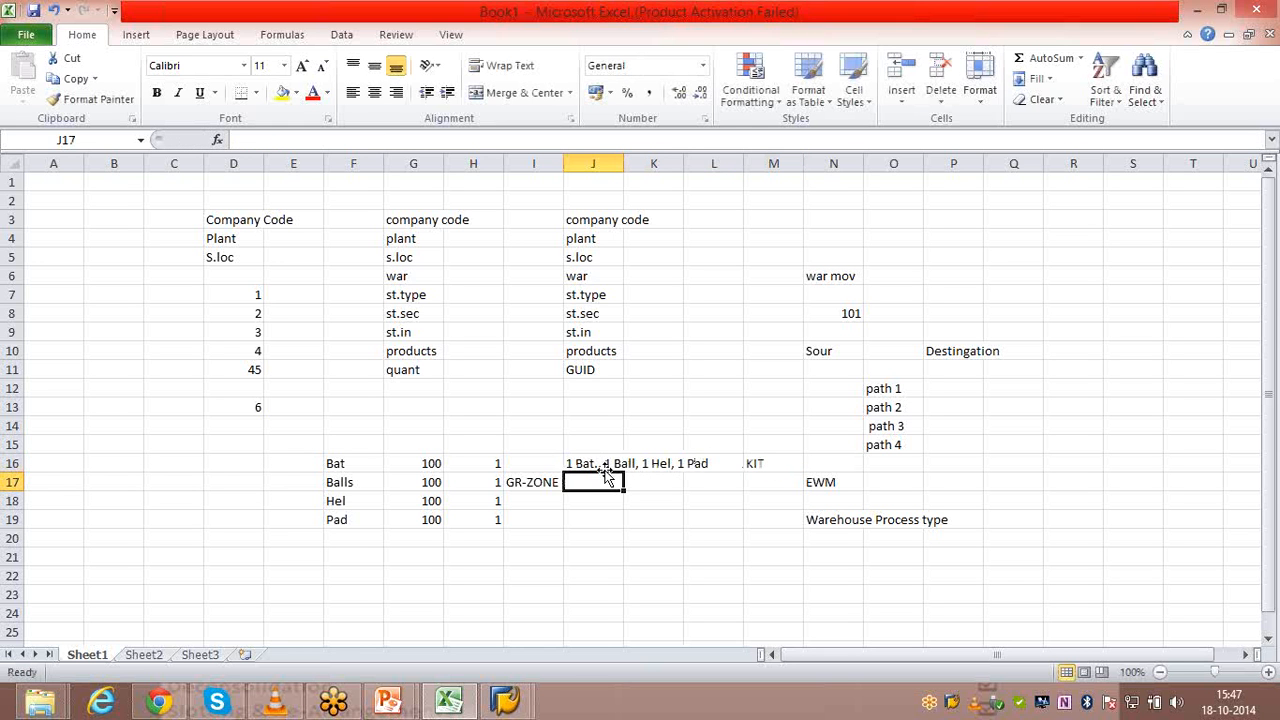
drag(604, 463, 690, 463)
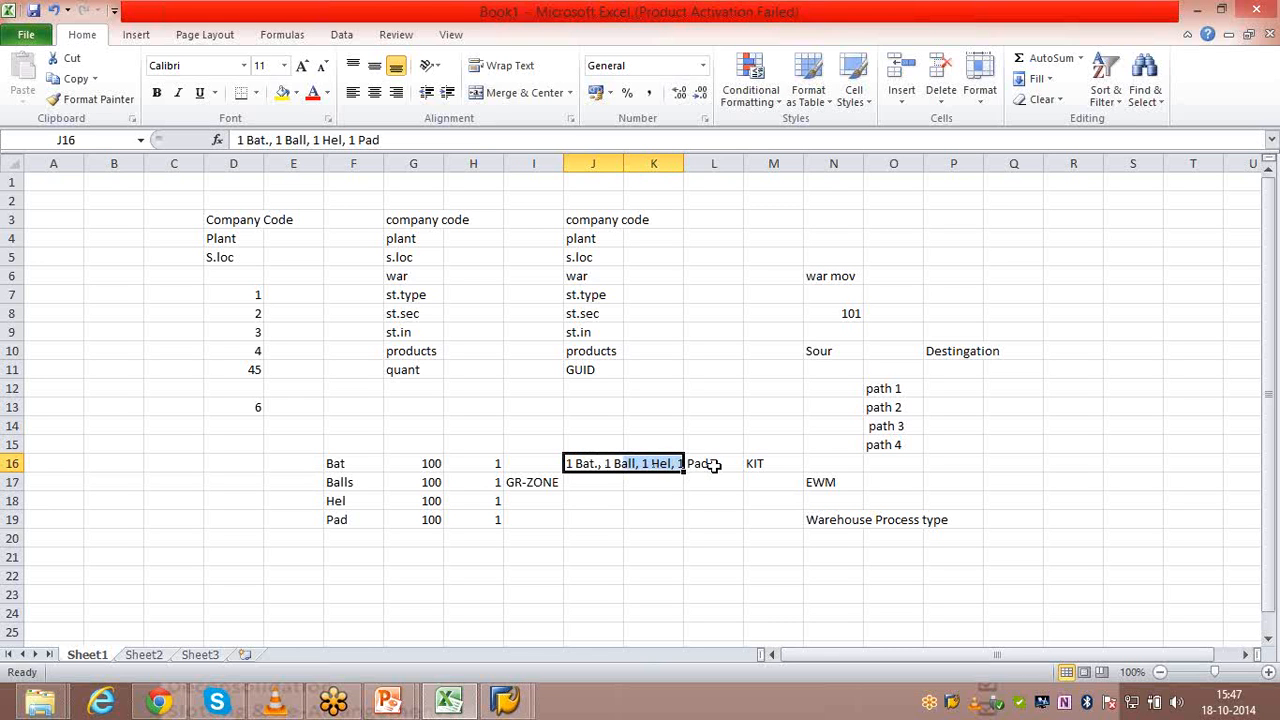
click(712, 465)
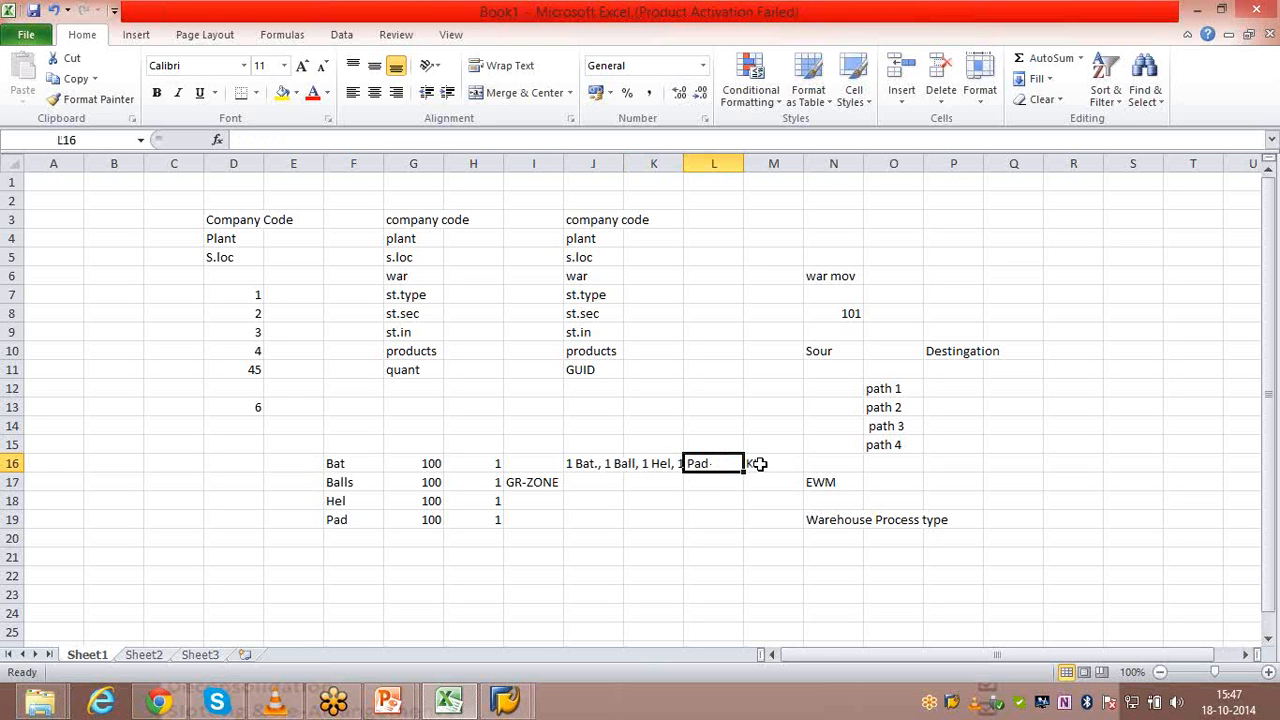
click(760, 464)
click(818, 462)
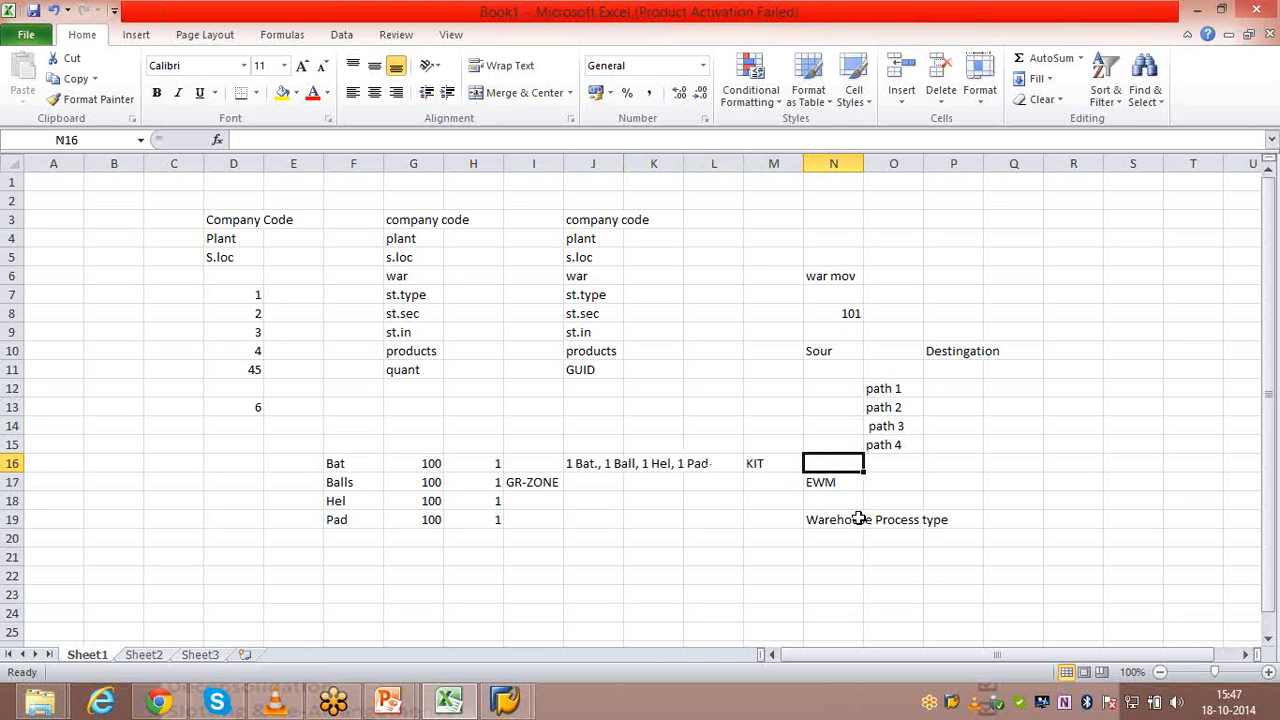
Enter "PUTAWAY" in M17 and widen column M slightly to fit the text.
key(Left)
key(Down)
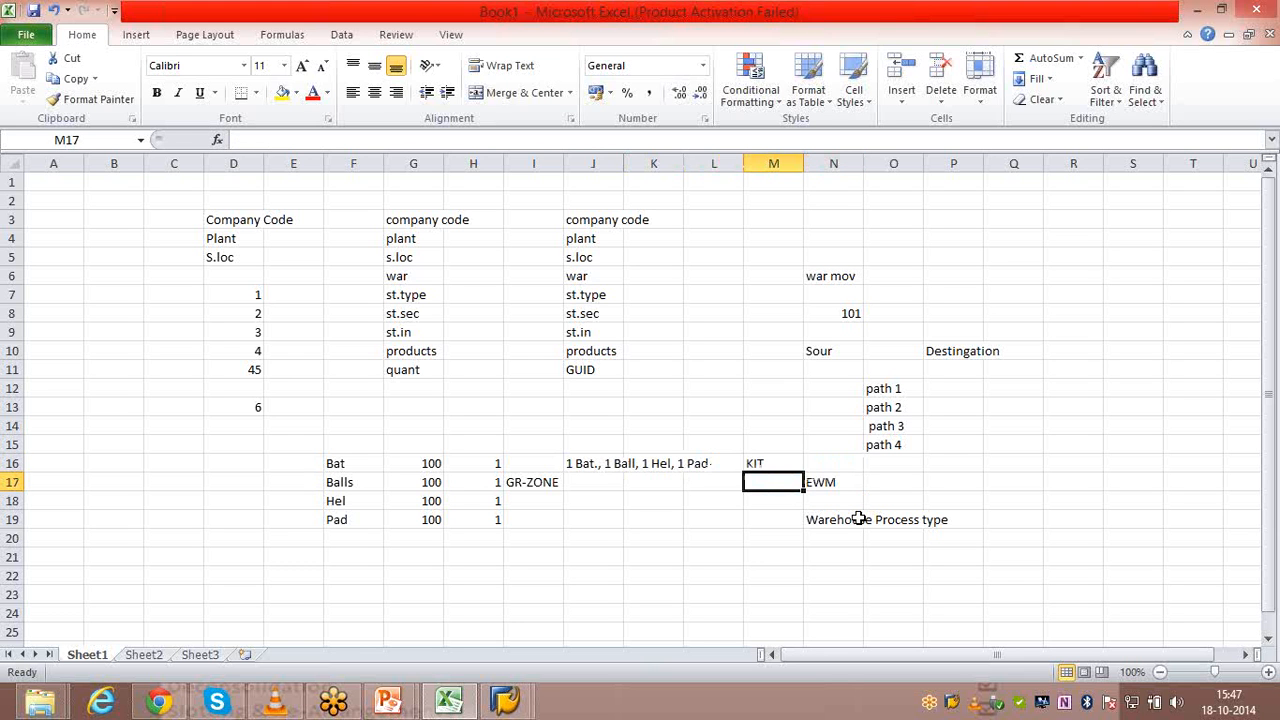
text(PUT)
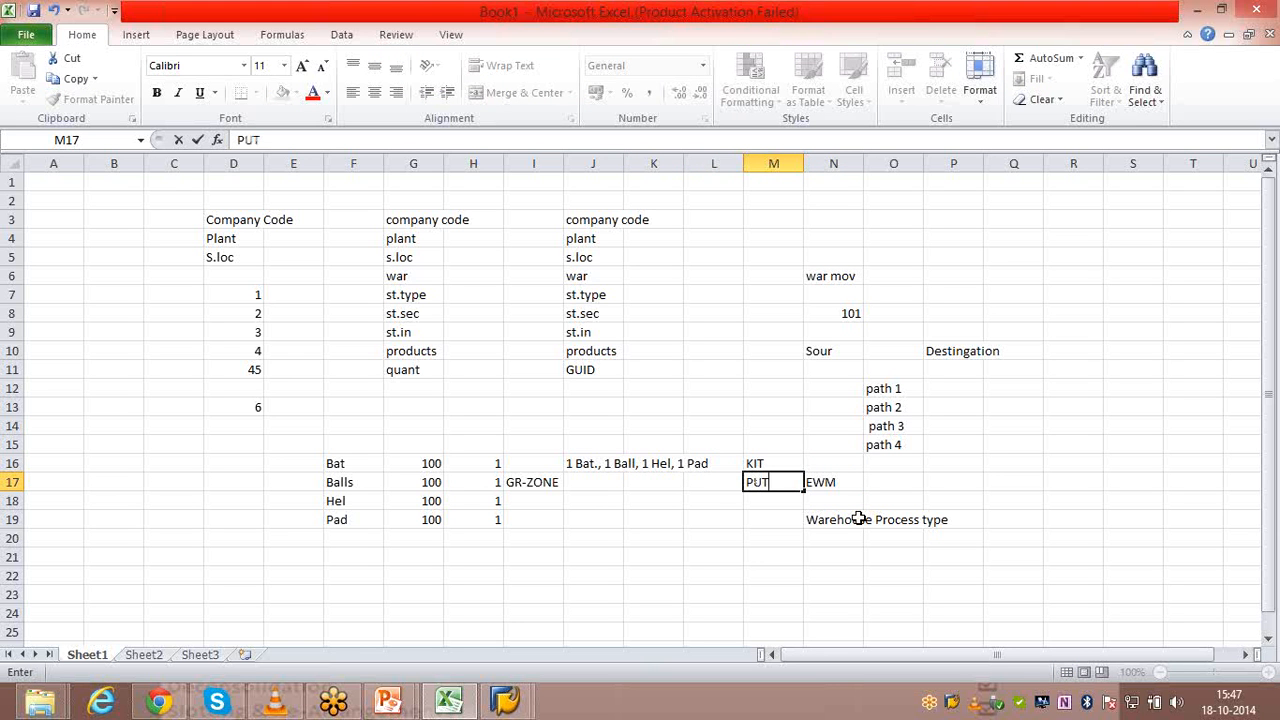
text(AWAY)
click(858, 519)
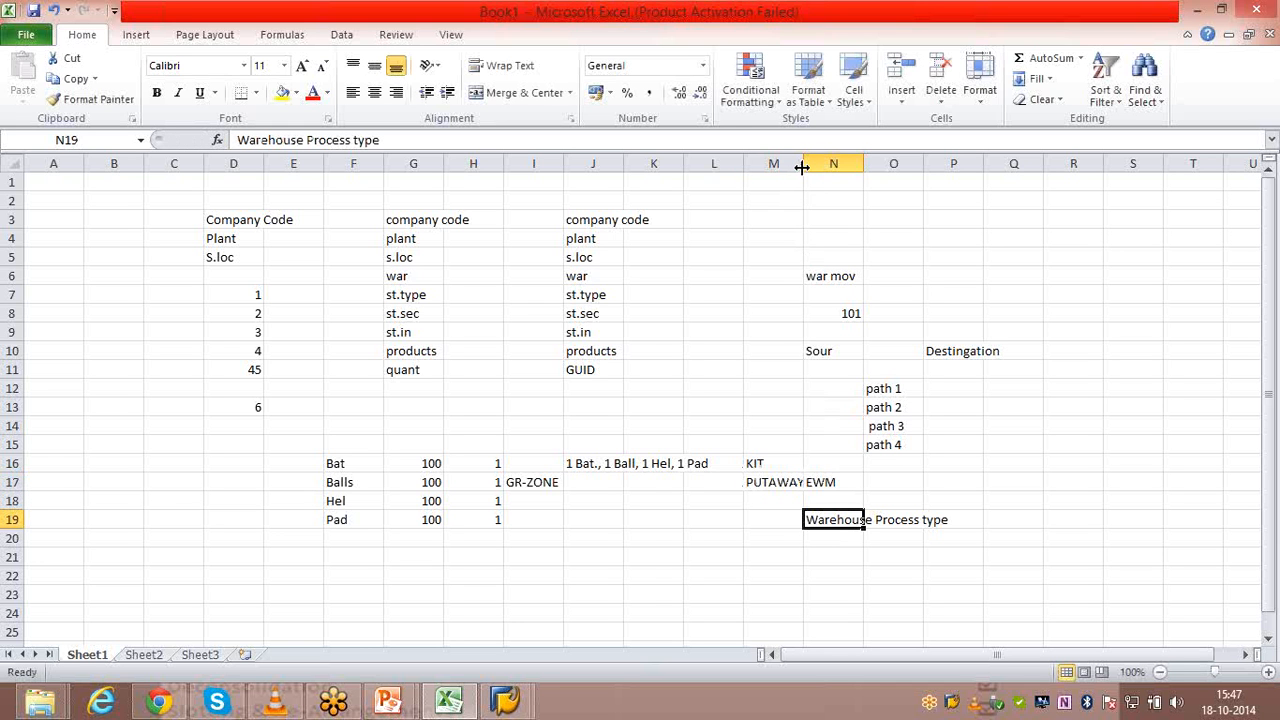
drag(802, 167, 808, 167)
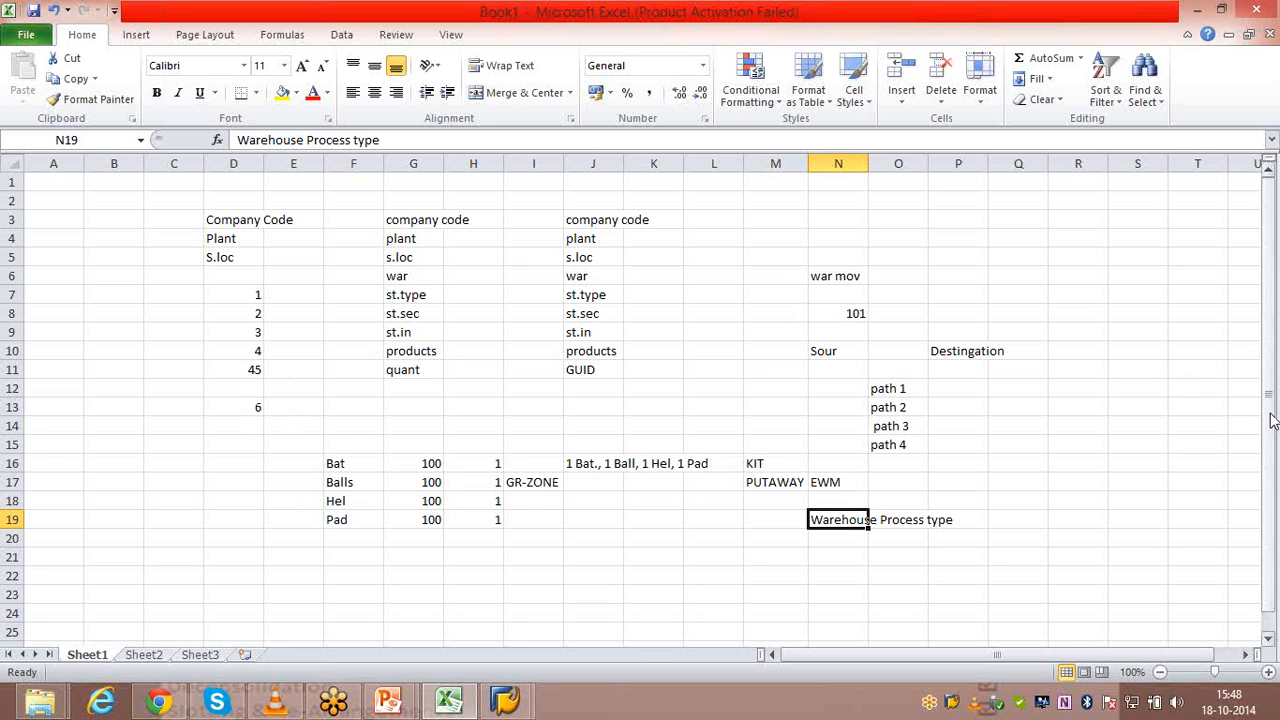
Switch to the Sheet2 worksheet.
drag(1272, 420, 1272, 428)
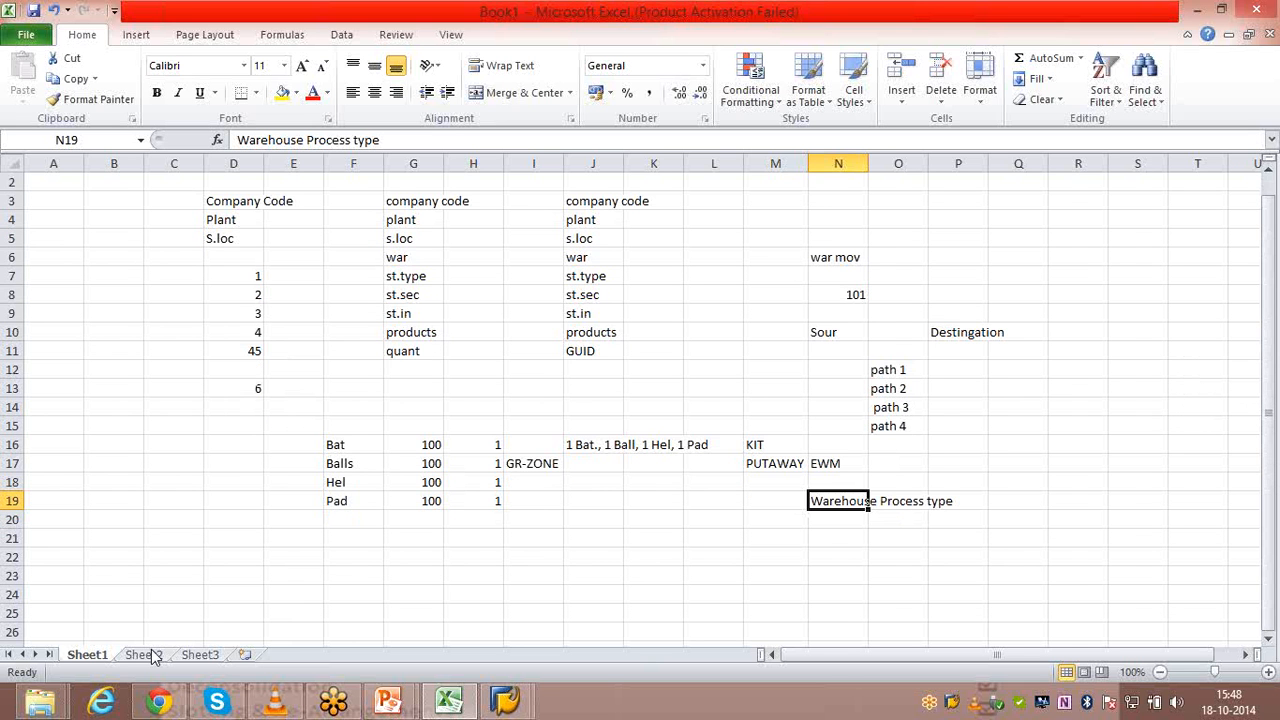
click(145, 655)
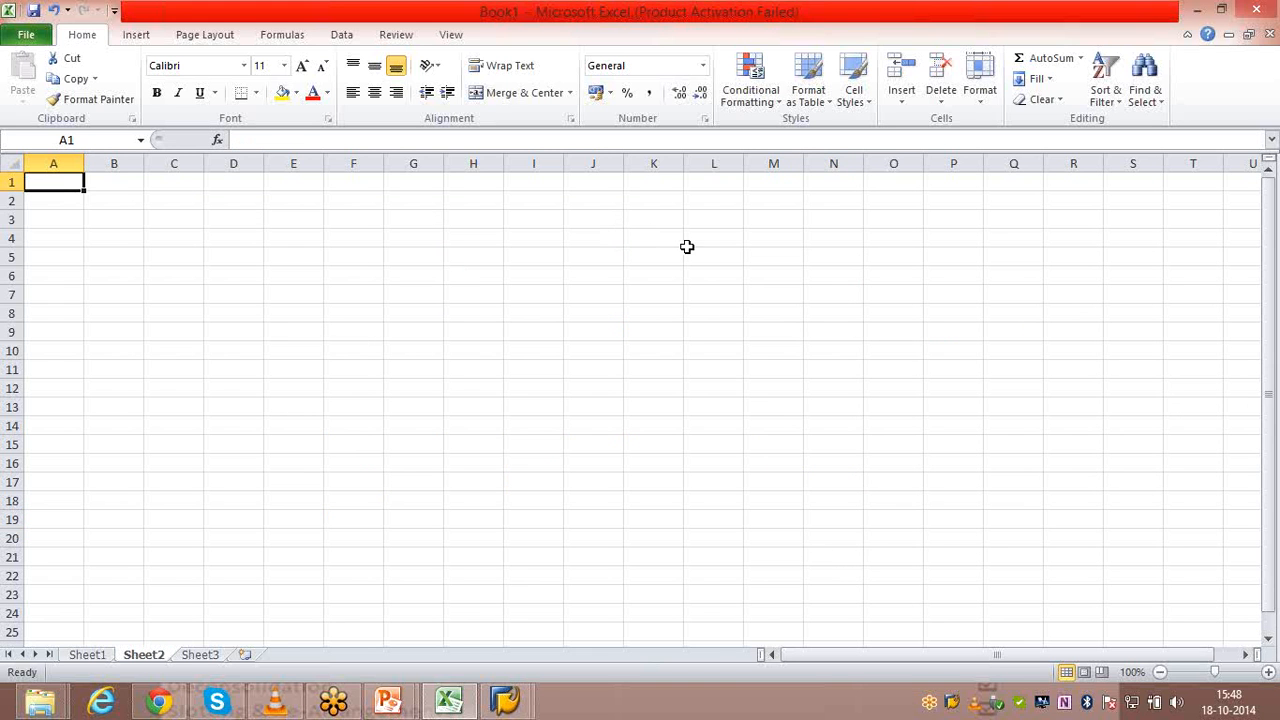
List the items "Mobile", "Charger's", "Memmorey Card's" and "Pouches" in cells F4 to F7.
click(749, 241)
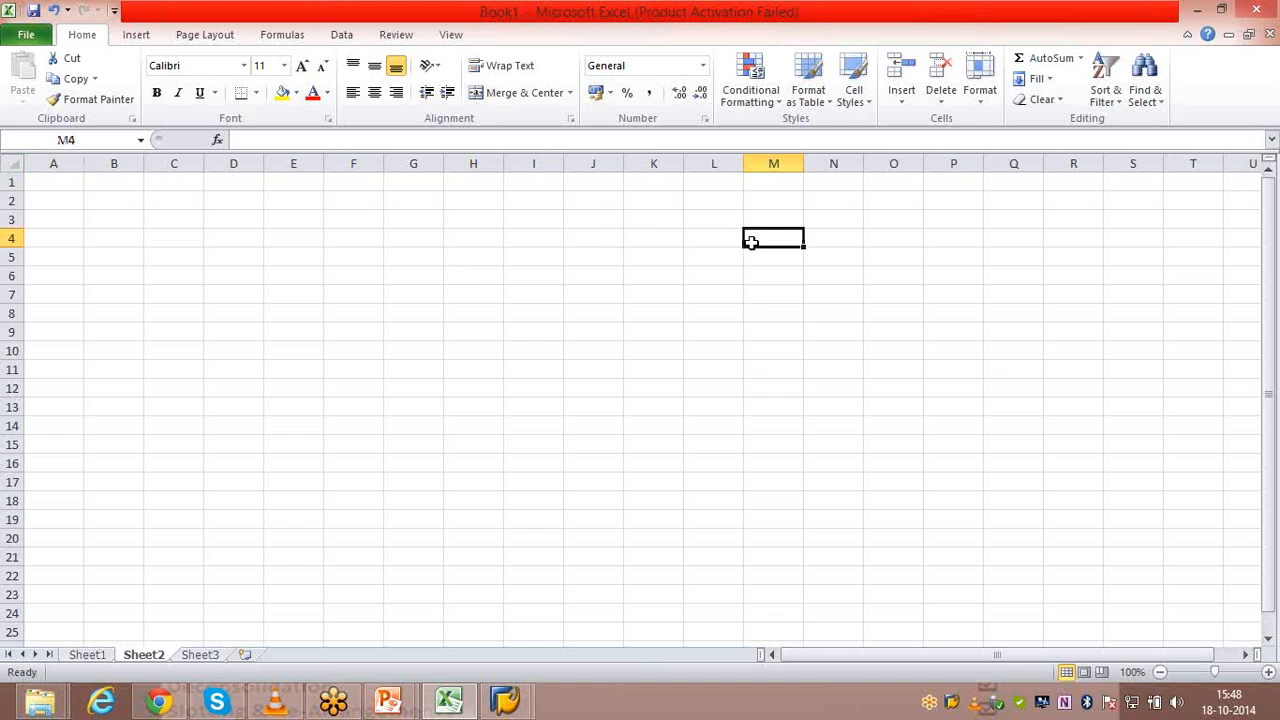
double_click(358, 236)
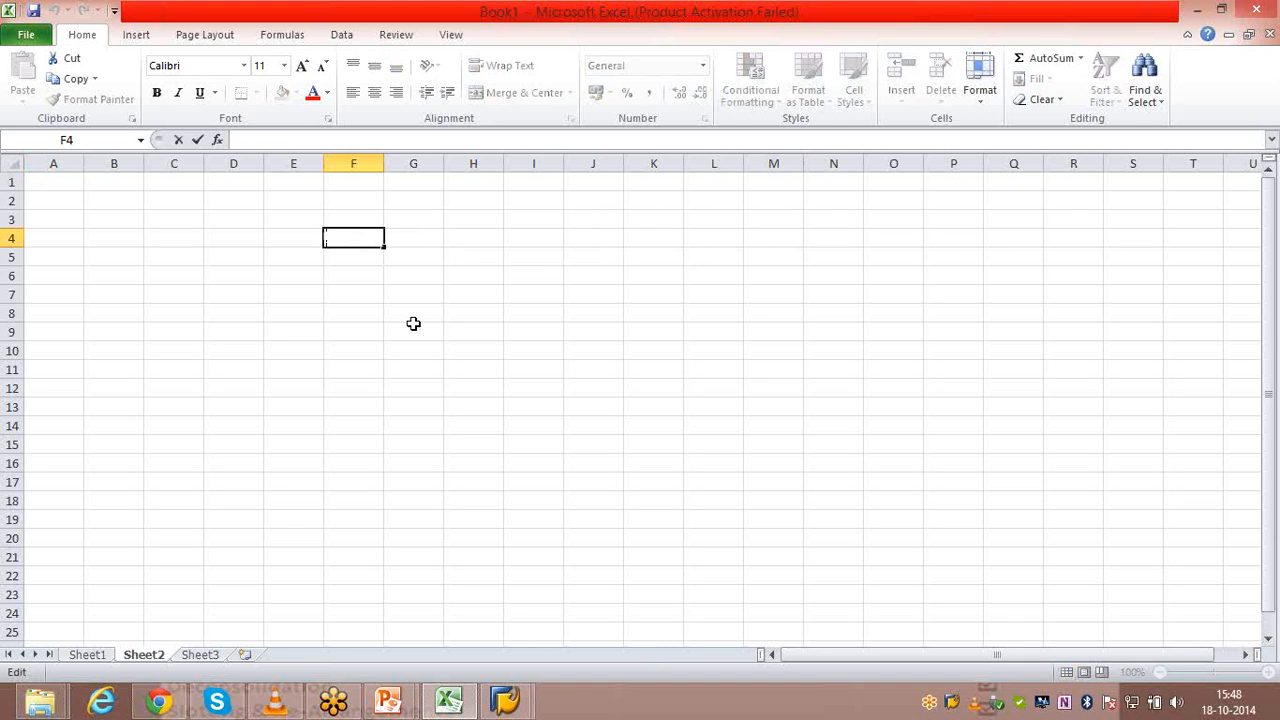
text(Mobile)
key(Return)
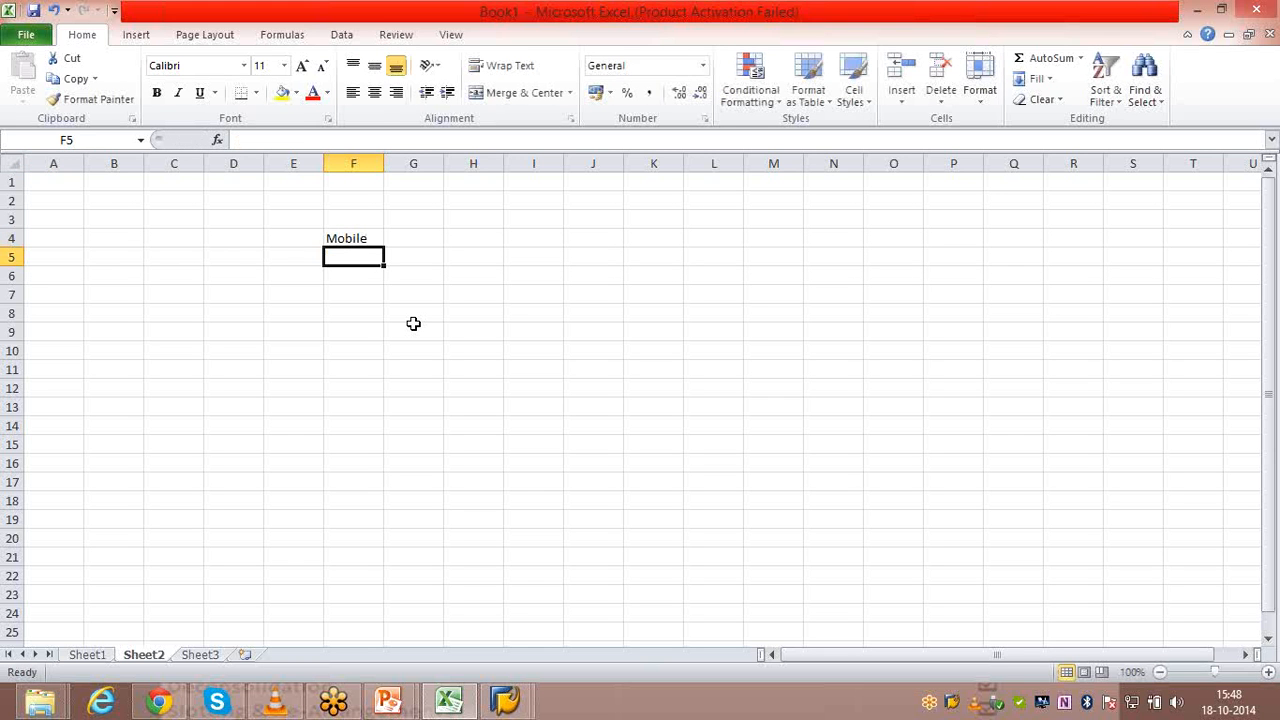
text(Charger's)
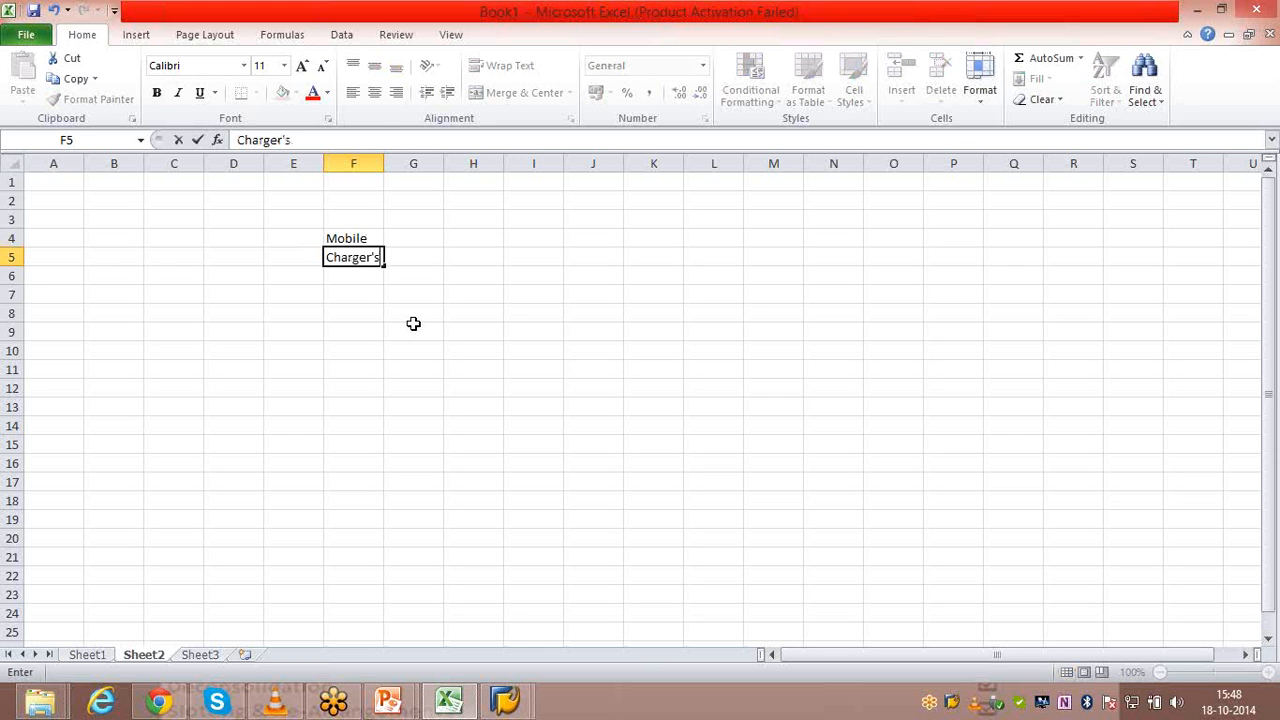
key(Return)
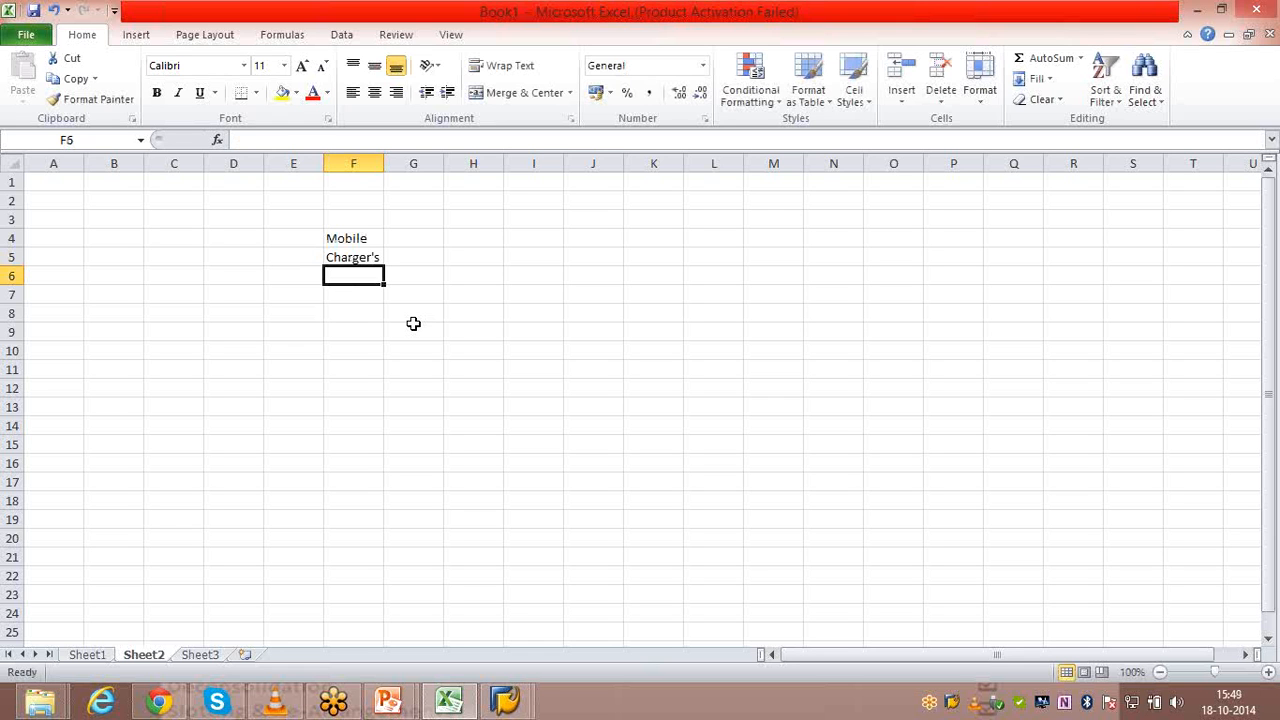
text(Memmorey)
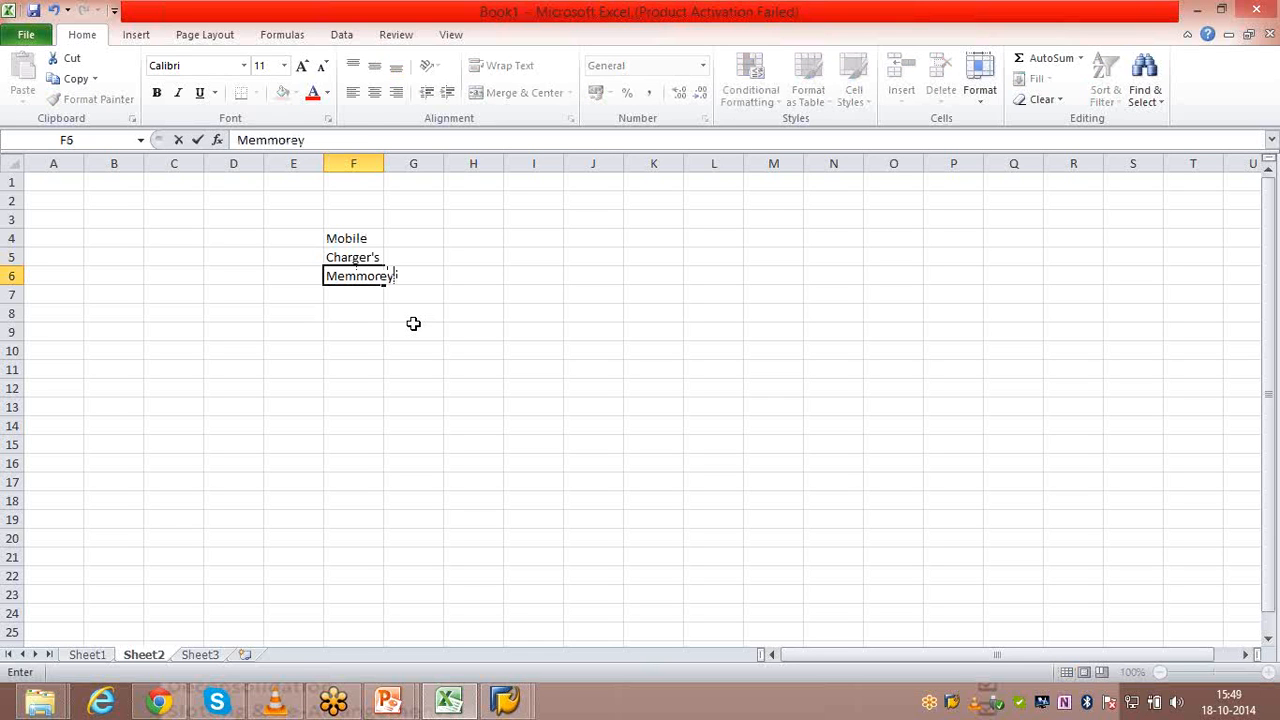
text( Card's)
key(Return)
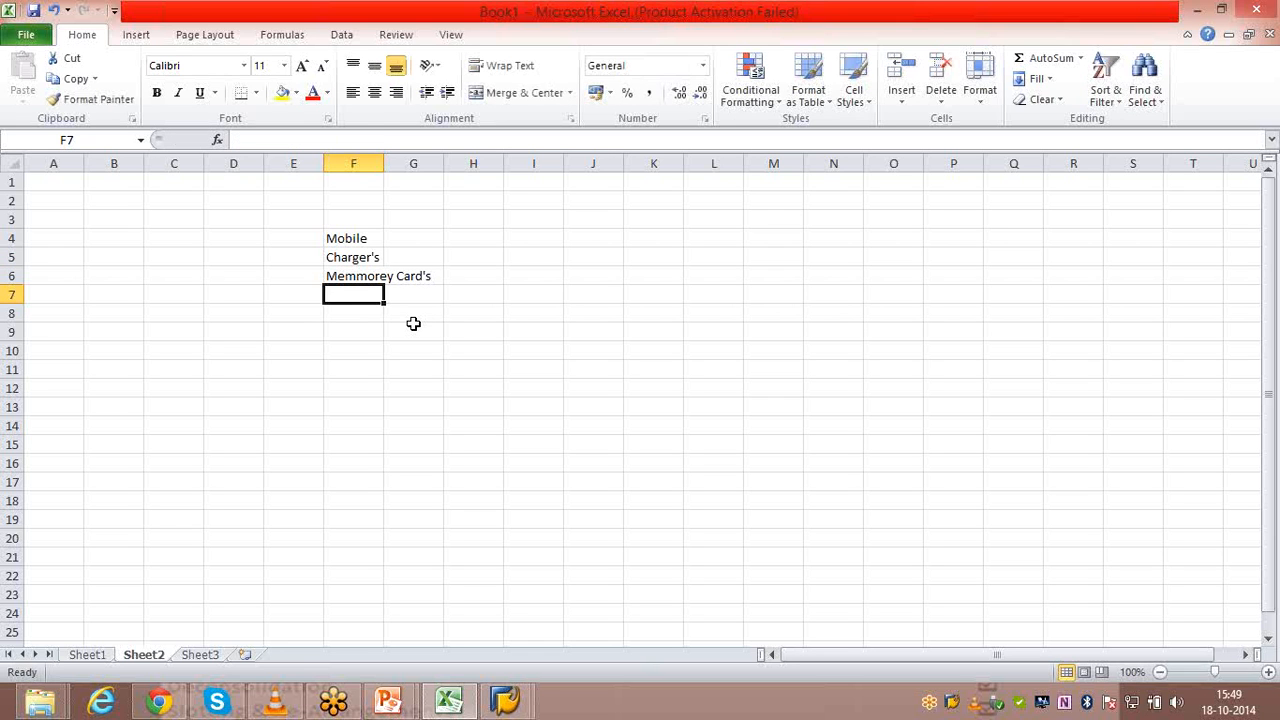
text(Pouches)
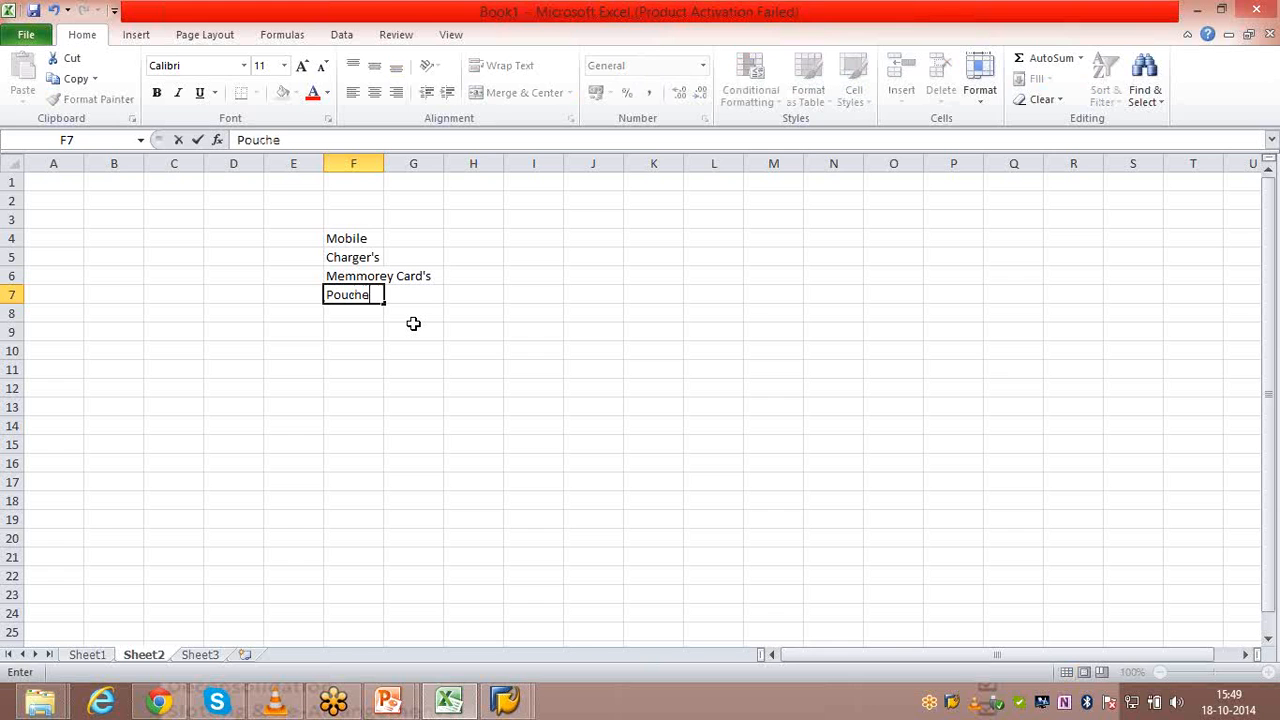
key(Return)
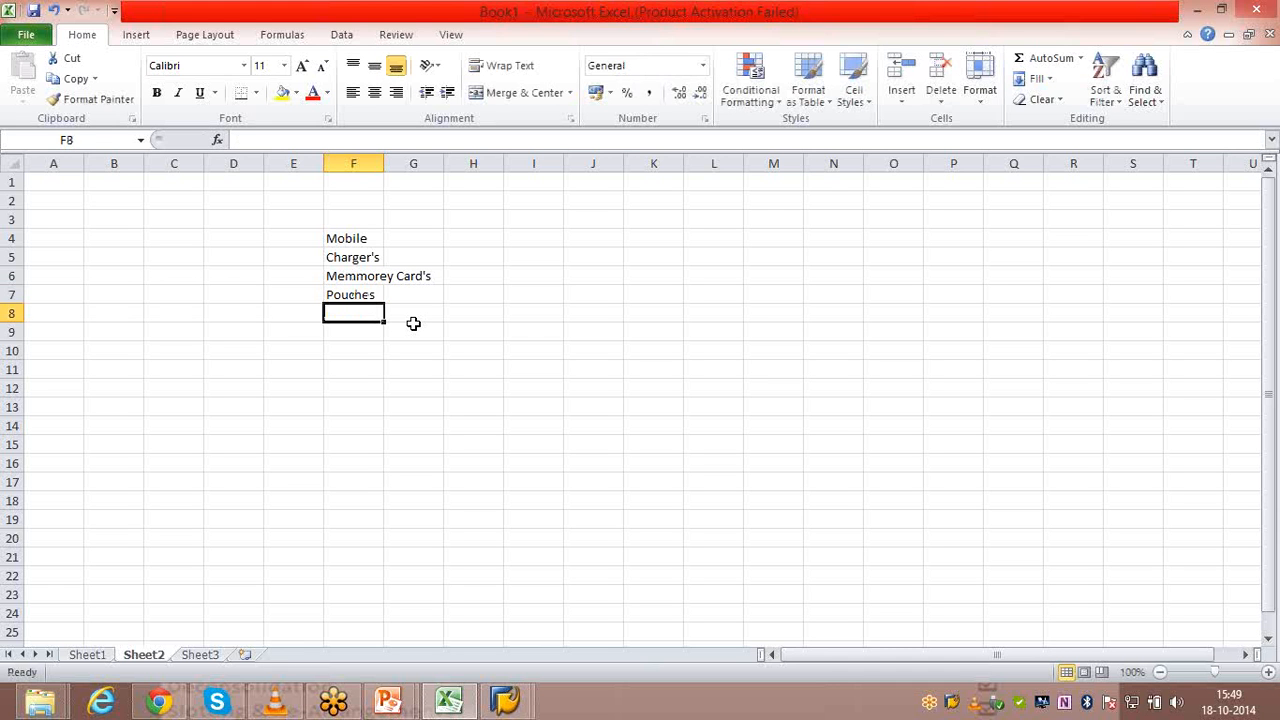
Point out the four listed items and enter the supplier name "SONY" in G2.
click(348, 242)
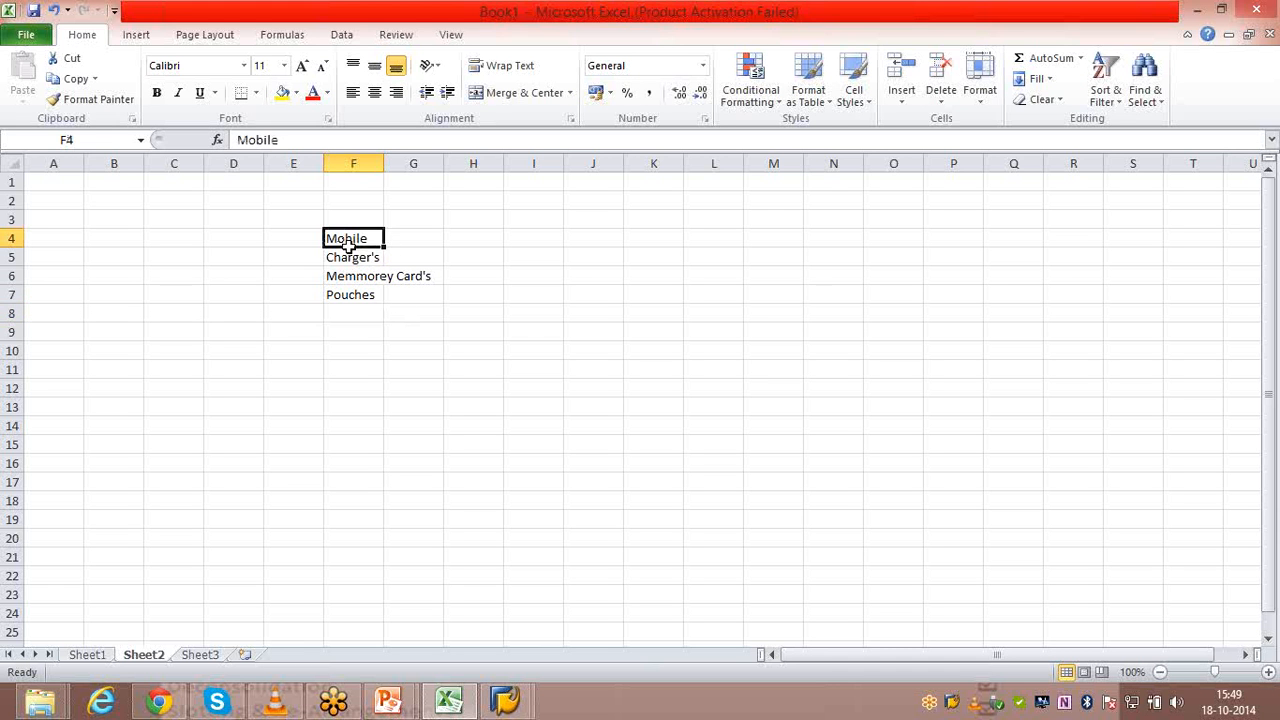
drag(348, 242, 353, 288)
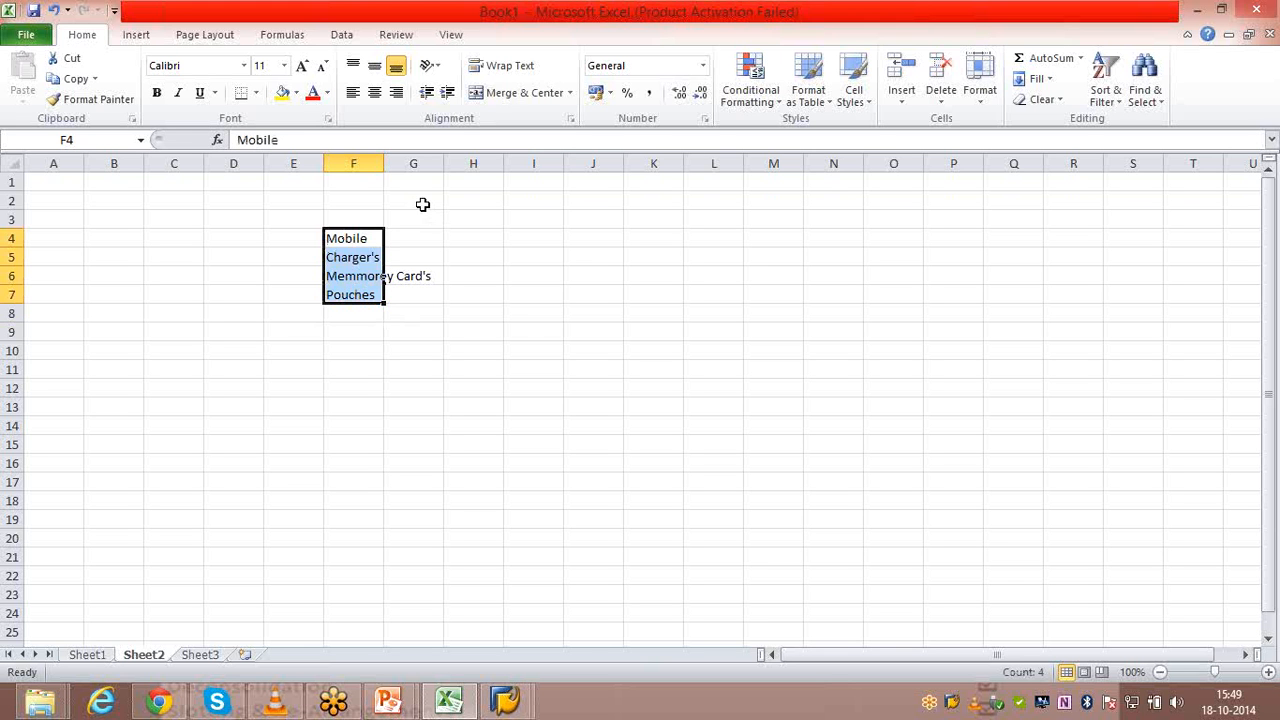
click(422, 204)
text(SONAY)
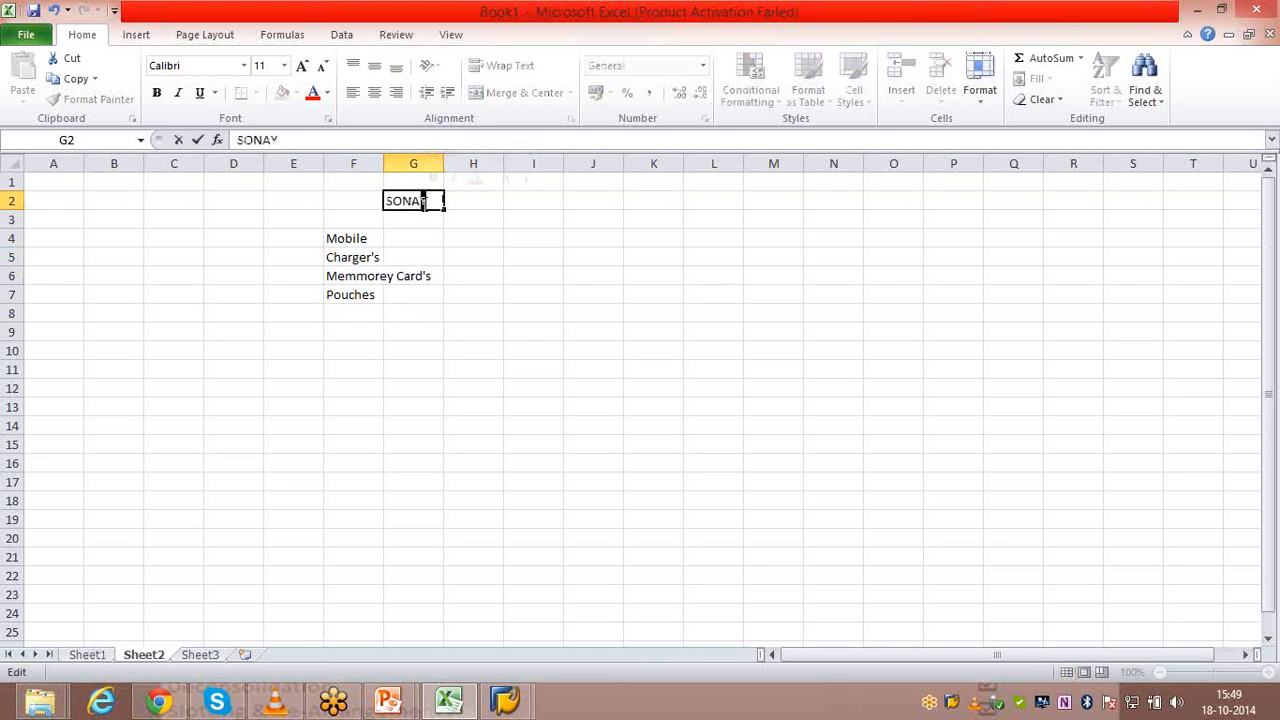
key(BackSpace)
key(BackSpace)
text(Y)
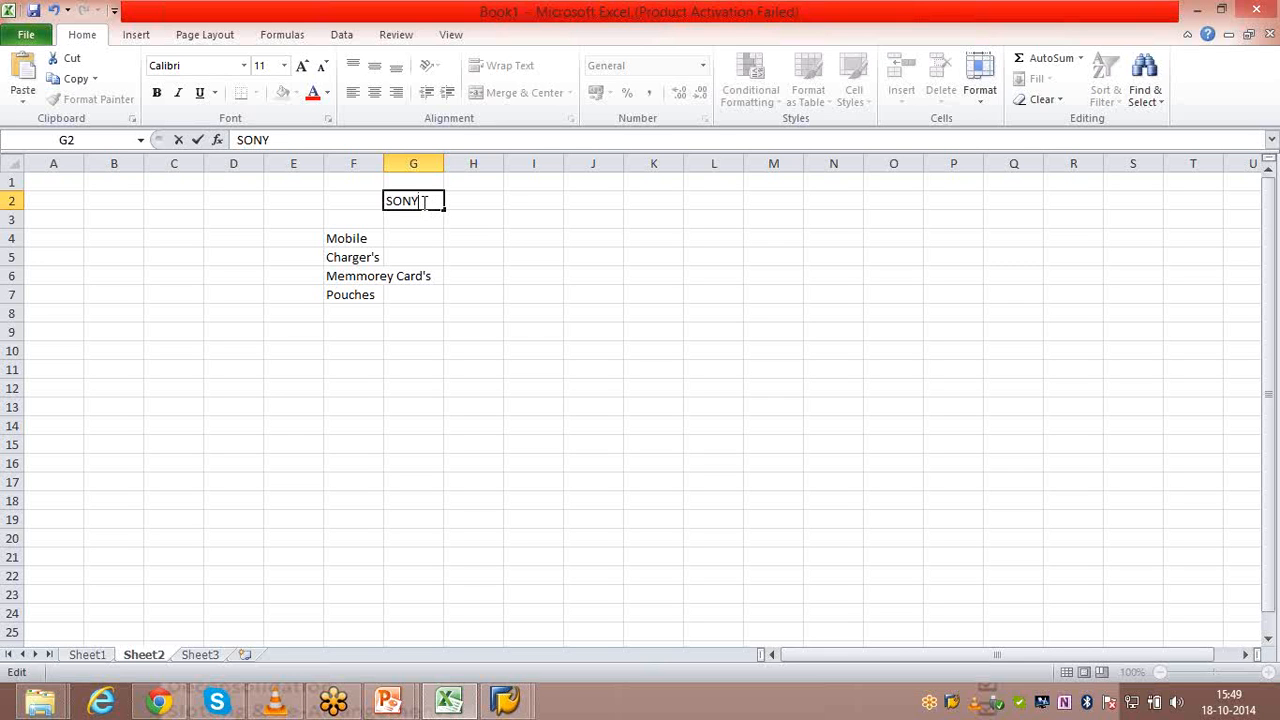
key(Return)
Point out the item list again and enter "1BOX" beside it in H5.
drag(357, 236, 354, 288)
click(483, 263)
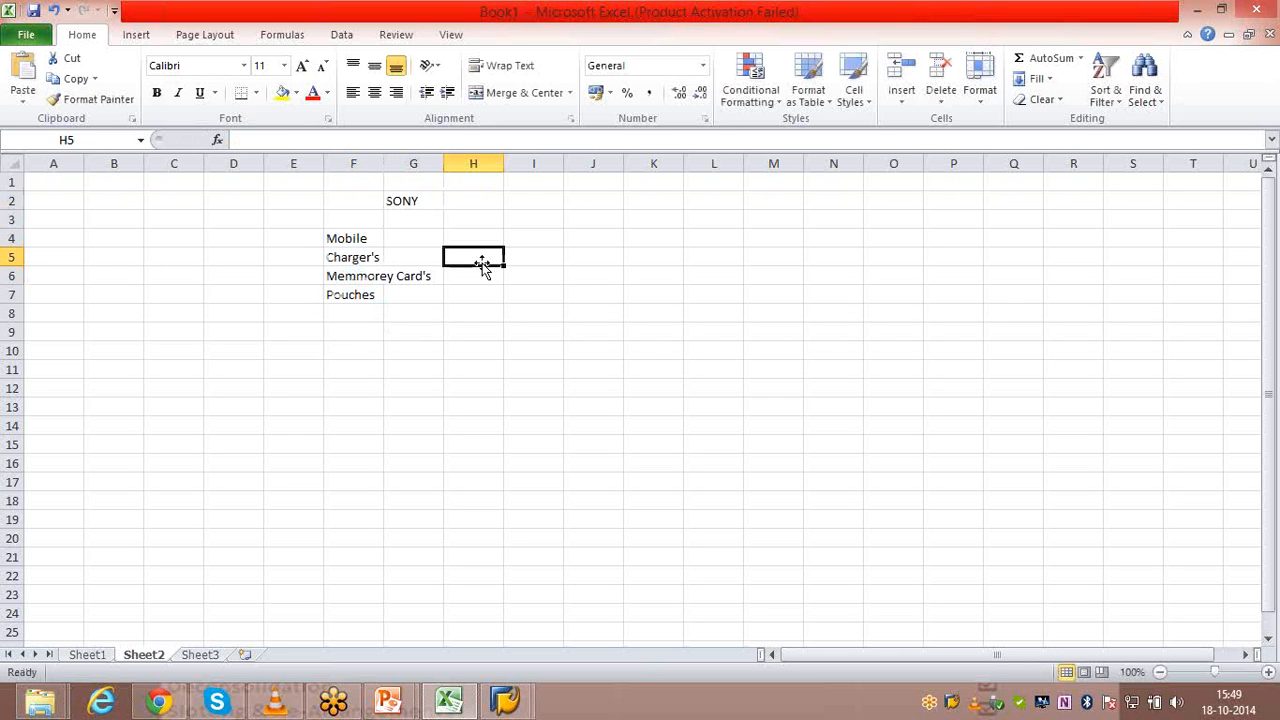
text(1B)
key(BackSpace)
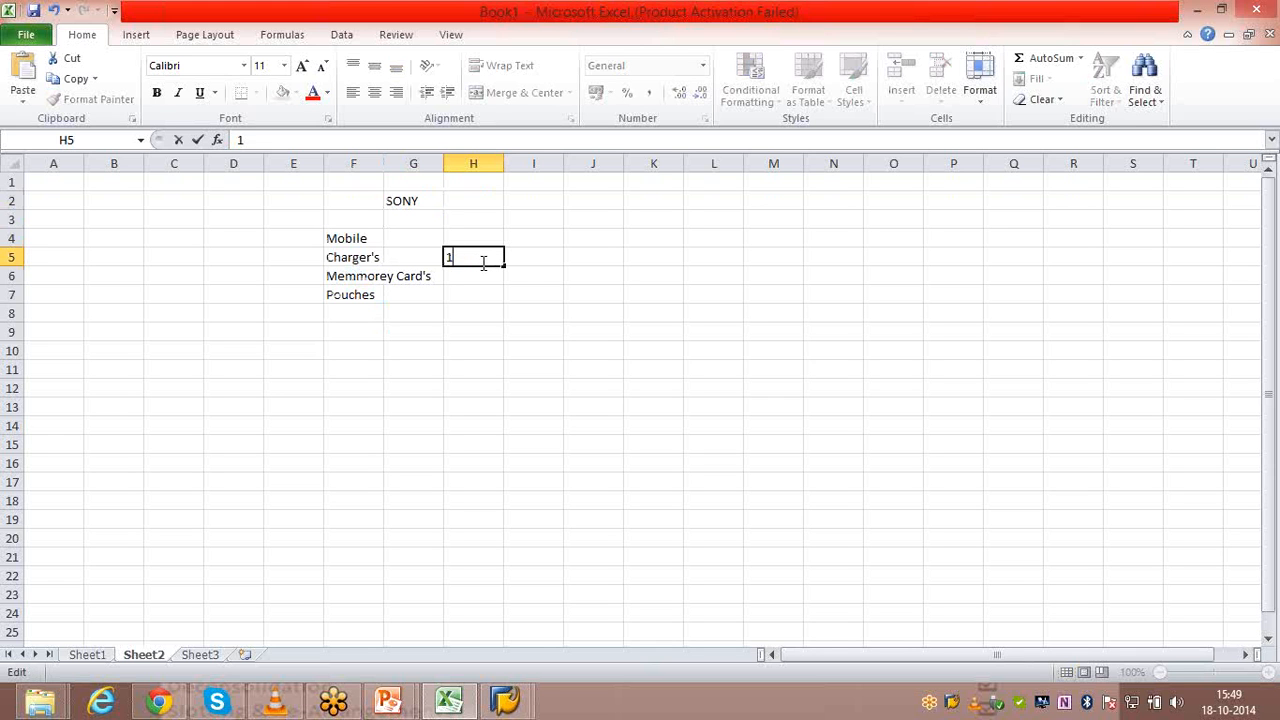
text(BOX)
key(Return)
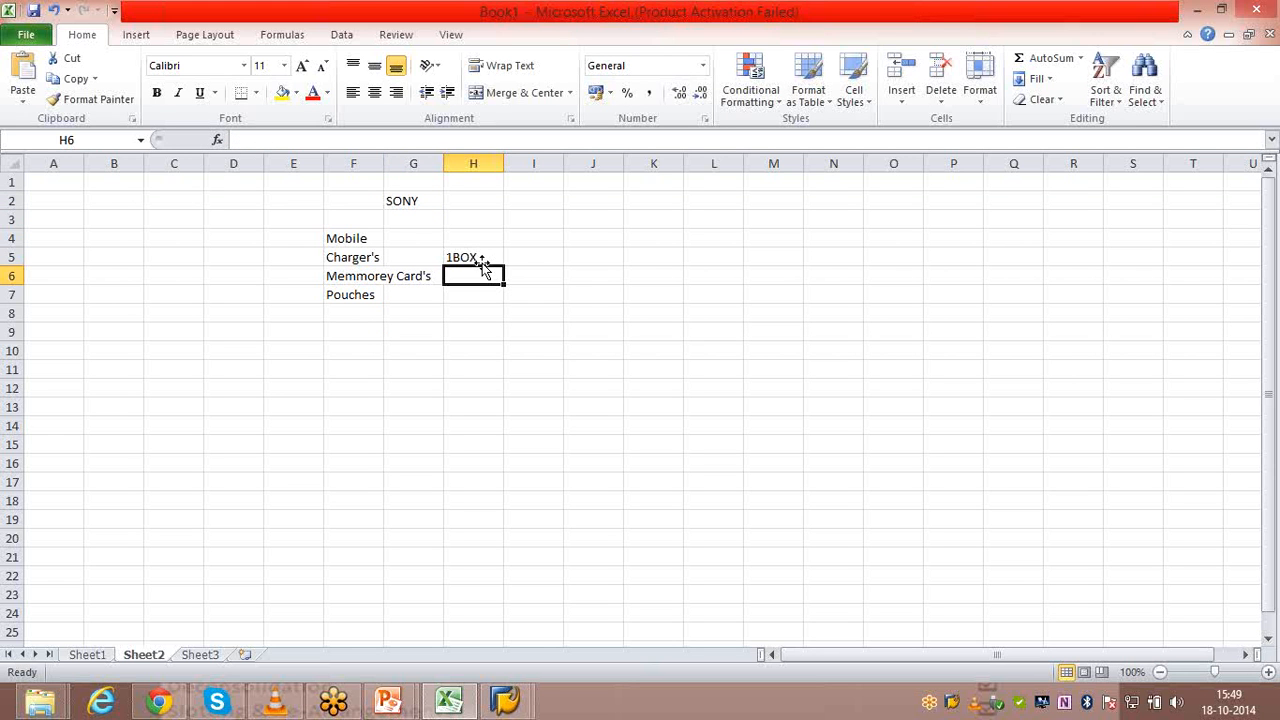
Enter "GR-ZONE" in J5 as the zone following the box.
click(575, 256)
text(GR-XON)
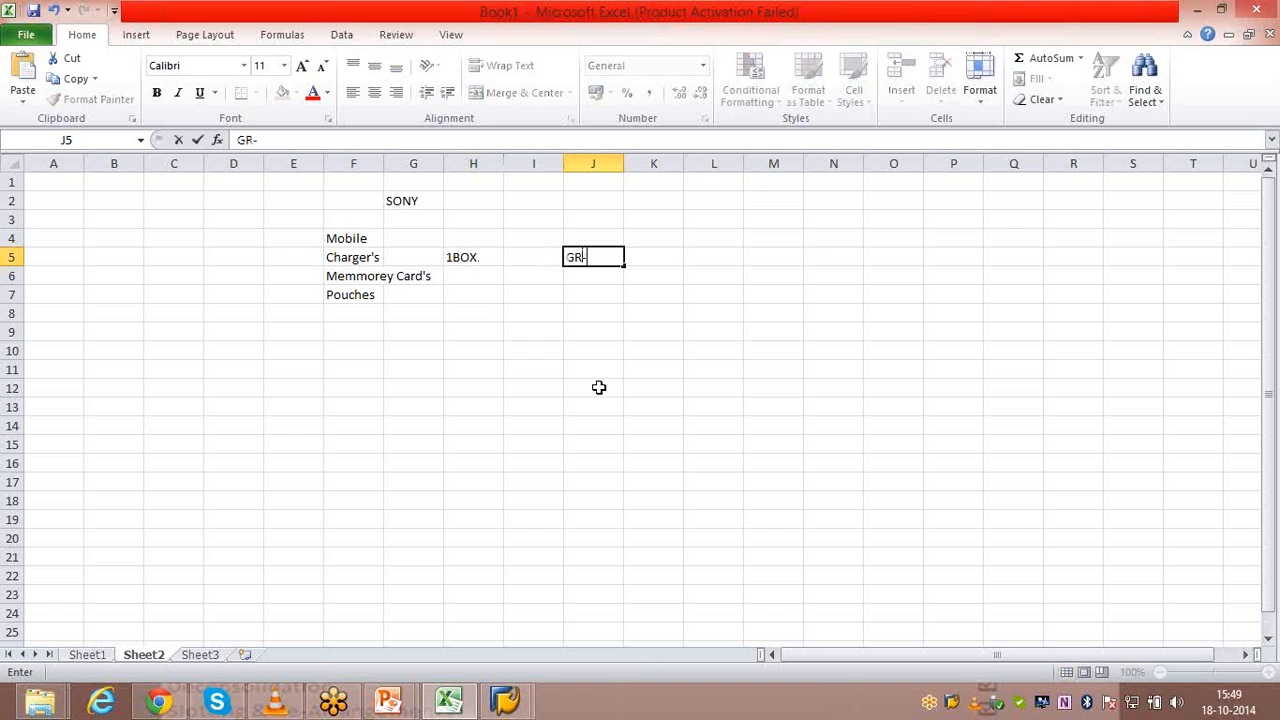
key(BackSpace)
key(BackSpace)
key(BackSpace)
text(ZONE)
key(Return)
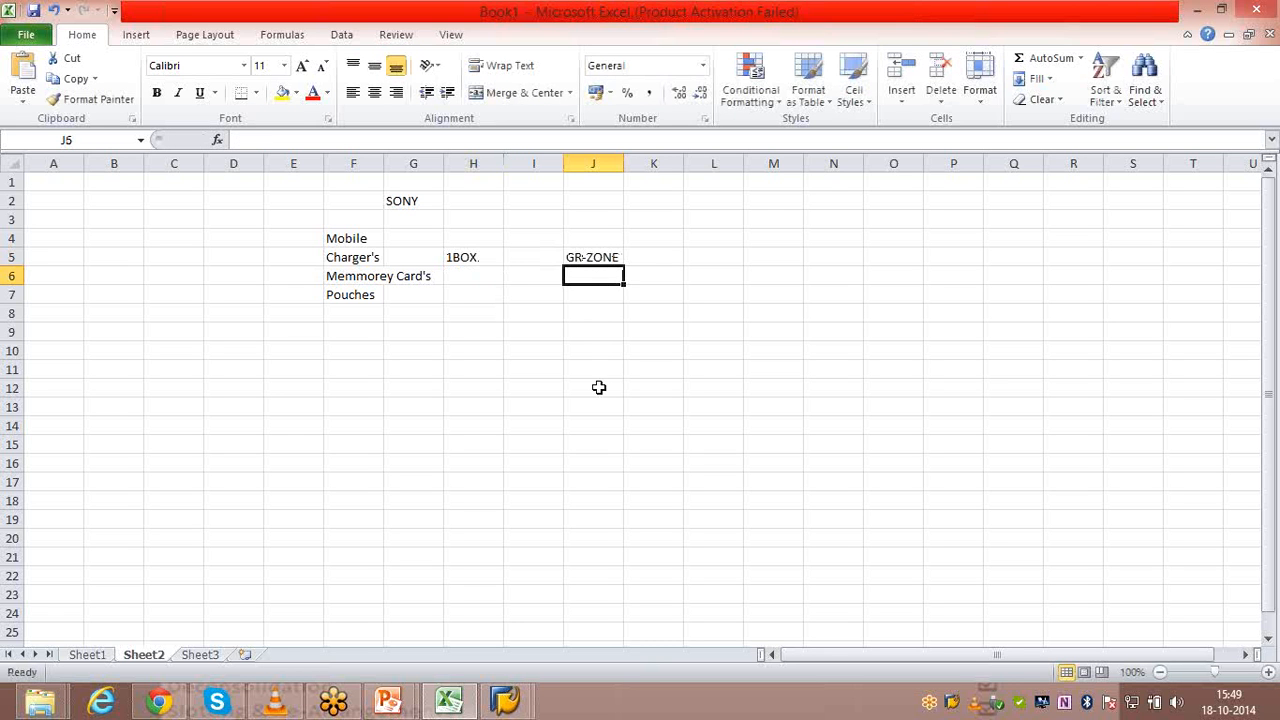
Point out the item list in F4:F7, the box entry in H5 and the goods receipt zone in J5.
click(640, 260)
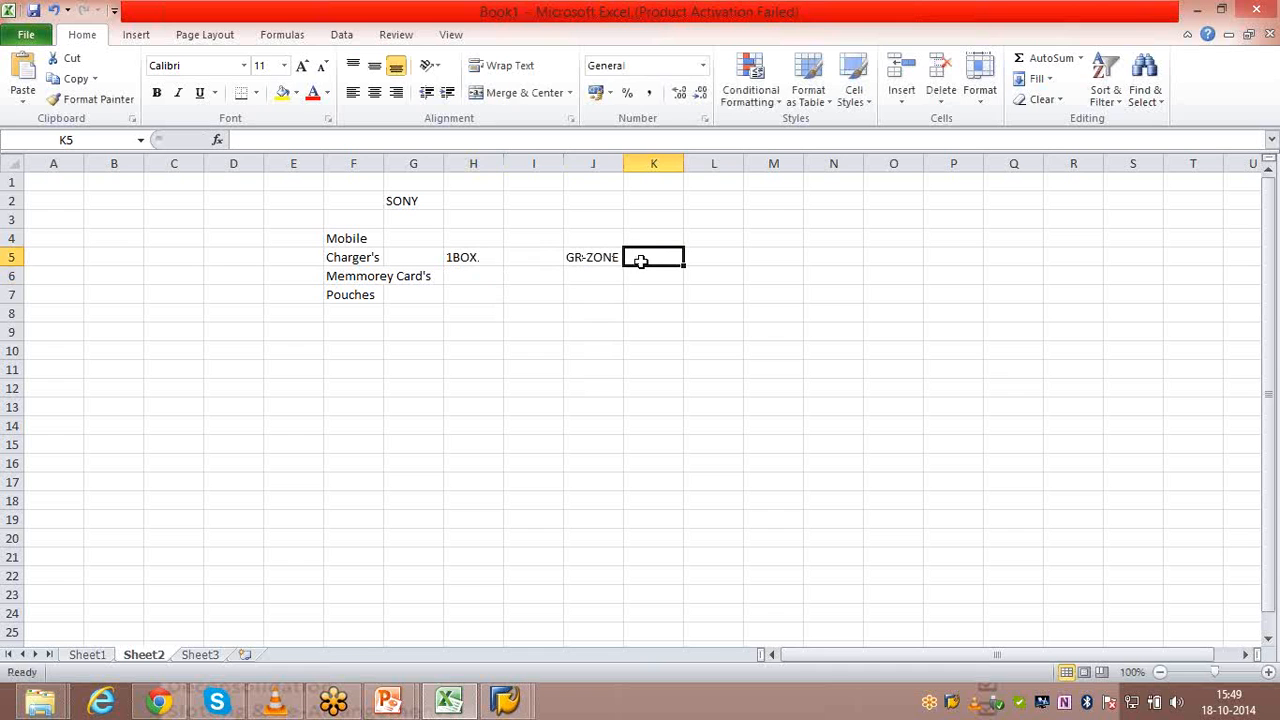
click(474, 254)
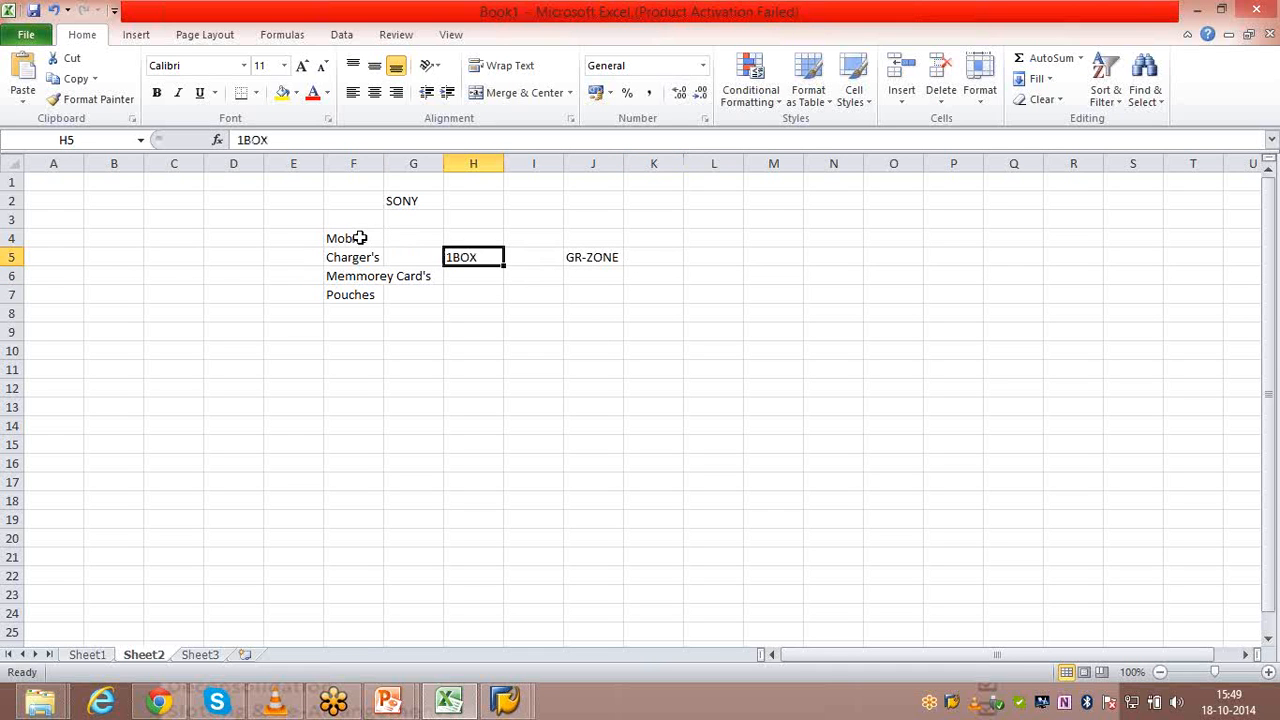
drag(359, 238, 356, 296)
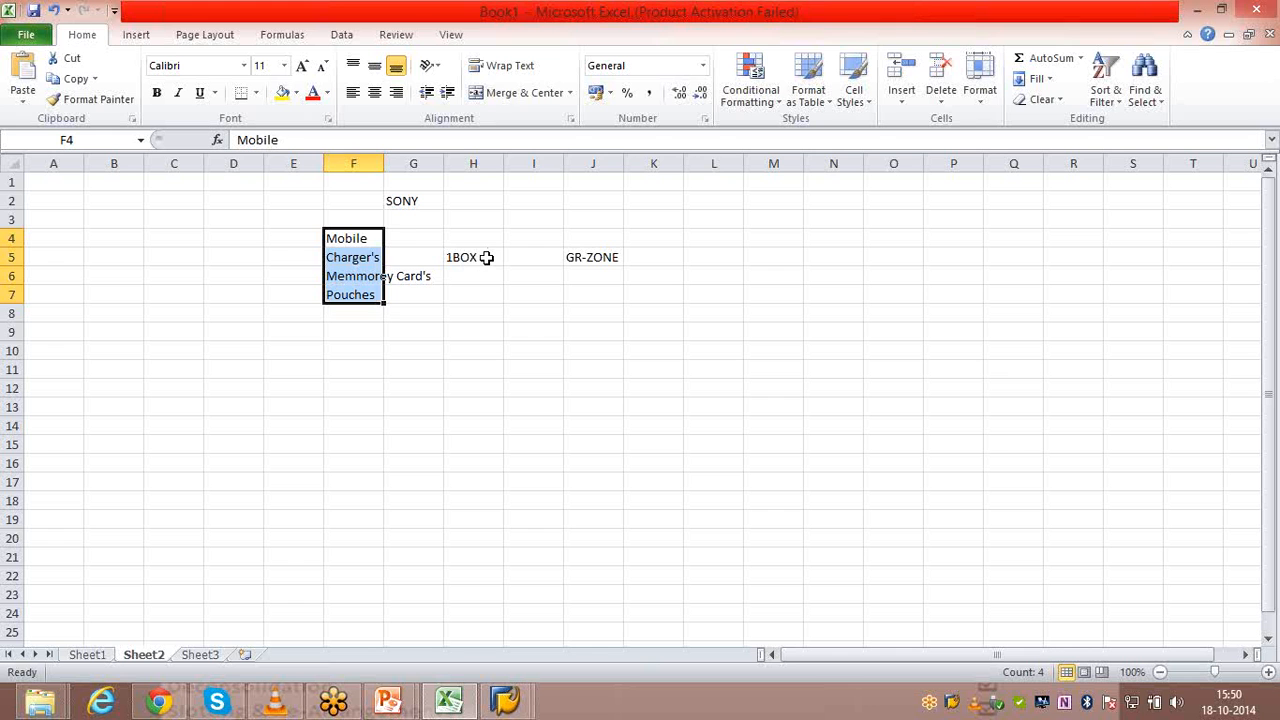
click(486, 257)
drag(349, 238, 358, 292)
click(582, 257)
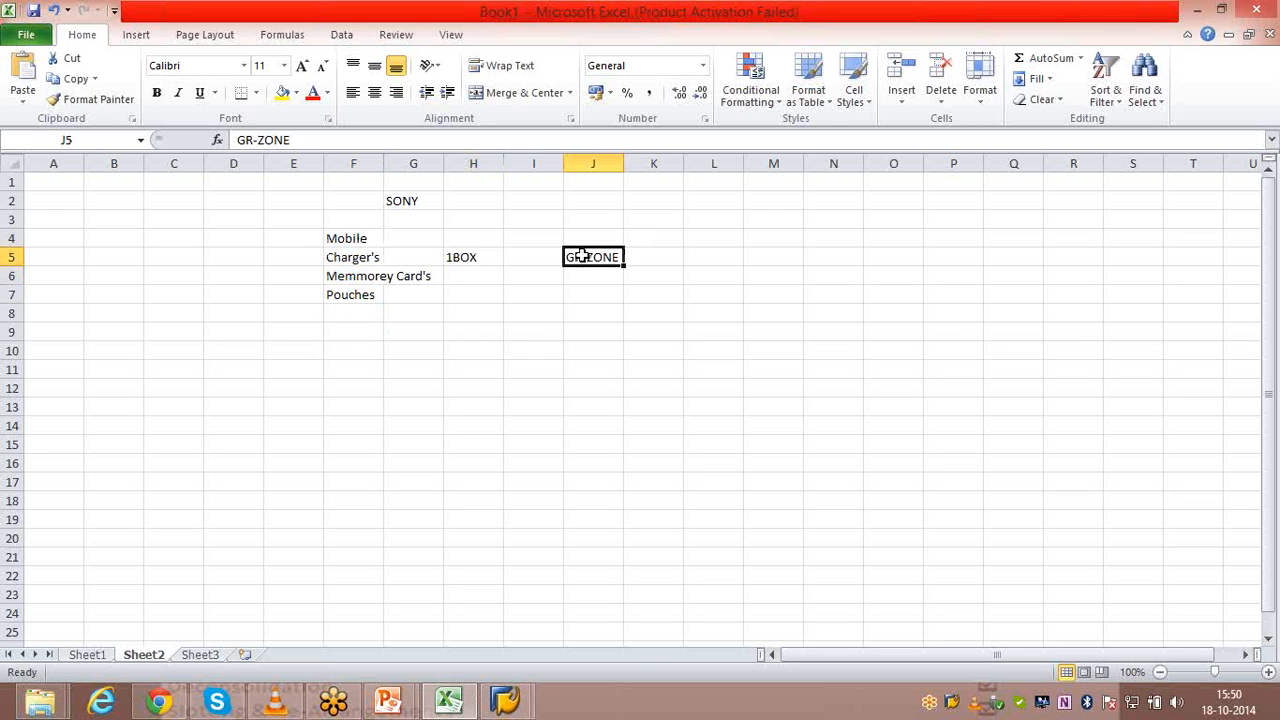
Enter "DECON-ZONE" in L5 as the zone following GR-ZONE.
click(697, 257)
text(DECON-ZONE)
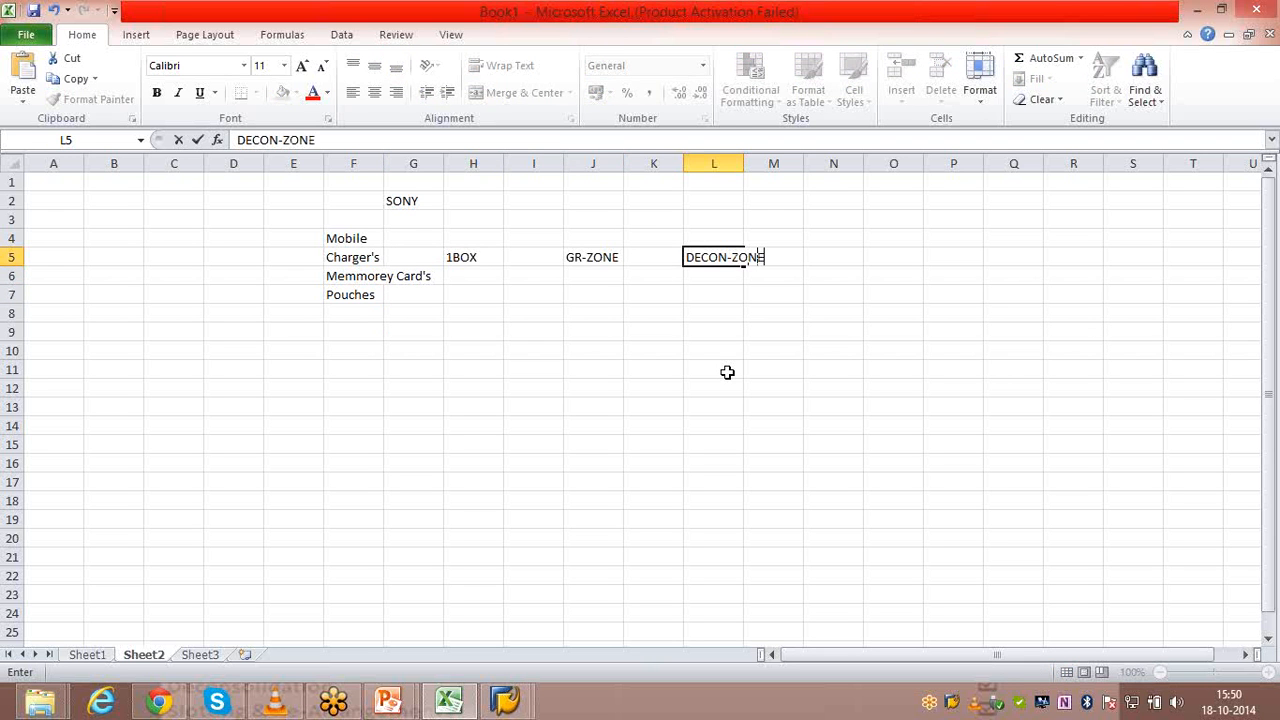
key(Return)
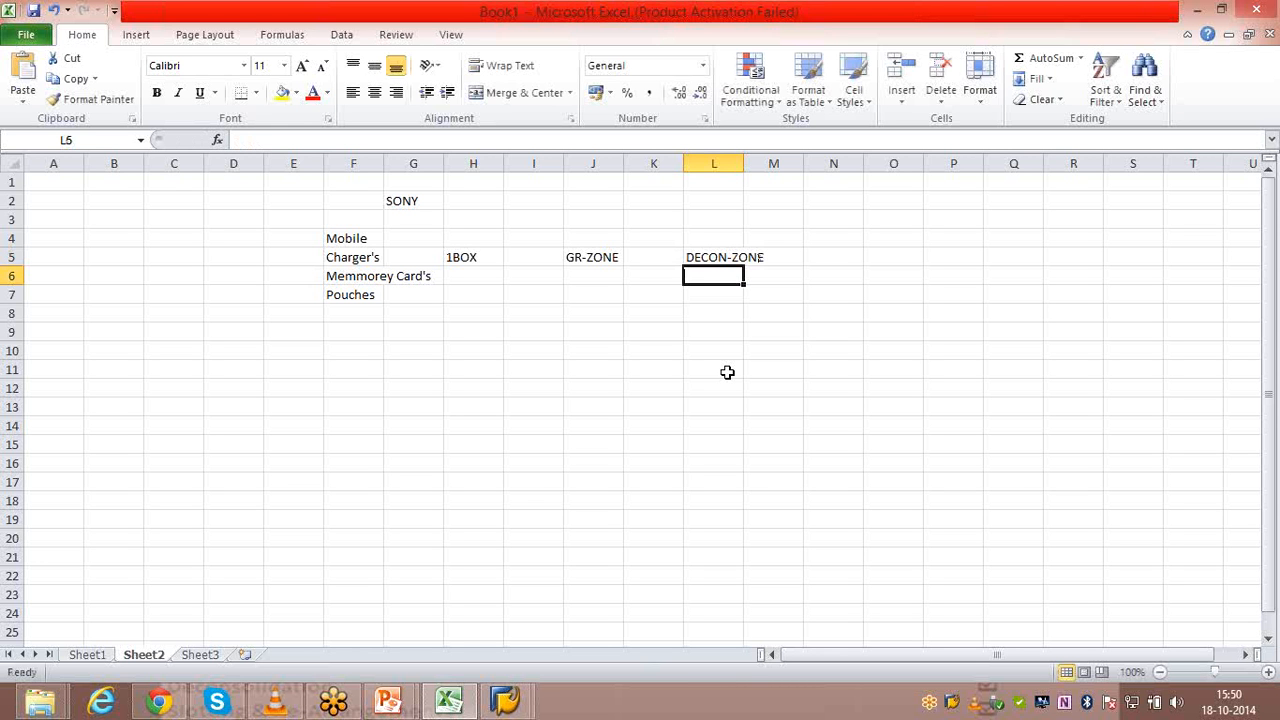
Enter "Moiles" in L7 and its quantity "1 BOX" in M7 under the DECON-ZONE label.
key(Down)
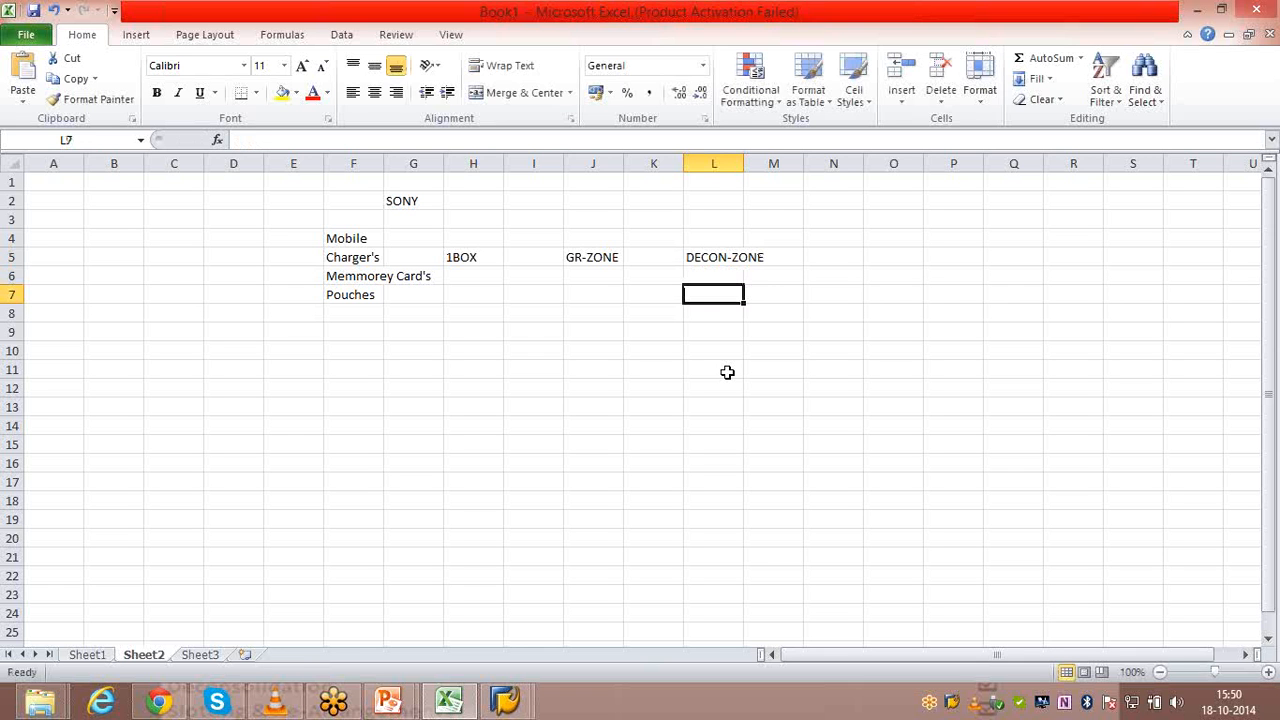
text(Moiles,)
key(Tab)
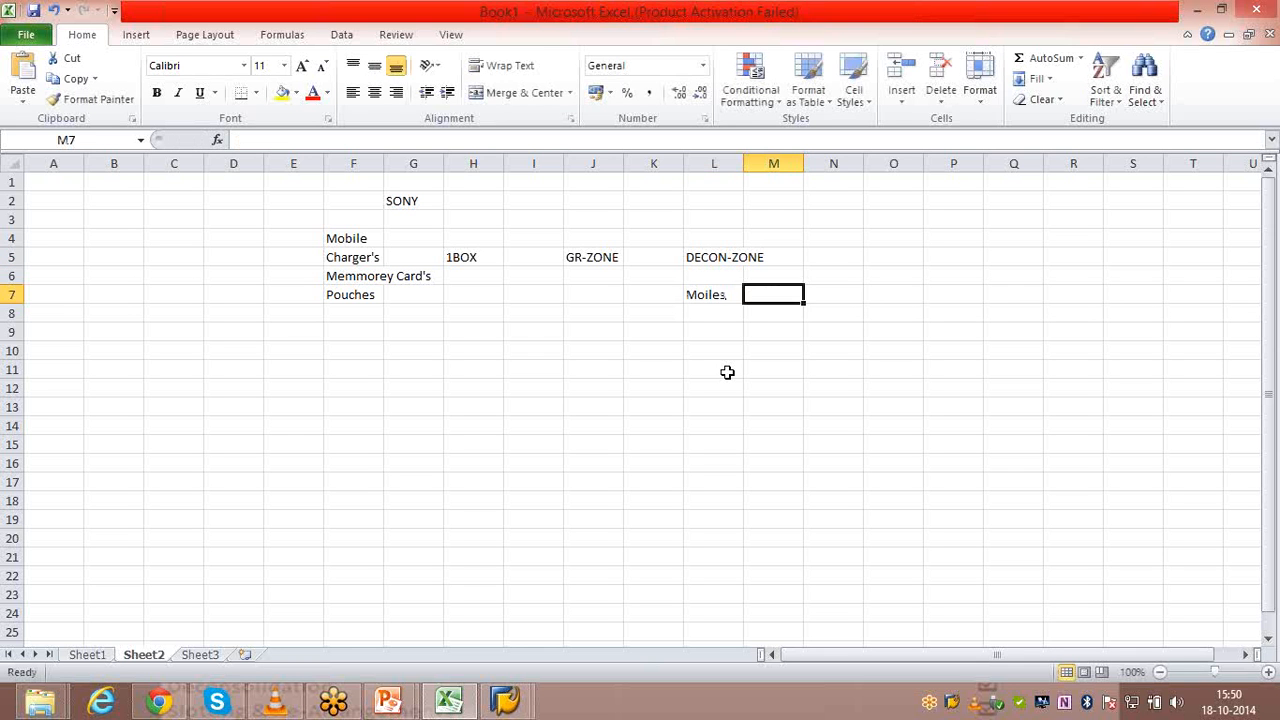
text(1 BOX)
key(BackSpace)
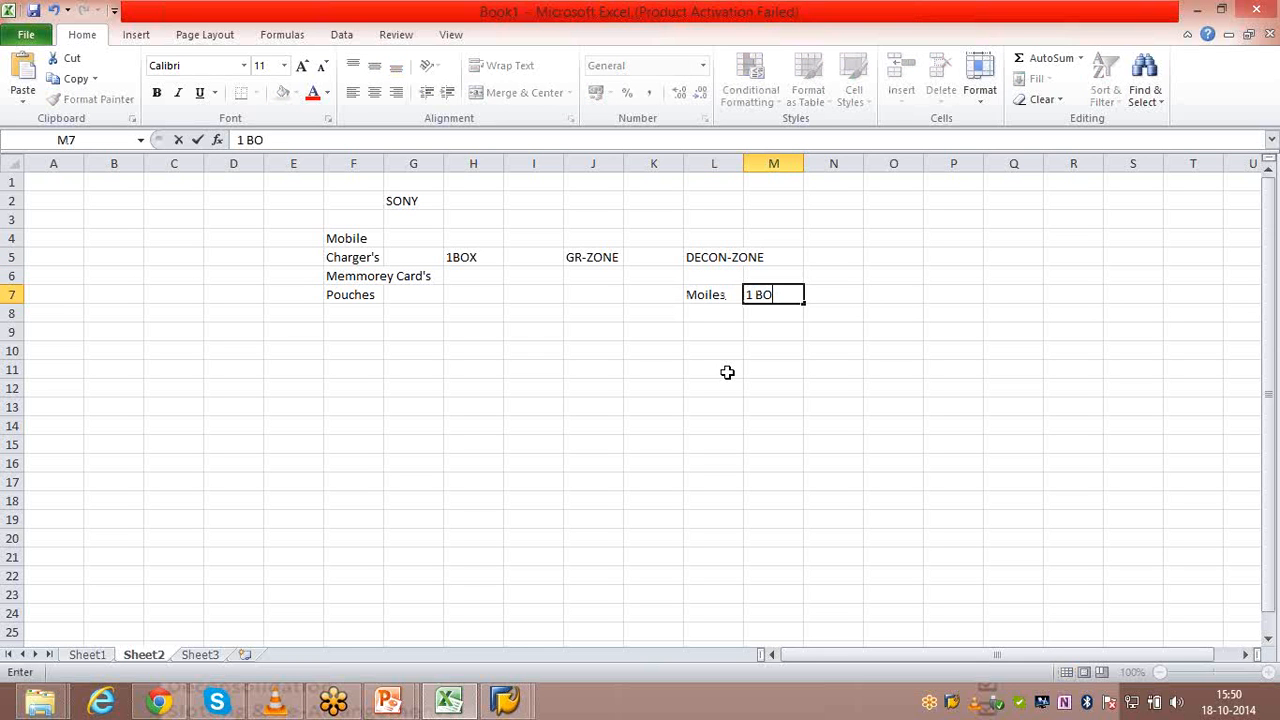
text(X)
key(Return)
Enter "Chanrge" in L8 with "1B" beside it in M8.
text(Chanrge)
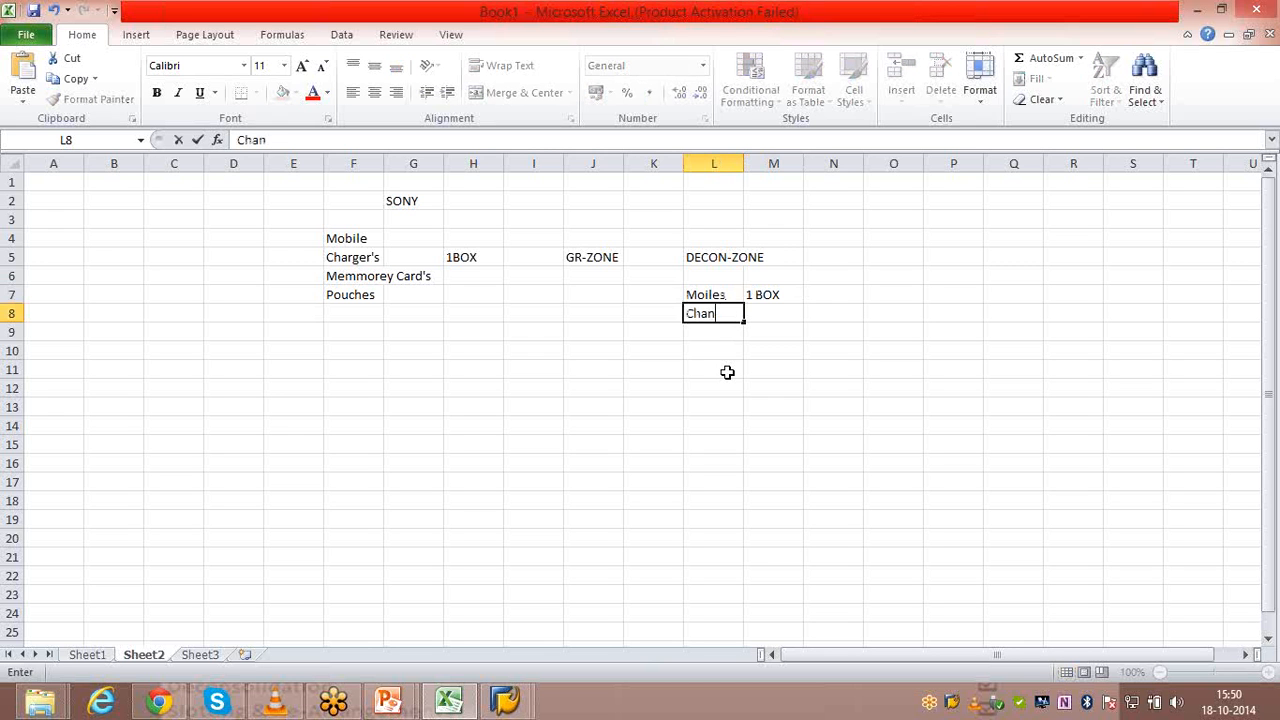
key(Tab)
text(1B)
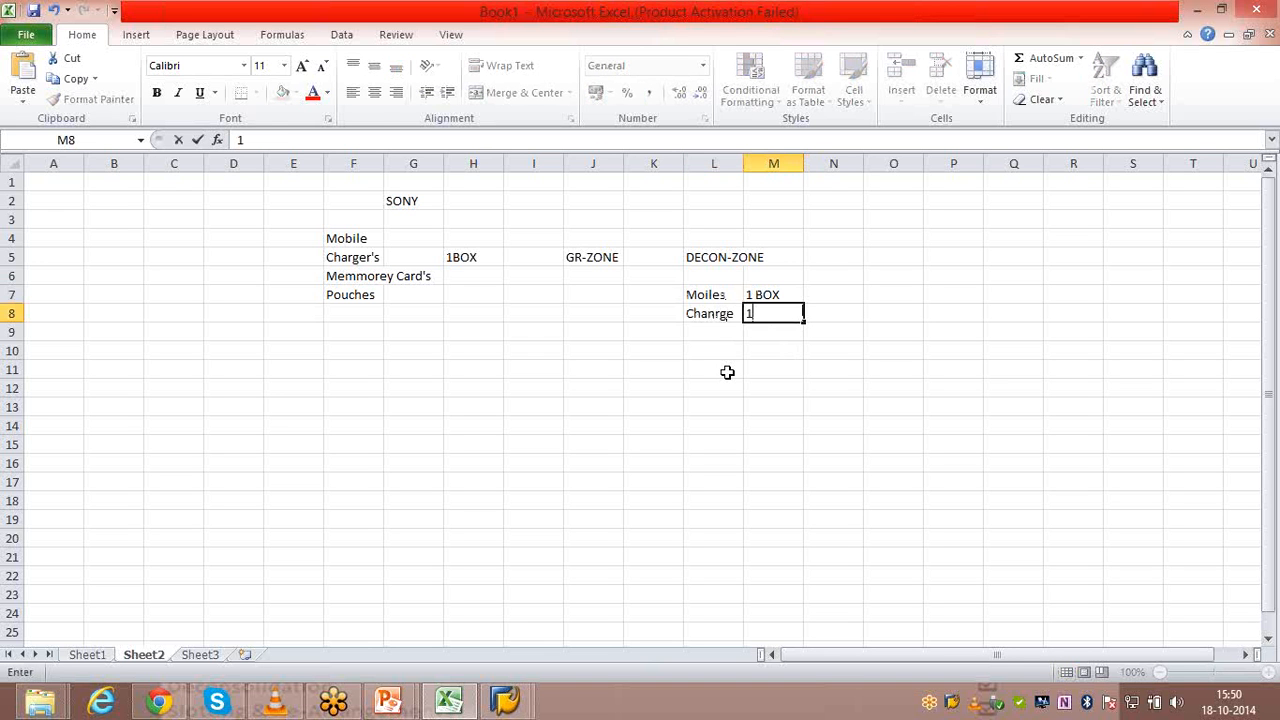
shift+click(727, 372)
click(774, 317)
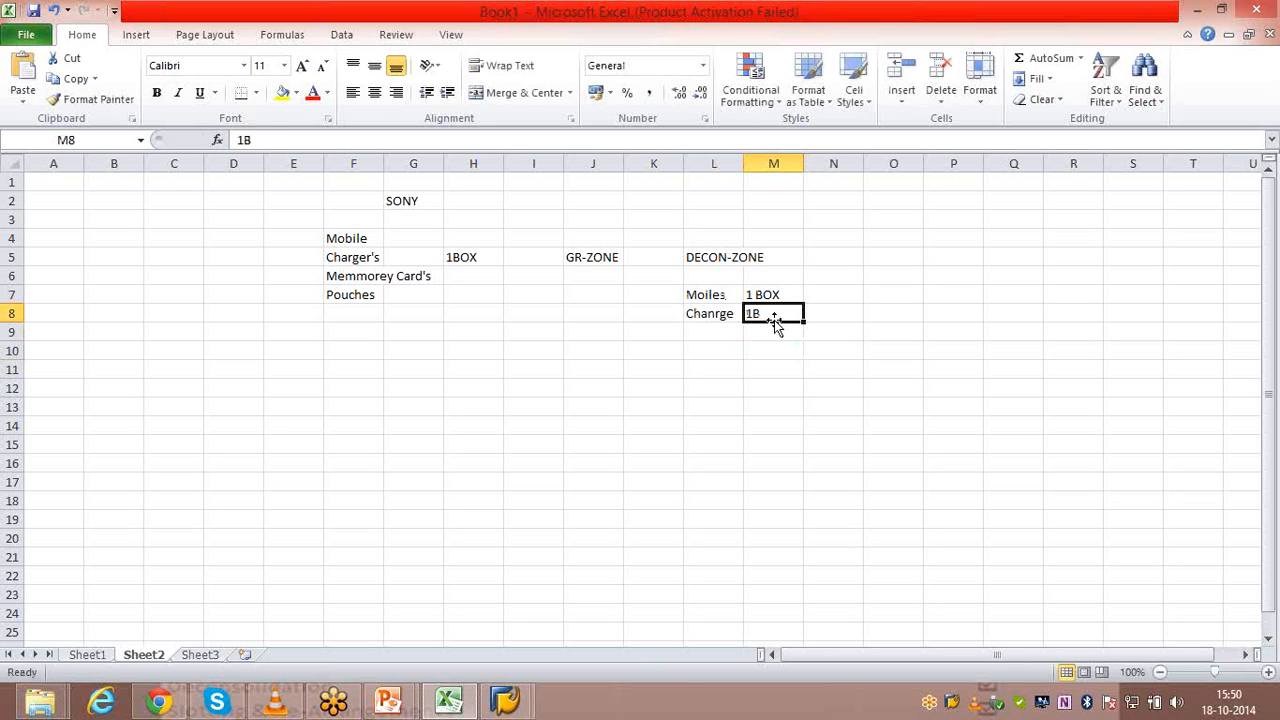
Fill the "1 BOX" entry from M7 down through M10.
key(Up)
key(shift+Down)
key(shift+Down)
key(shift+Down)
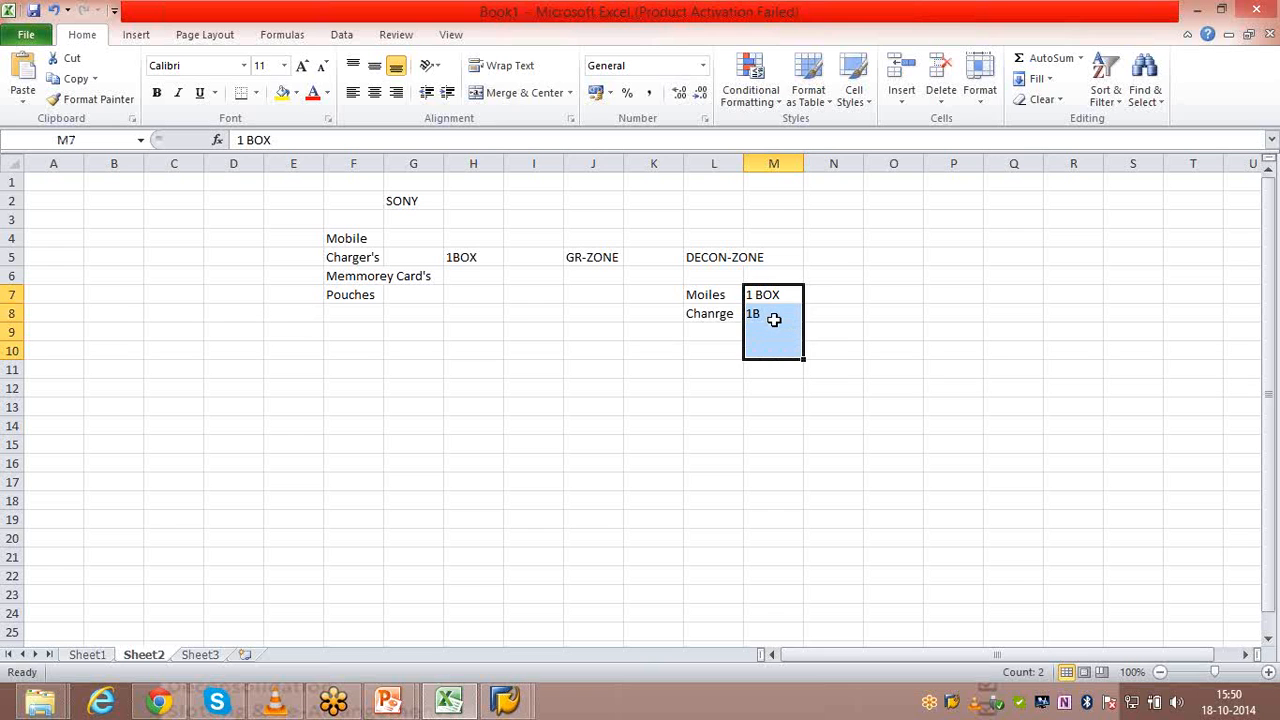
key(ctrl+d)
Enter "Memo" in L9 and "Pouc" in L10, and select the four item names in L7:L10.
key(Down)
key(Down)
key(Left)
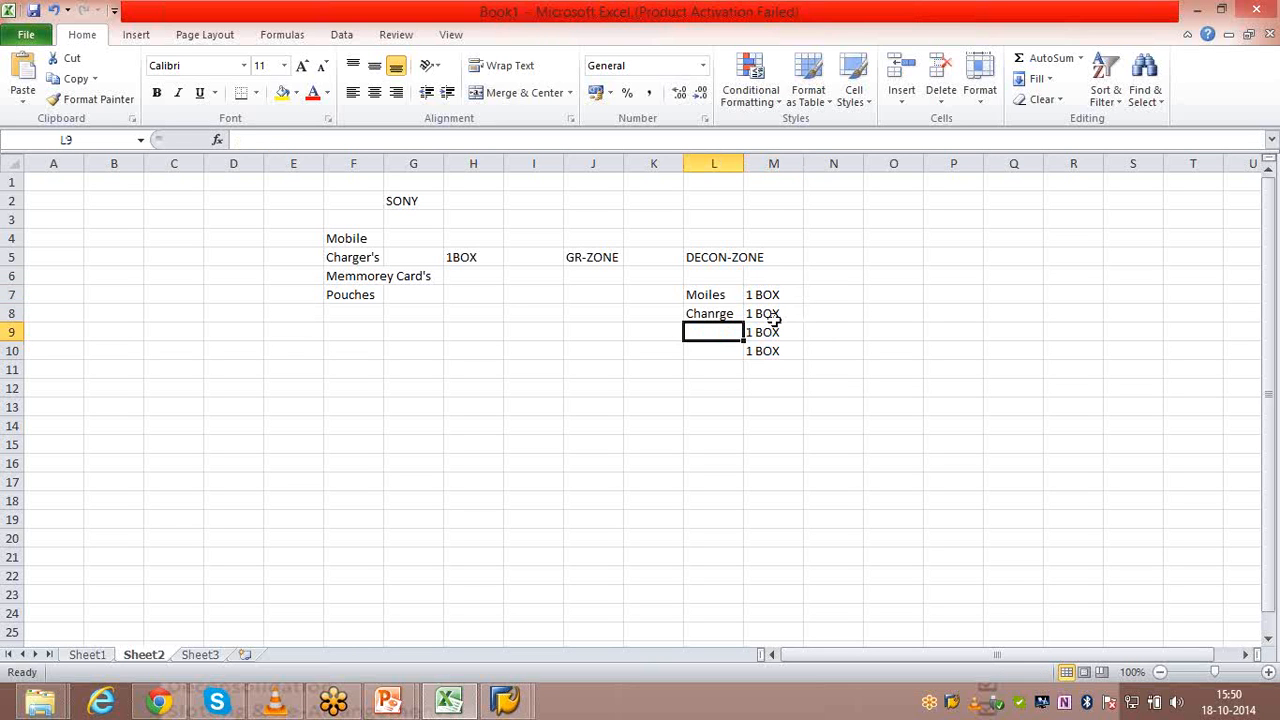
text(Memo)
key(Return)
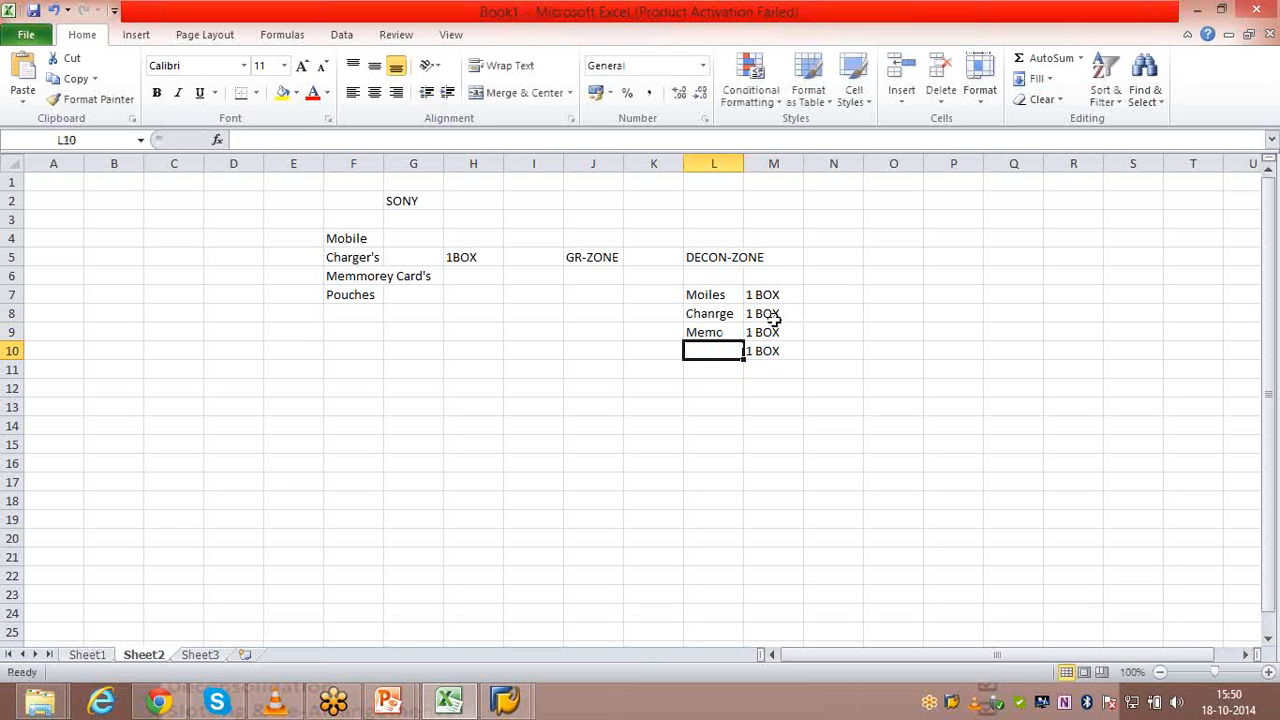
text(Pouc)
key(Return)
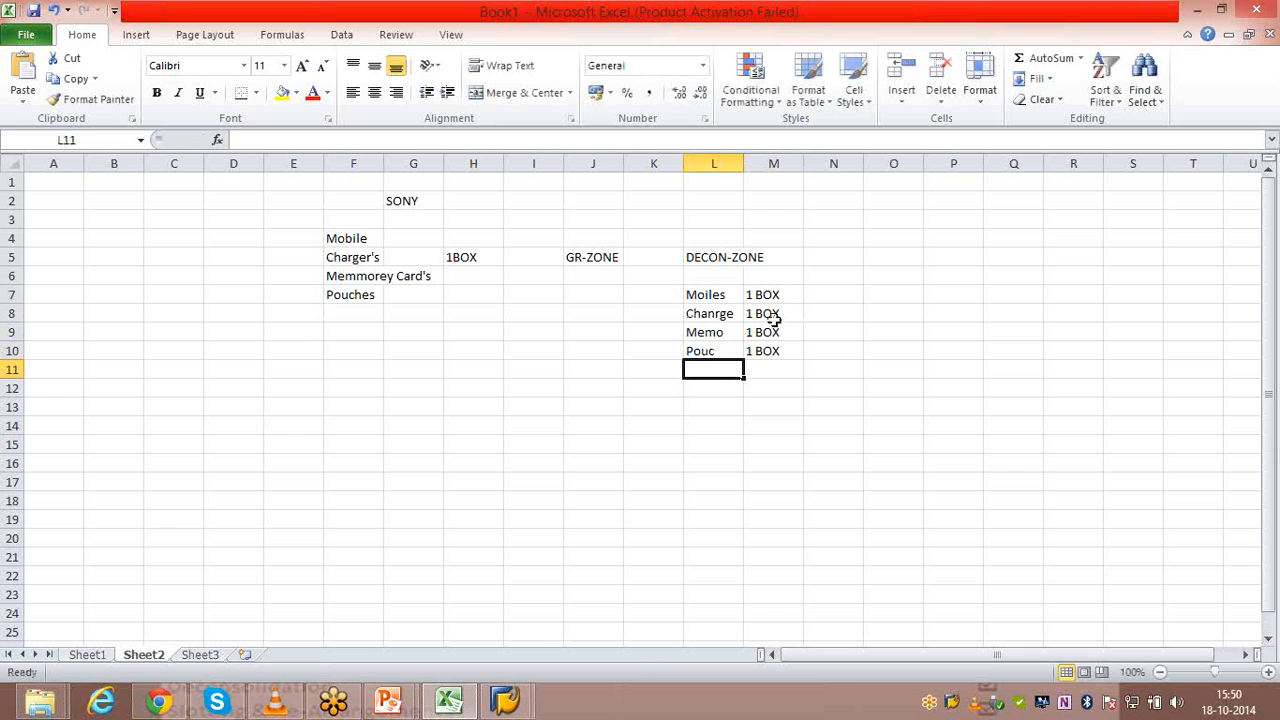
click(720, 294)
drag(720, 294, 727, 342)
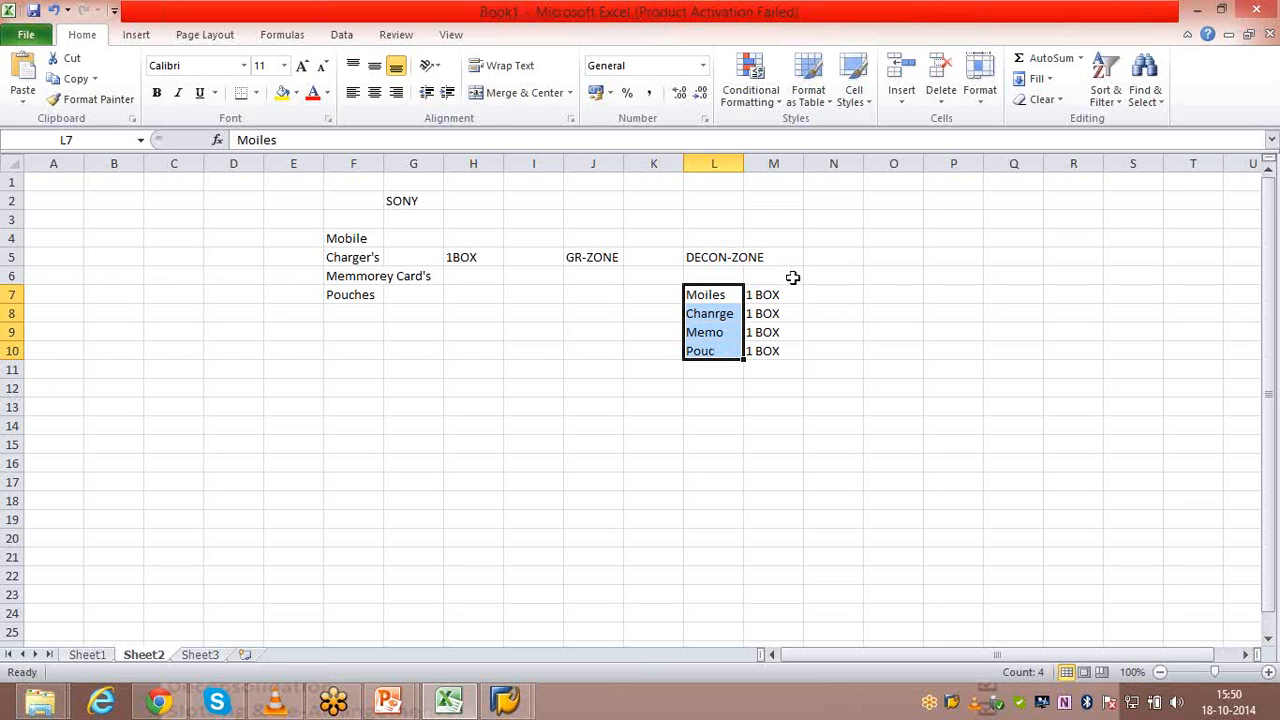
Enter "Putaway" in O7 beside the deconsolidated boxes and fill it down through O10.
drag(770, 294, 766, 348)
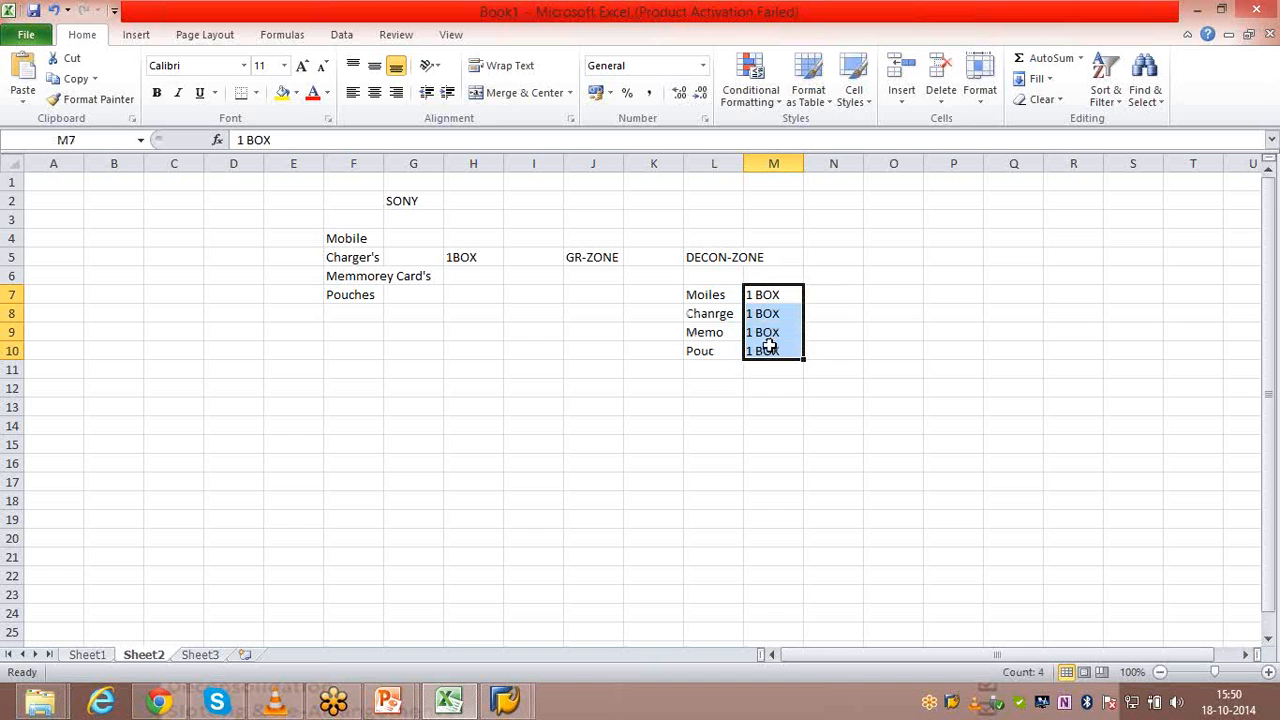
click(900, 292)
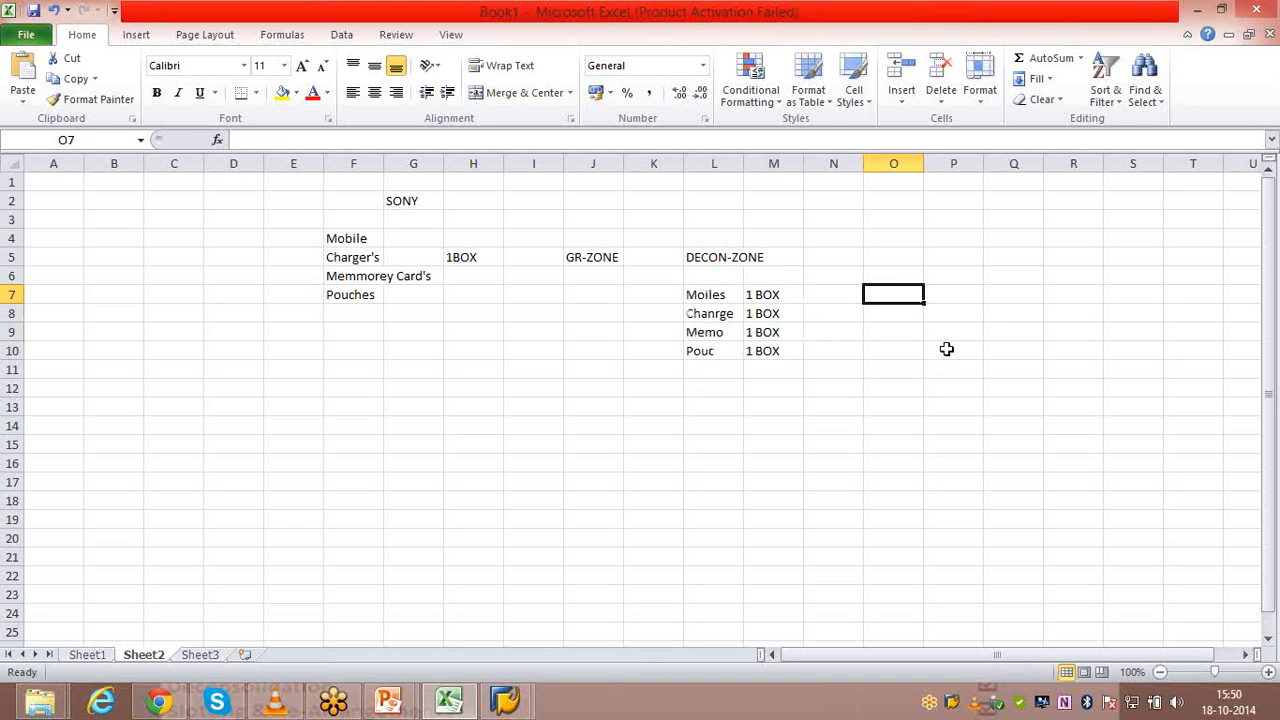
text(Putaway)
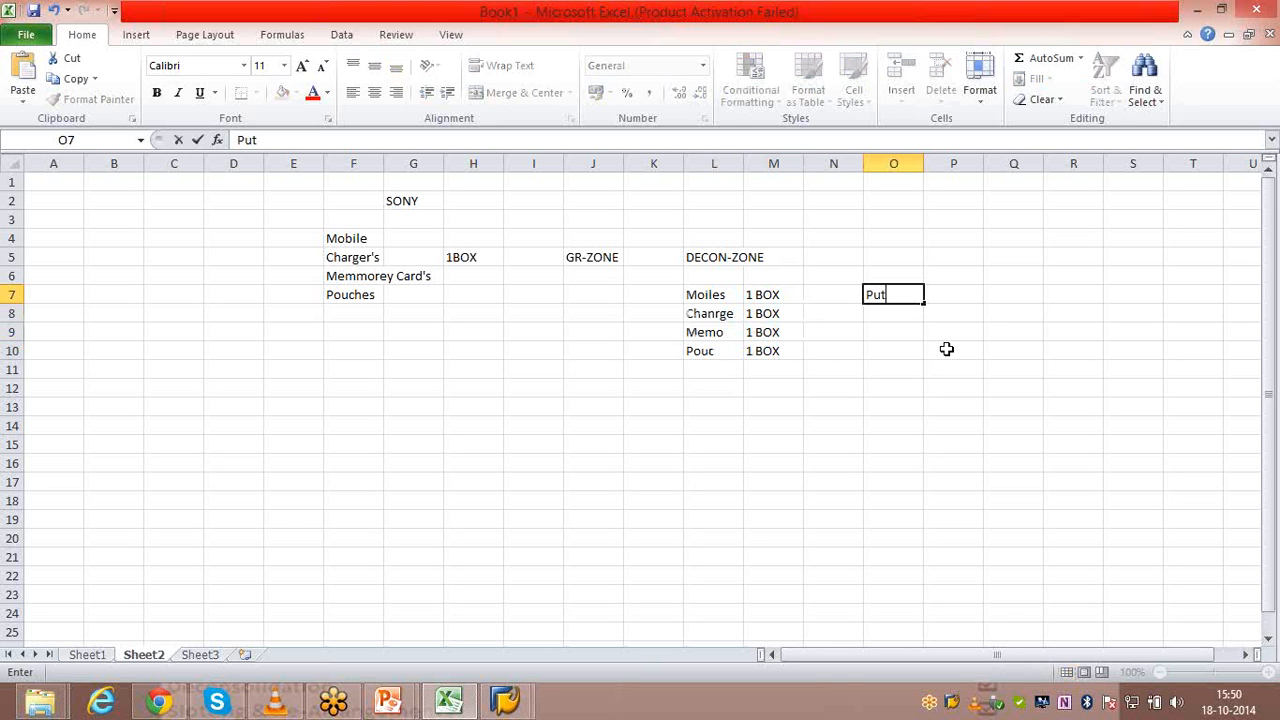
key(Return)
key(Up)
key(shift+Down)
key(shift+Down)
key(shift+Down)
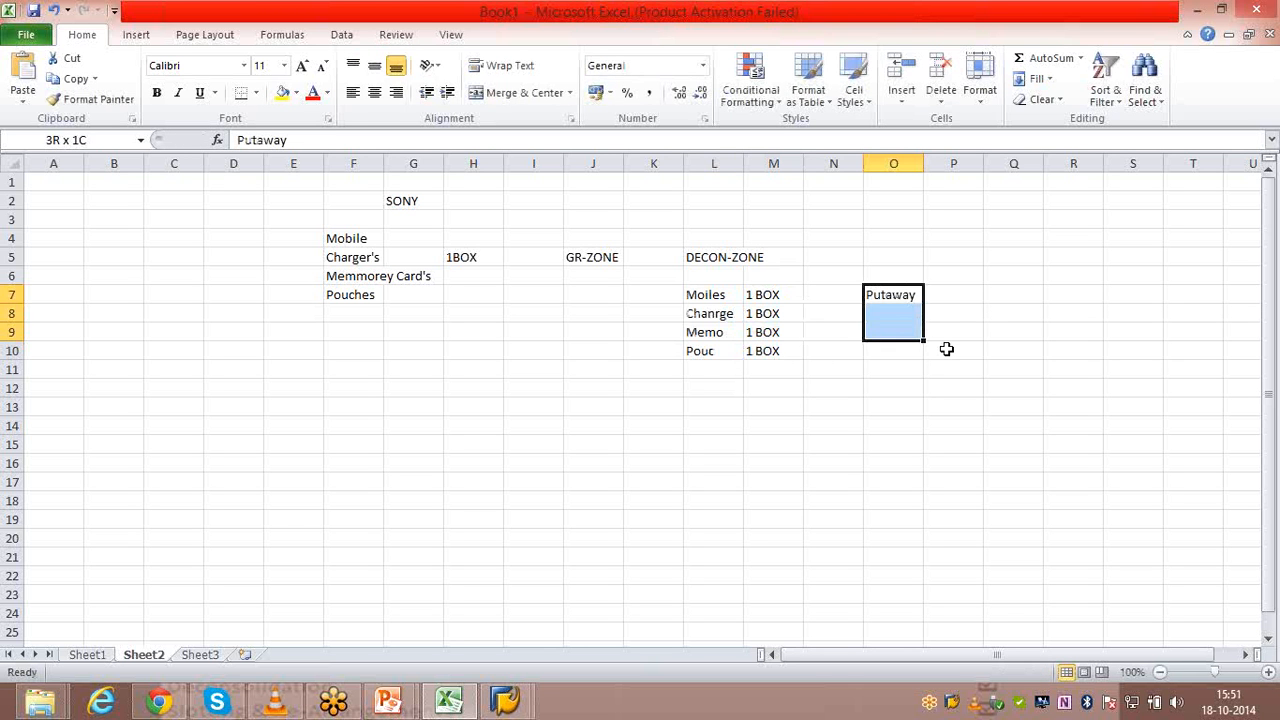
key(ctrl+d)
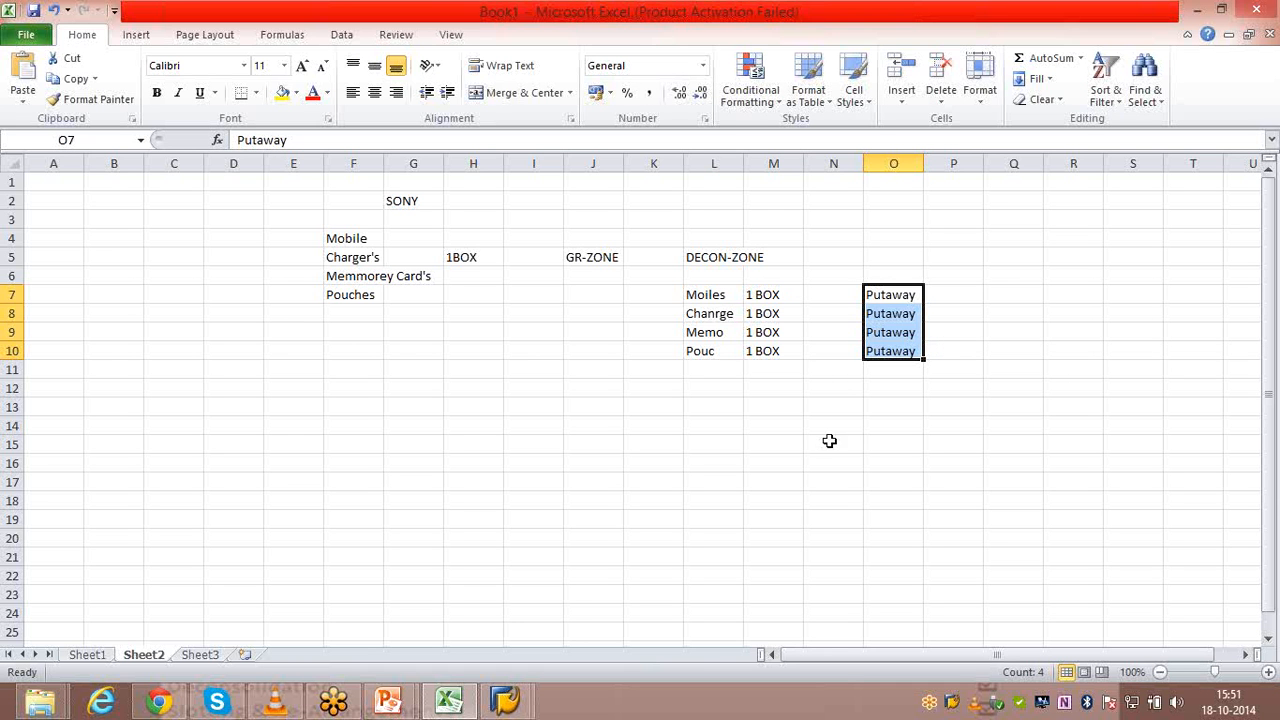
Switch to the EWM Demo presentation in PowerPoint and show the "Diff Between WM & EWM" slide full screen.
click(395, 705)
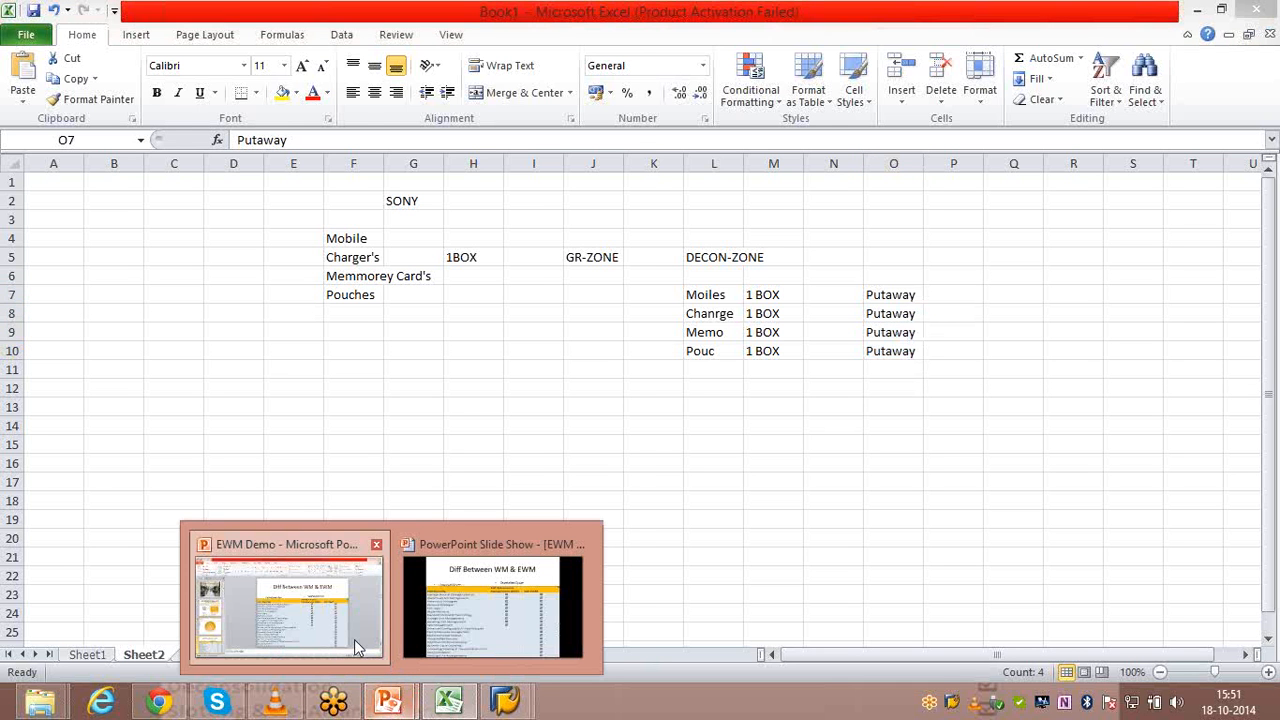
click(354, 638)
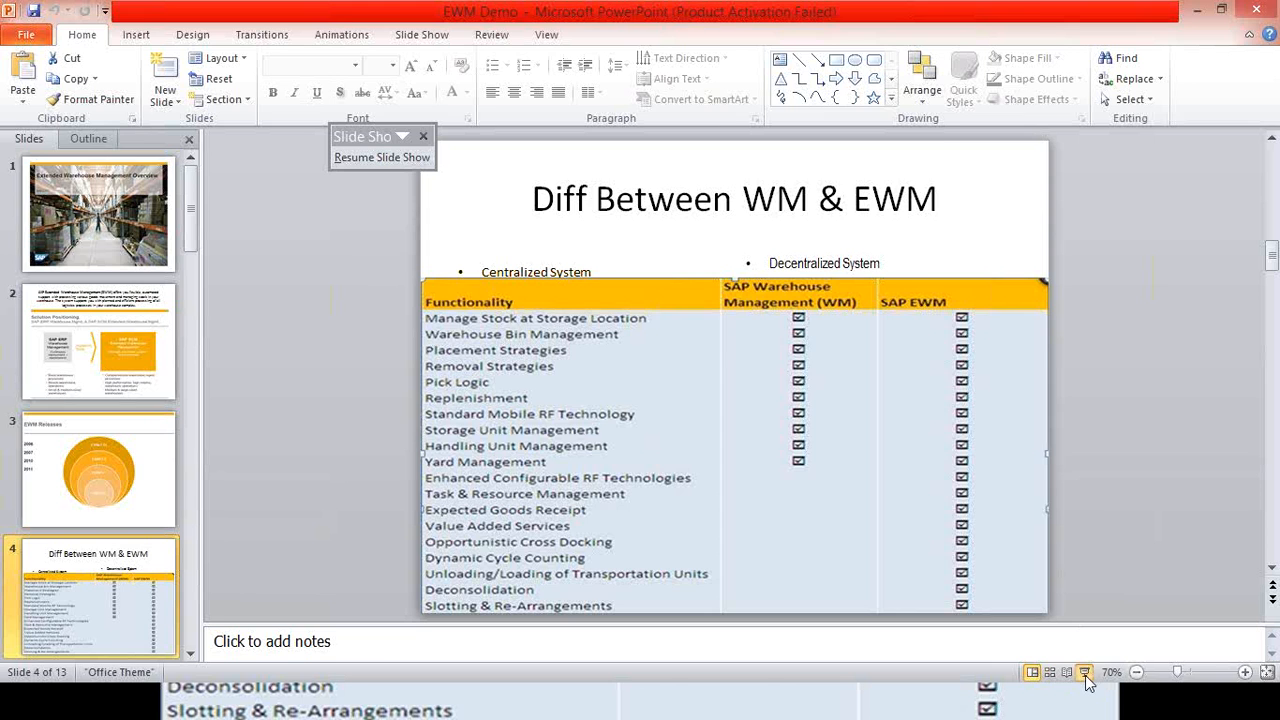
click(1085, 674)
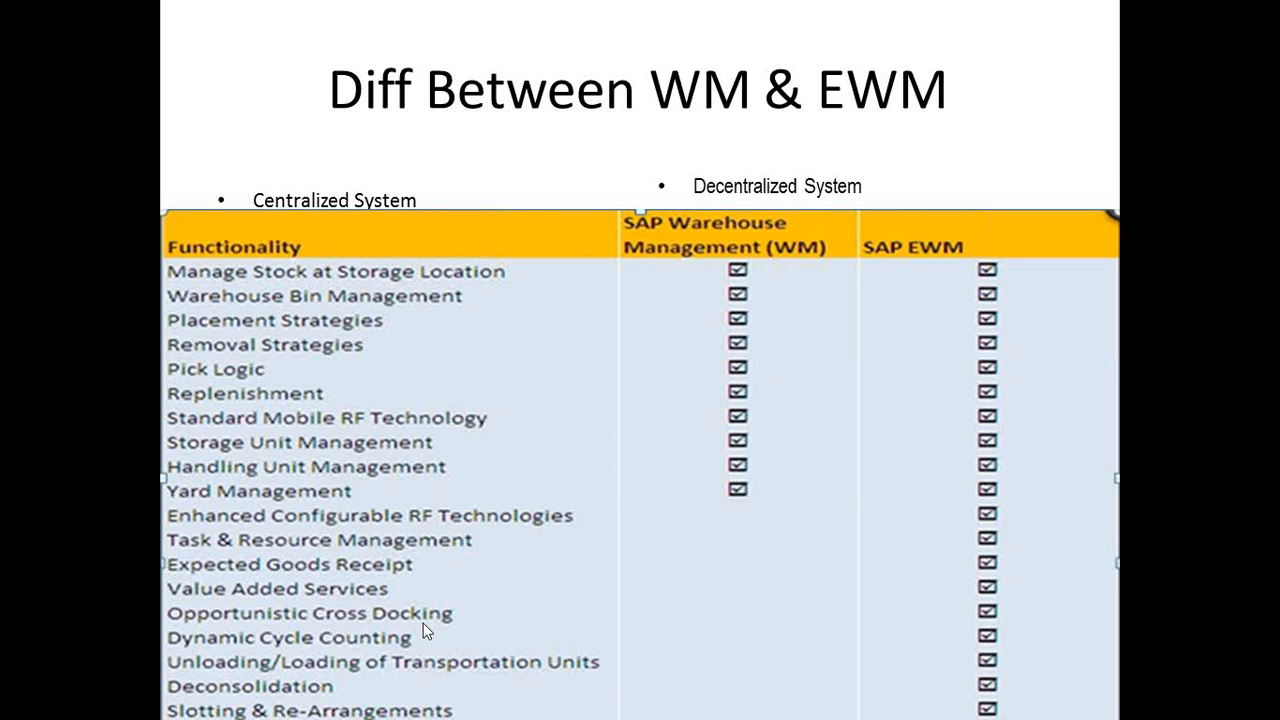
Switch back to the Excel workbook and outline the empty range H16:K21 with a thick box border.
key(alt+Tab)
key(alt+Tab)
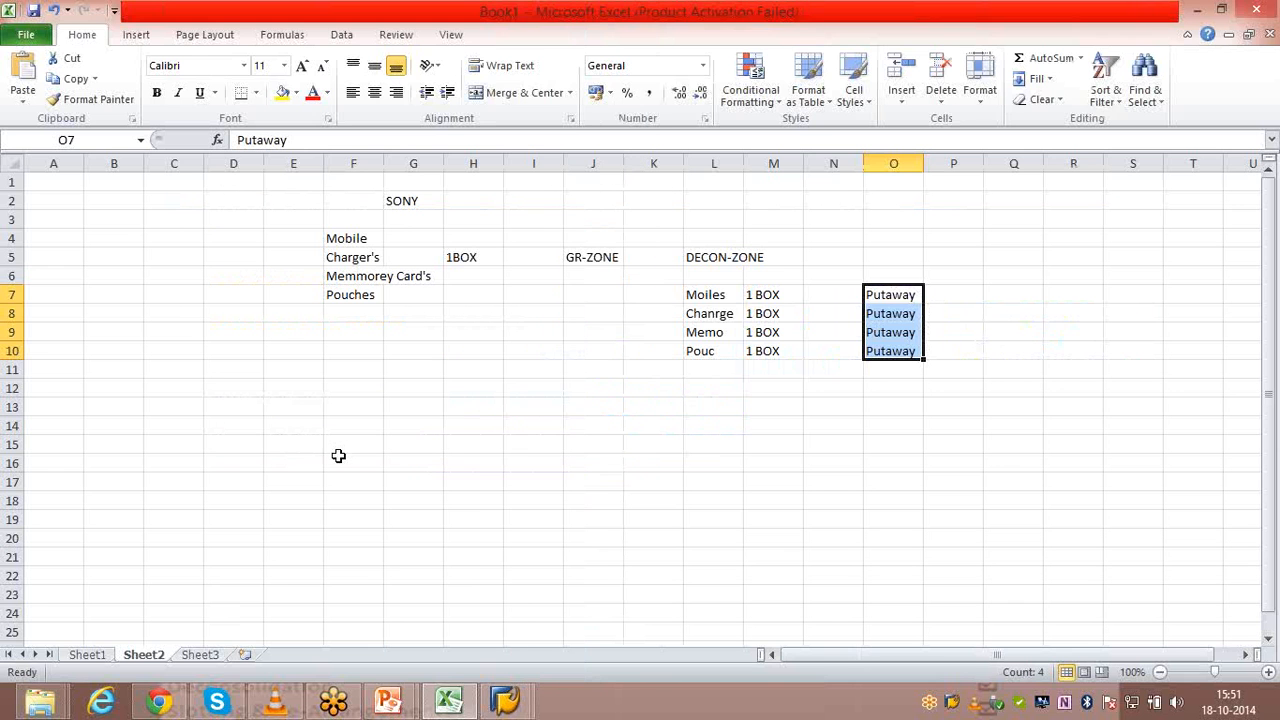
click(342, 463)
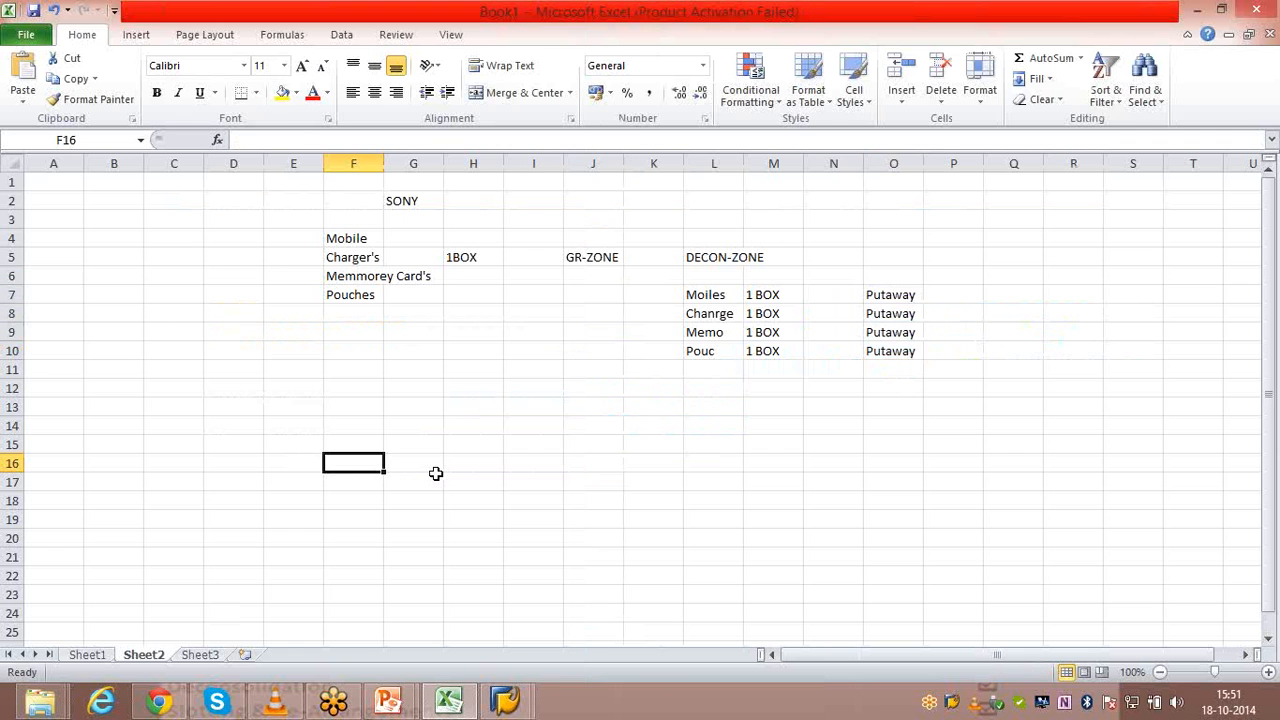
key(Right)
key(Right)
key(shift+Right)
key(shift+Right)
key(shift+Right)
key(shift+Down)
key(shift+Down)
key(shift+Down)
key(shift+Down)
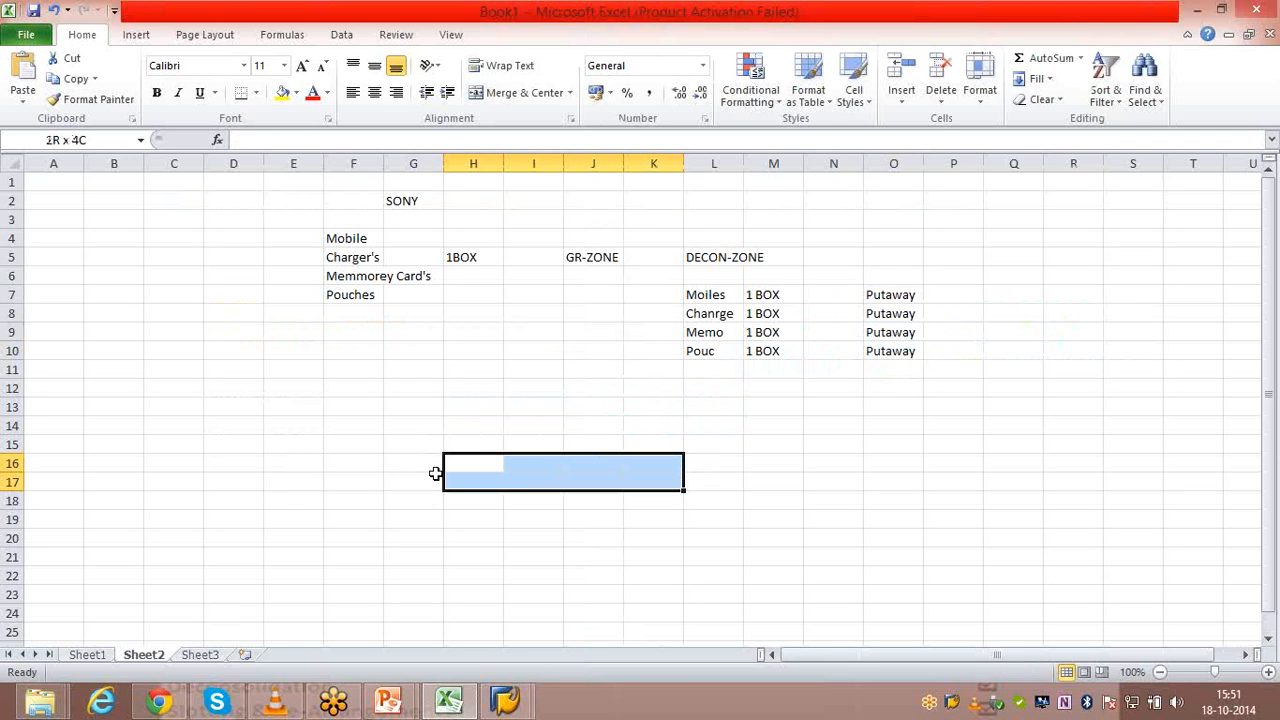
key(shift+Down)
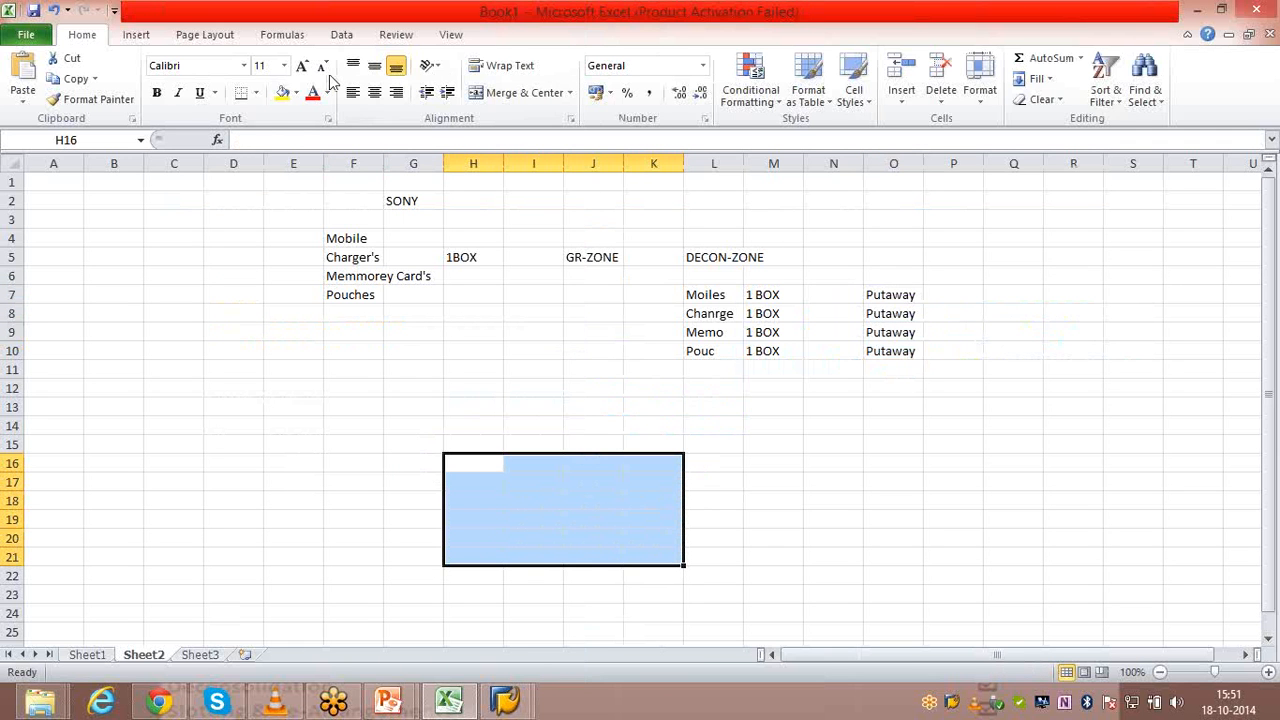
click(257, 93)
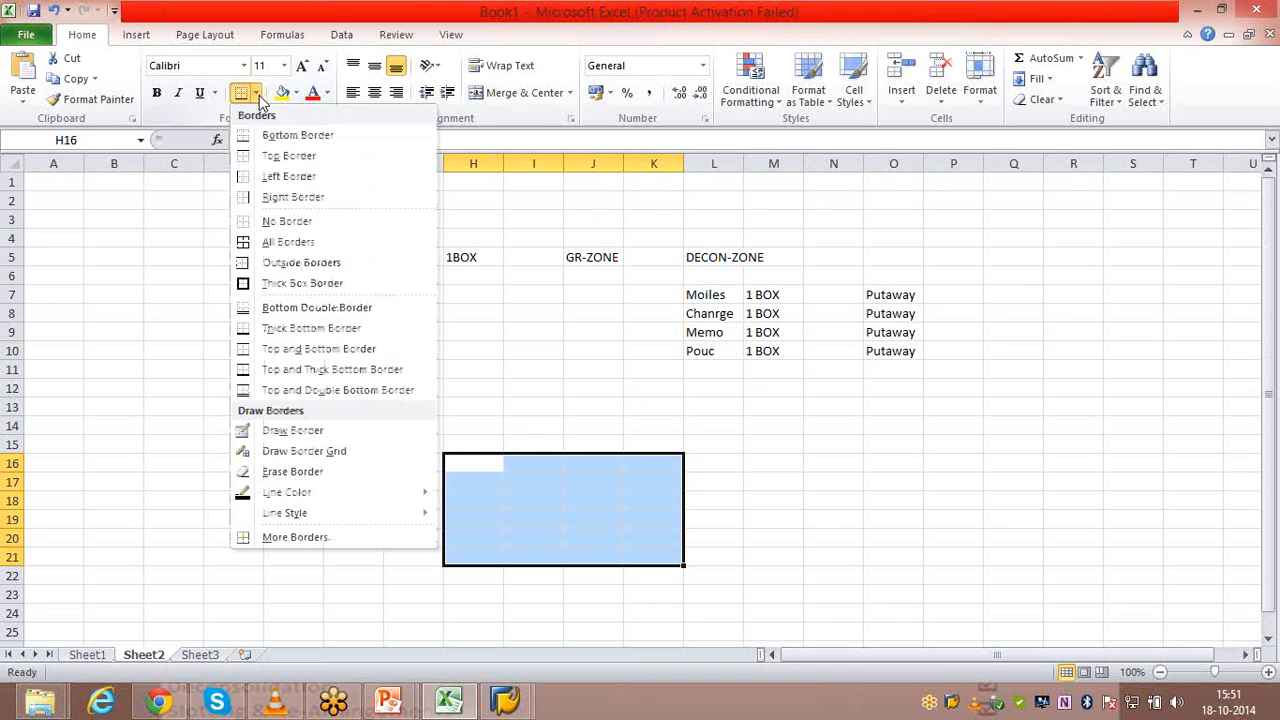
click(295, 284)
click(546, 517)
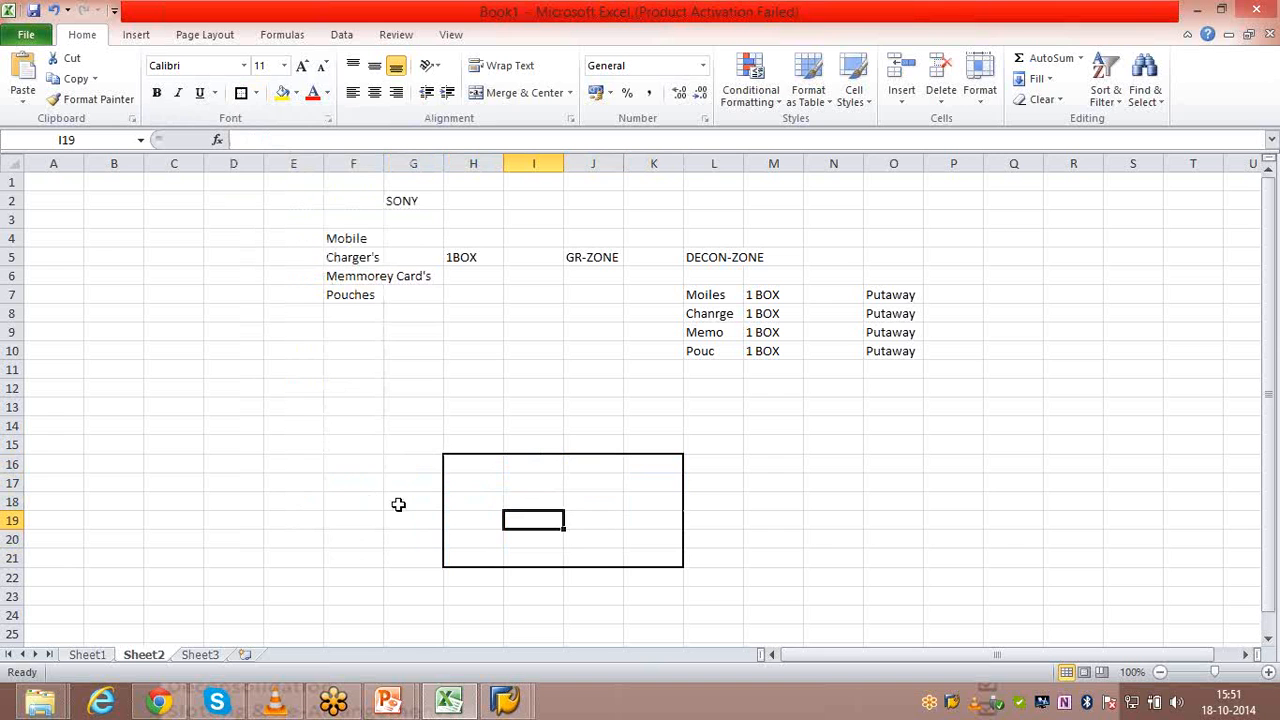
Enter "10 SO" in J17 inside the outlined box, with 20 beside it in K17.
click(593, 484)
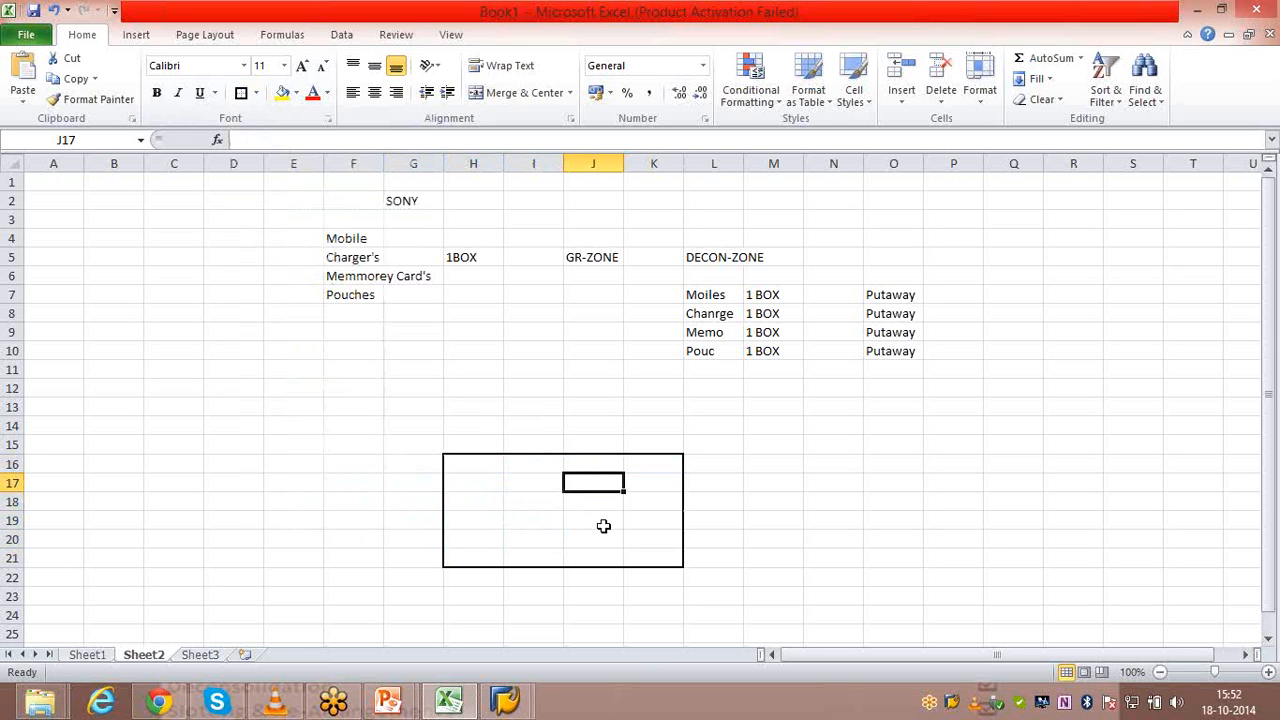
text(10 SO)
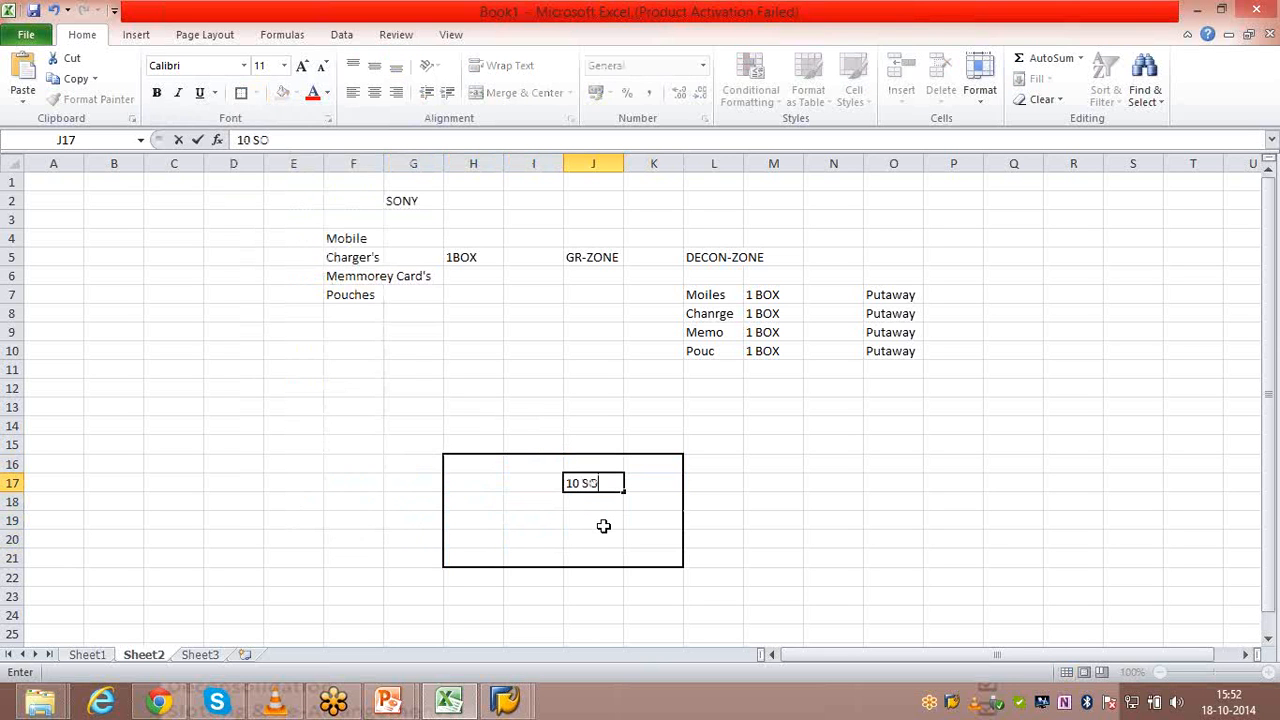
key(Tab)
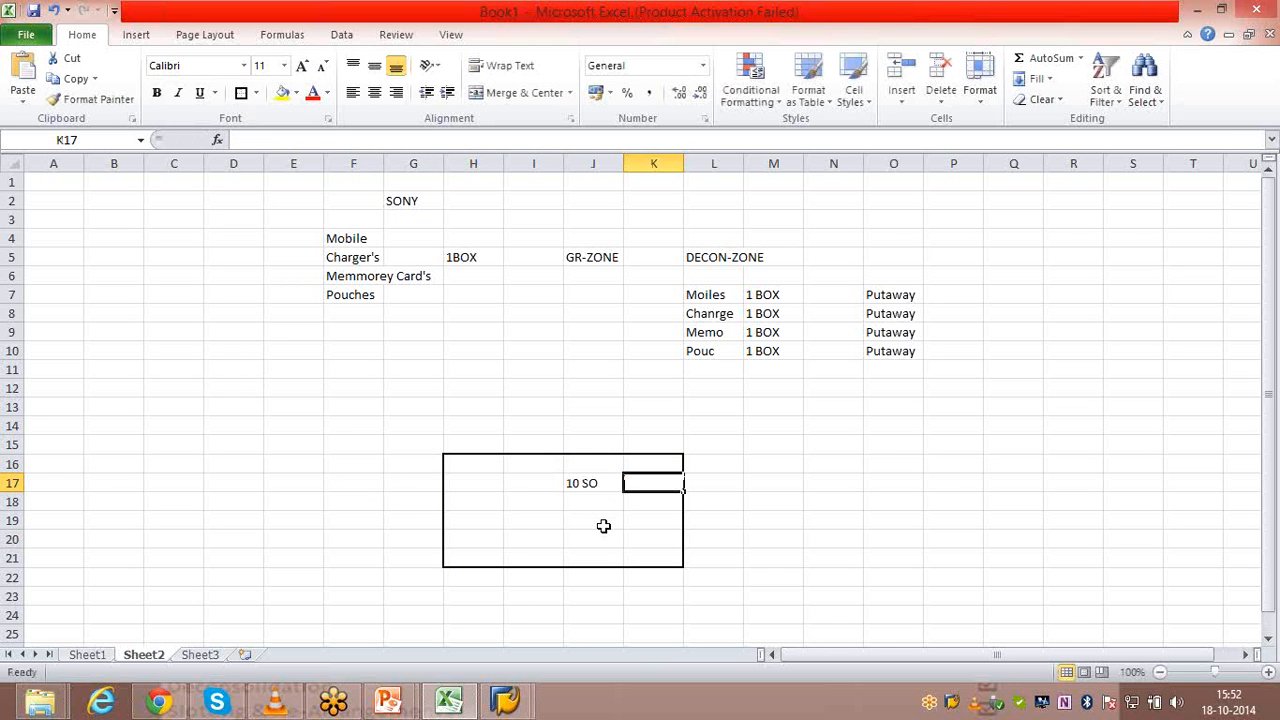
text(20)
key(Return)
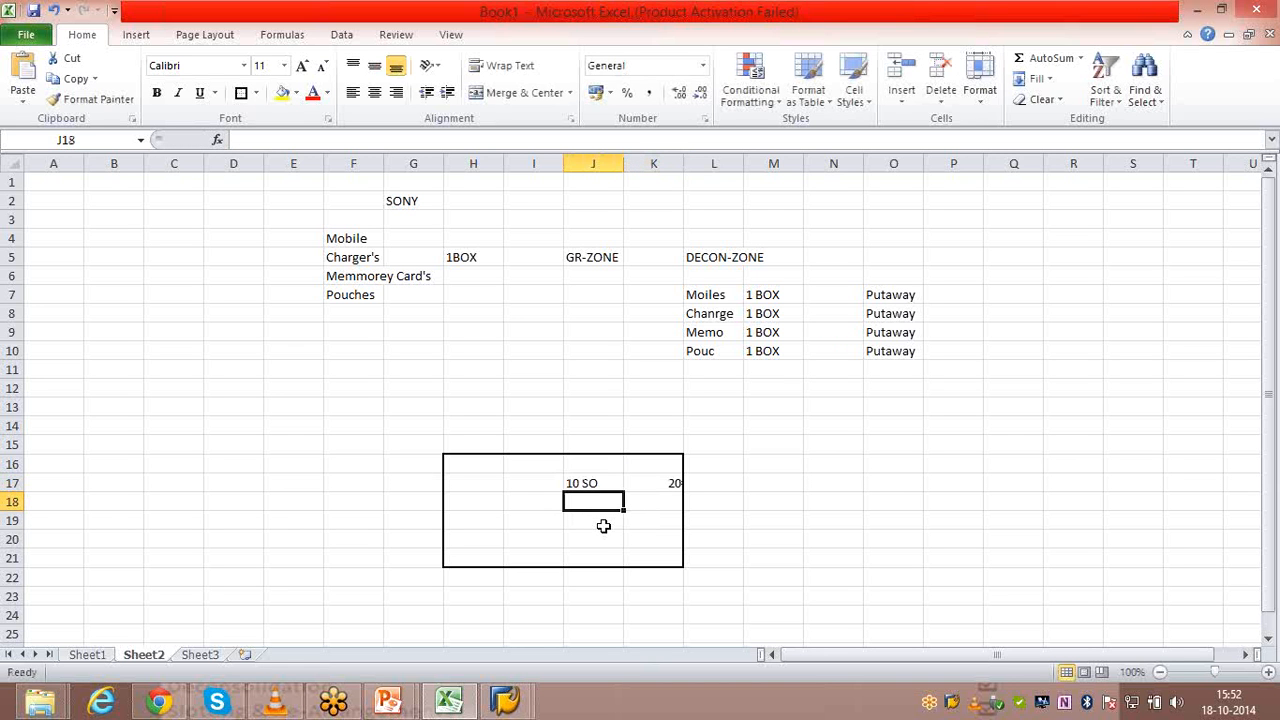
Replace the K17 entry with "A - Mat" and enter 20 in L17.
key(Up)
key(Right)
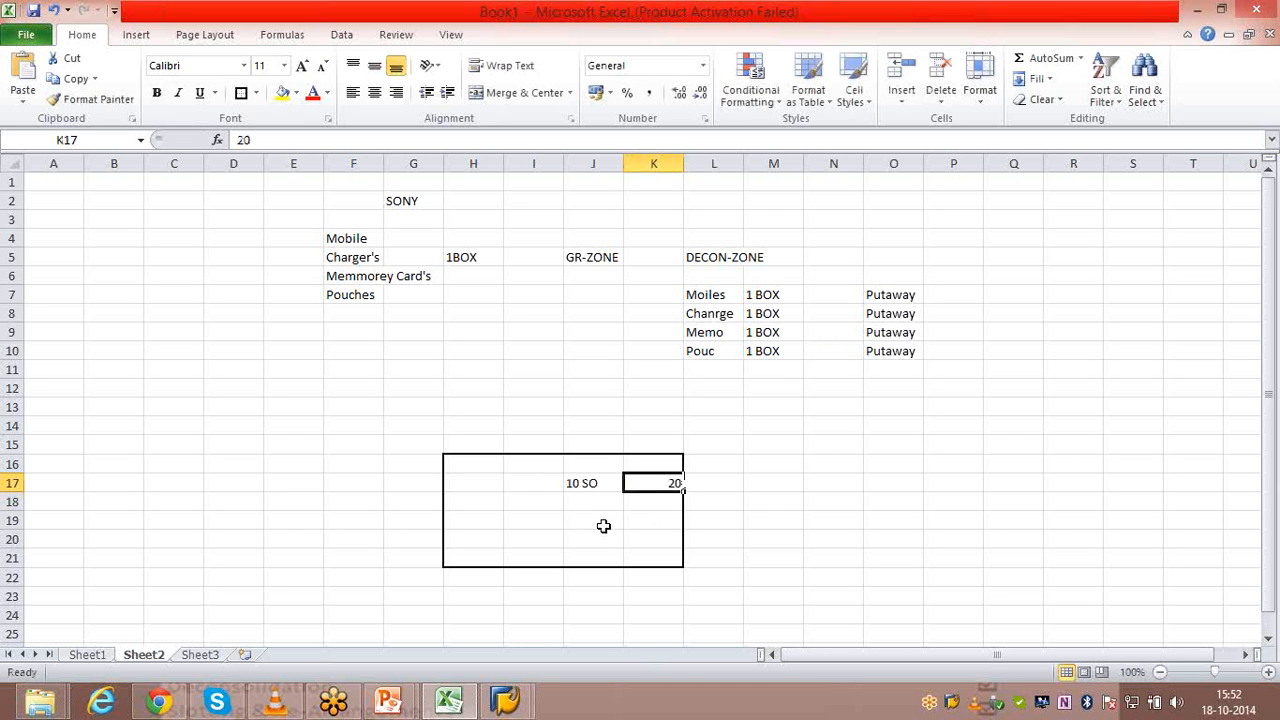
text(A)
key(Tab)
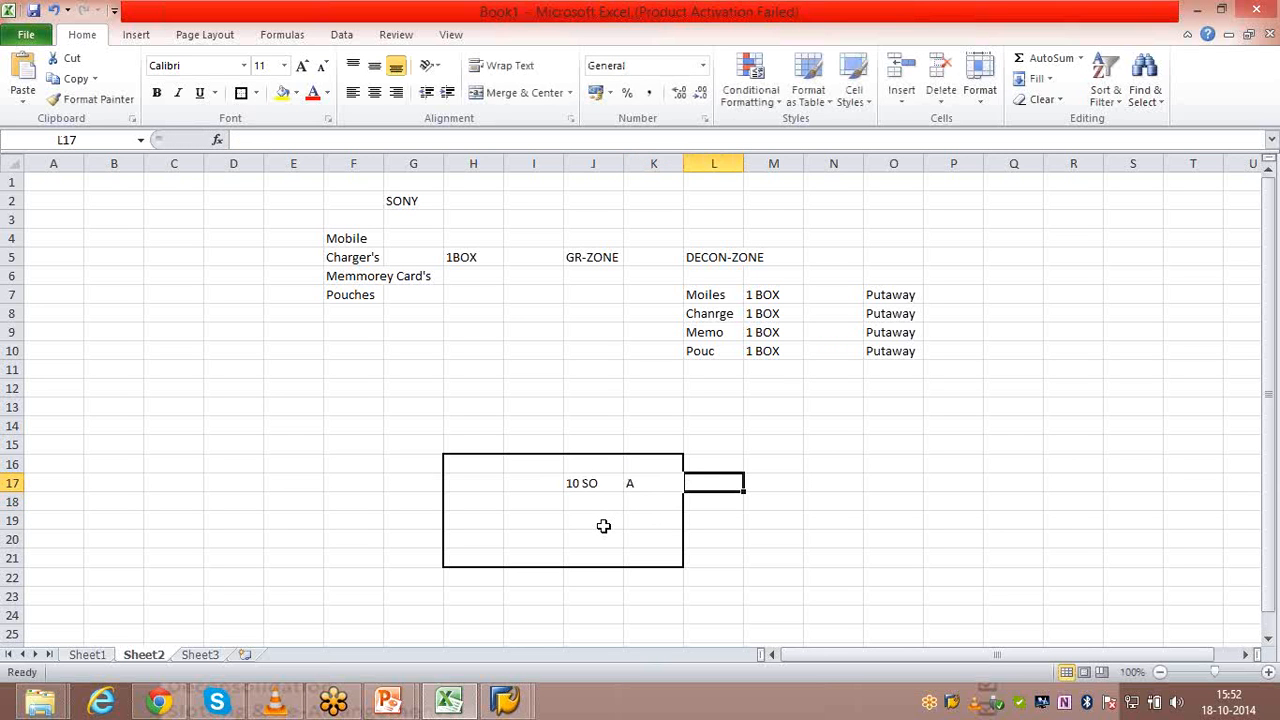
text(20)
click(649, 484)
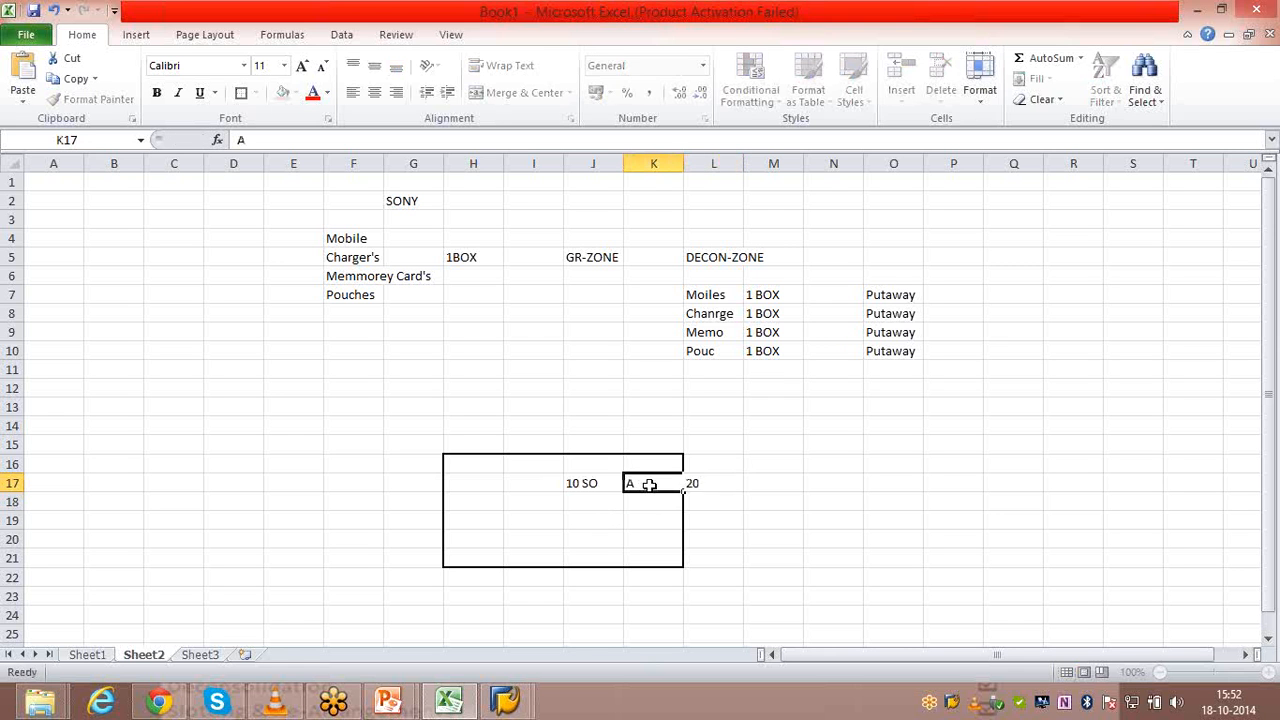
double_click(649, 484)
text(-)
text( Vat)
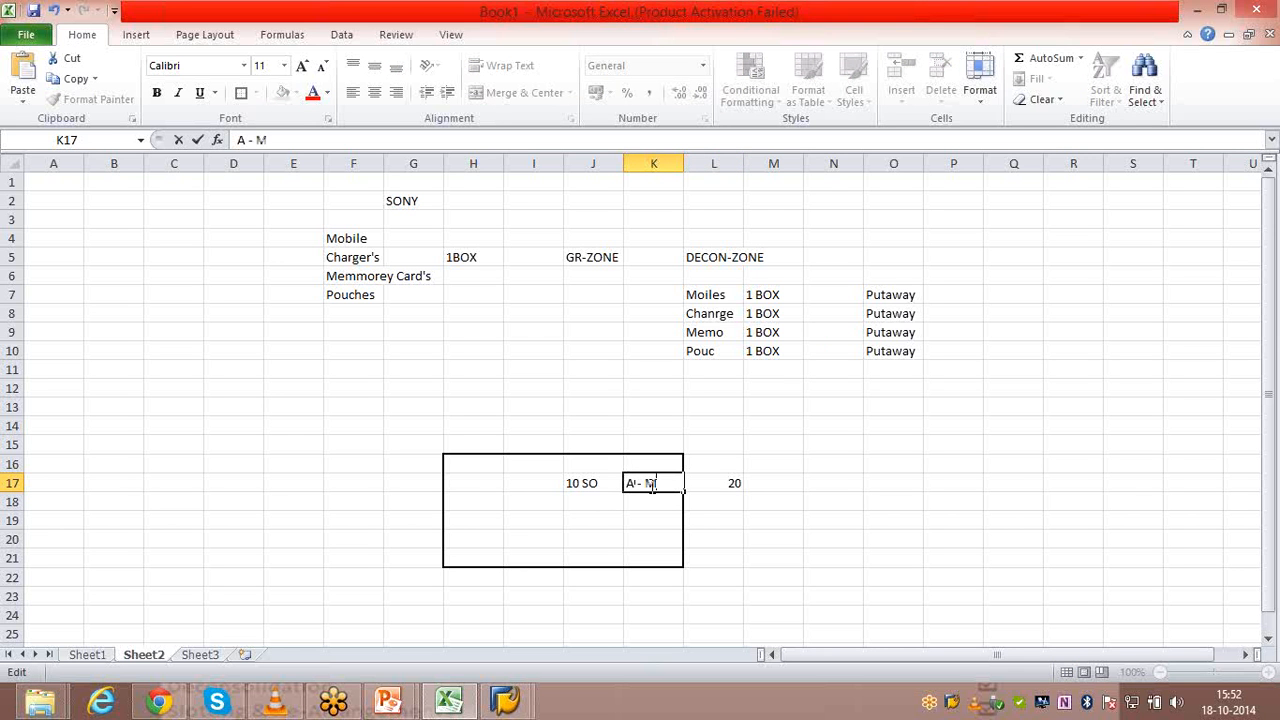
key(Return)
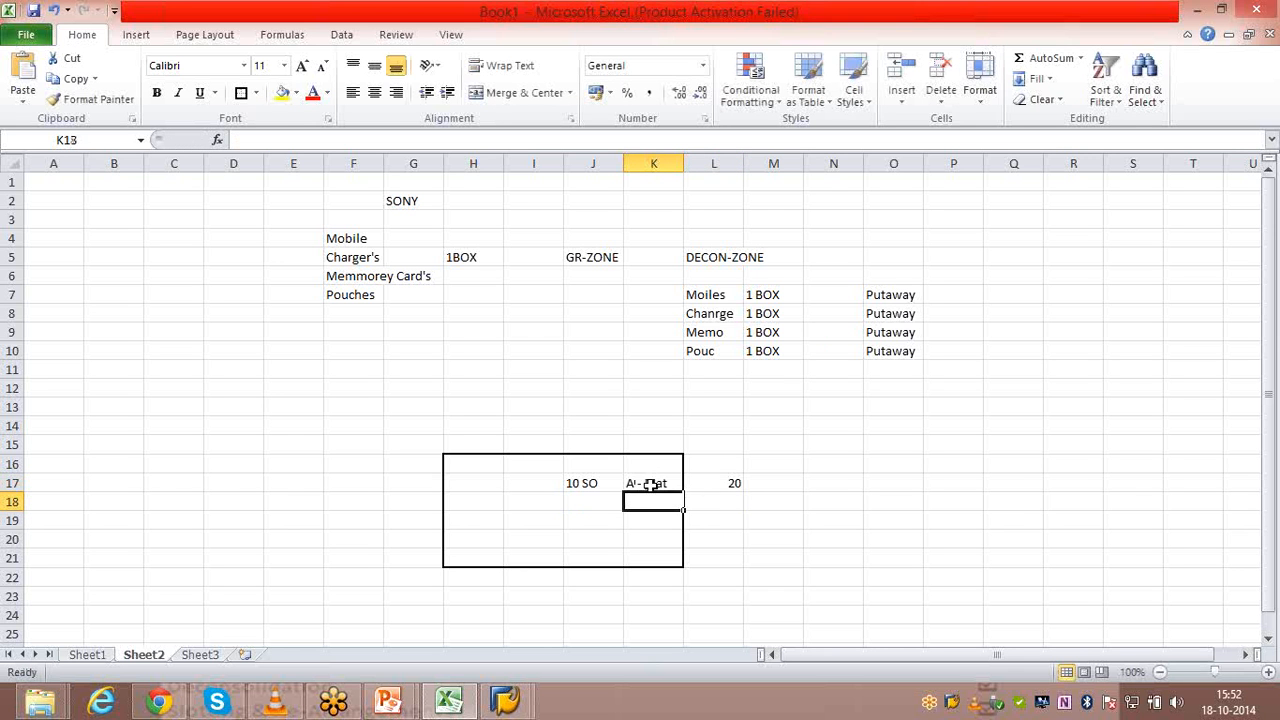
click(703, 503)
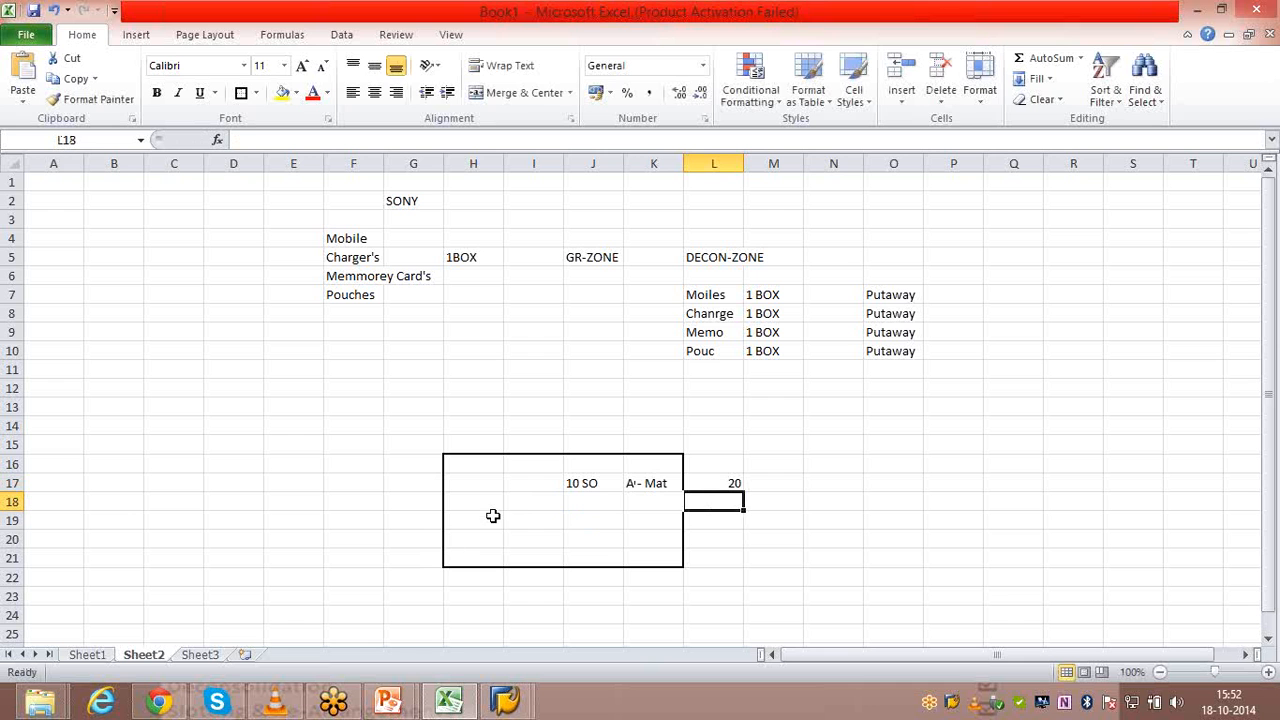
Enter the stock note "Mat A - 0 Qty" in H19 inside the outlined box.
drag(491, 517, 544, 537)
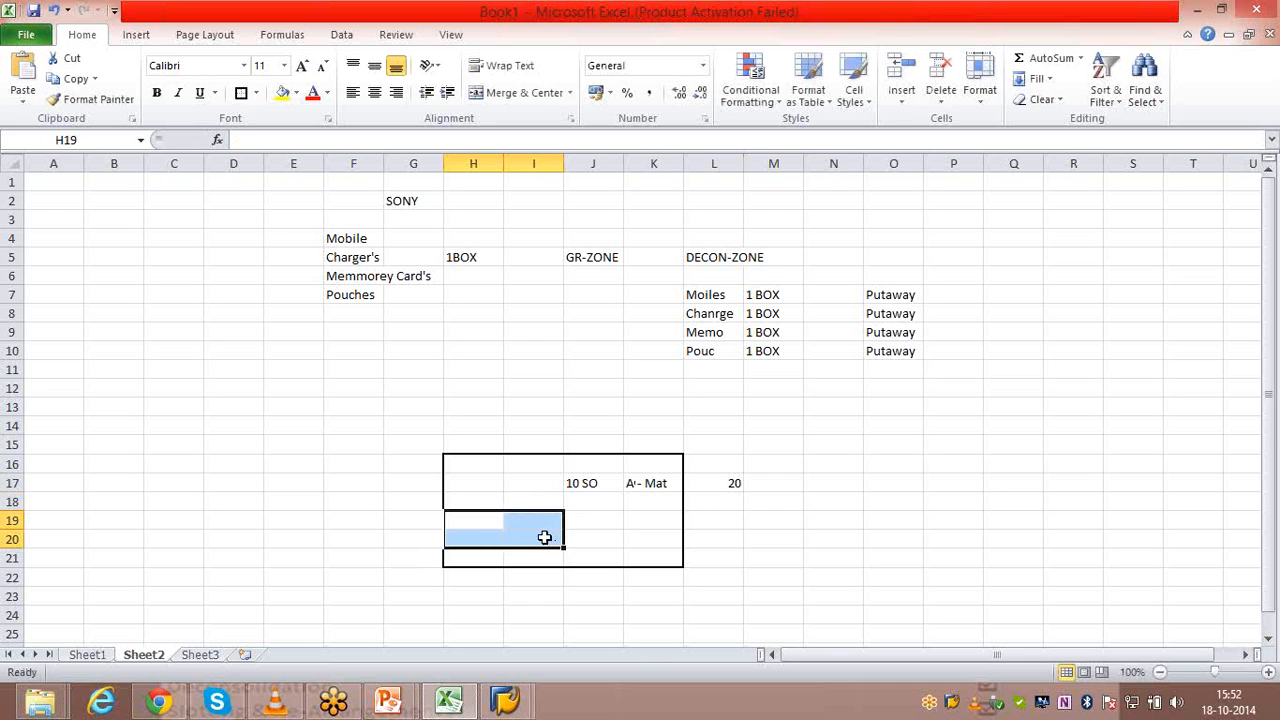
click(491, 523)
text(Mat A)
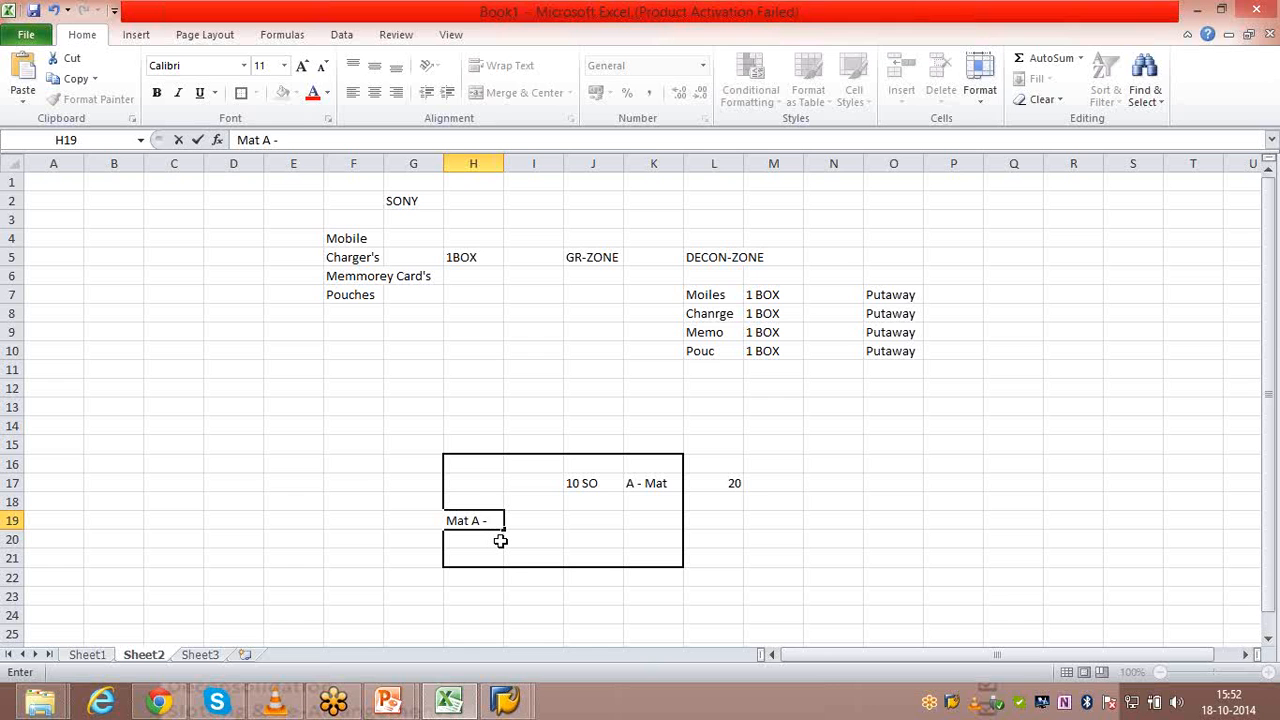
text( - 0 Qty)
key(Return)
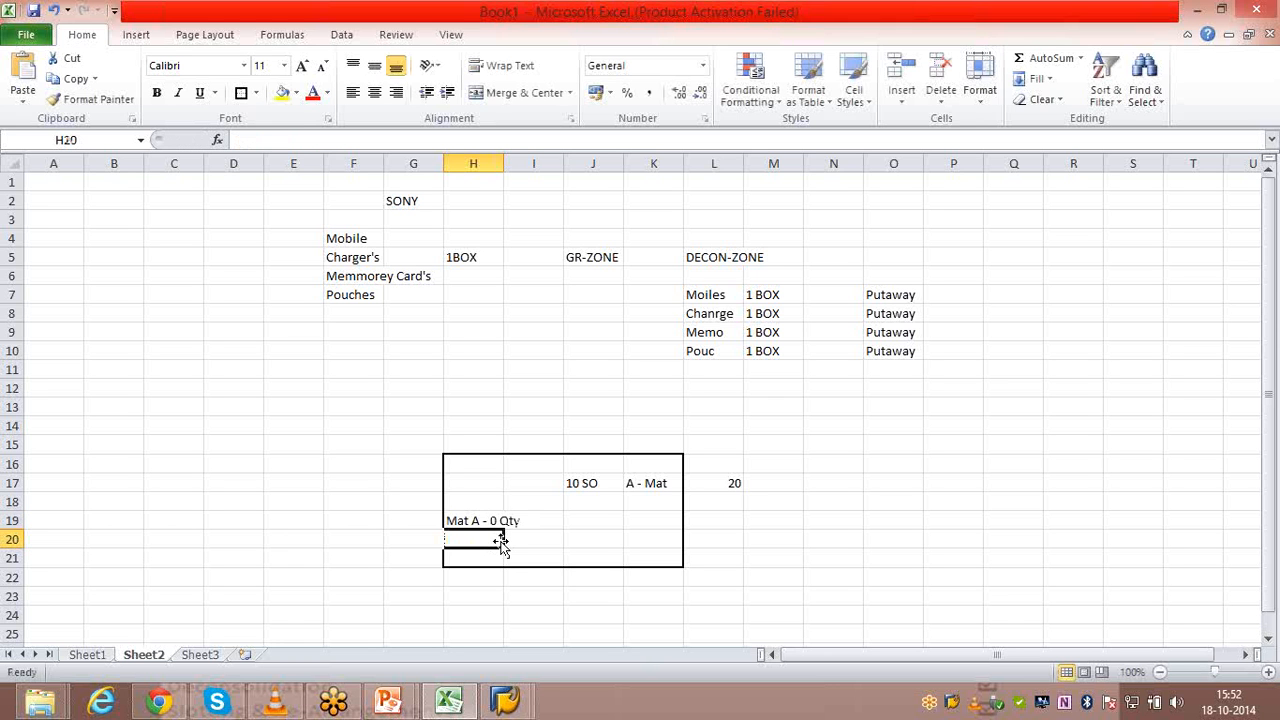
click(638, 538)
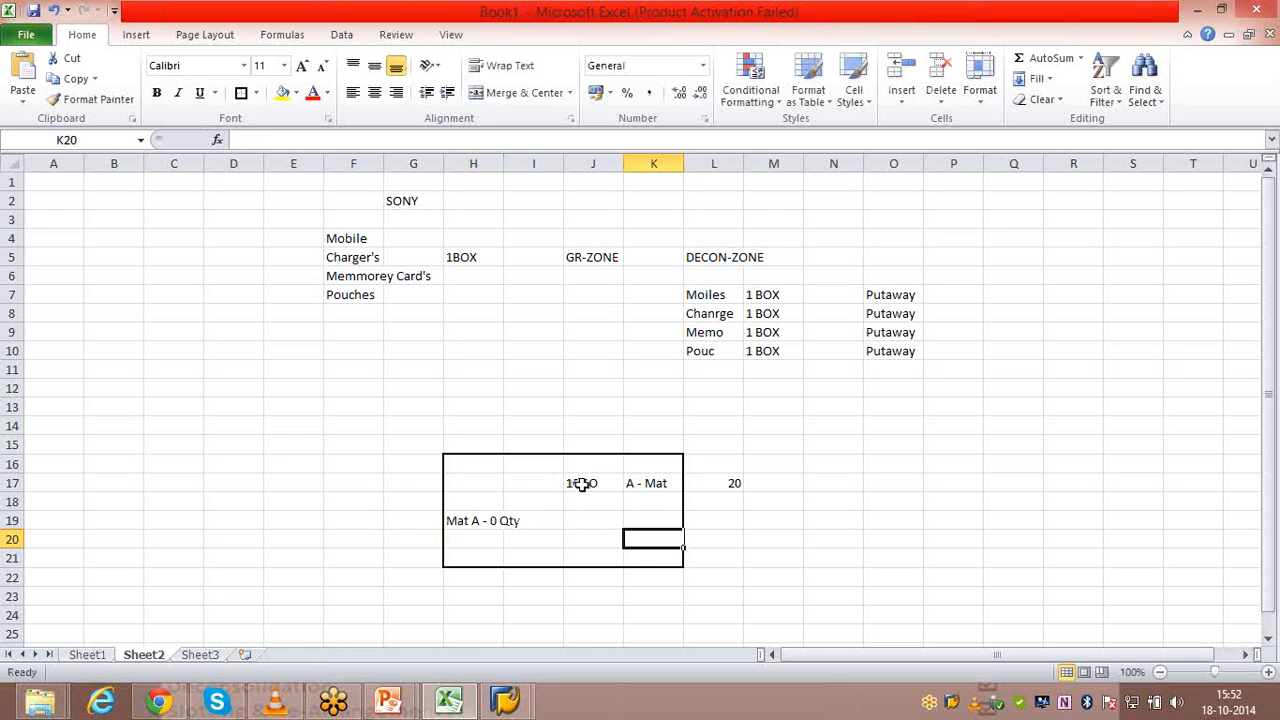
click(266, 461)
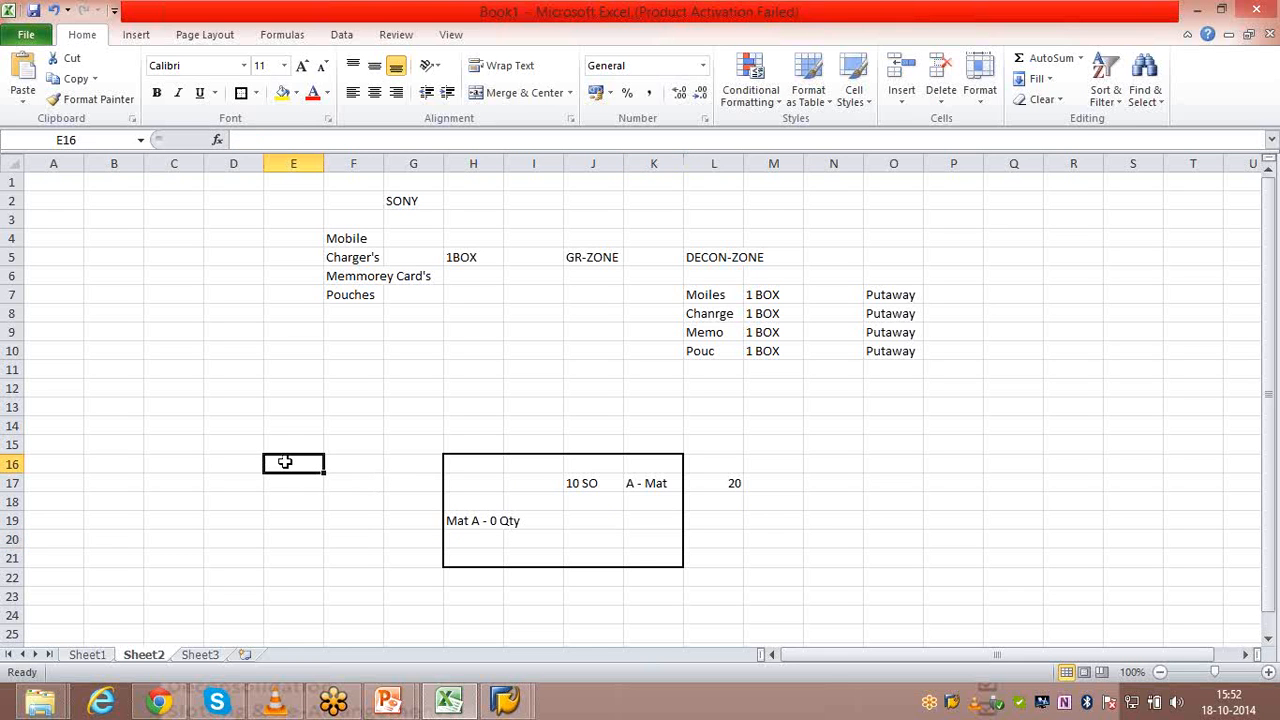
click(480, 523)
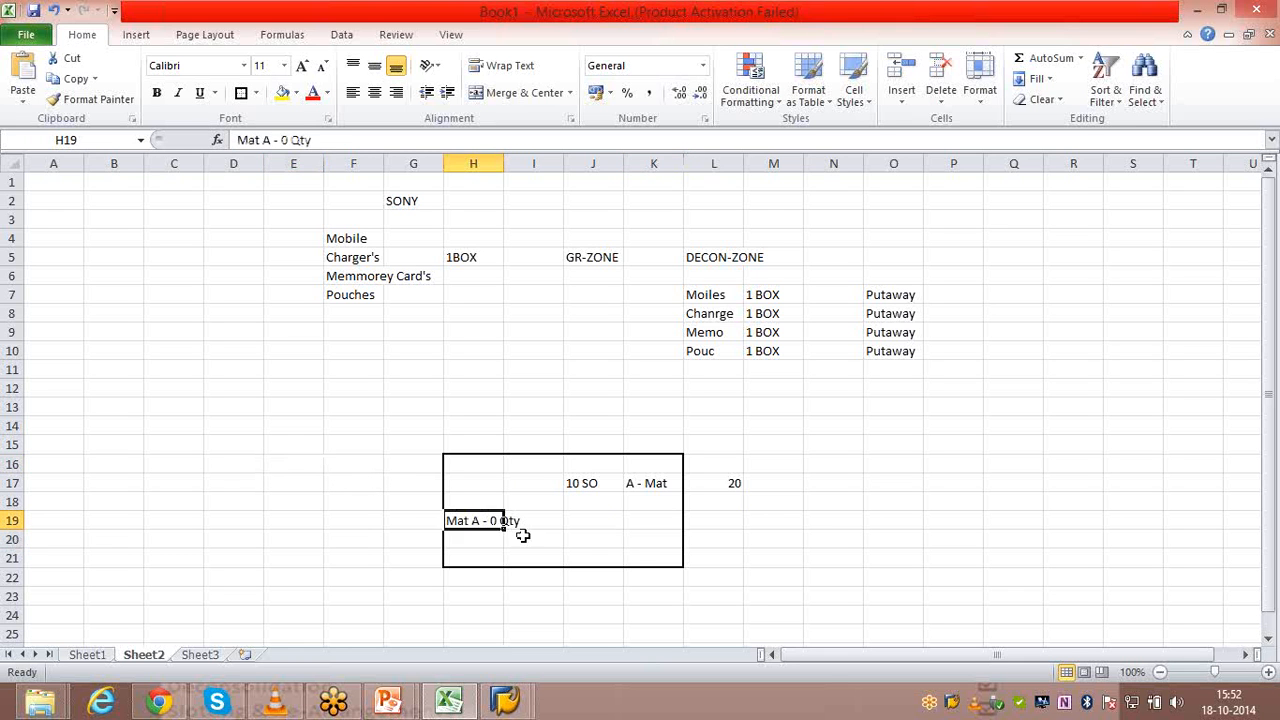
click(813, 501)
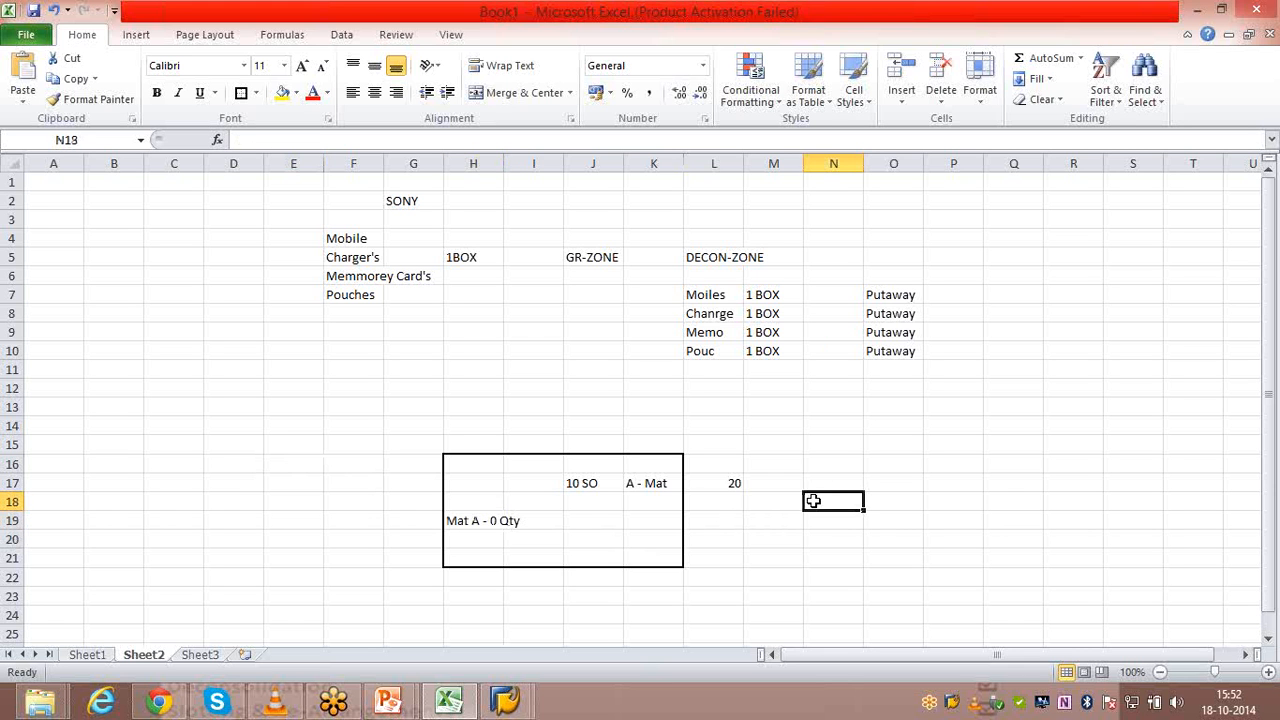
Enter "PO" in D15 and "100 qty" beside it in E15.
click(237, 446)
text(P)
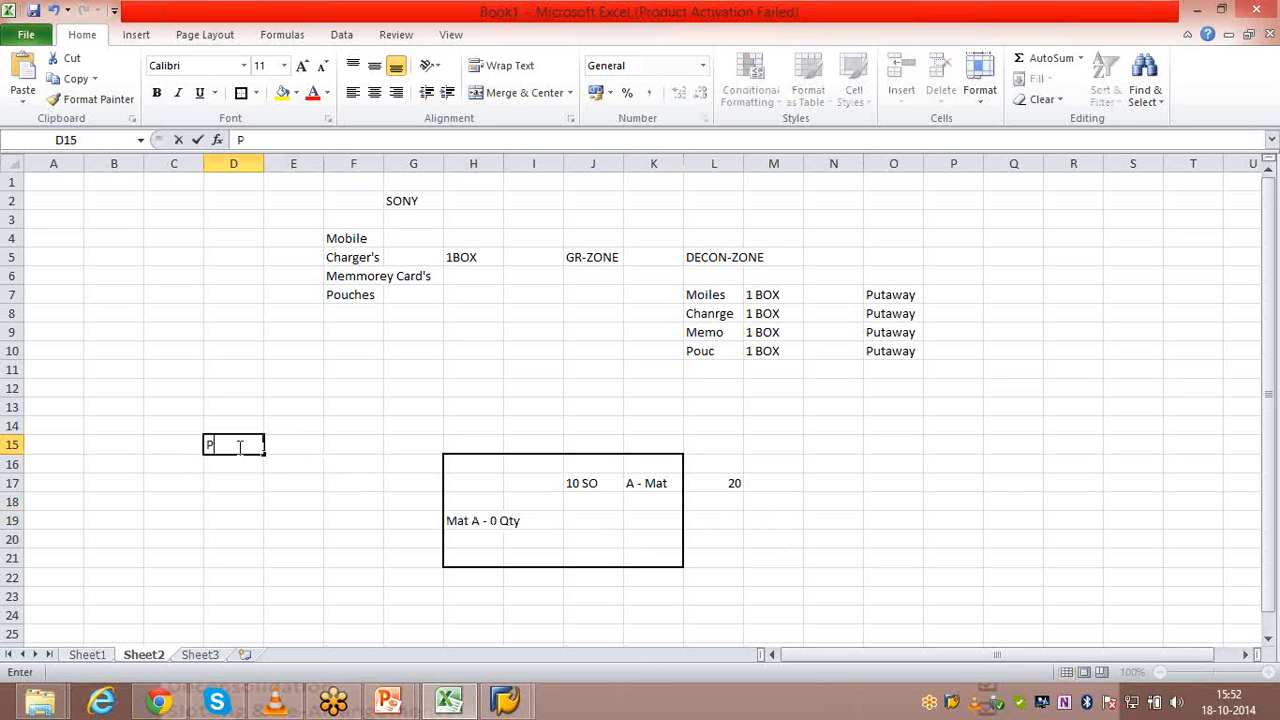
text(O)
key(Tab)
text(100 qty)
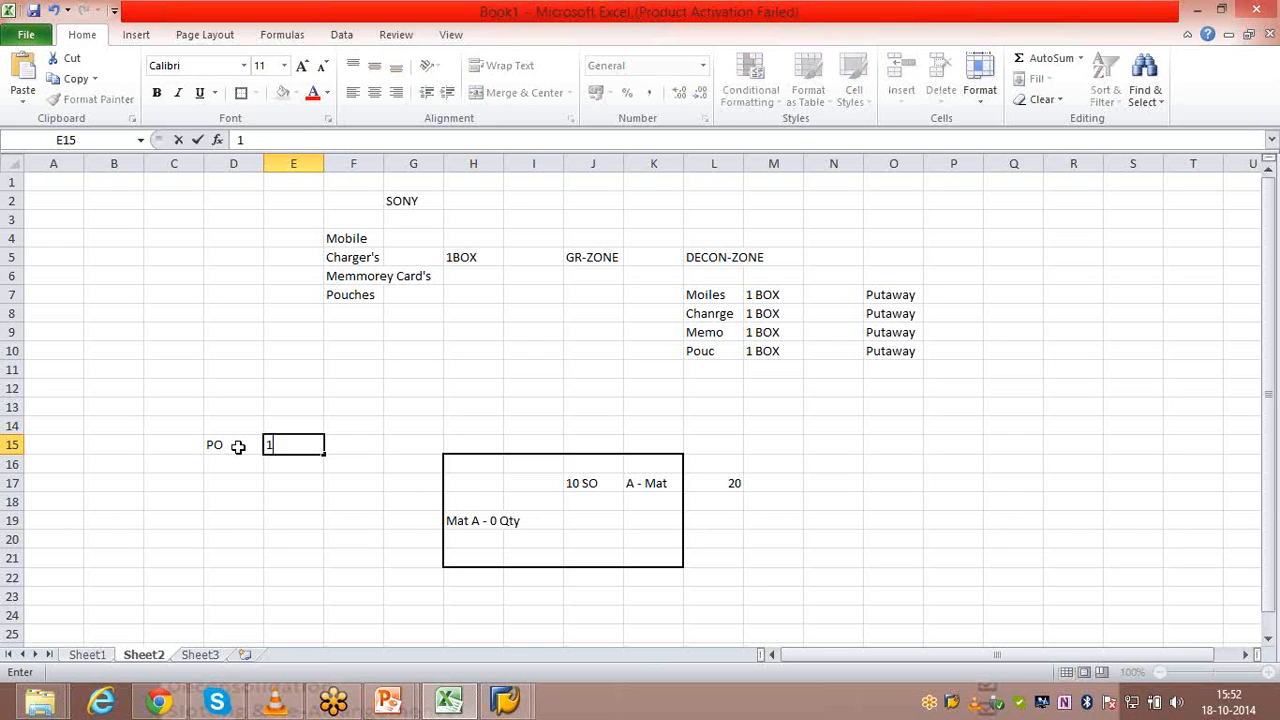
Re-enter the PO label in D15 and add the material "A" in F15 after the quantity.
click(238, 447)
key(BackSpace)
text(P/O)
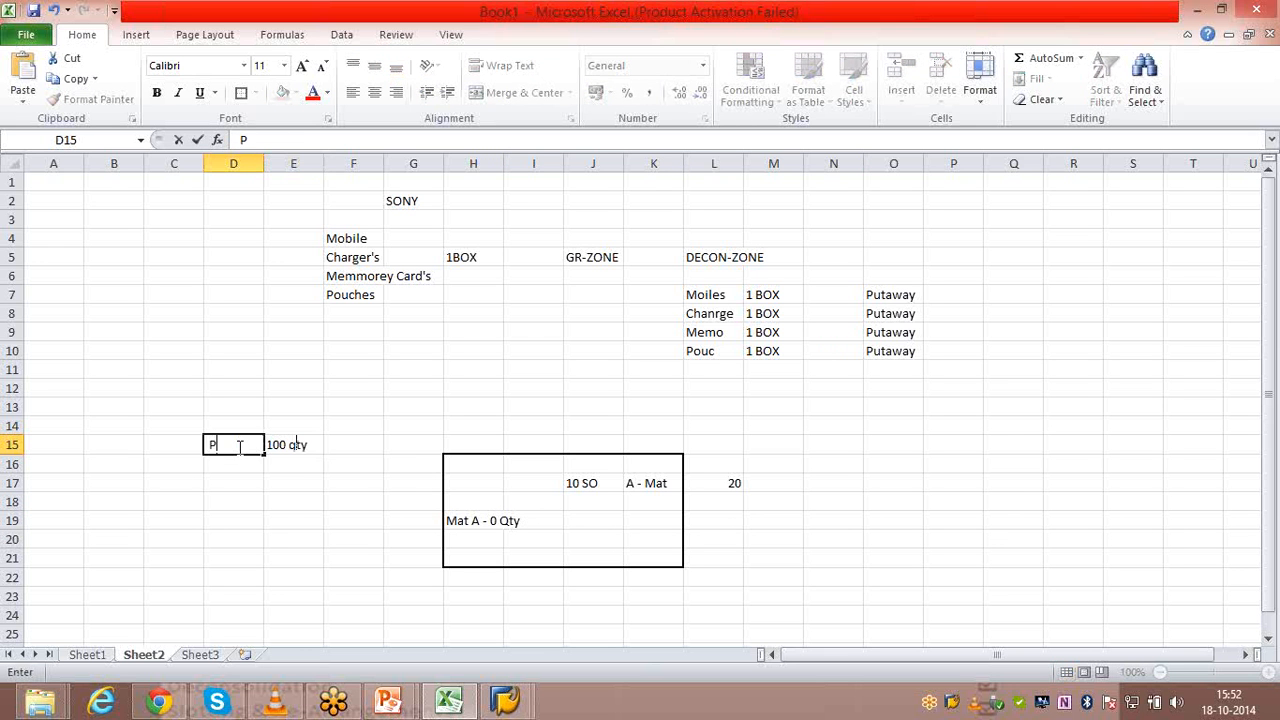
key(Tab)
key(Tab)
text(A)
key(Tab)
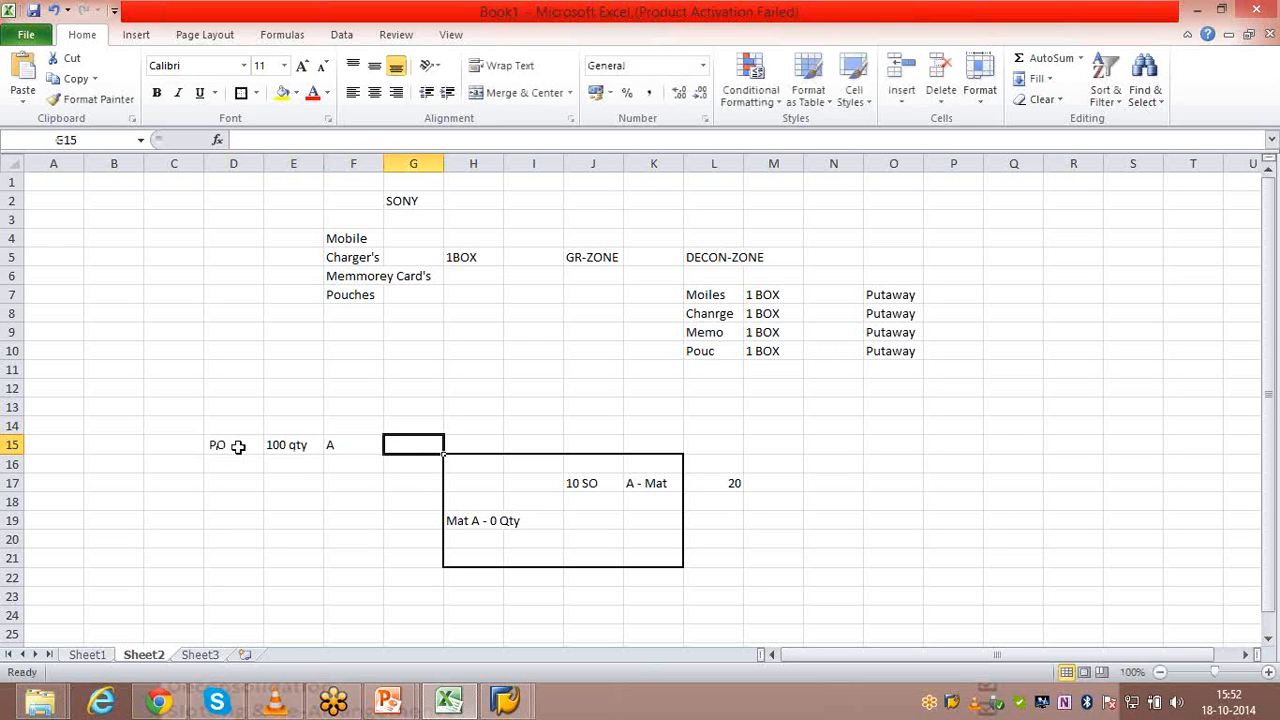
Enter the vendor label "Vendo-01" in G15 at the end of the PO row.
text(Vend)
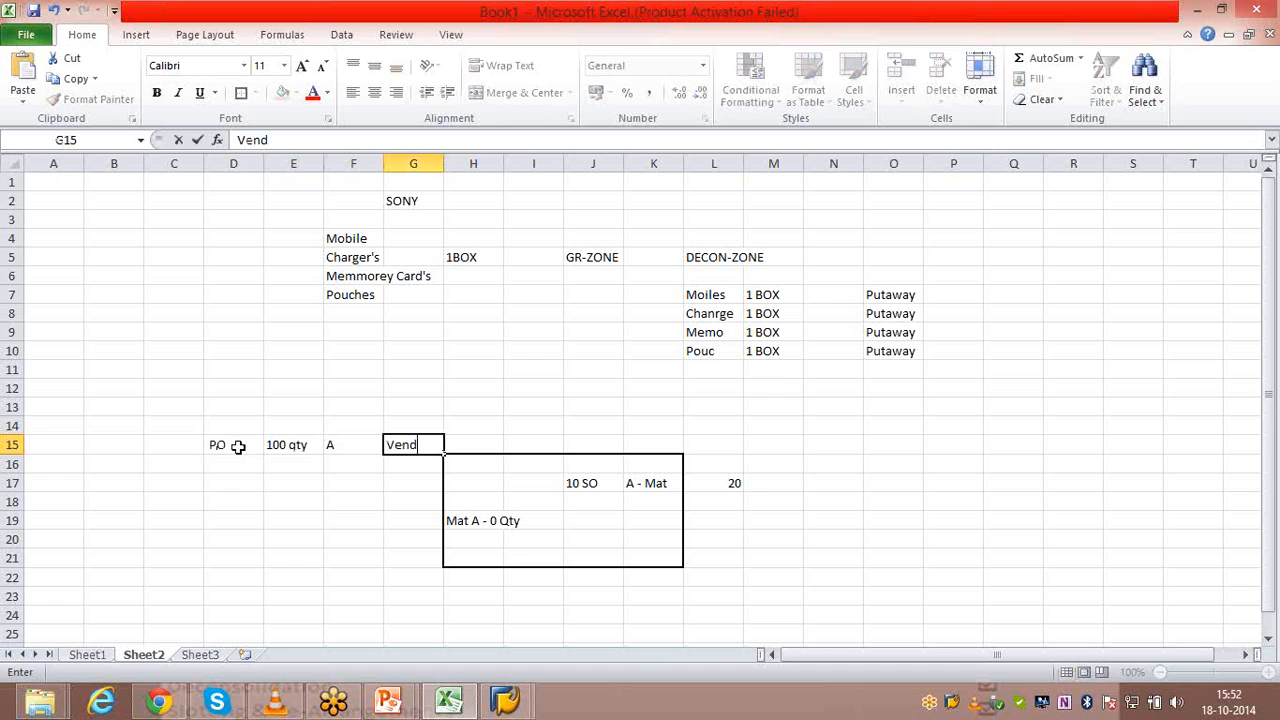
text(o-01)
key(Return)
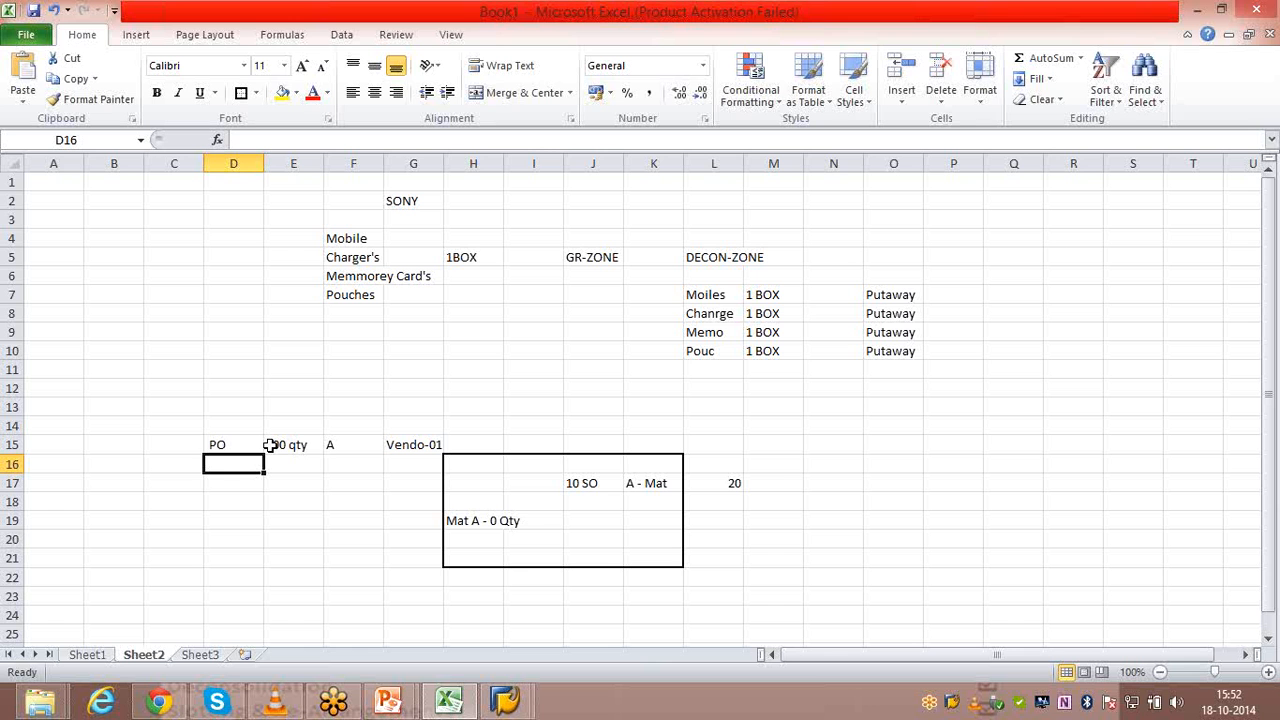
Add the goods receipt row with "MIGO" in E18, "100 qty" in F18 and "GR-ZONE" in G18.
click(298, 502)
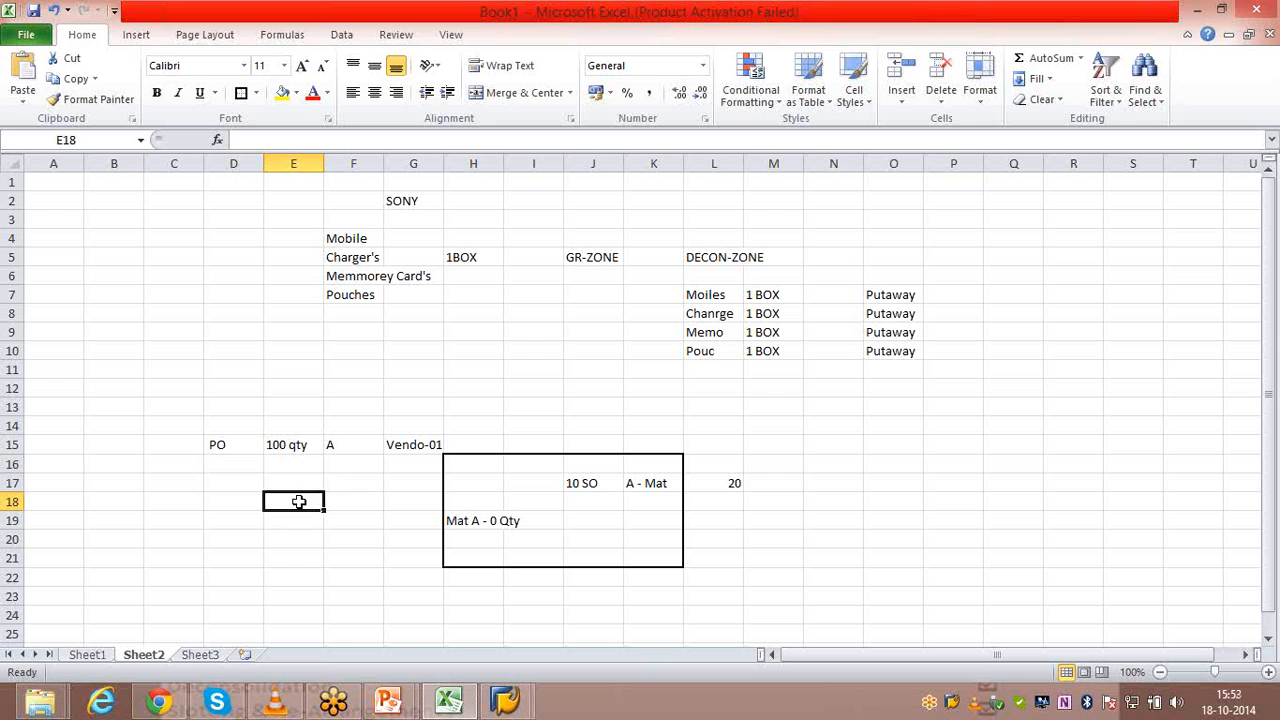
text(MIGO)
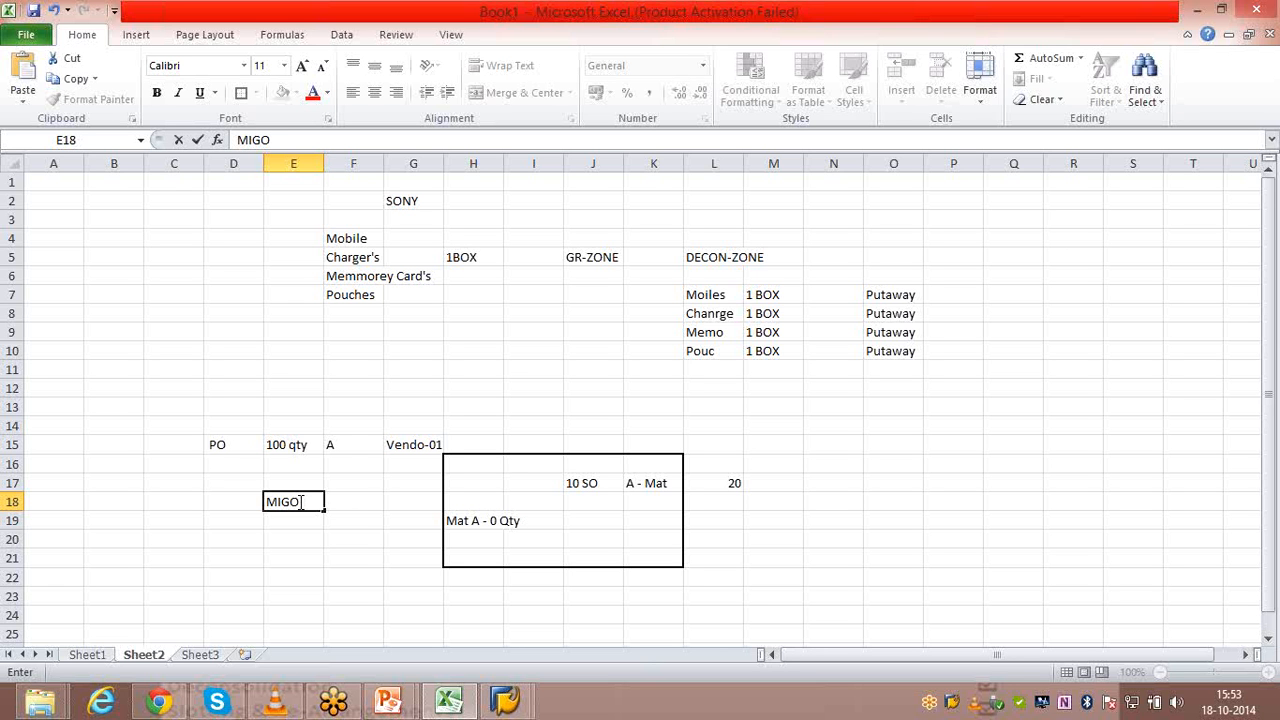
click(346, 502)
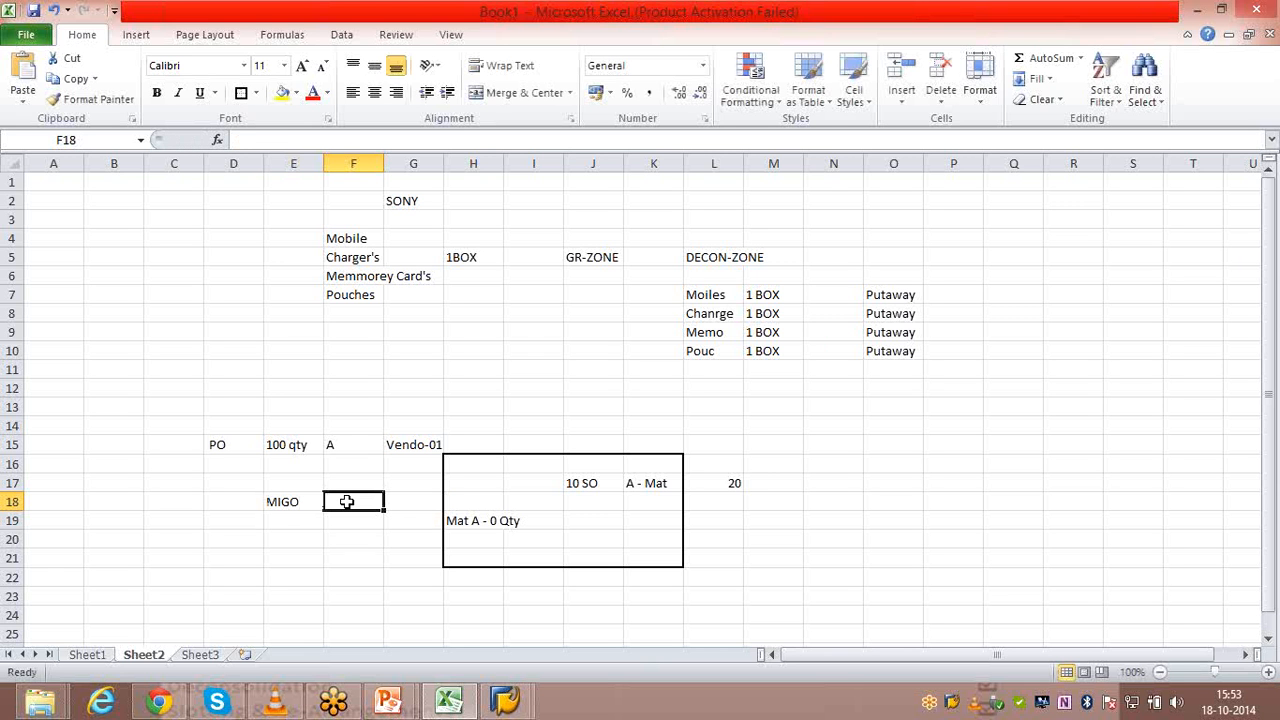
text(100 qt)
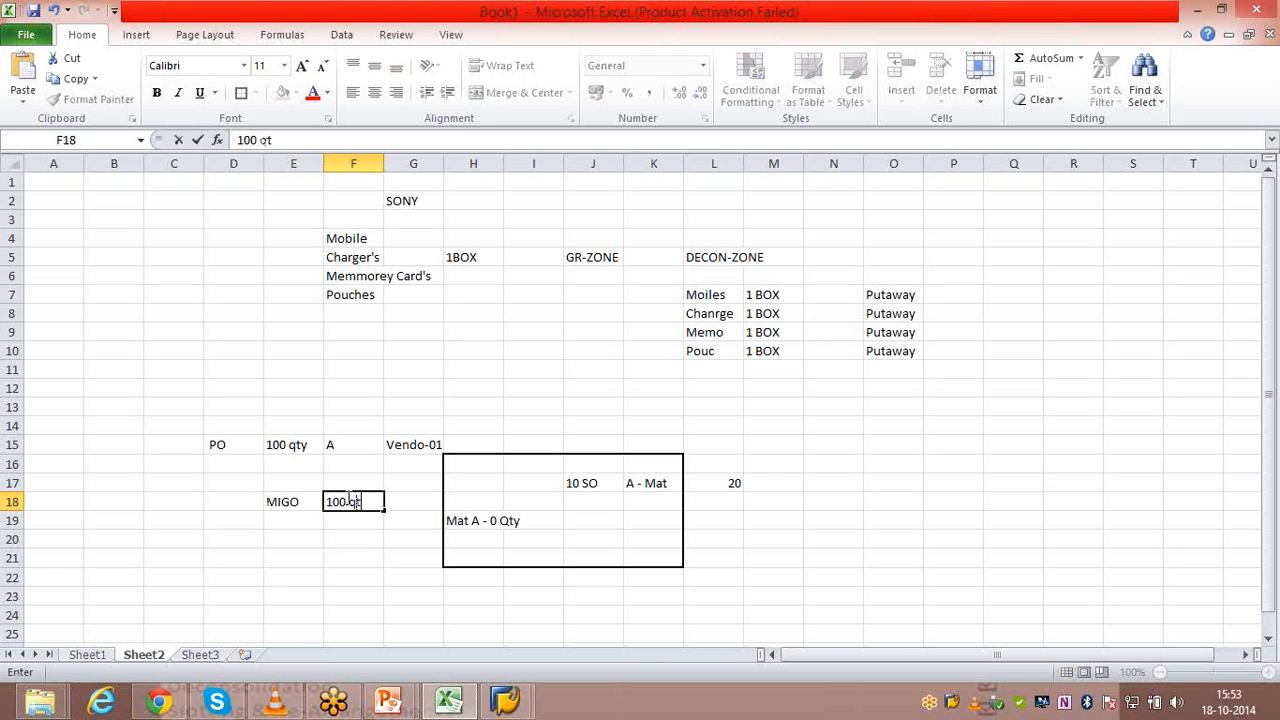
text(y)
key(Tab)
text(GR)
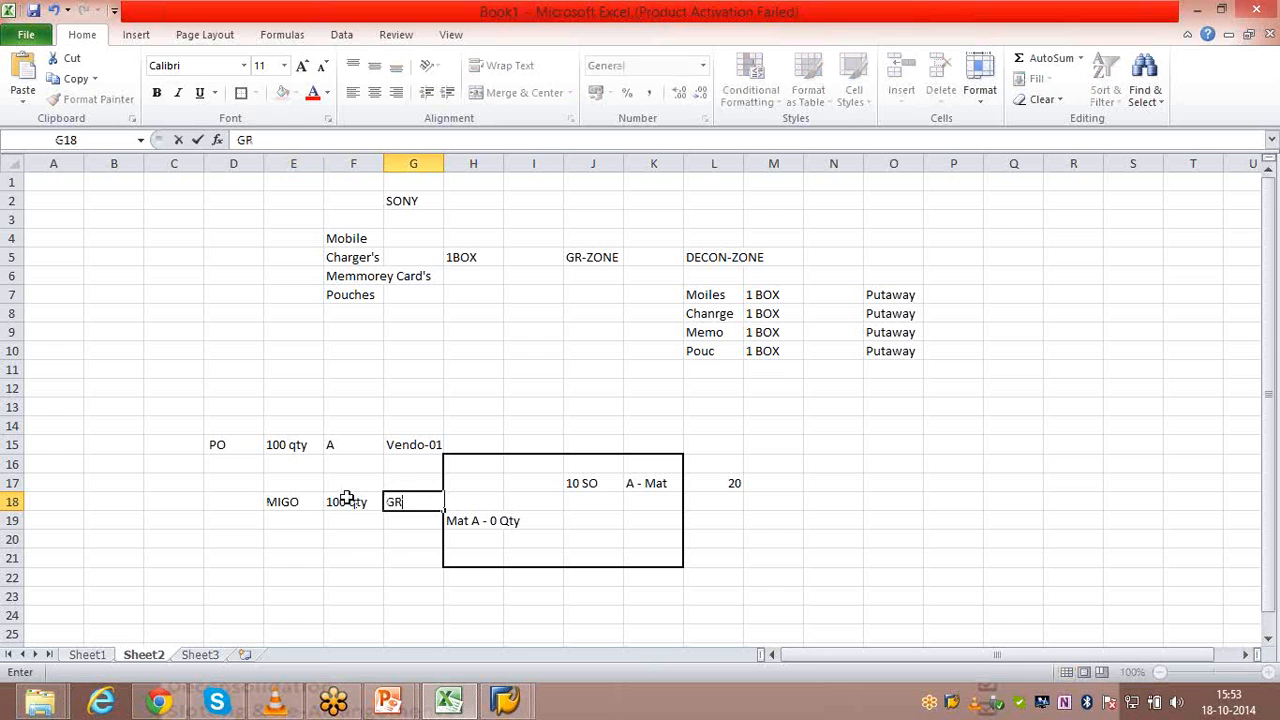
text(-ZONE)
key(Return)
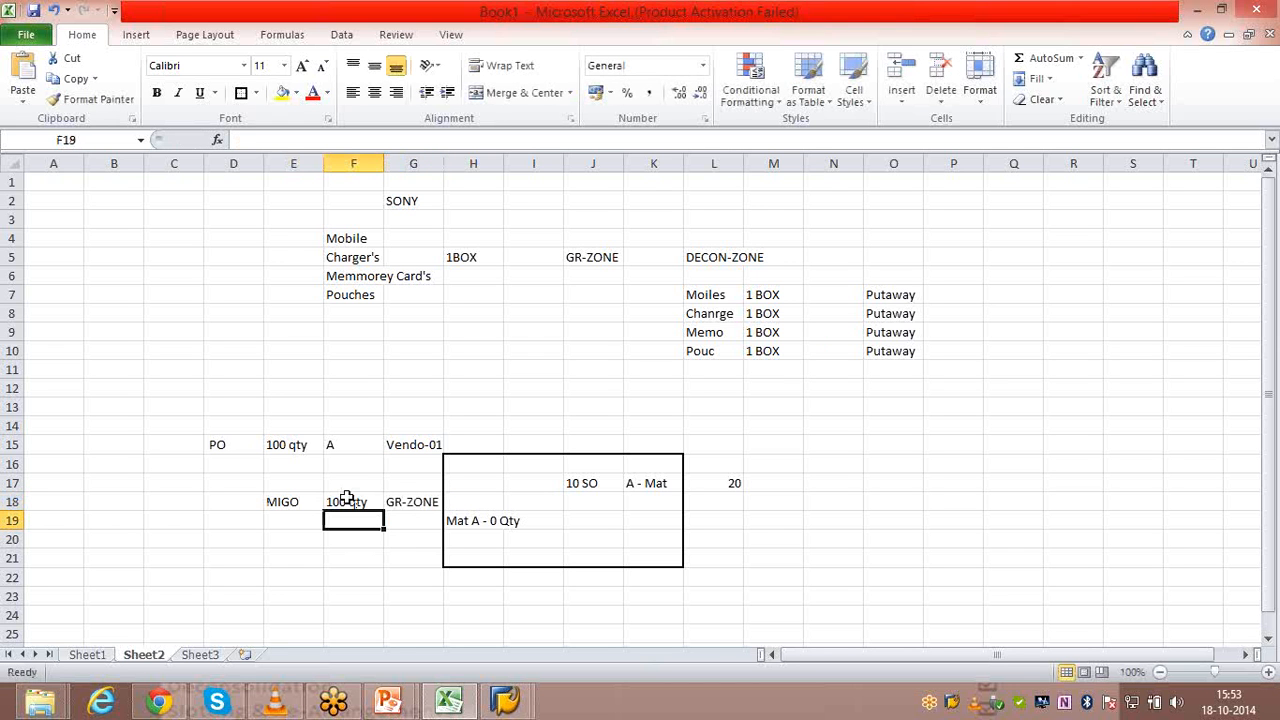
click(397, 502)
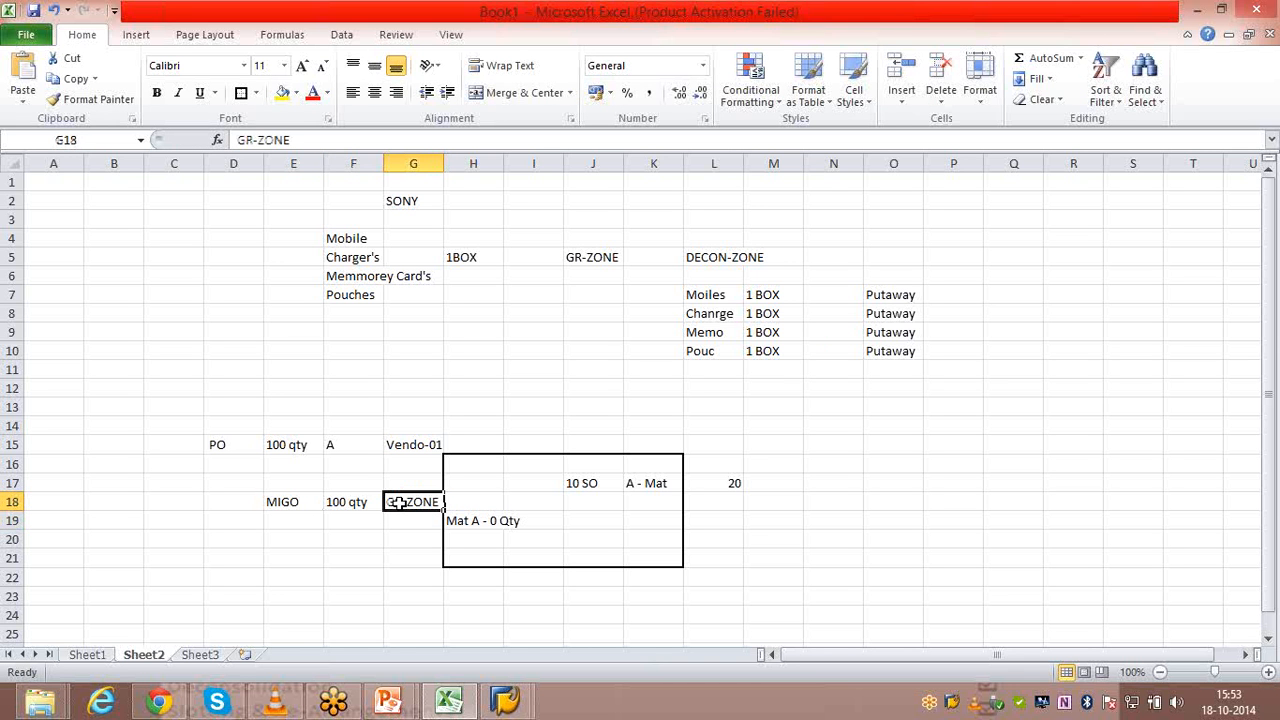
click(595, 553)
click(408, 502)
click(366, 505)
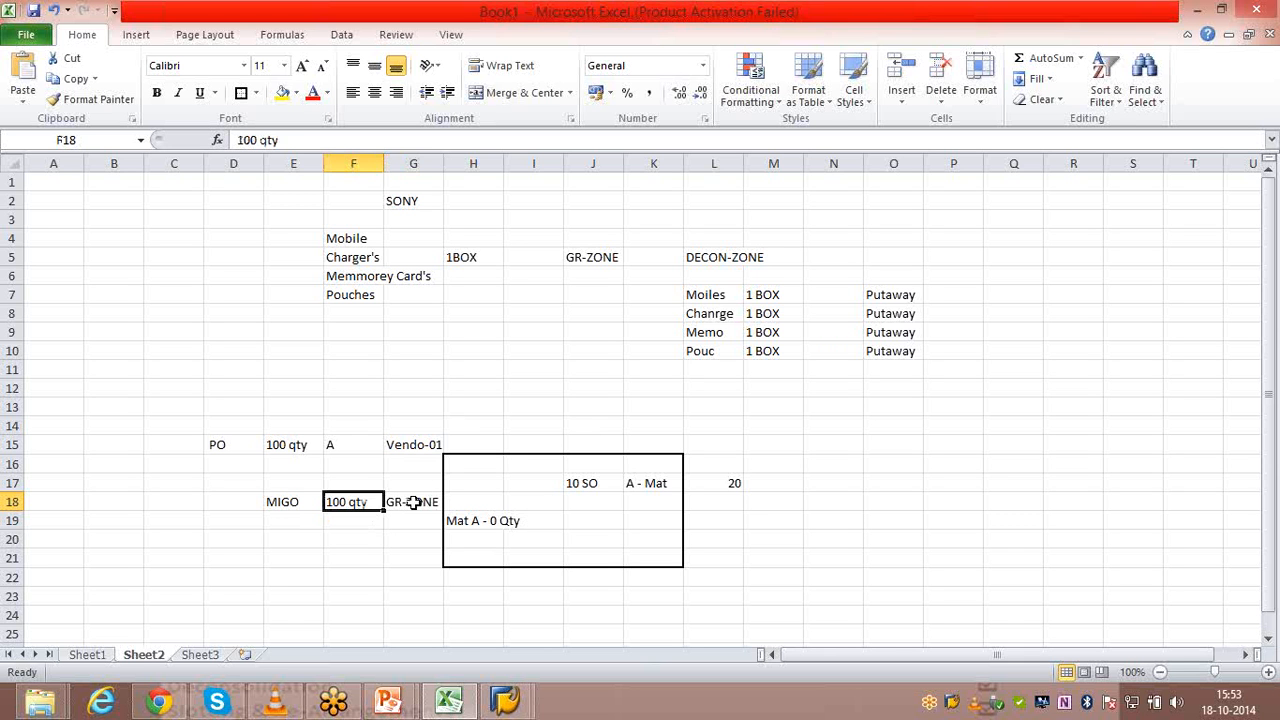
click(363, 525)
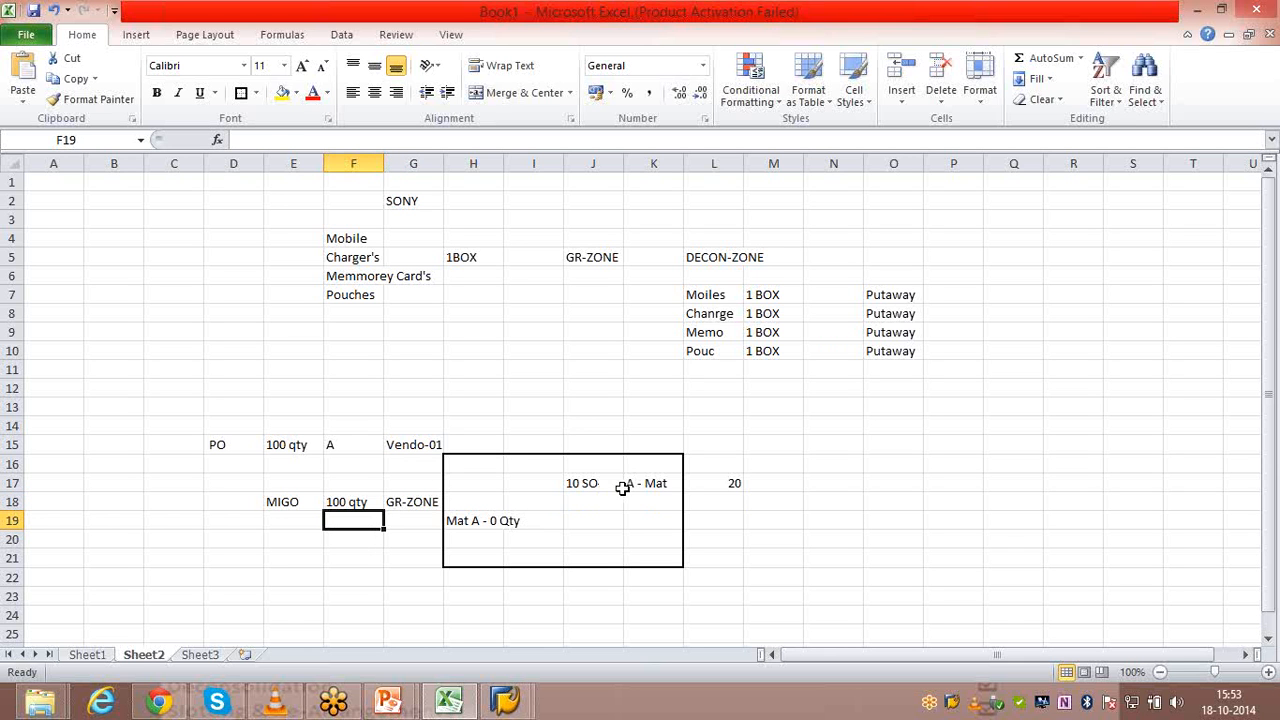
click(724, 483)
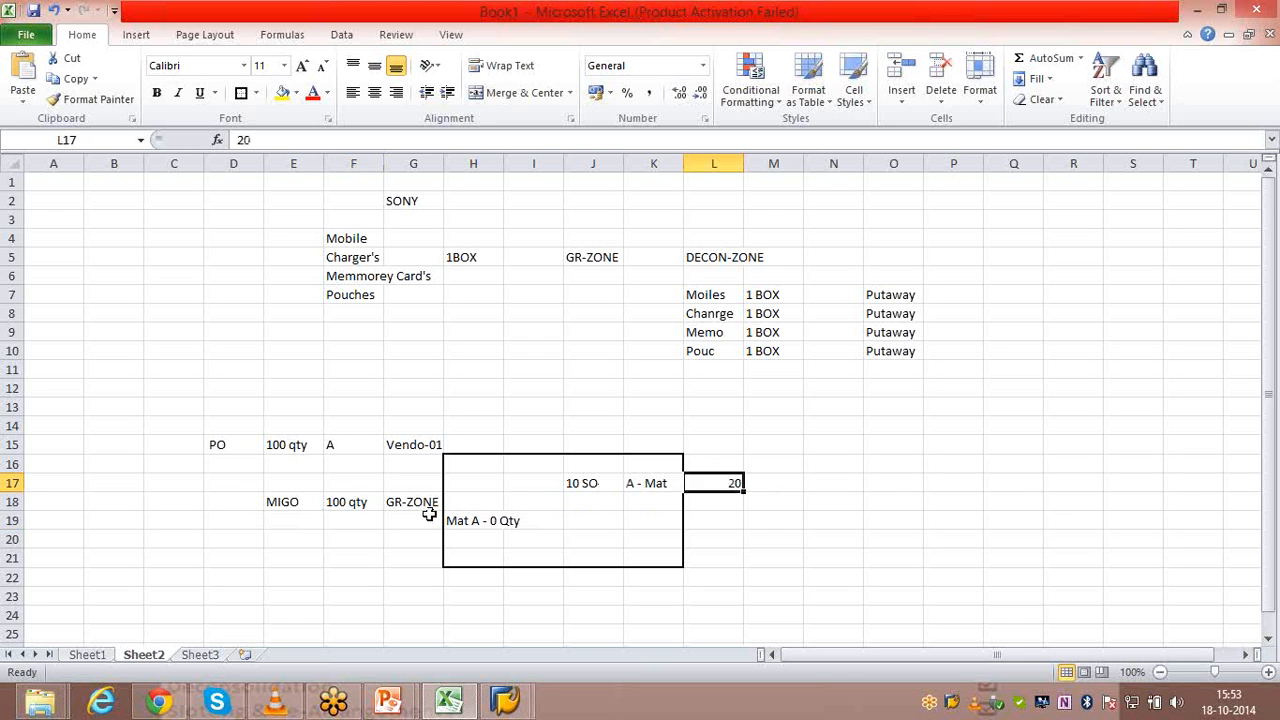
Split the received quantity below the MIGO row by entering 20 in F20 and 80 in F21.
click(366, 539)
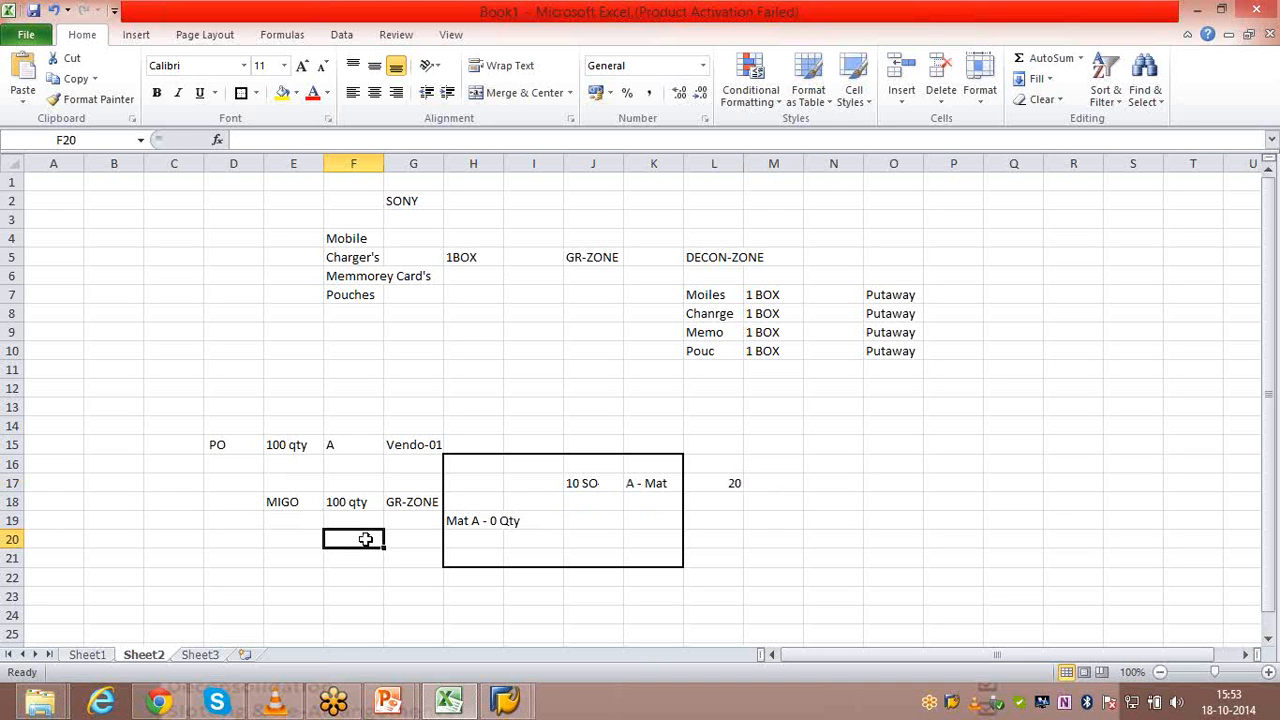
text(20)
key(Return)
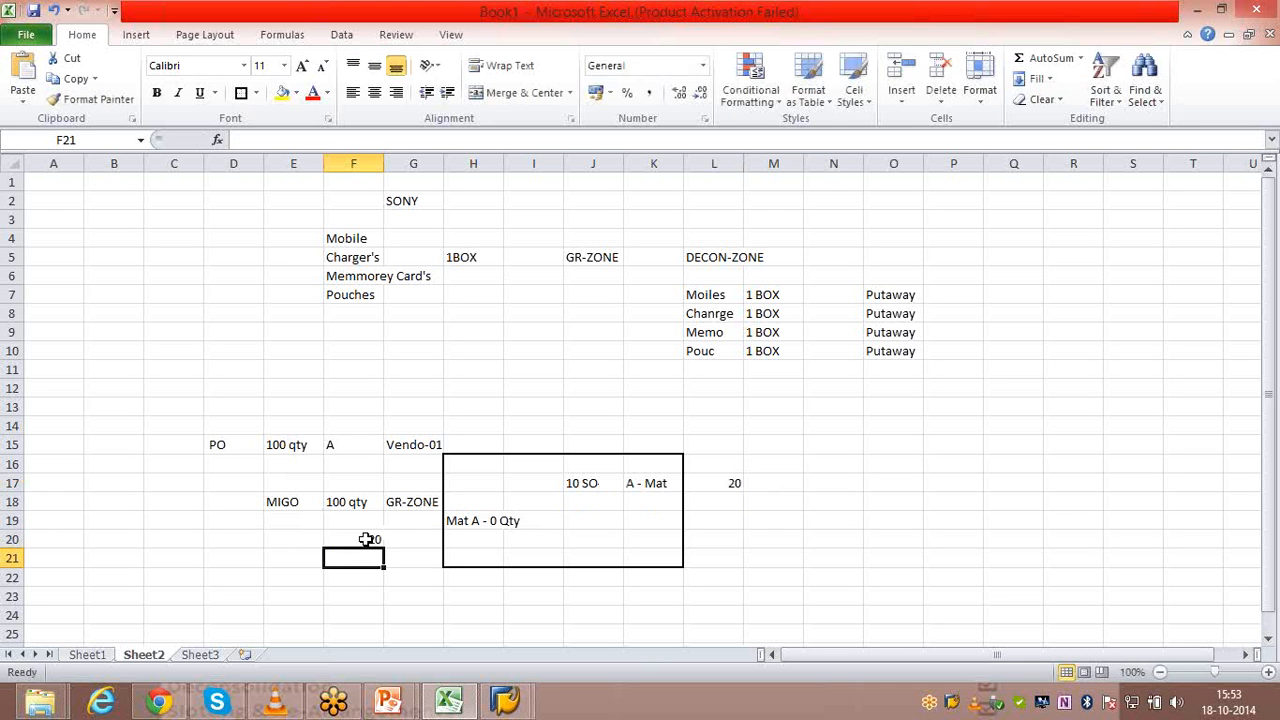
text(80)
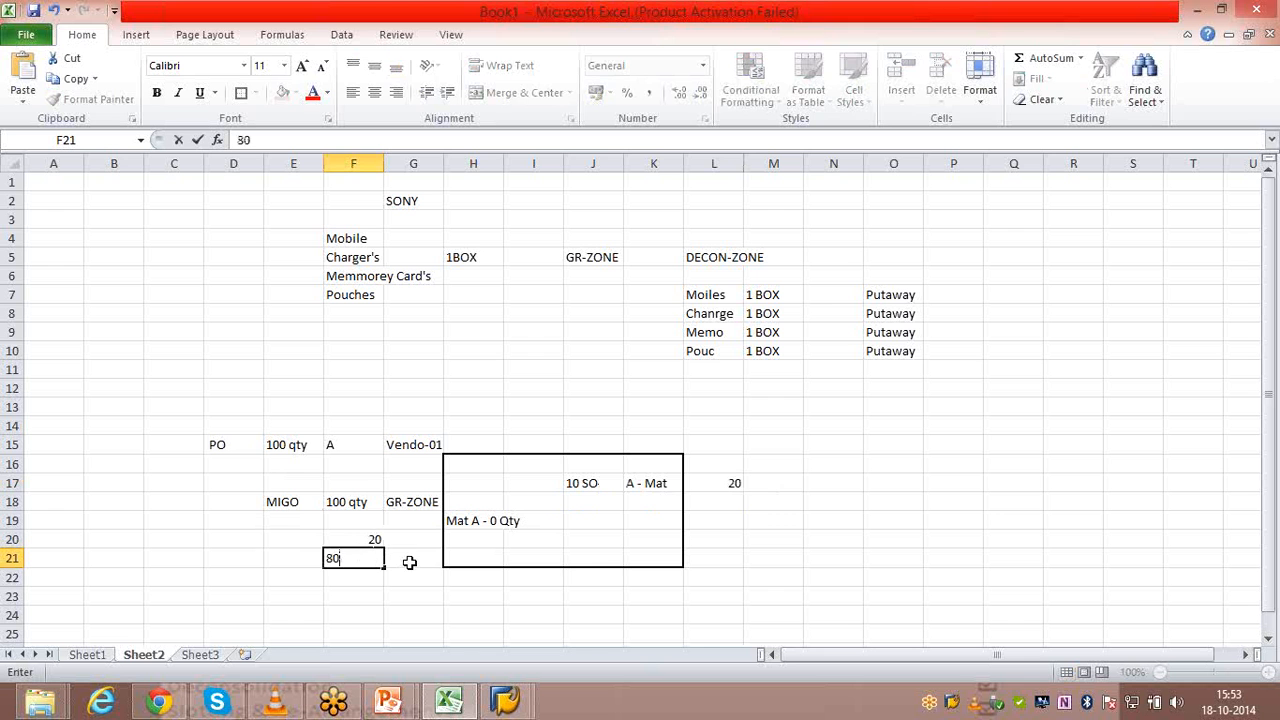
click(410, 560)
click(358, 538)
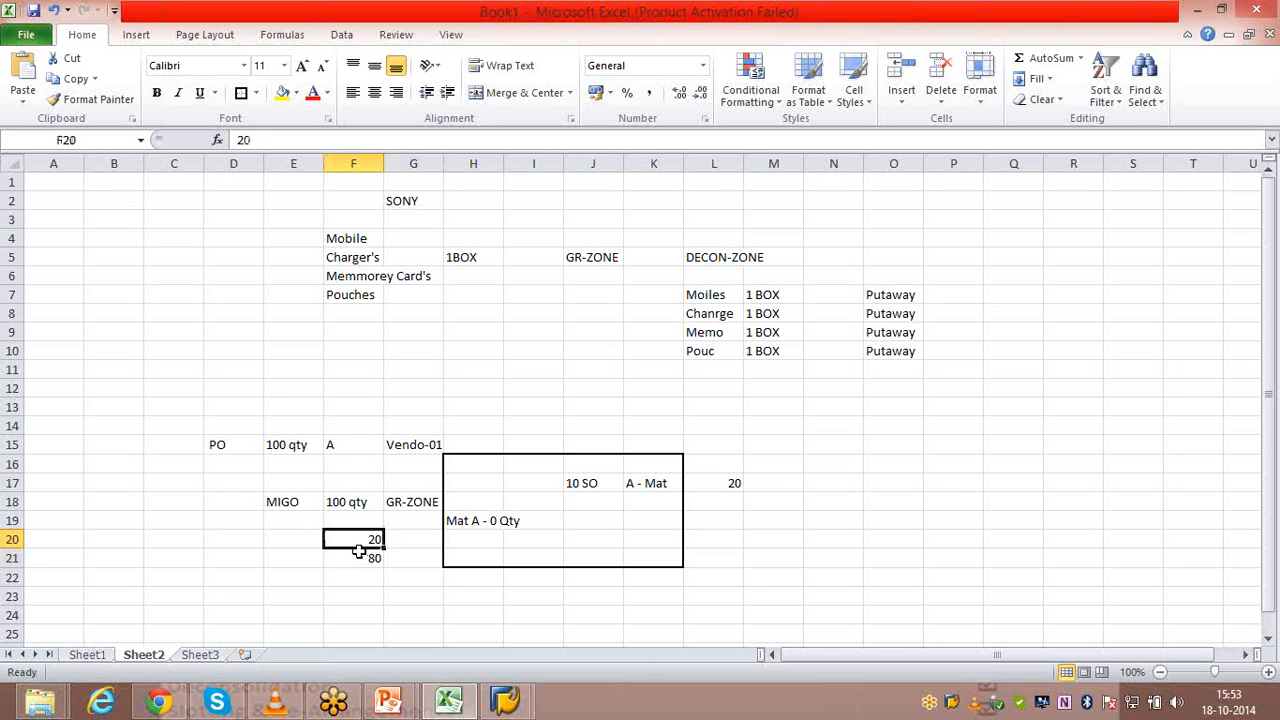
click(358, 557)
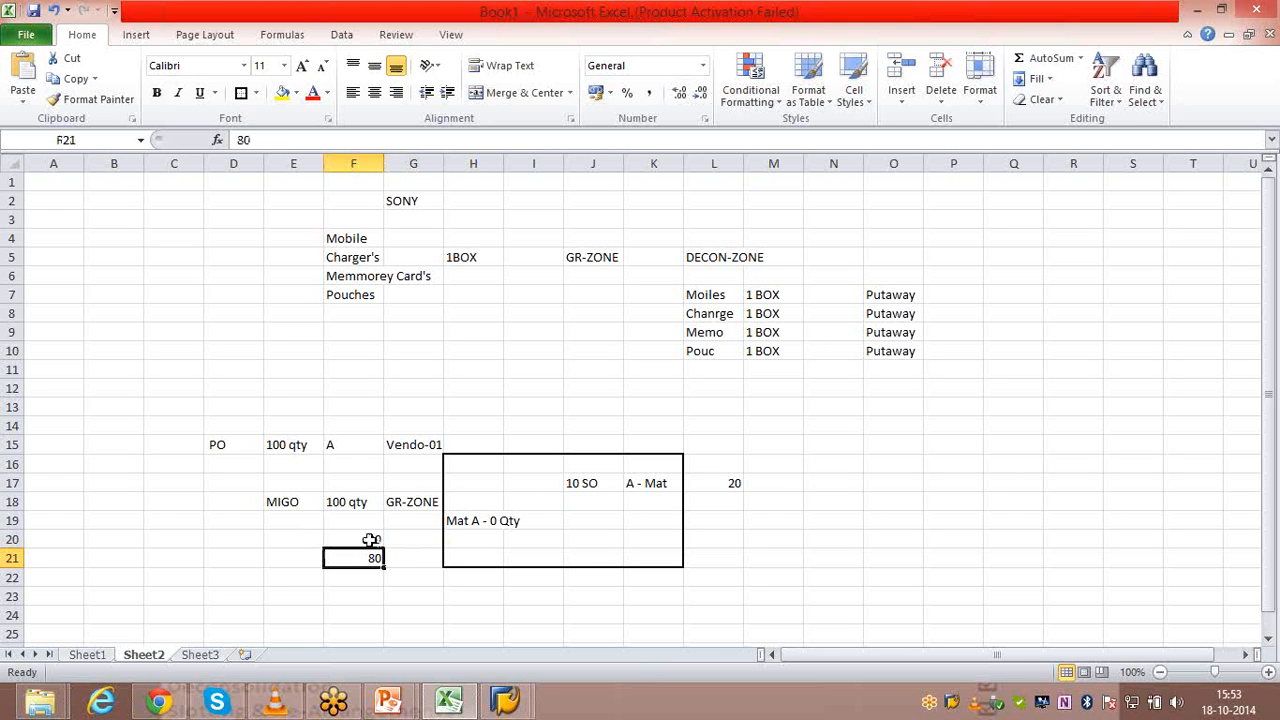
click(370, 540)
Enter "GI-ZONE" in L20, just outside the outlined warehouse box.
drag(700, 554, 709, 546)
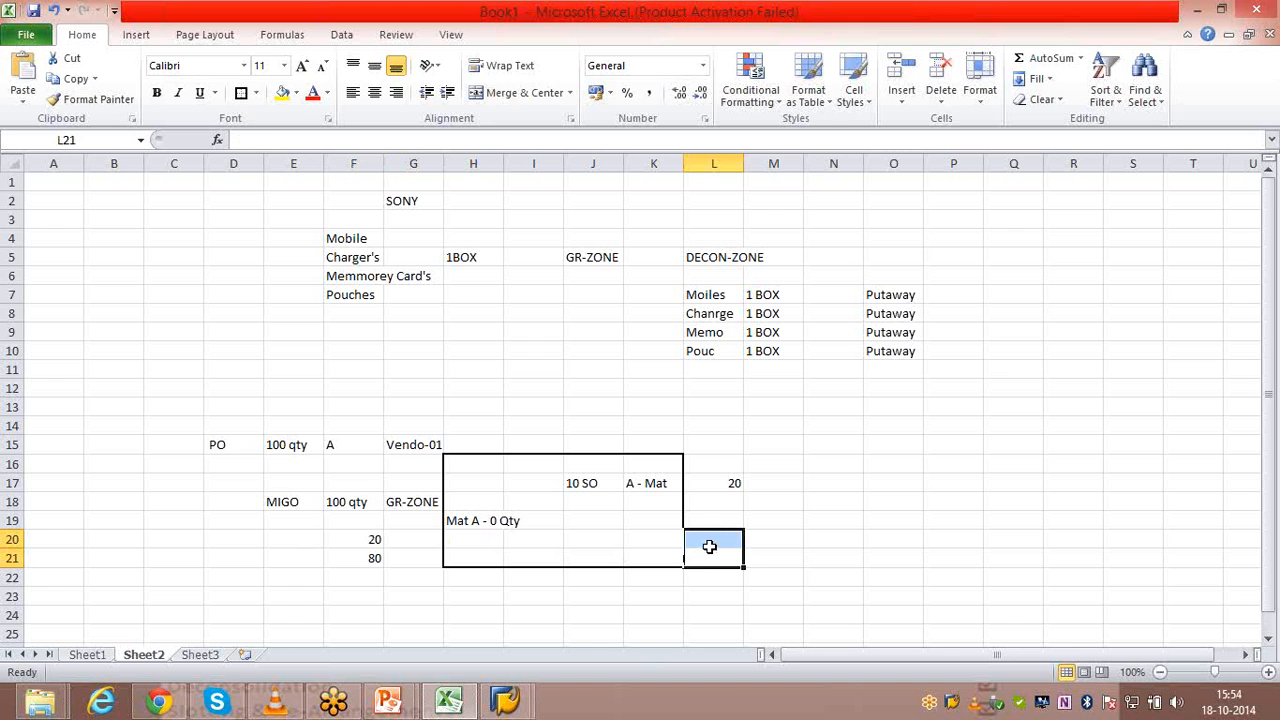
click(709, 544)
text(GI)
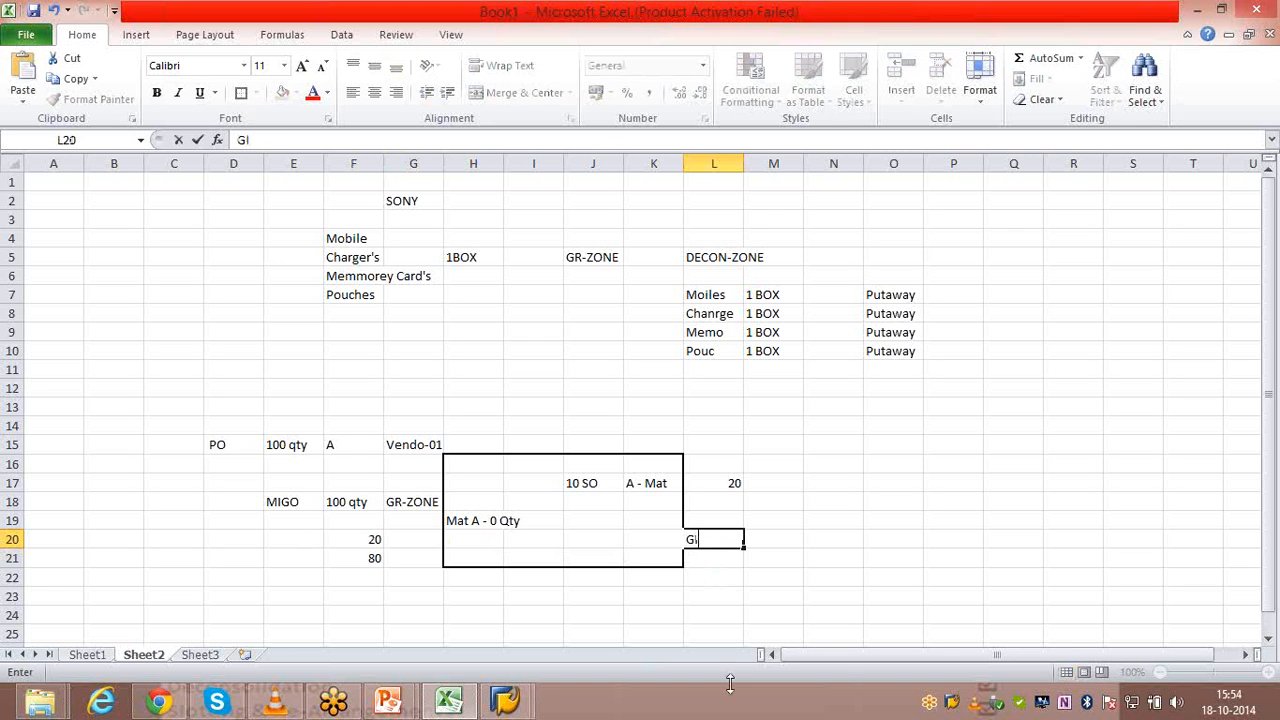
text(-ZONE)
key(Return)
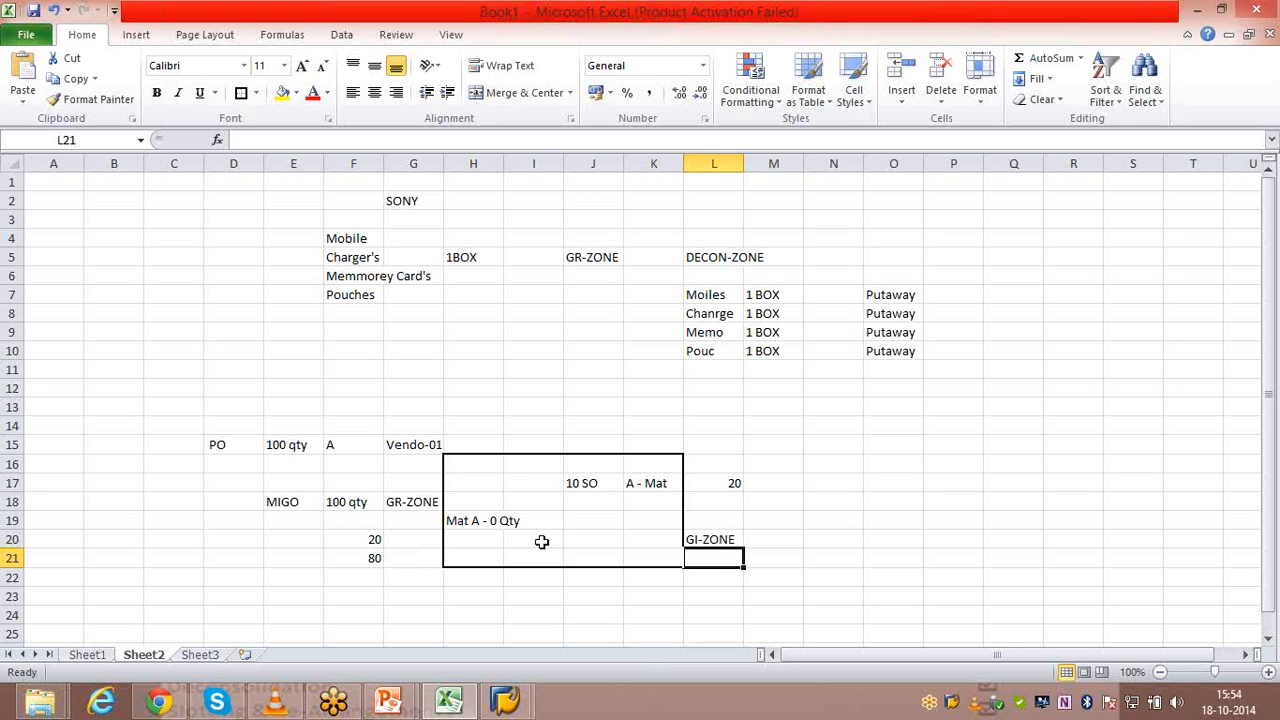
click(462, 540)
drag(510, 542, 641, 552)
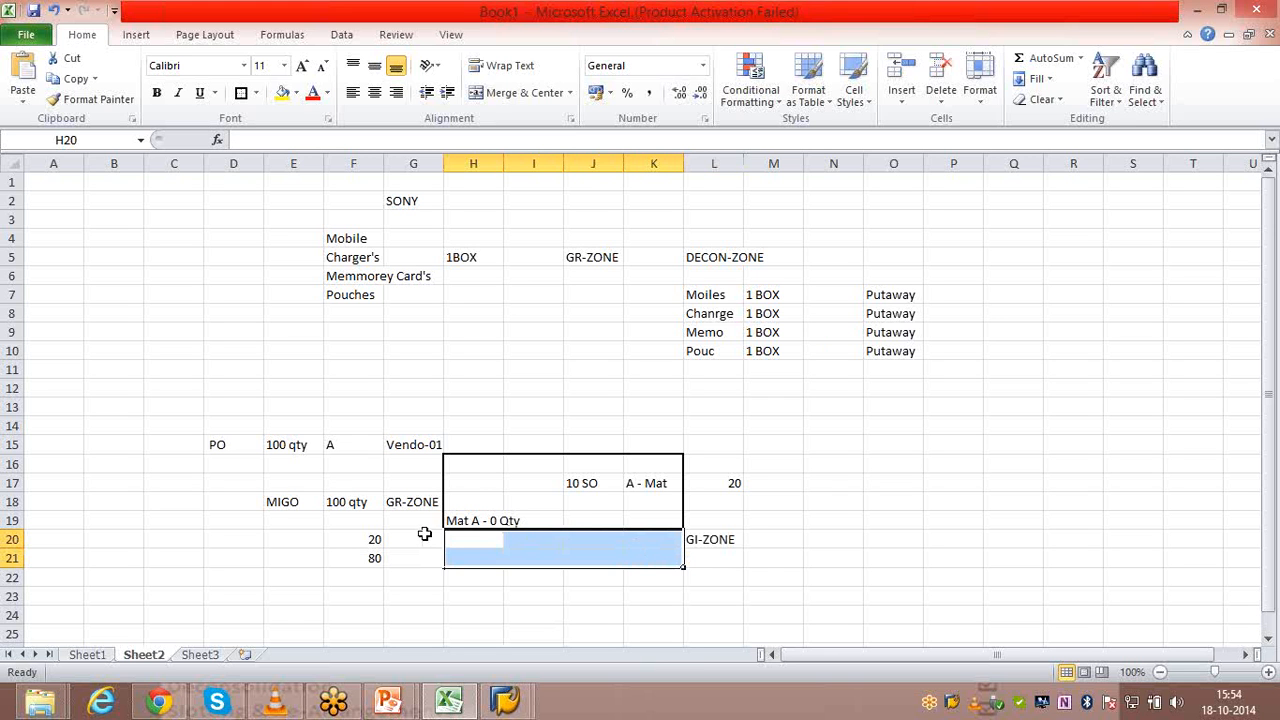
drag(474, 466, 646, 561)
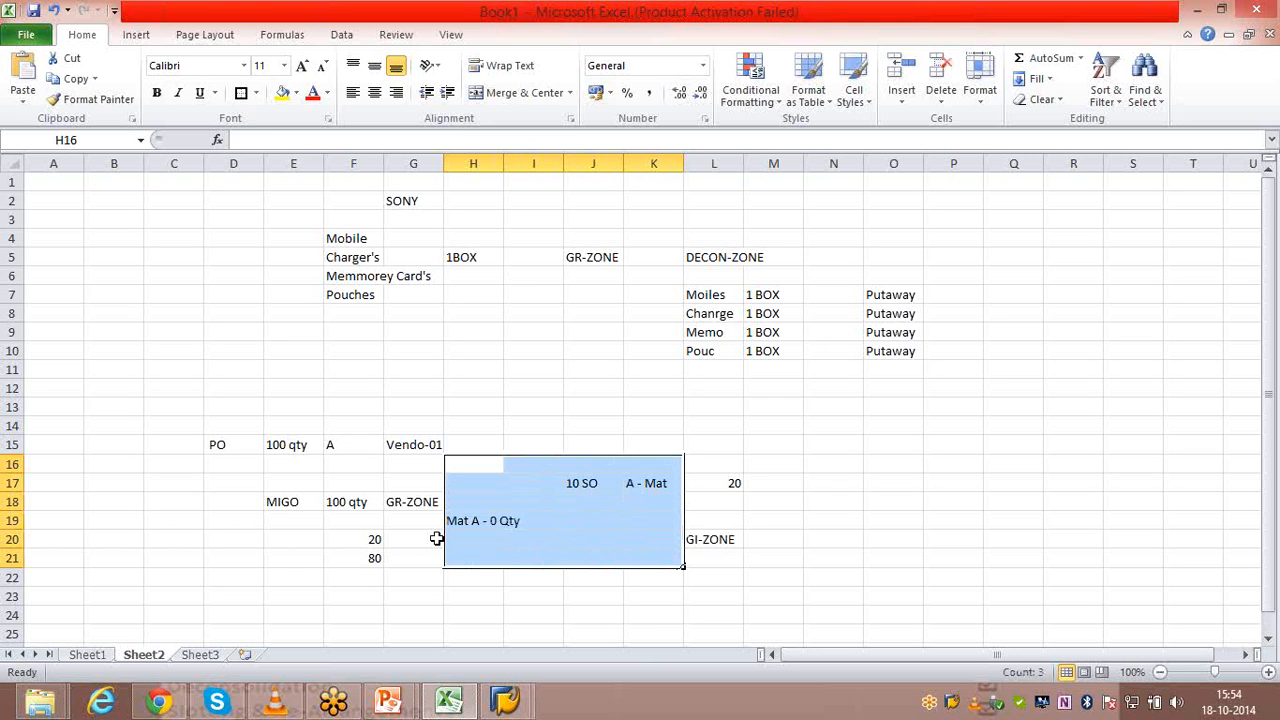
click(366, 539)
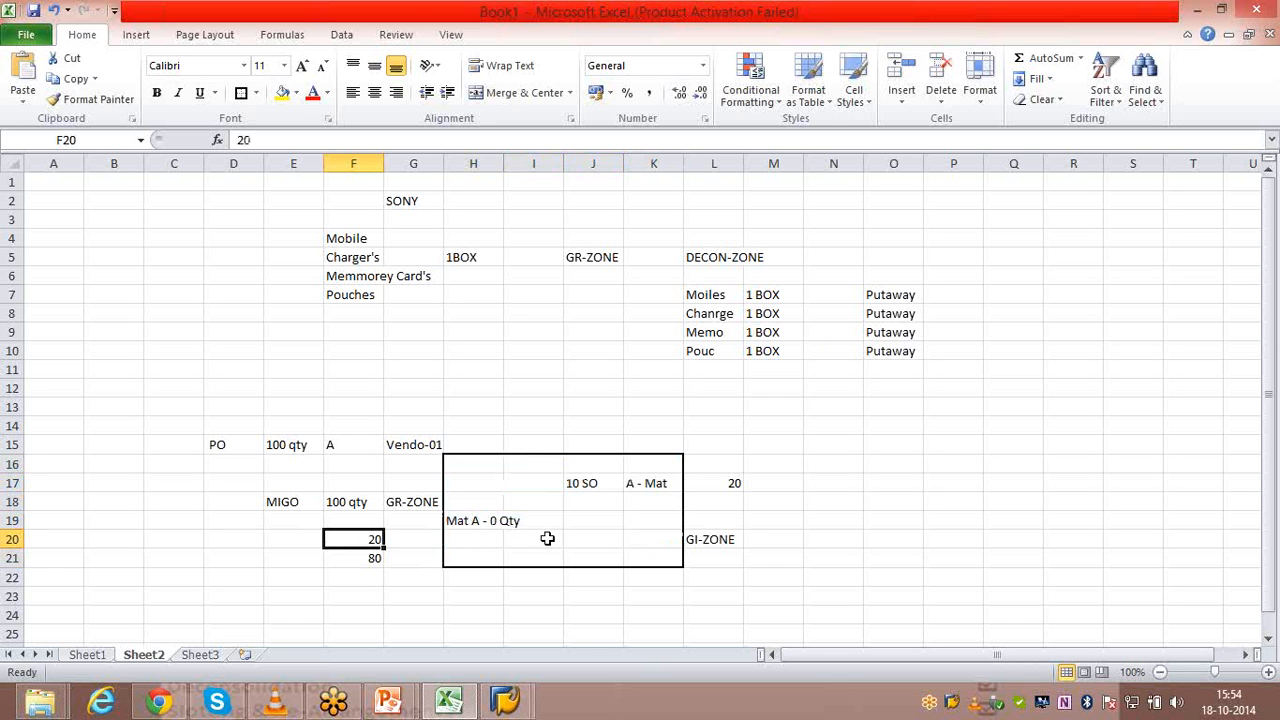
click(714, 539)
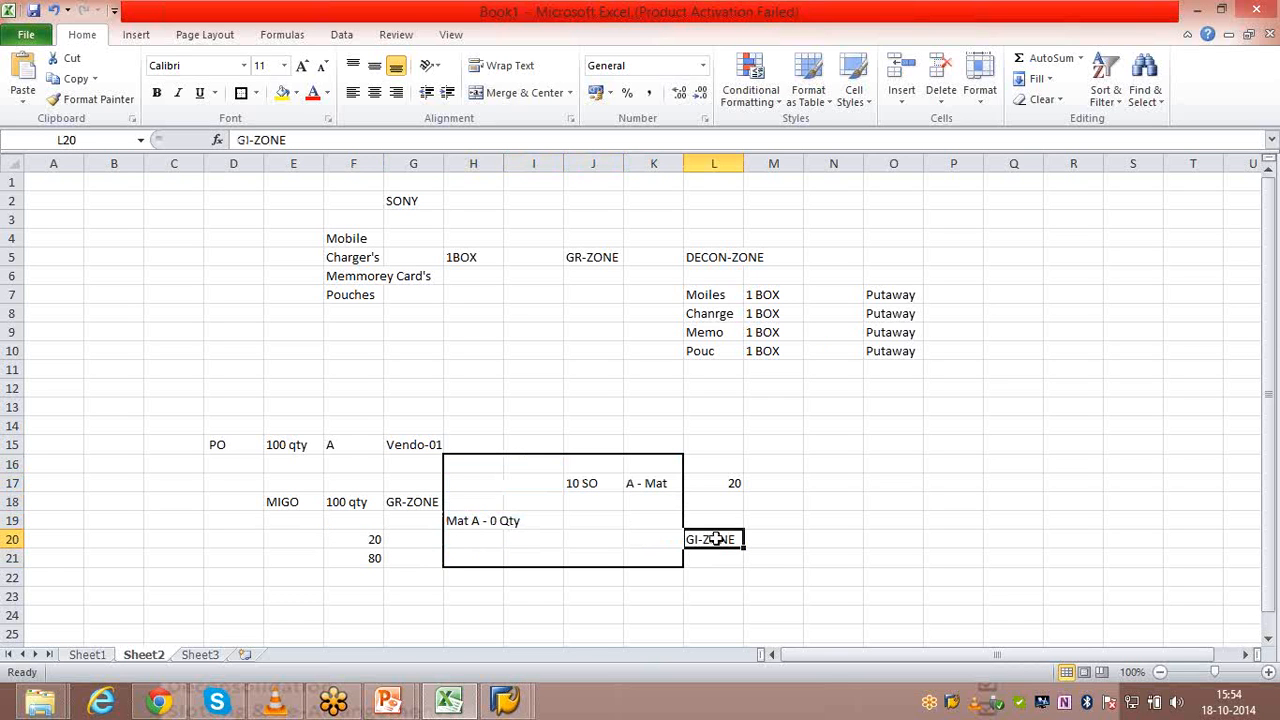
Enter "SO" in M20 beside the GI-ZONE label.
click(769, 539)
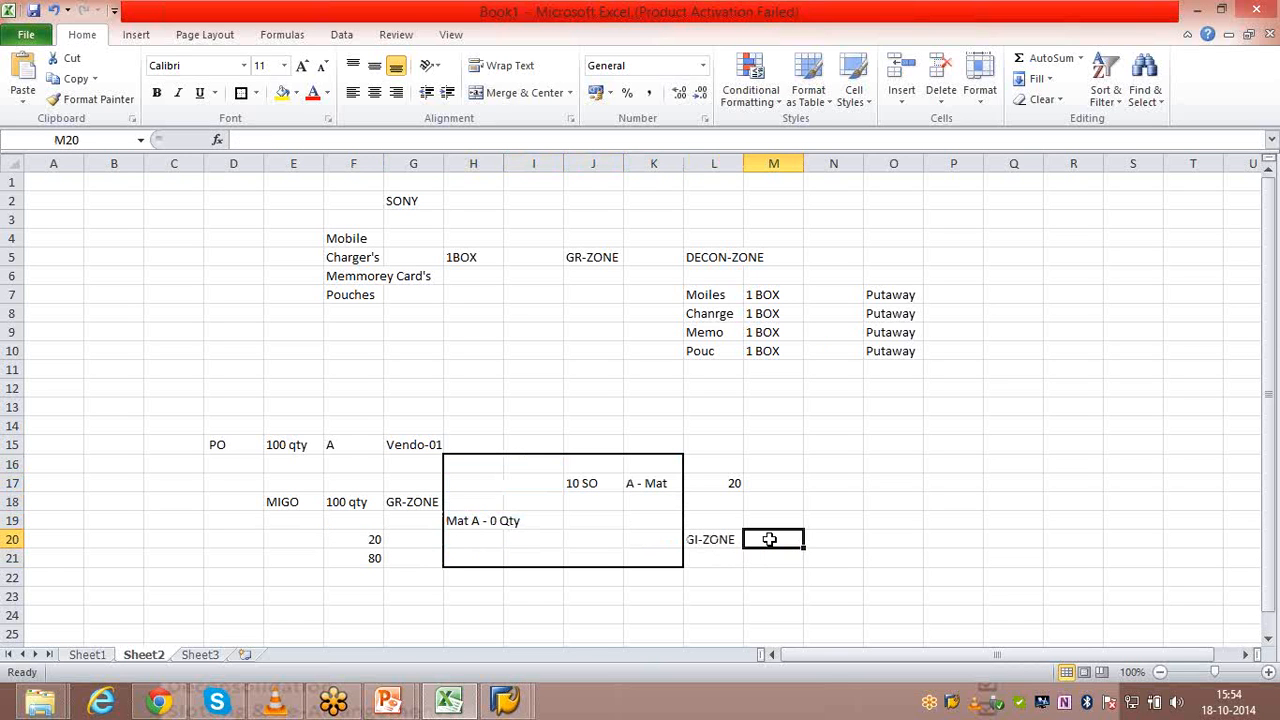
text(SO)
key(Return)
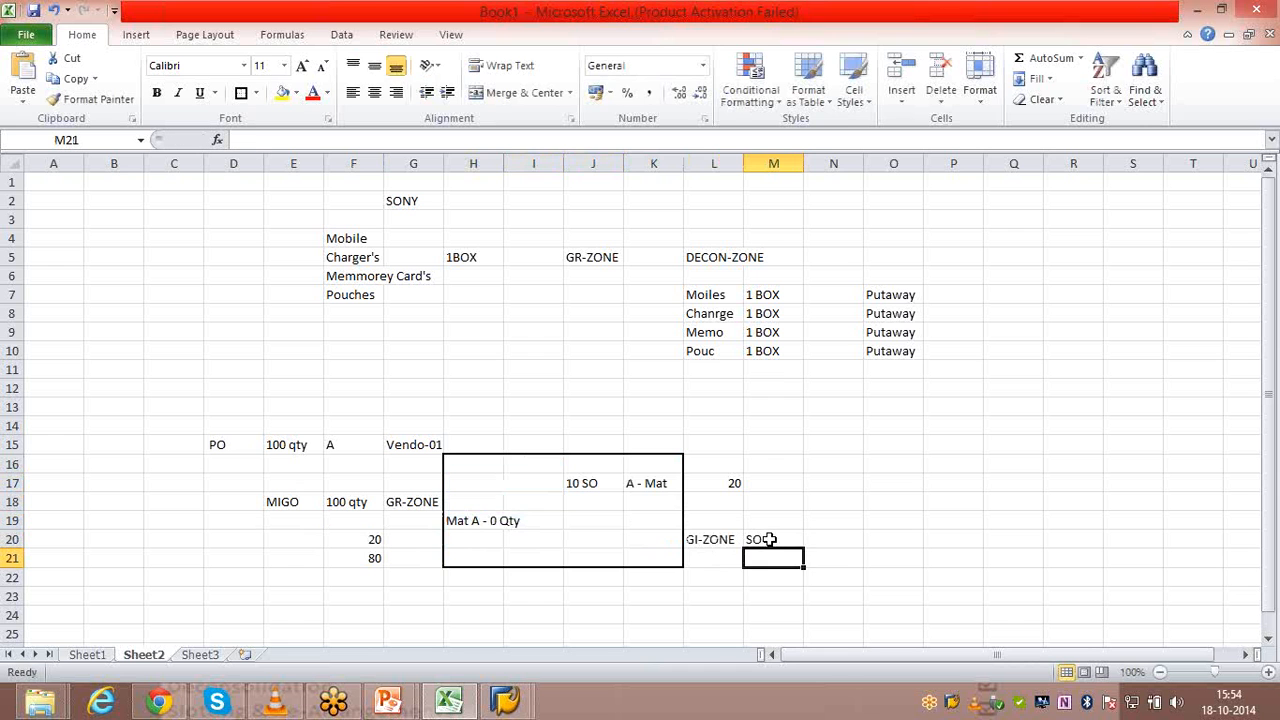
Record the remaining quantity inside the outlined box with 80 in J20 and "War" in K20.
click(364, 541)
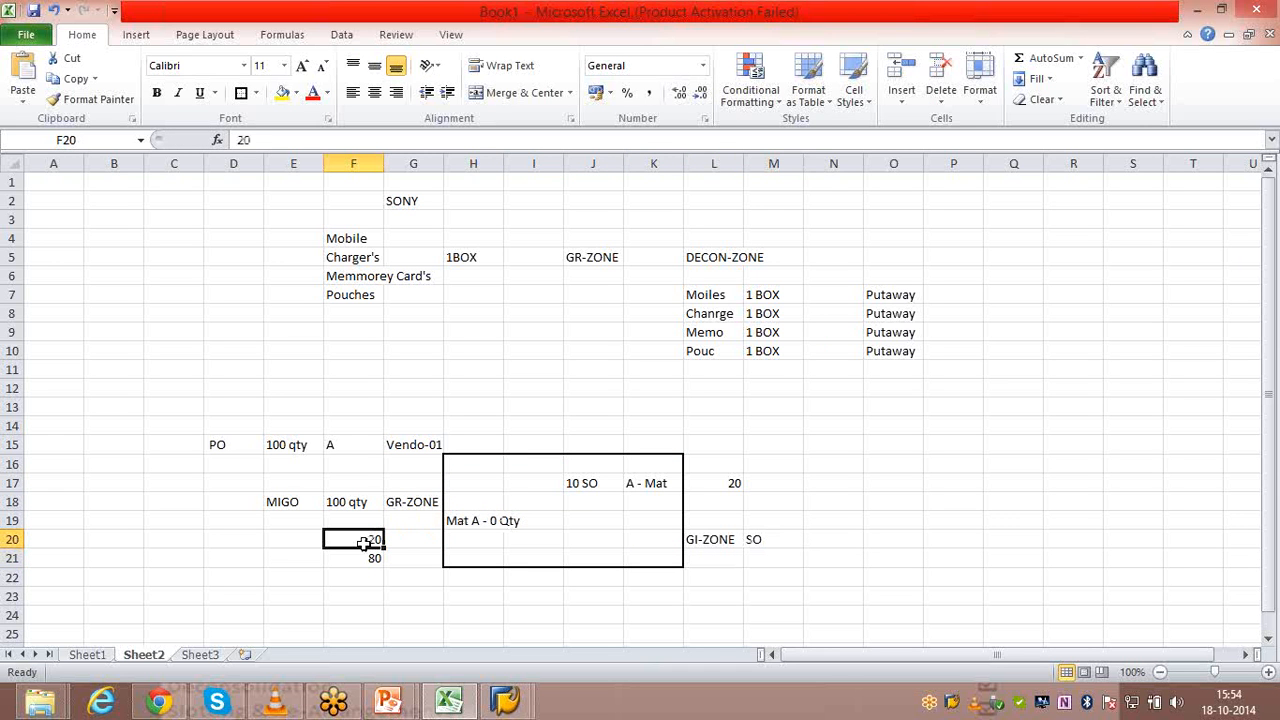
click(354, 558)
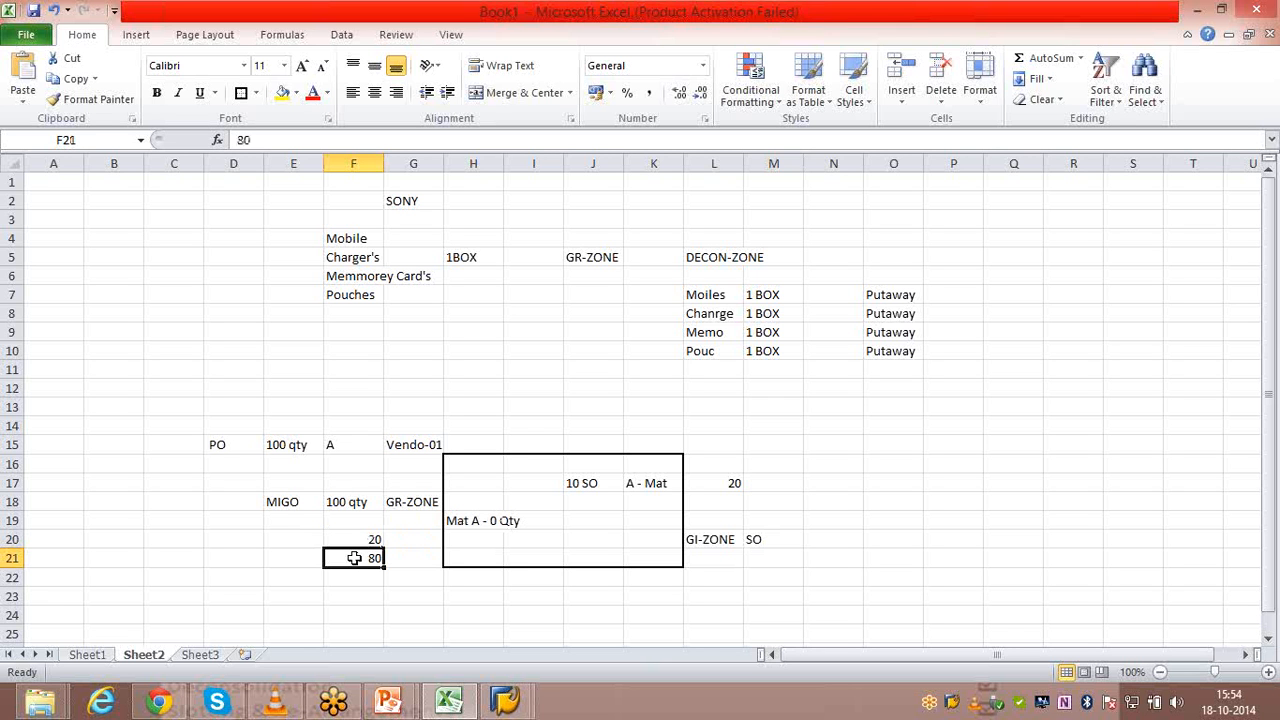
click(607, 541)
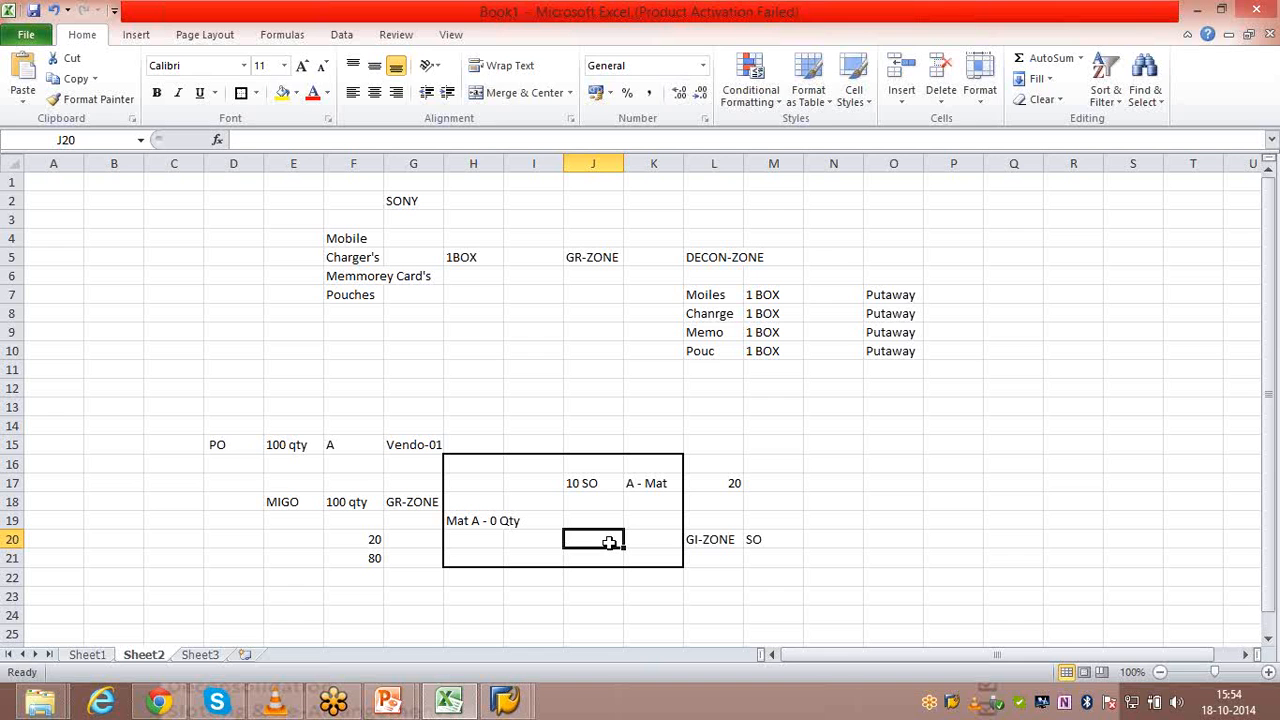
text(80)
key(Tab)
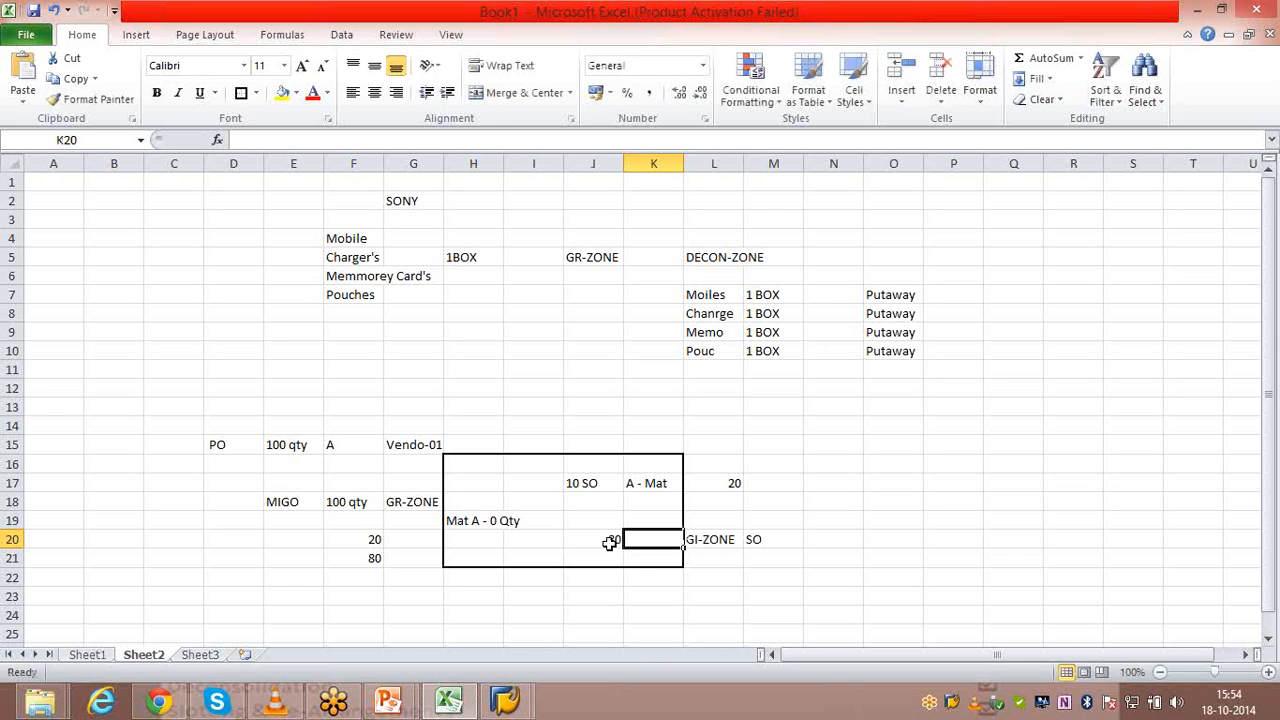
text(War)
key(Return)
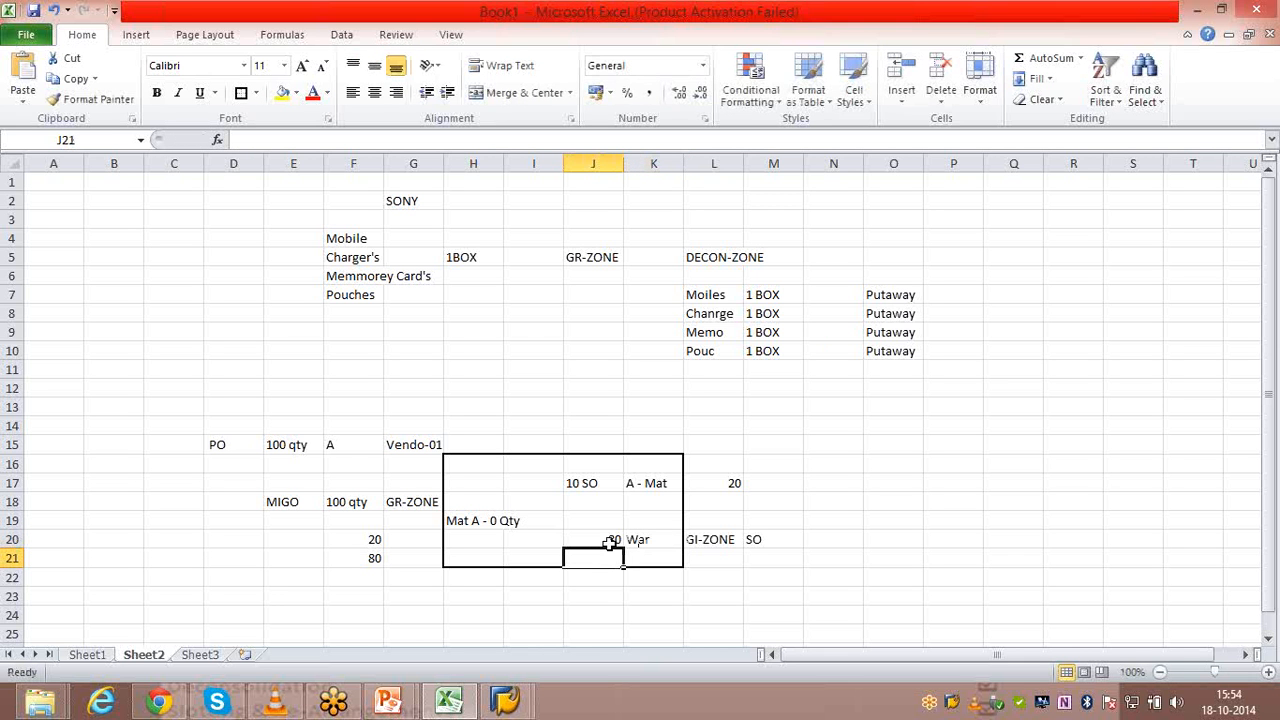
click(771, 556)
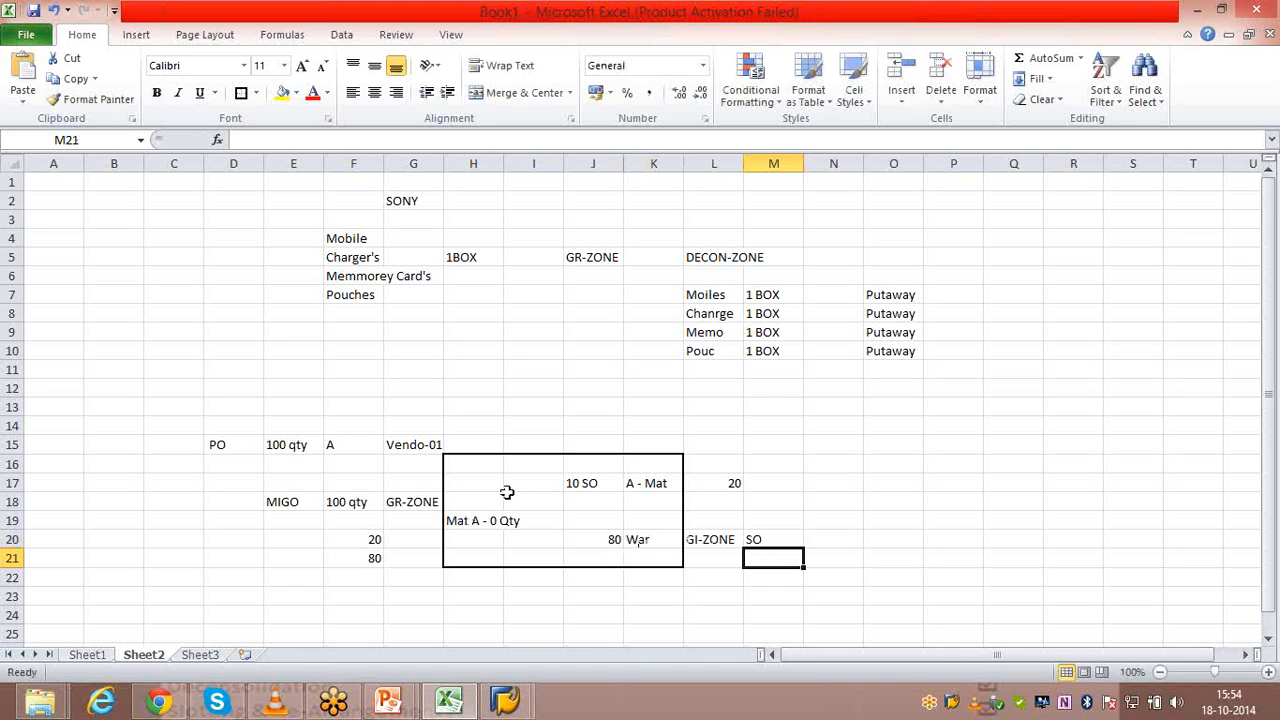
drag(480, 463, 677, 520)
click(723, 486)
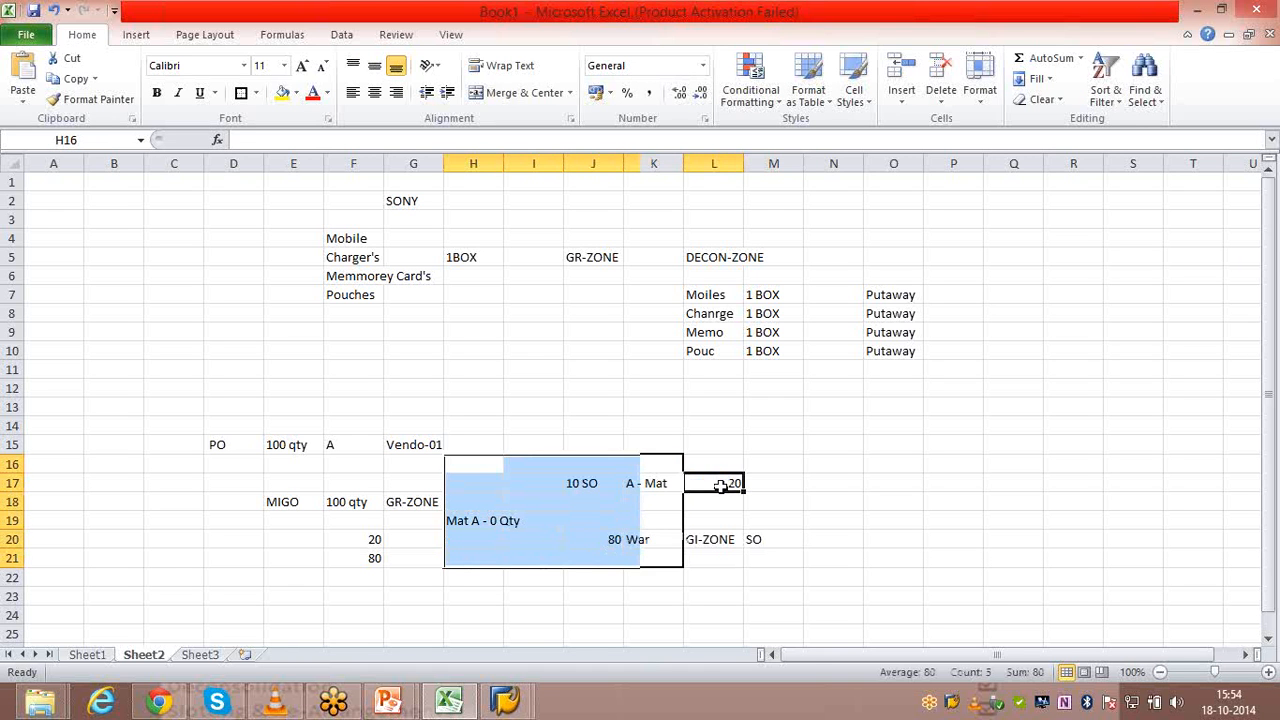
click(658, 483)
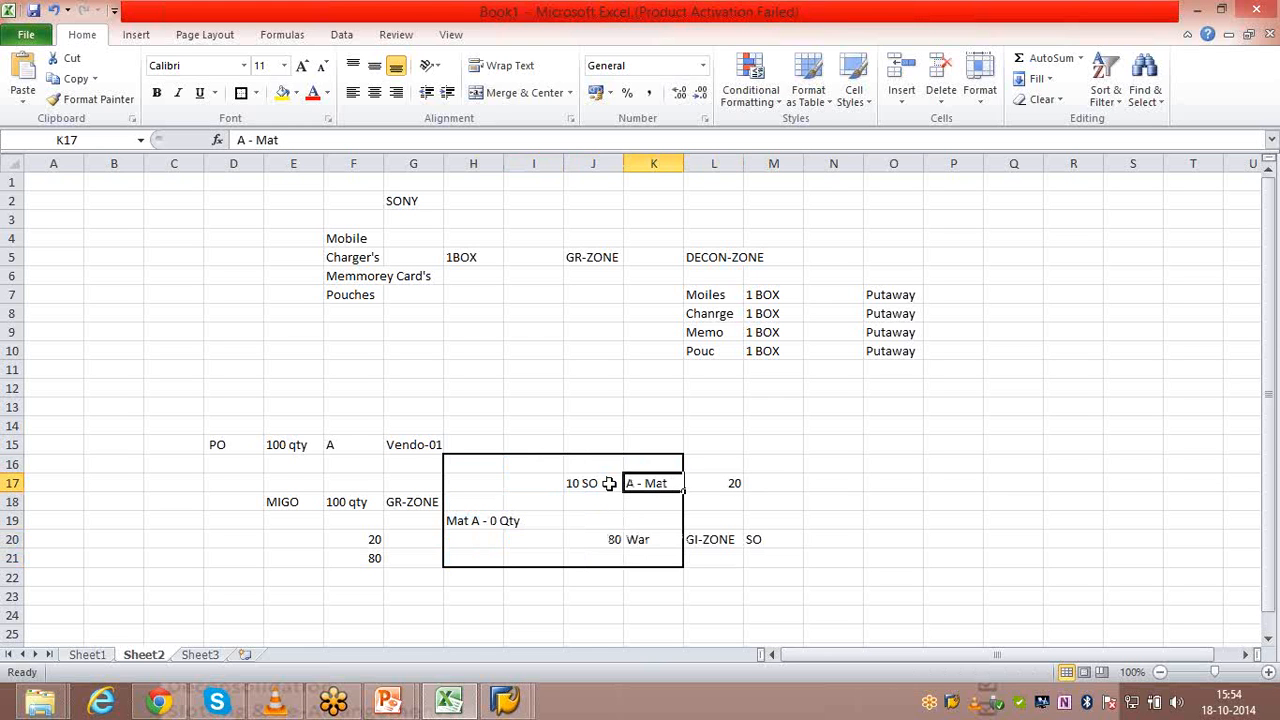
click(233, 448)
click(272, 444)
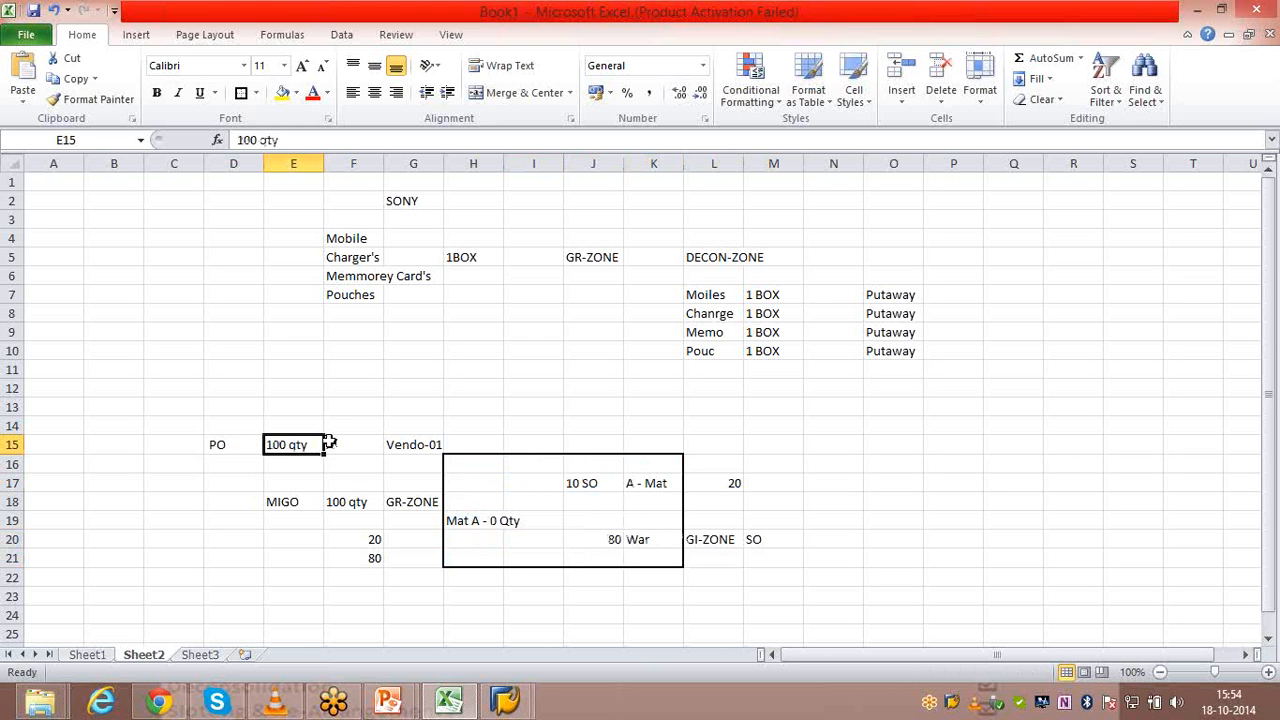
Review the cross-docking example from the vendor and MIGO quantity through the split quantities in F20 and F21 to the GI-ZONE and SO cells.
click(395, 443)
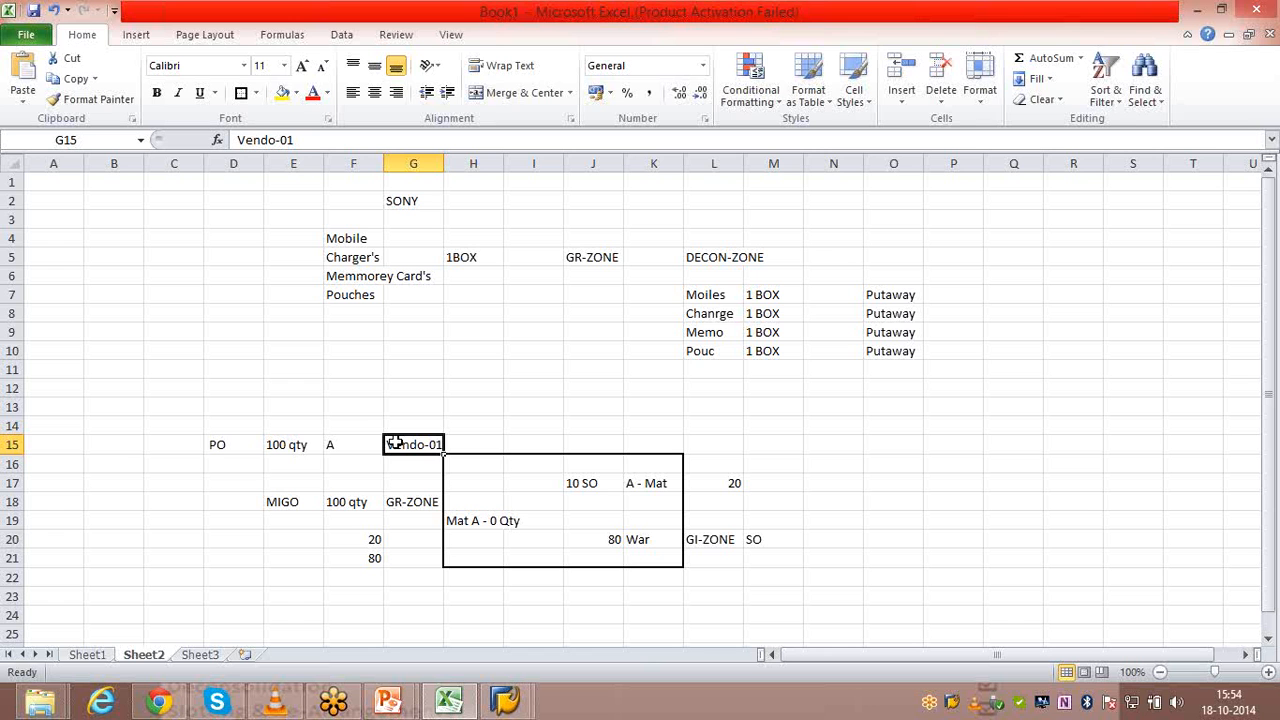
click(377, 502)
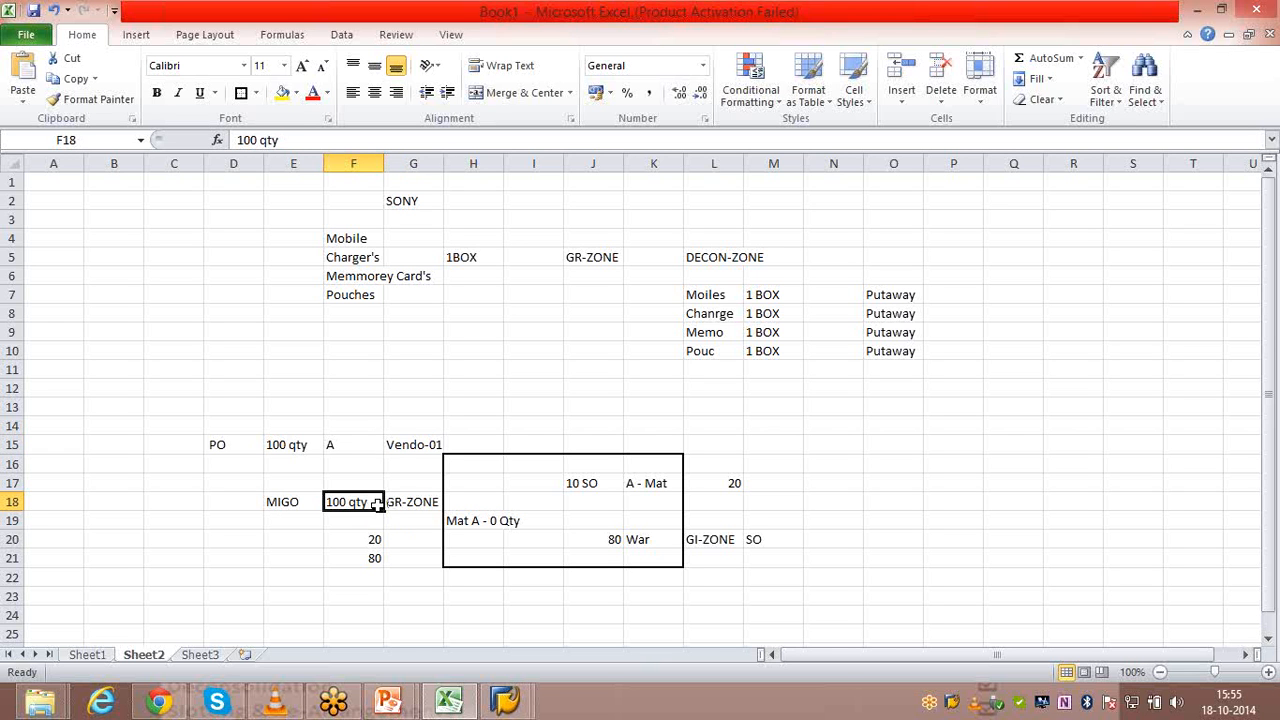
click(370, 540)
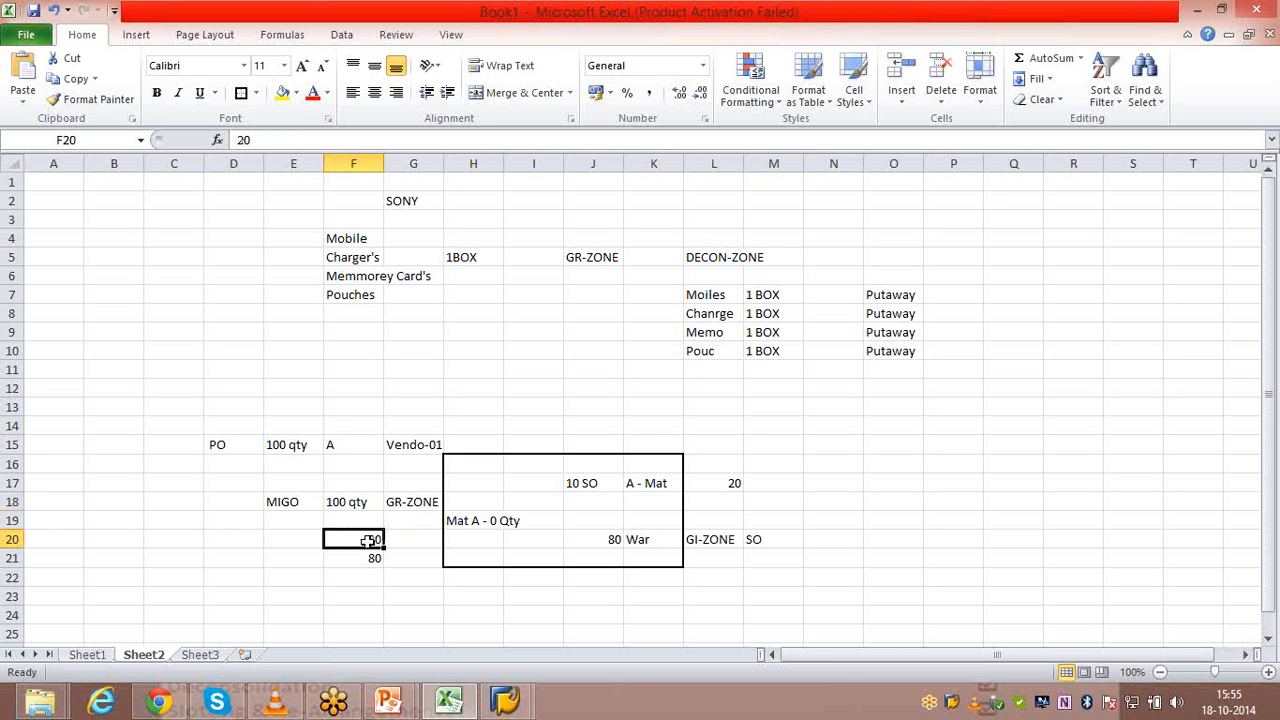
click(355, 556)
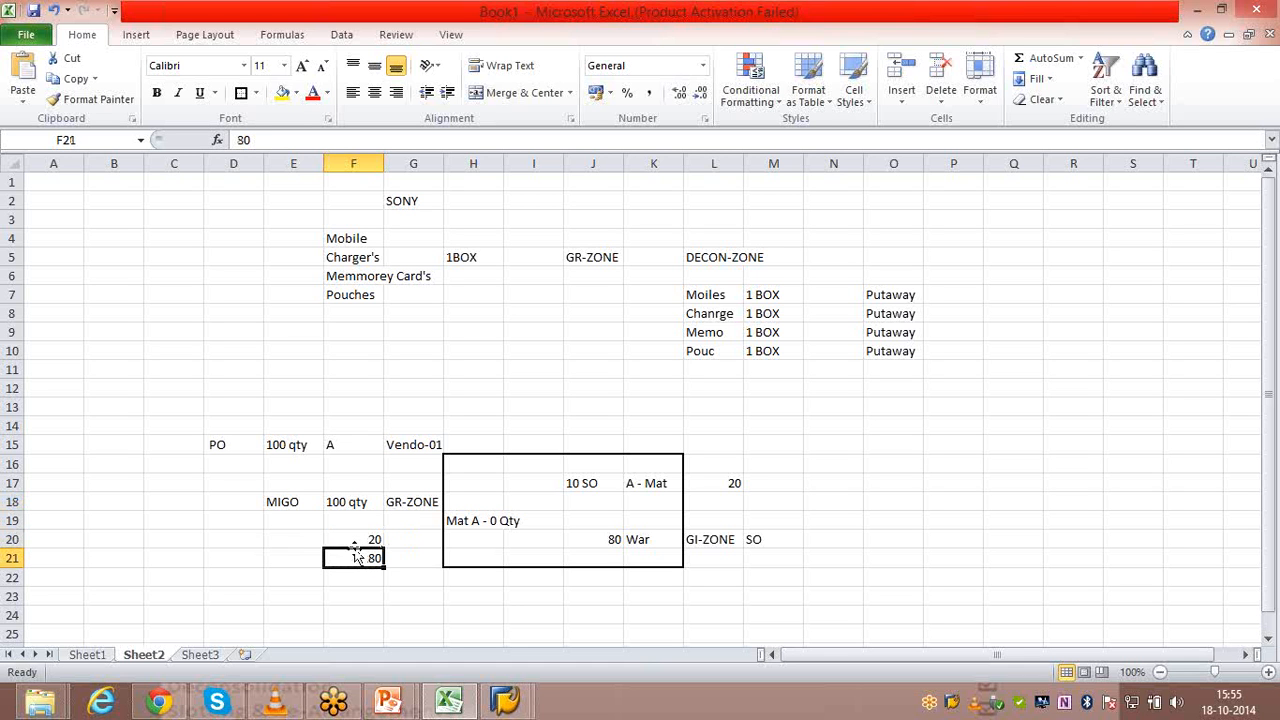
click(358, 540)
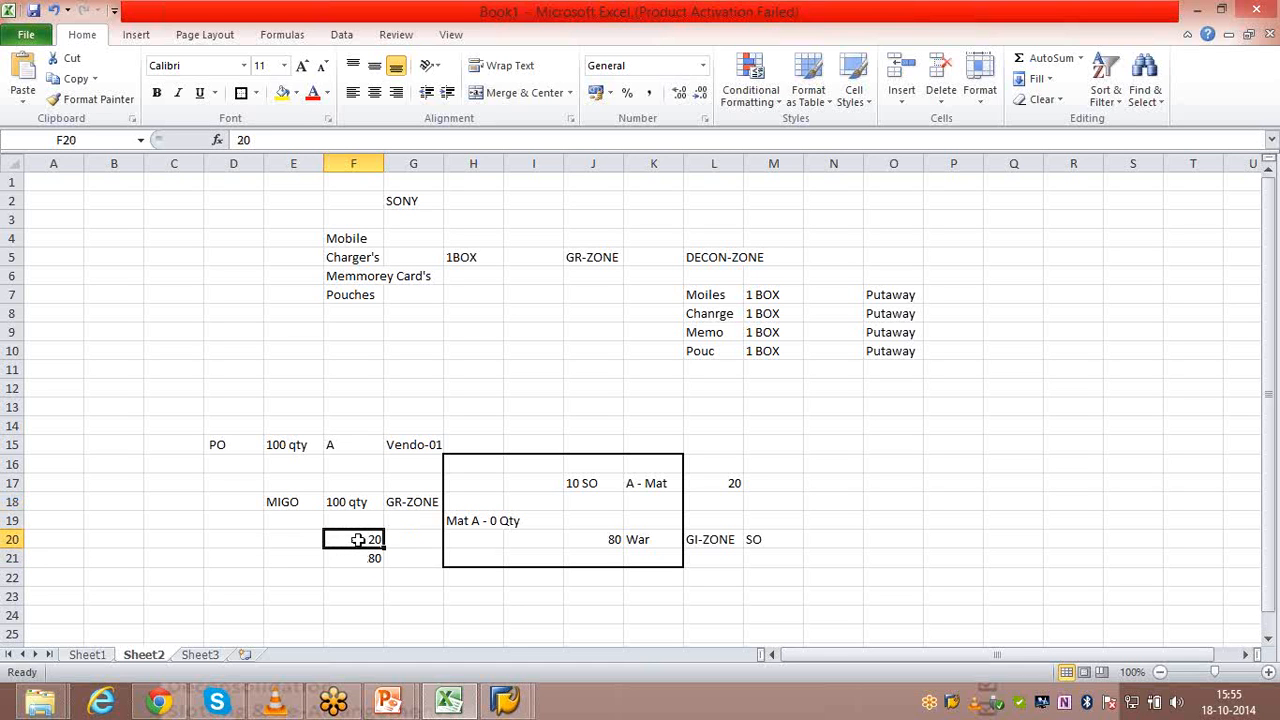
click(698, 541)
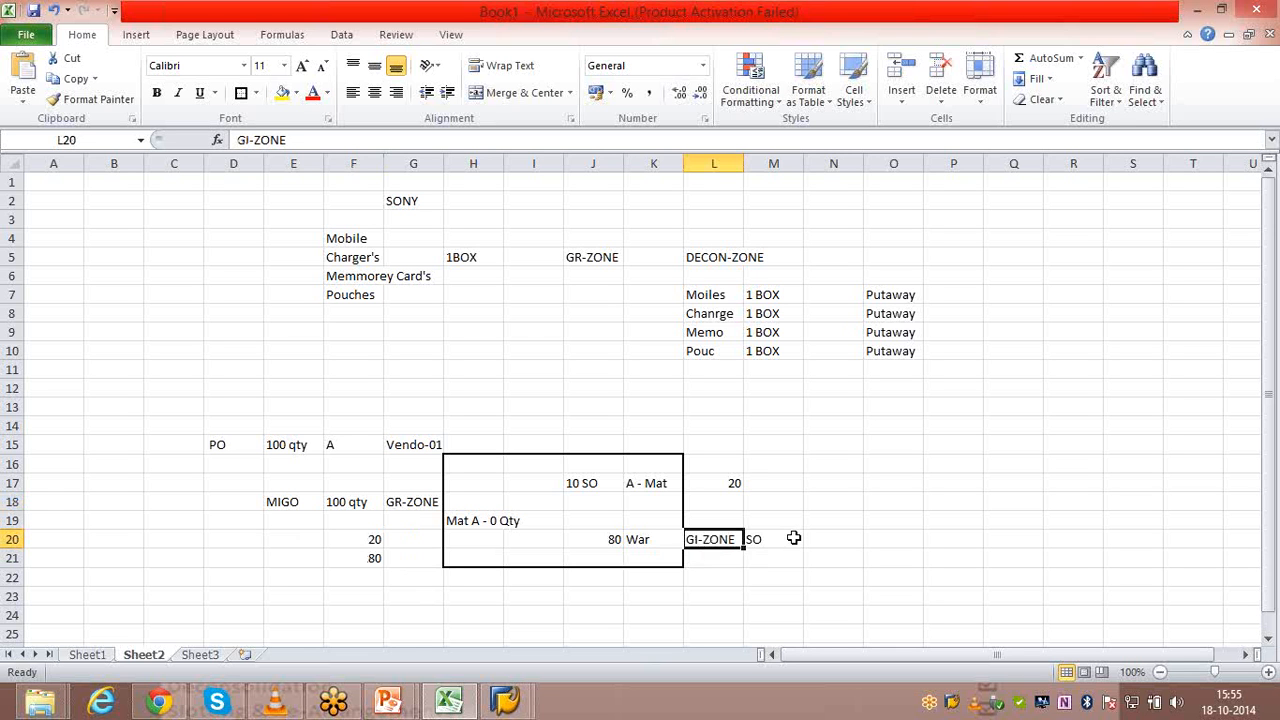
click(792, 539)
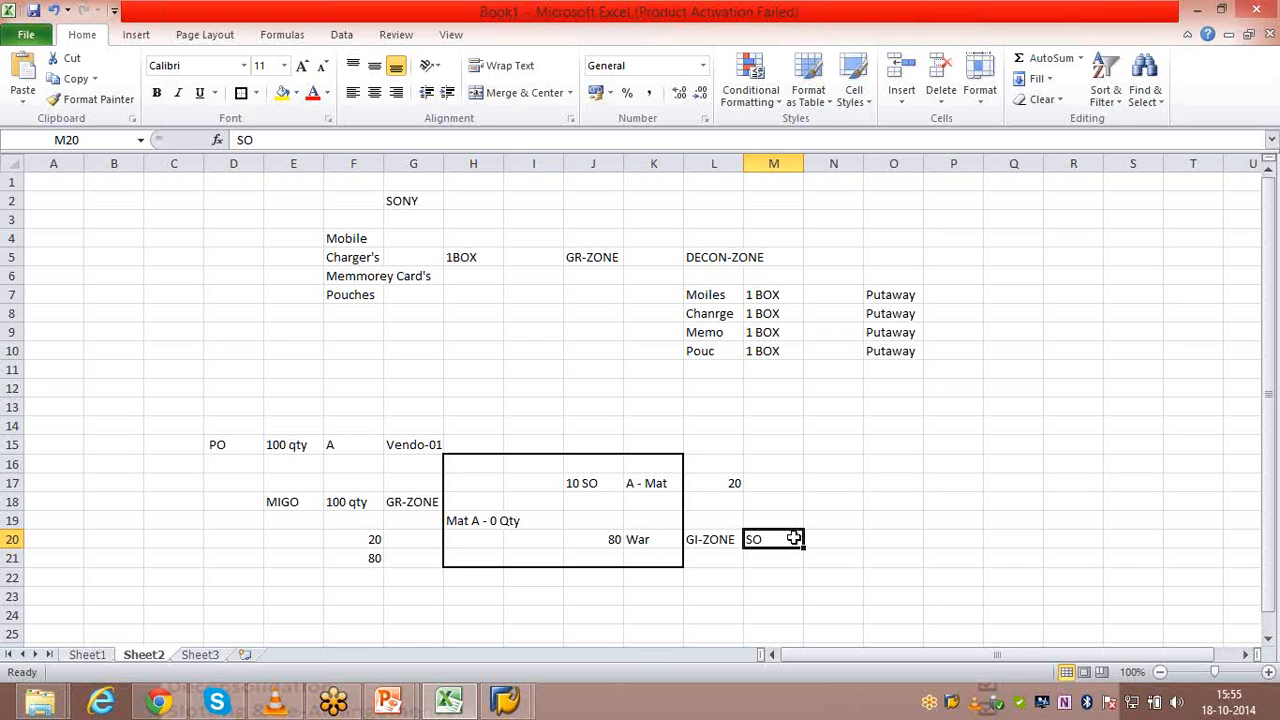
click(369, 557)
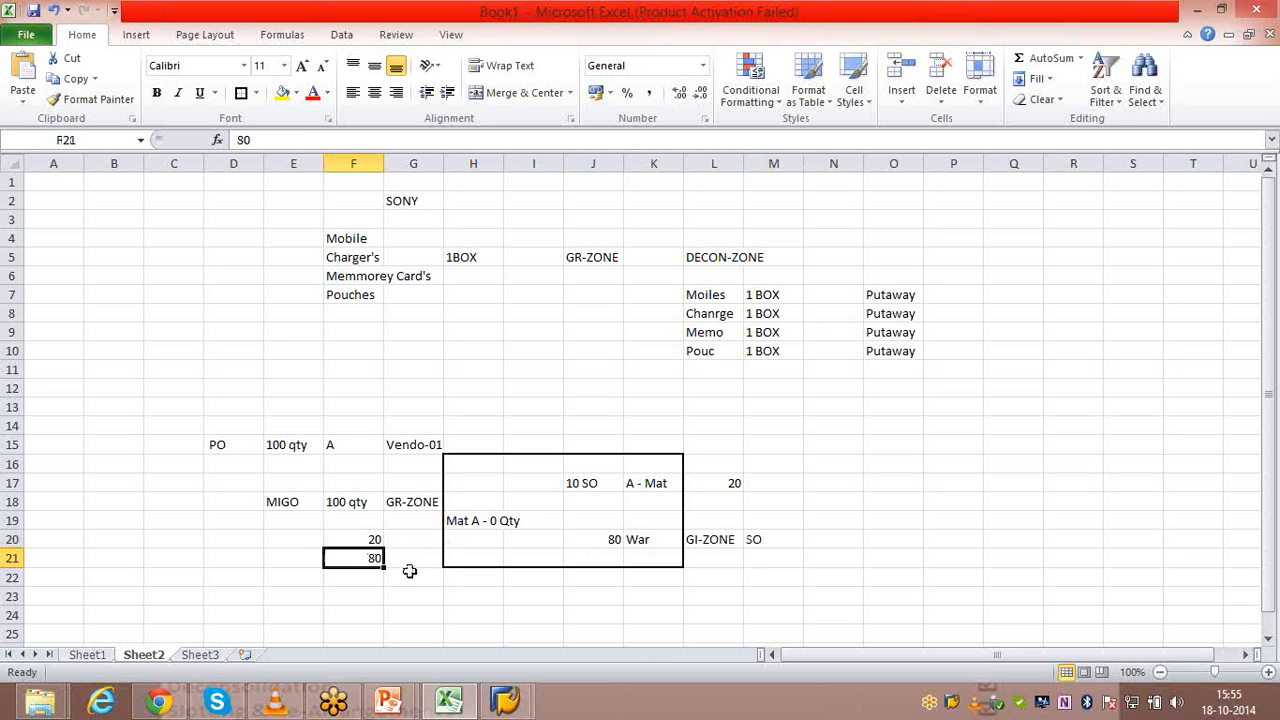
click(537, 537)
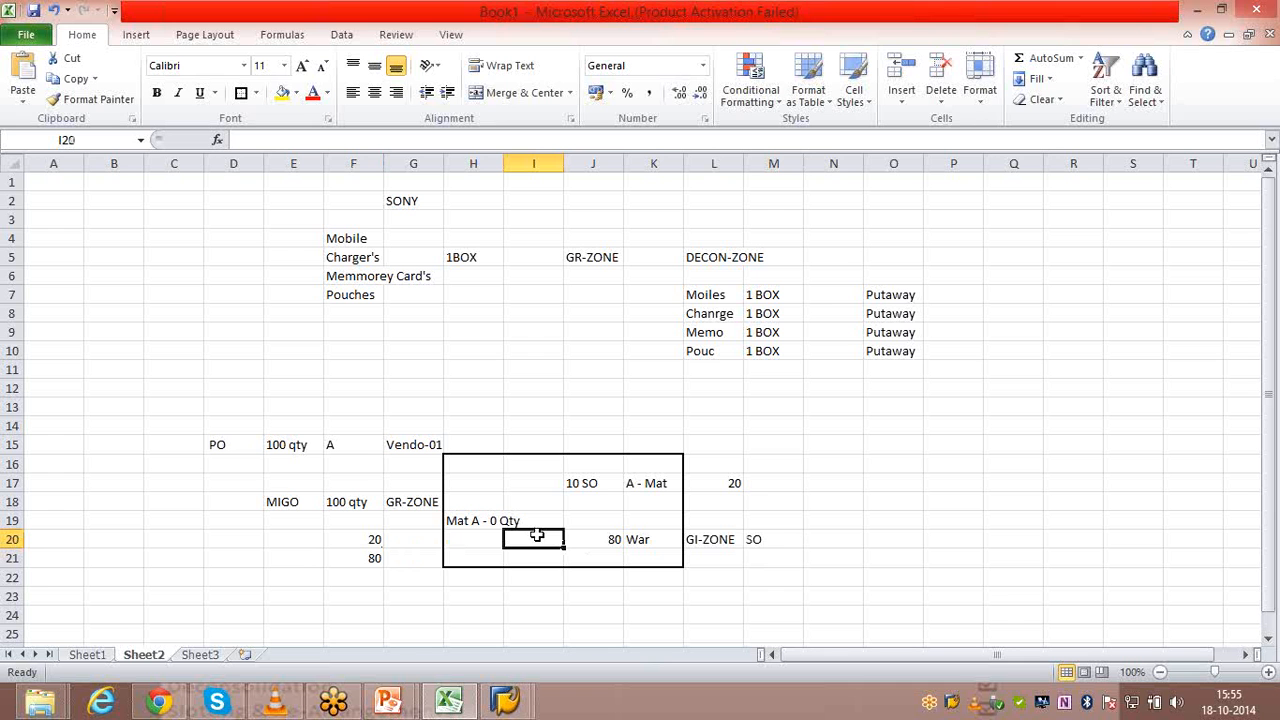
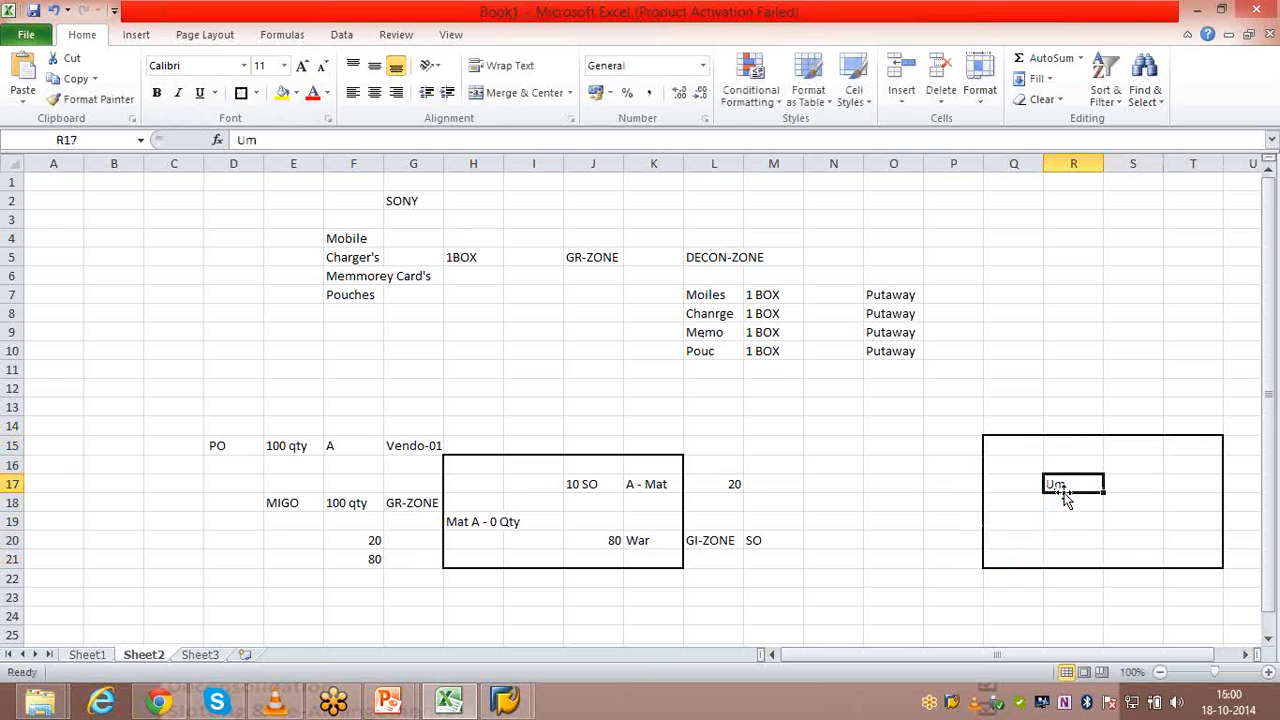
Label the contents of the second outlined warehouse box with "UMB" in R17 and "ICE" in S17.
text(UM)
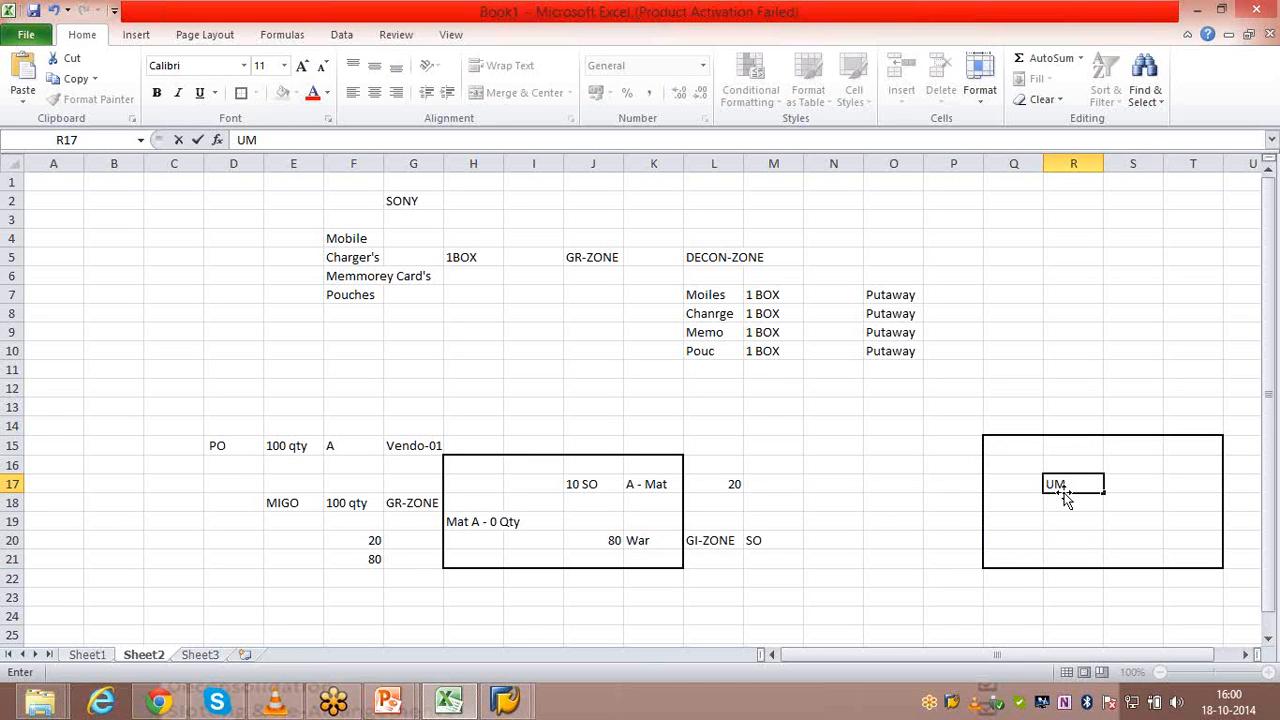
text(B)
key(Tab)
key(Tab)
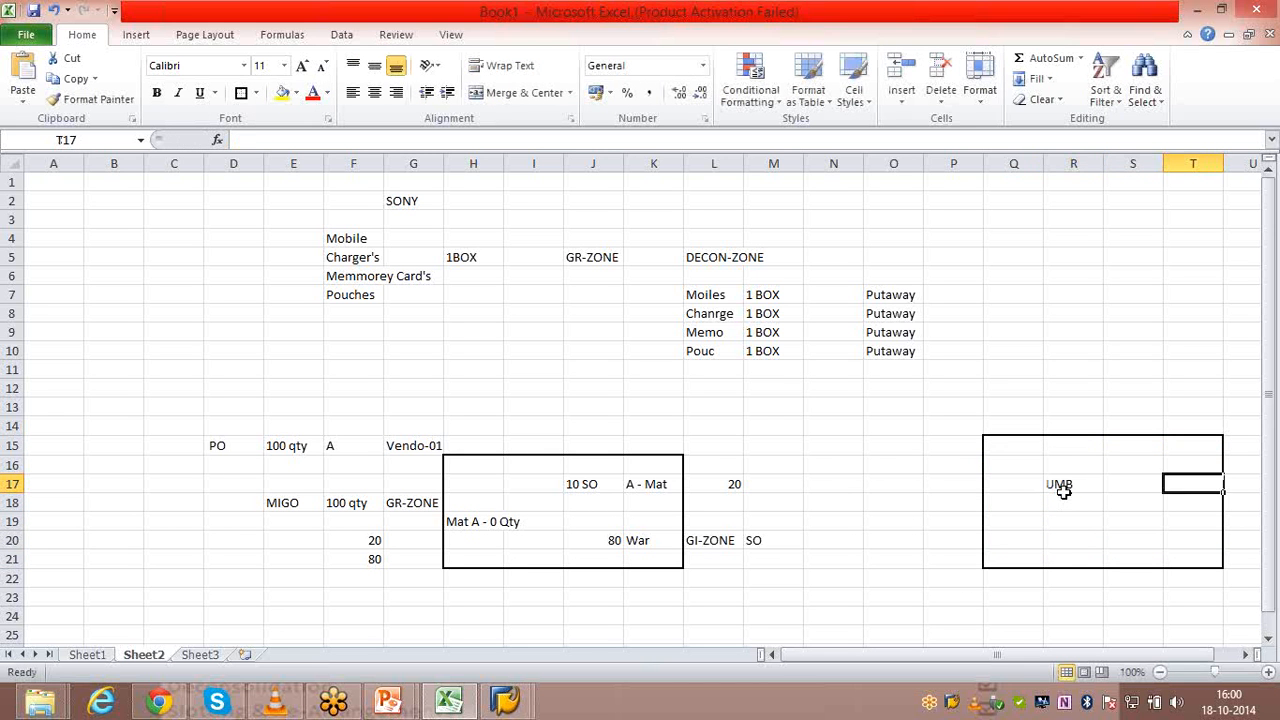
key(BackSpace)
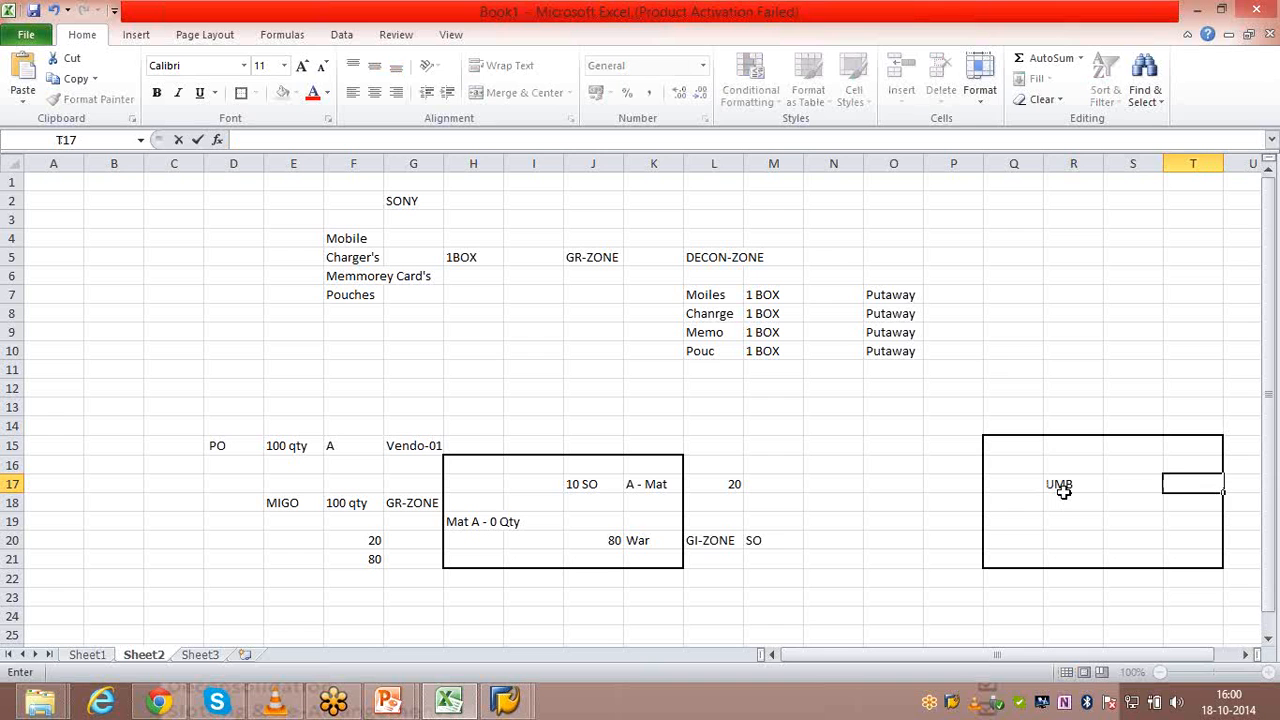
key(Left)
key(BackSpace)
text(ICE)
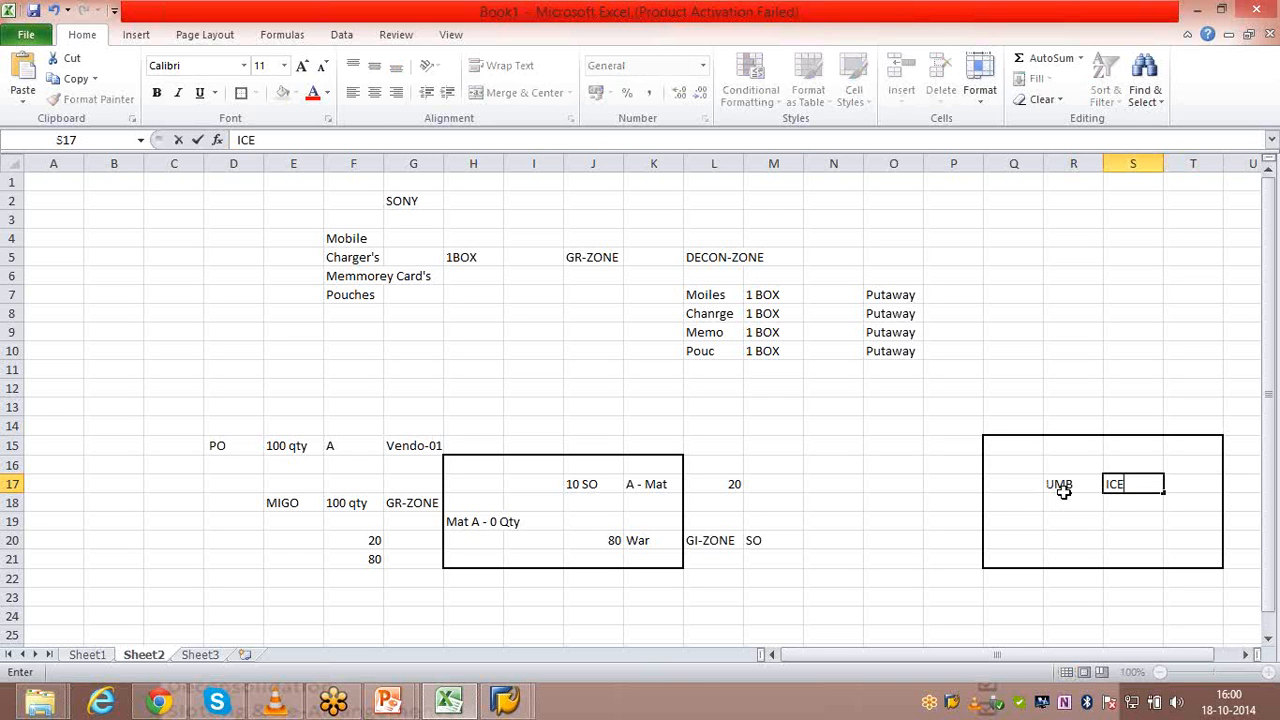
click(1066, 500)
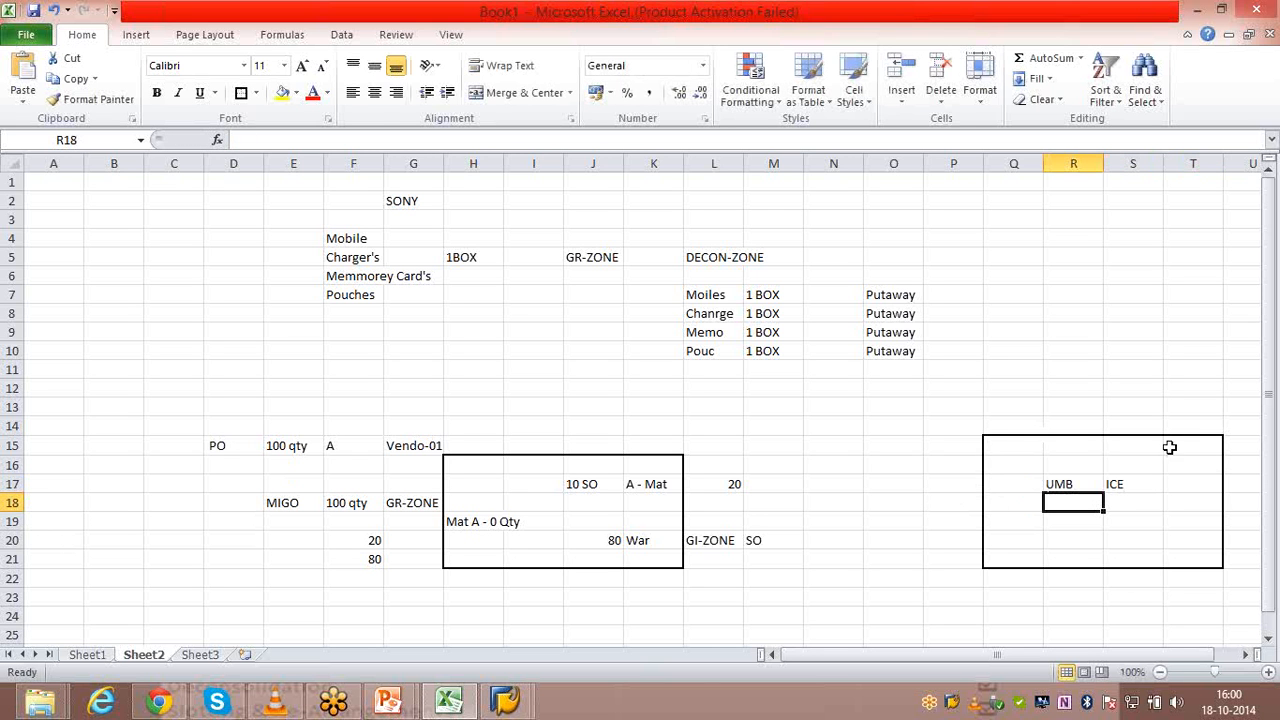
Mark the zones on either side of the second box with "GR-ZONE" in P18 and "GI-ZONE" in U18.
click(938, 505)
text(GR-Z)
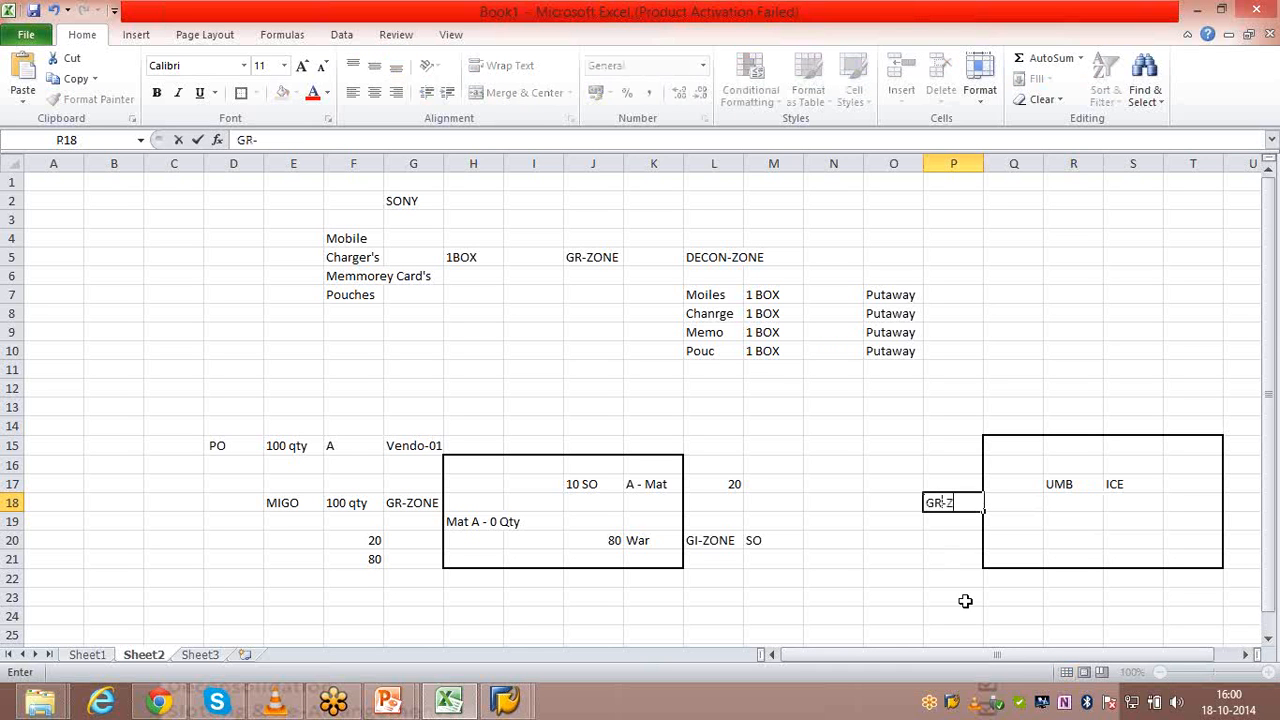
text(ONE)
key(Right)
key(Right)
key(Right)
key(Right)
key(Right)
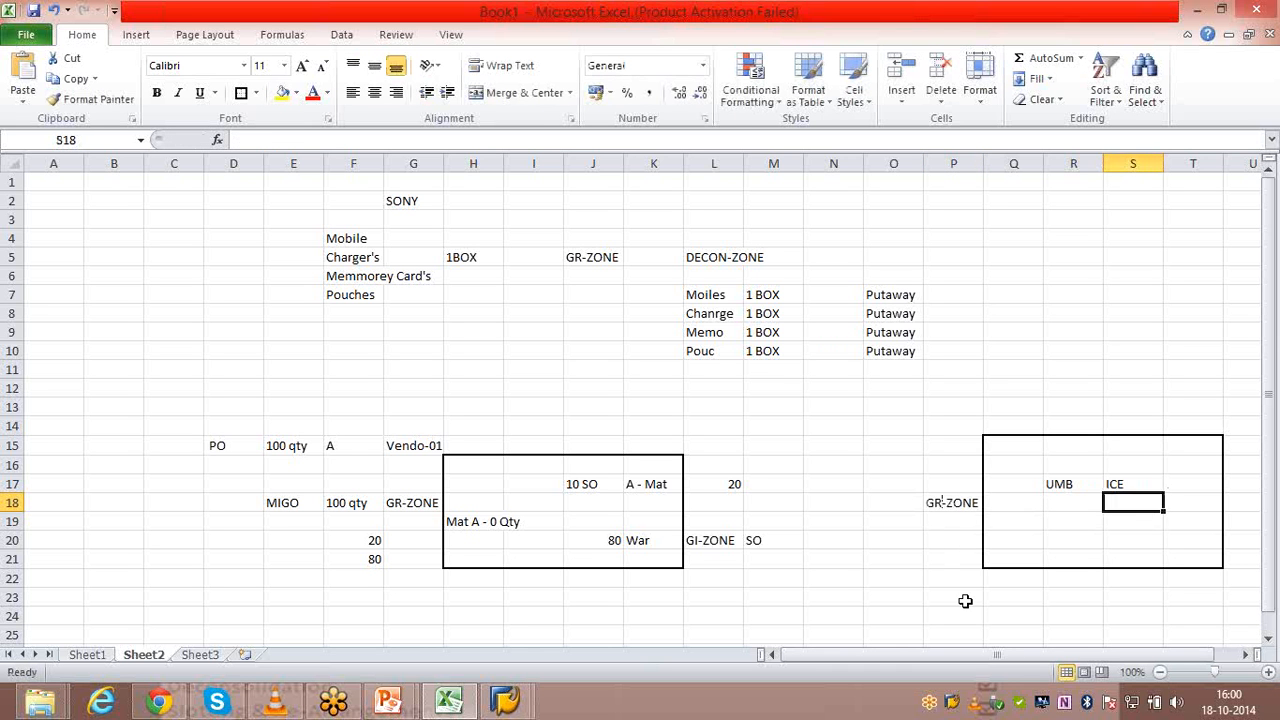
text(GI-)
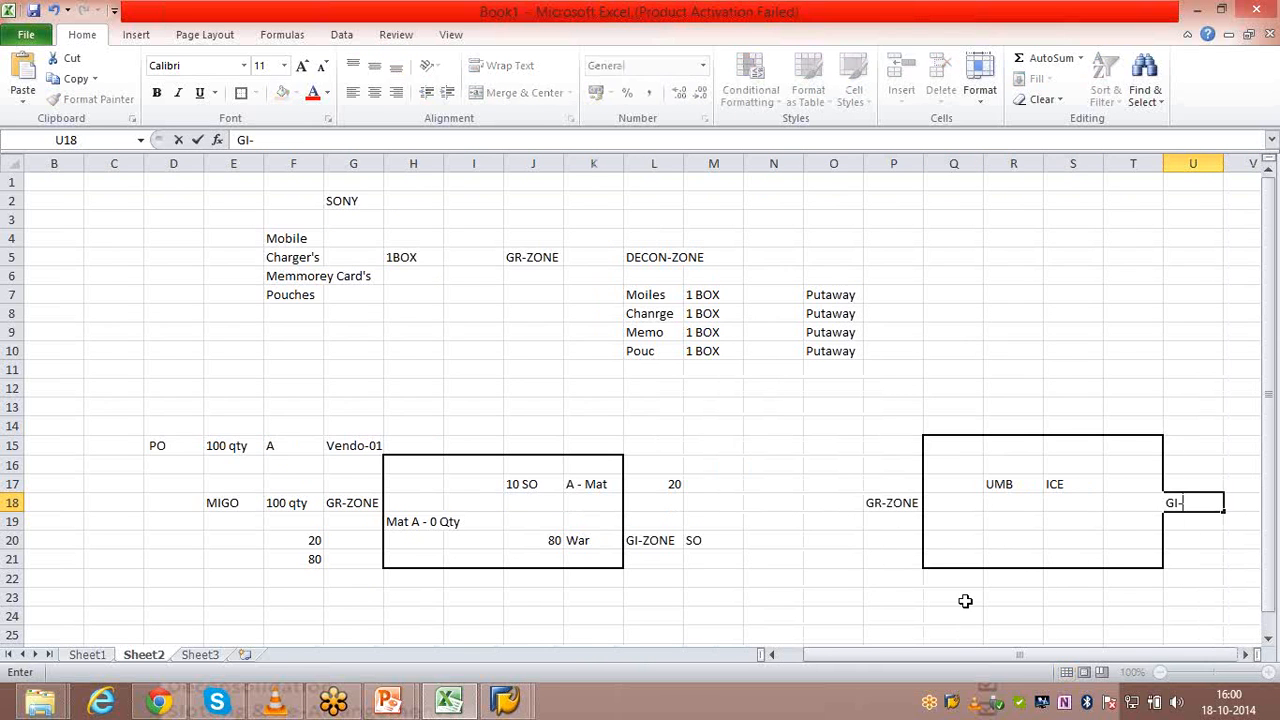
text(ZONE)
key(Return)
Draw an outer box border around N12:V25, enclosing the second warehouse box and its zone labels.
click(788, 389)
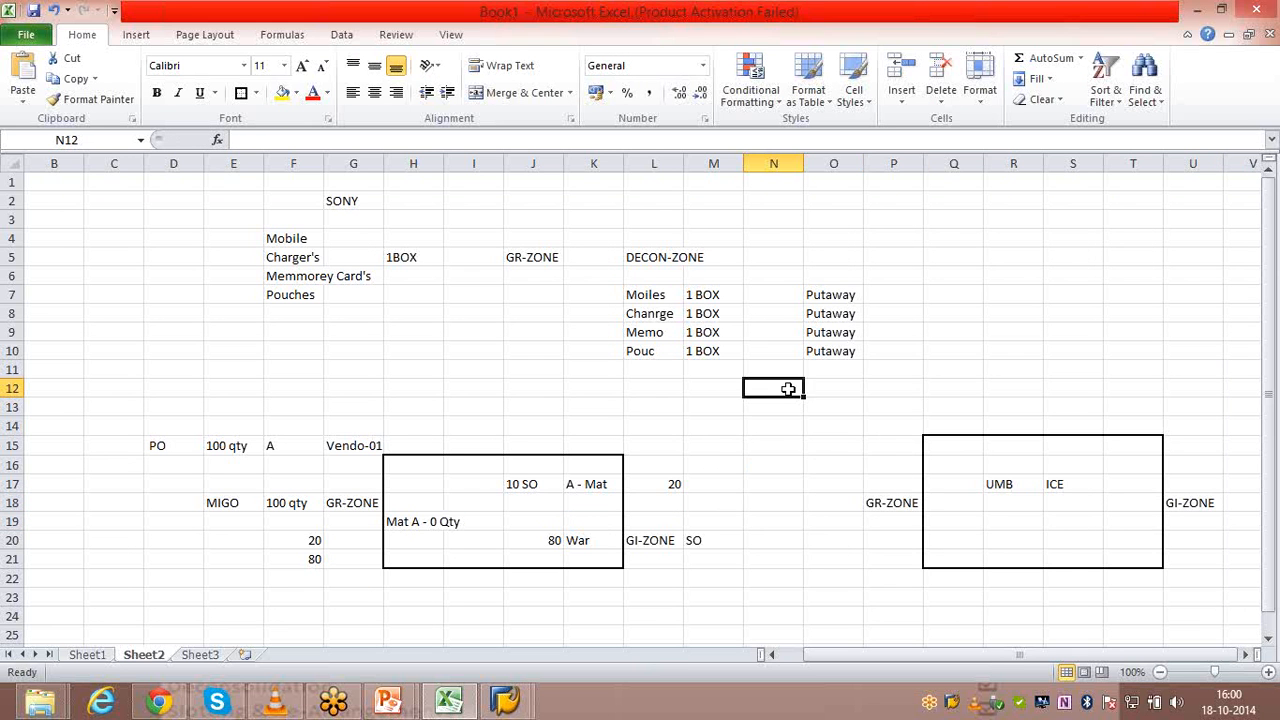
drag(788, 389, 1250, 635)
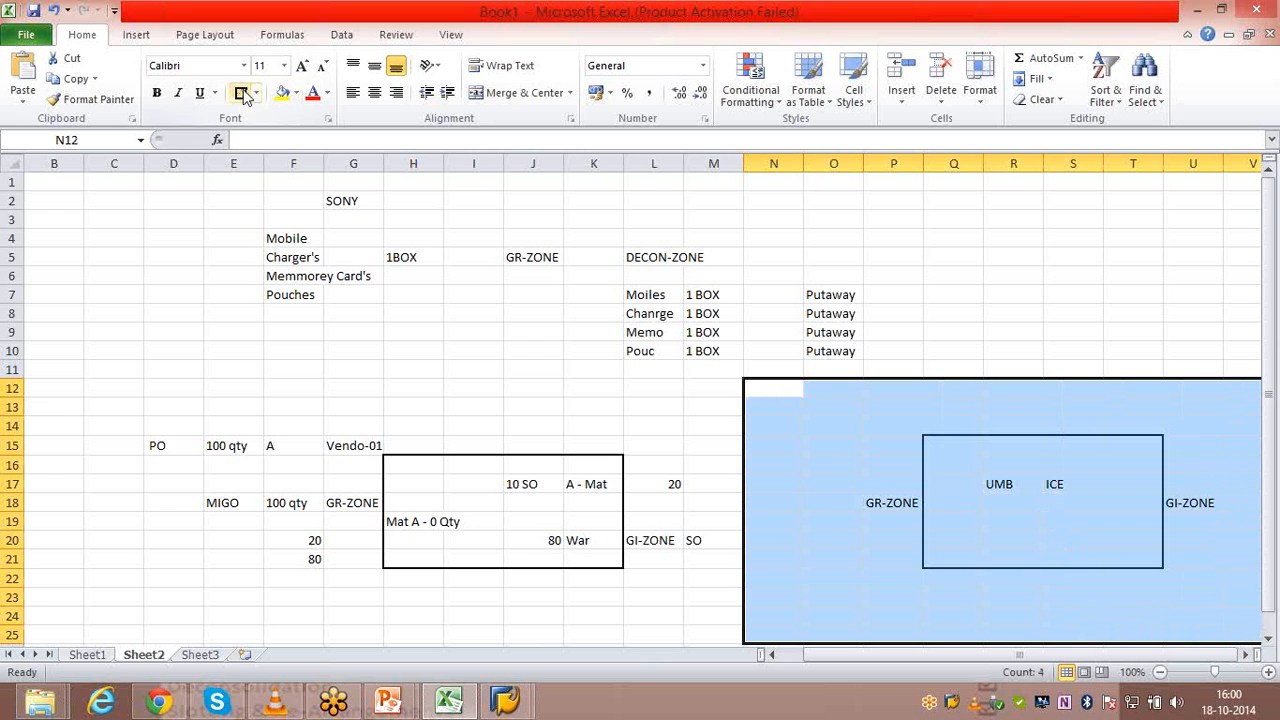
click(242, 92)
click(774, 443)
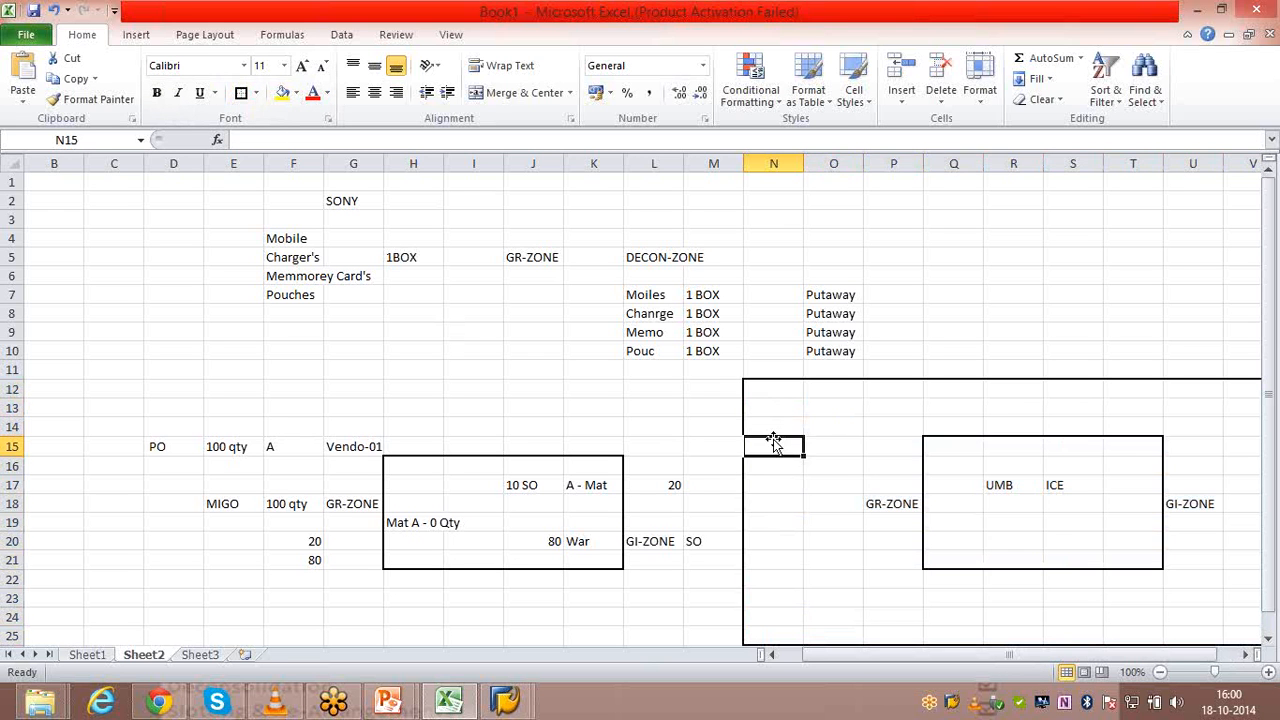
Examine the extent of the new outer box and its GR-ZONE, GI-ZONE, UMB and ICE cells.
key(Right)
key(Right)
key(Right)
key(Right)
key(Right)
key(Right)
key(Right)
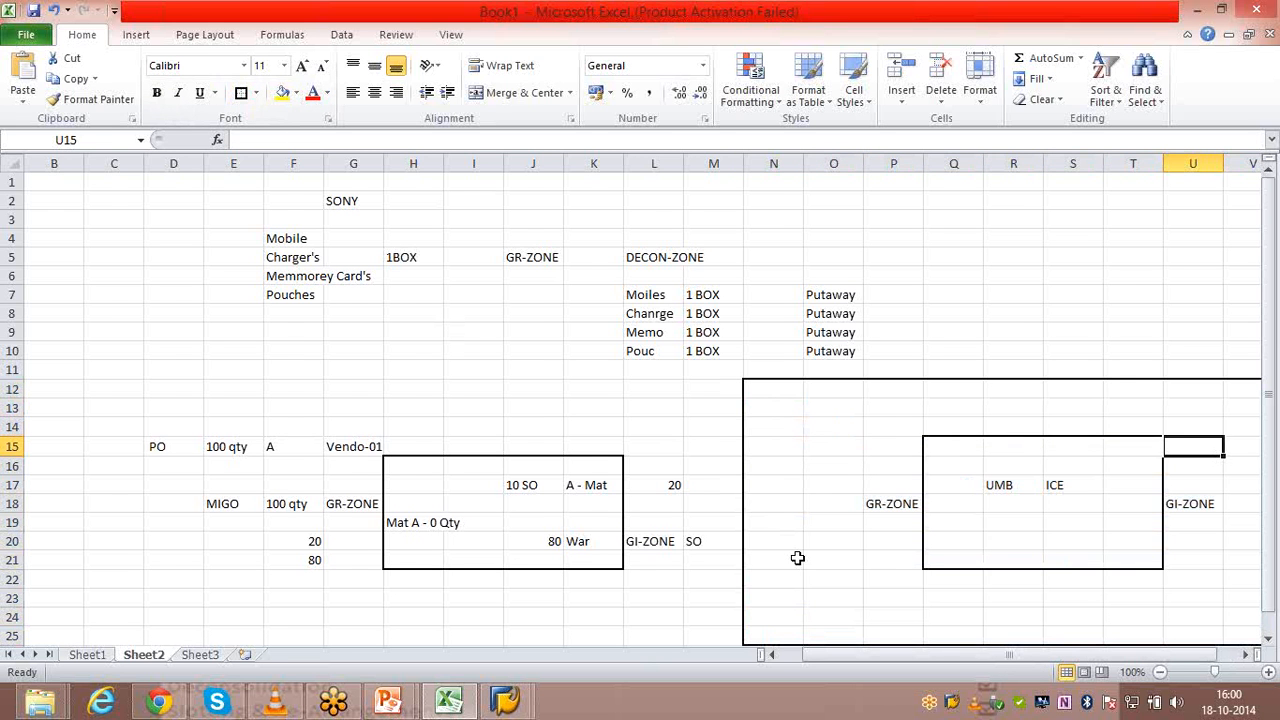
key(Right)
key(Right)
key(Left)
key(Left)
key(Left)
key(Left)
key(Left)
key(Left)
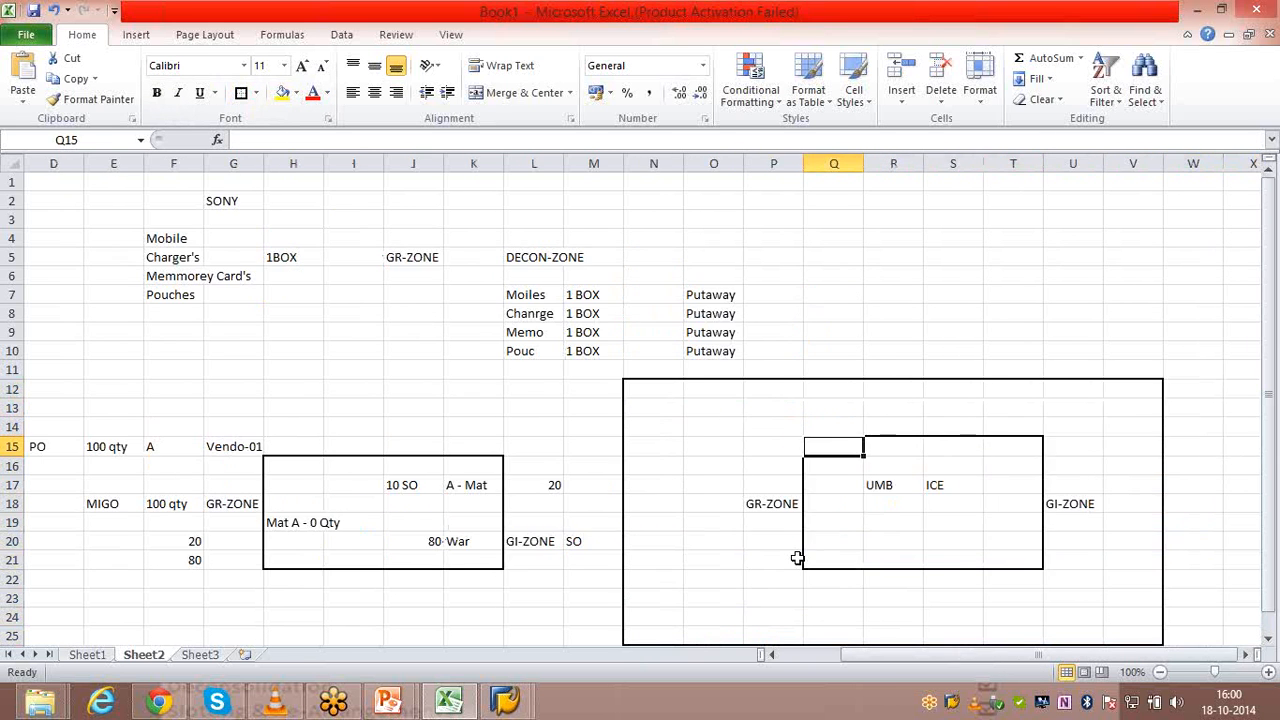
click(778, 510)
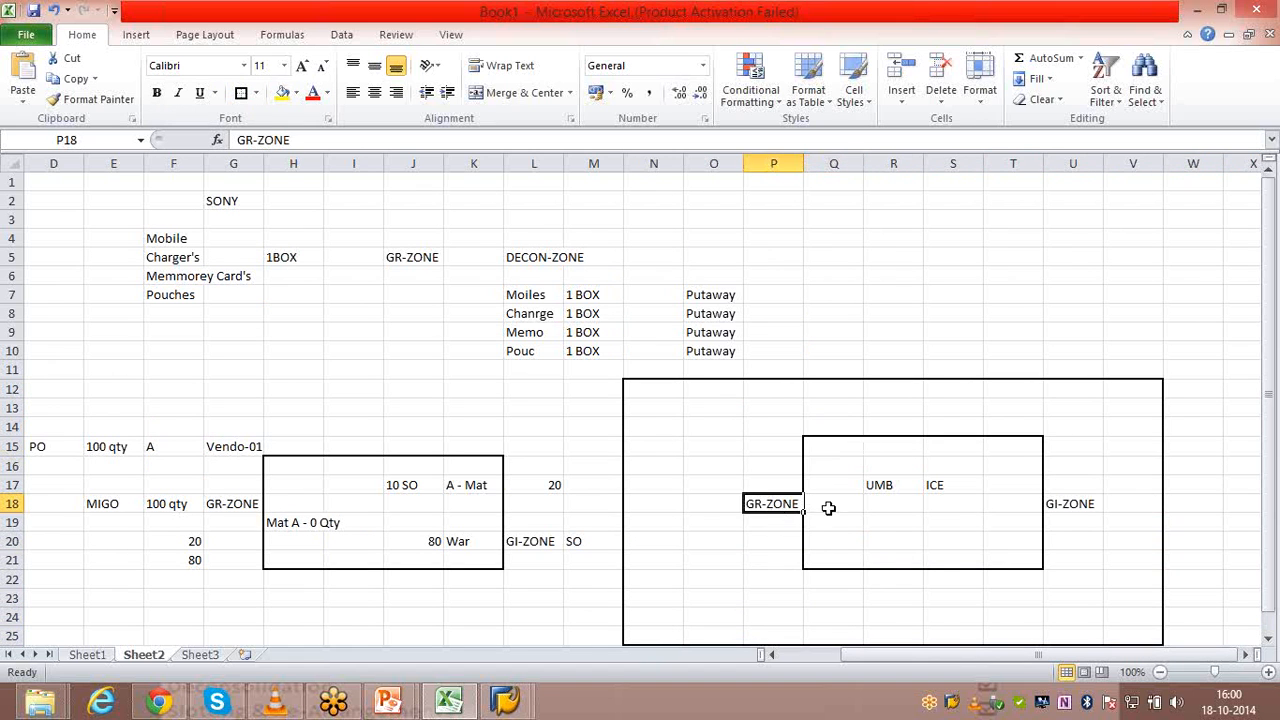
click(1060, 505)
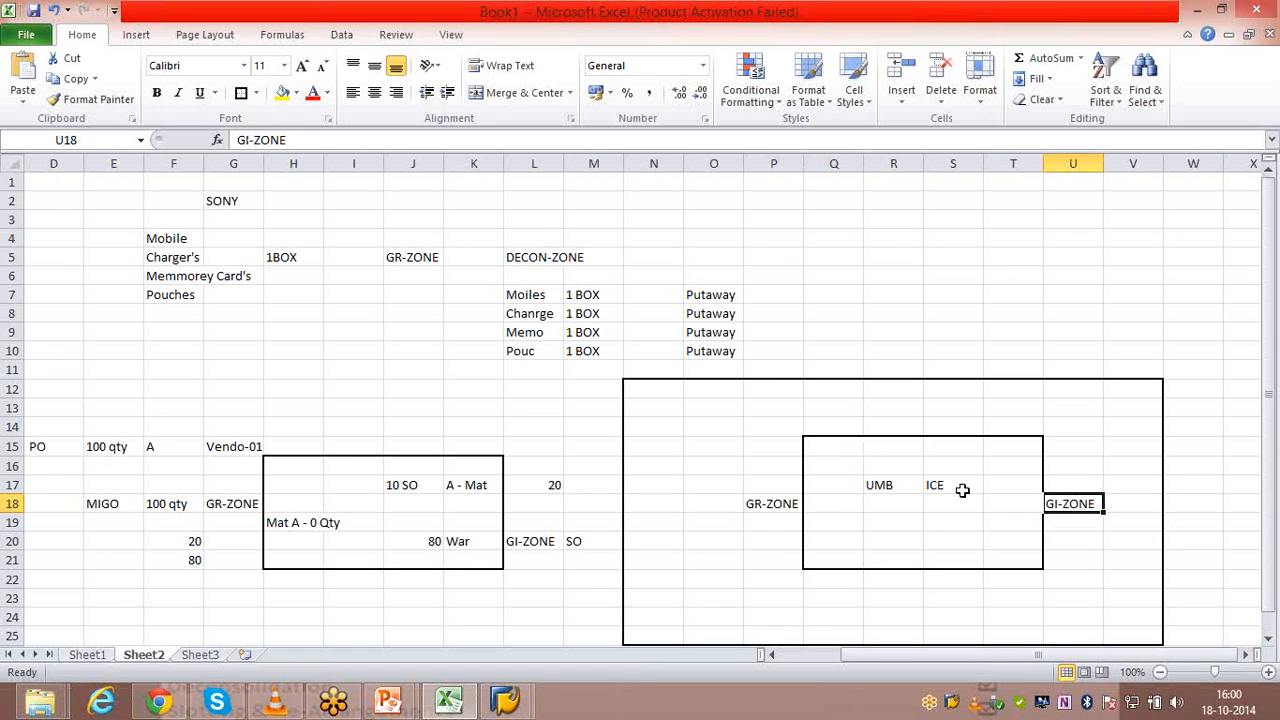
click(885, 485)
click(946, 484)
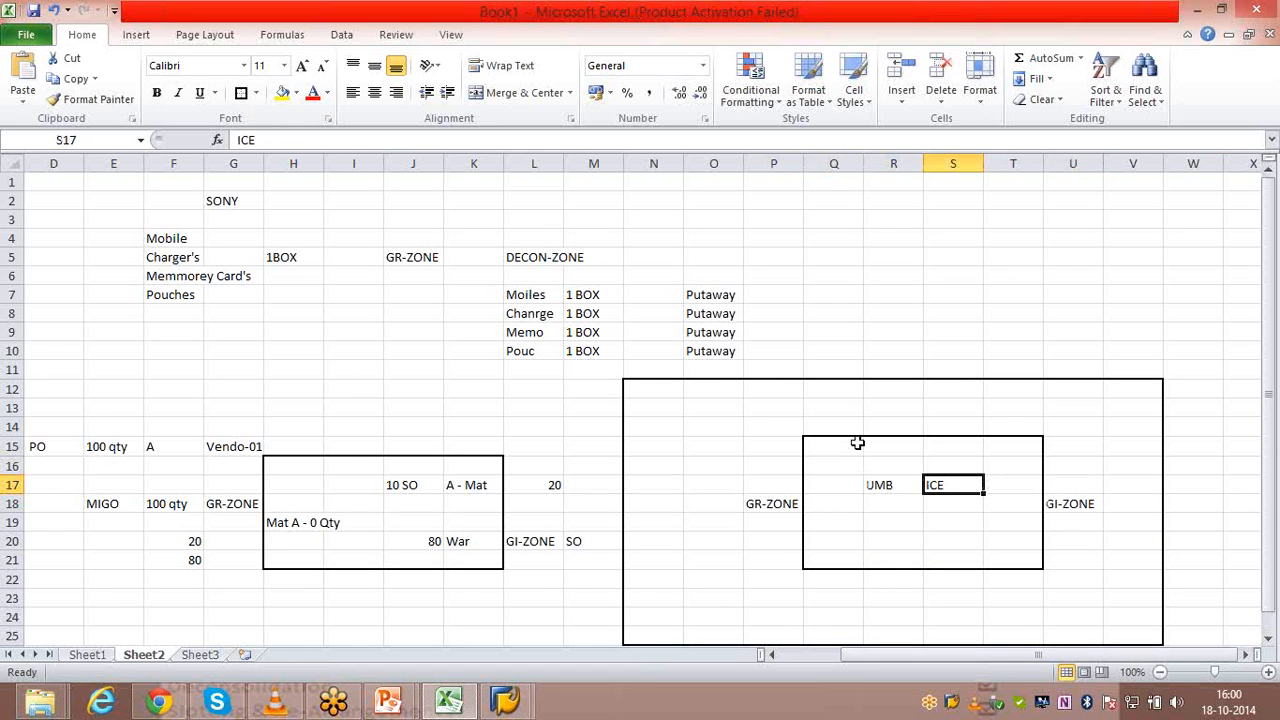
Enter the season label "Summer" in N12, in the corner of the outer box.
click(666, 391)
text(SUmm)
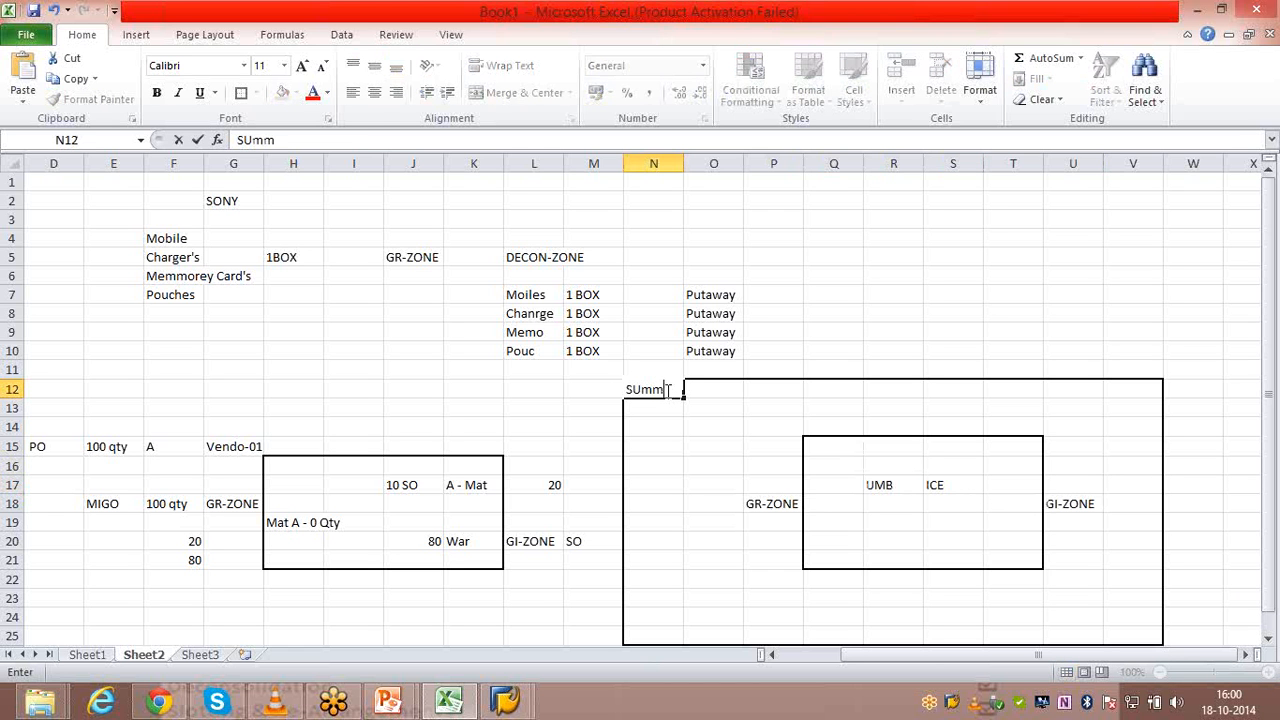
key(BackSpace)
key(BackSpace)
key(BackSpace)
text(umme)
key(Return)
key(Return)
key(Return)
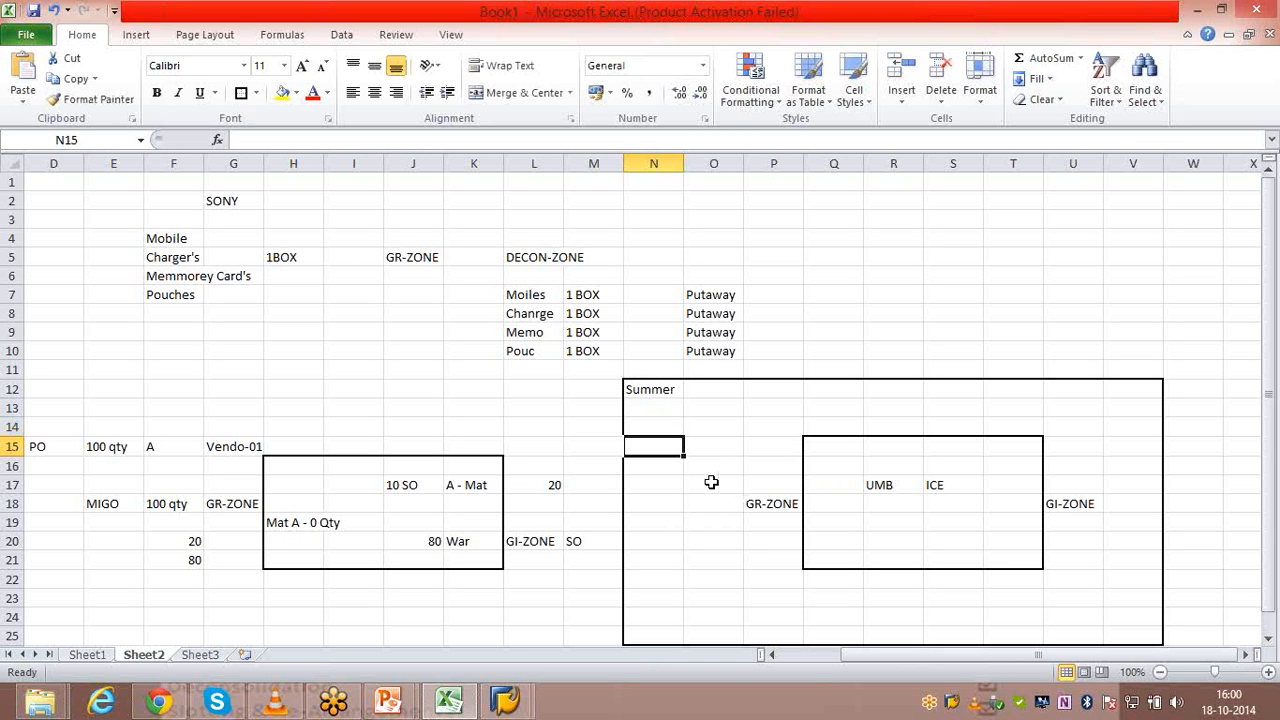
Examine where the ICE cell sits relative to the GR-ZONE and GI-ZONE cells in the Summer layout.
click(791, 501)
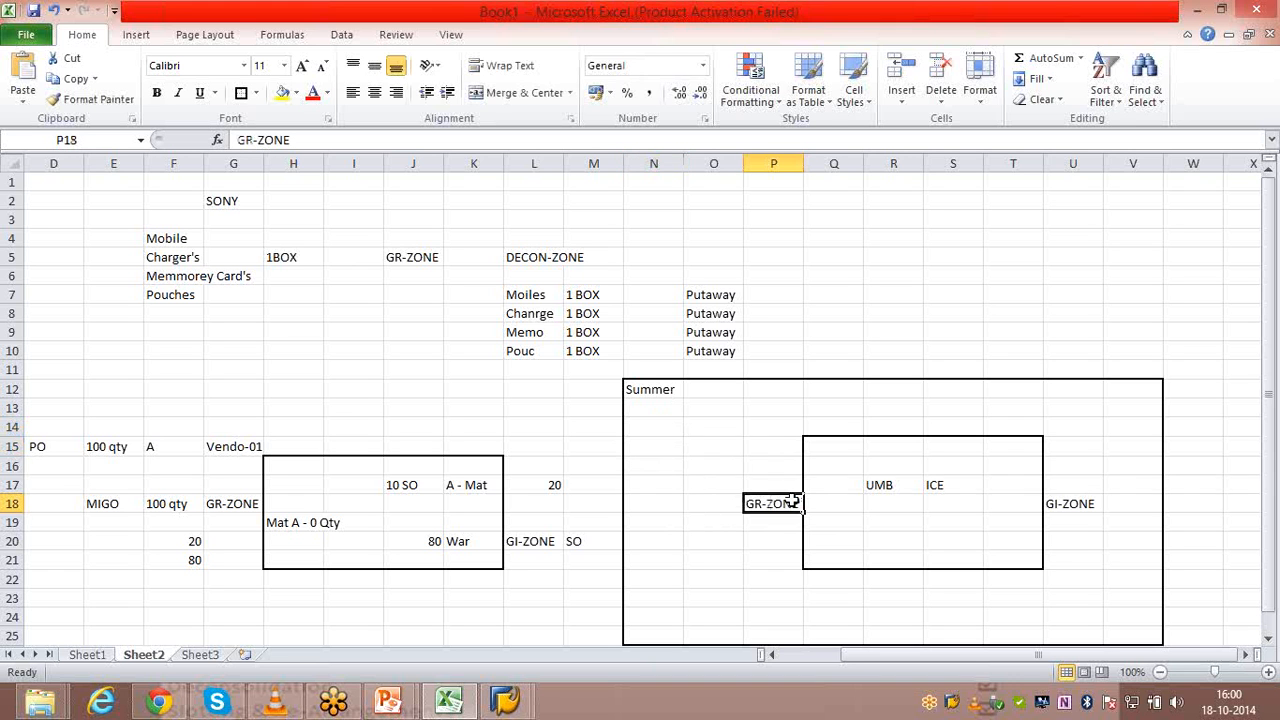
click(1063, 505)
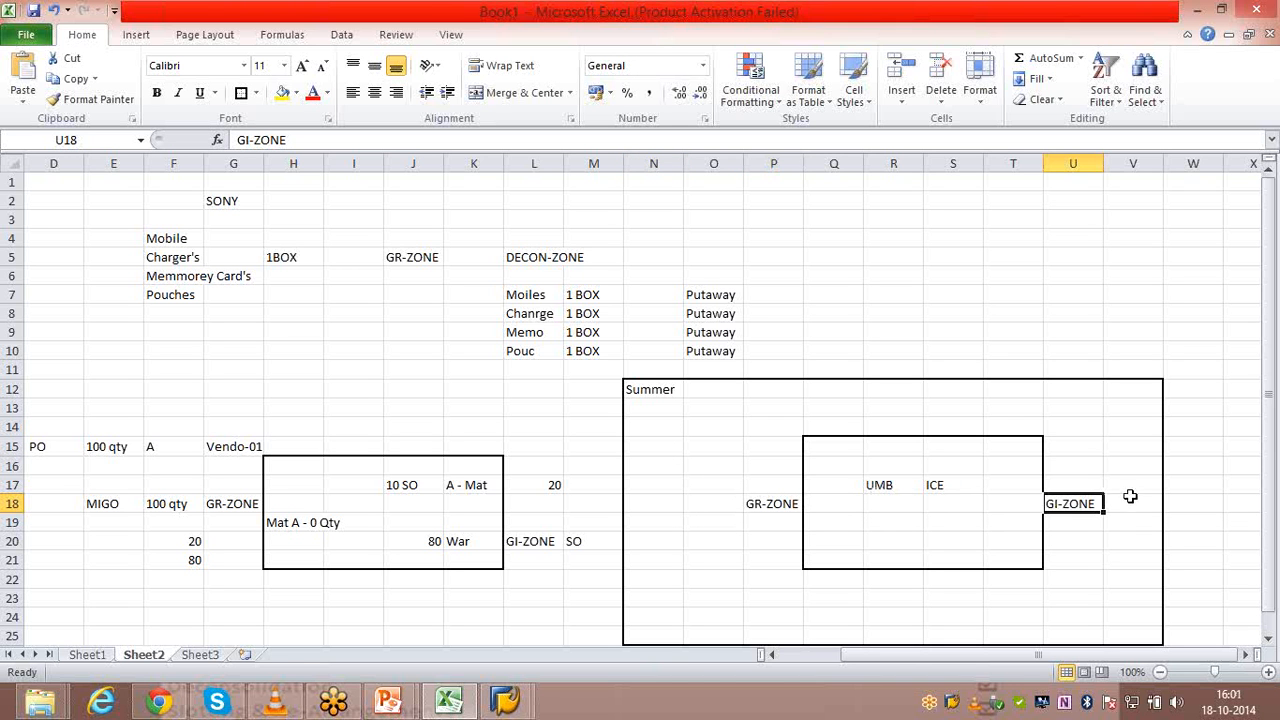
click(1013, 505)
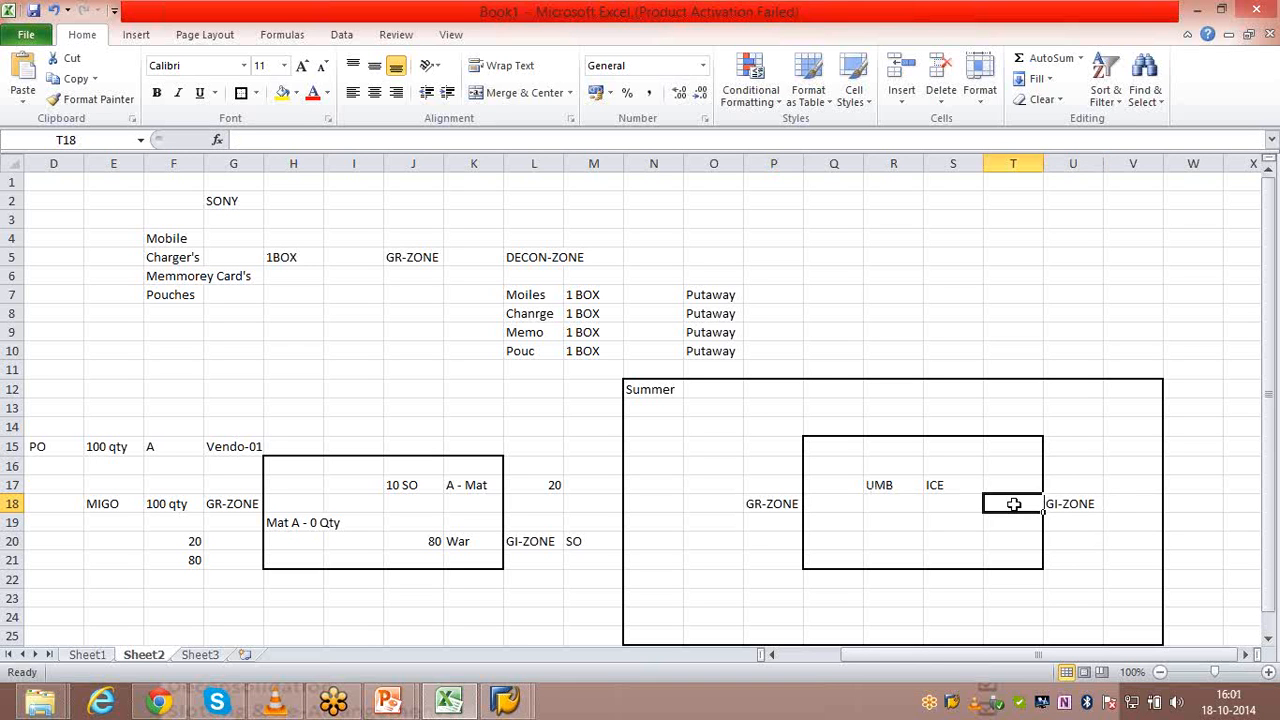
click(934, 484)
text(ICE)
click(1081, 504)
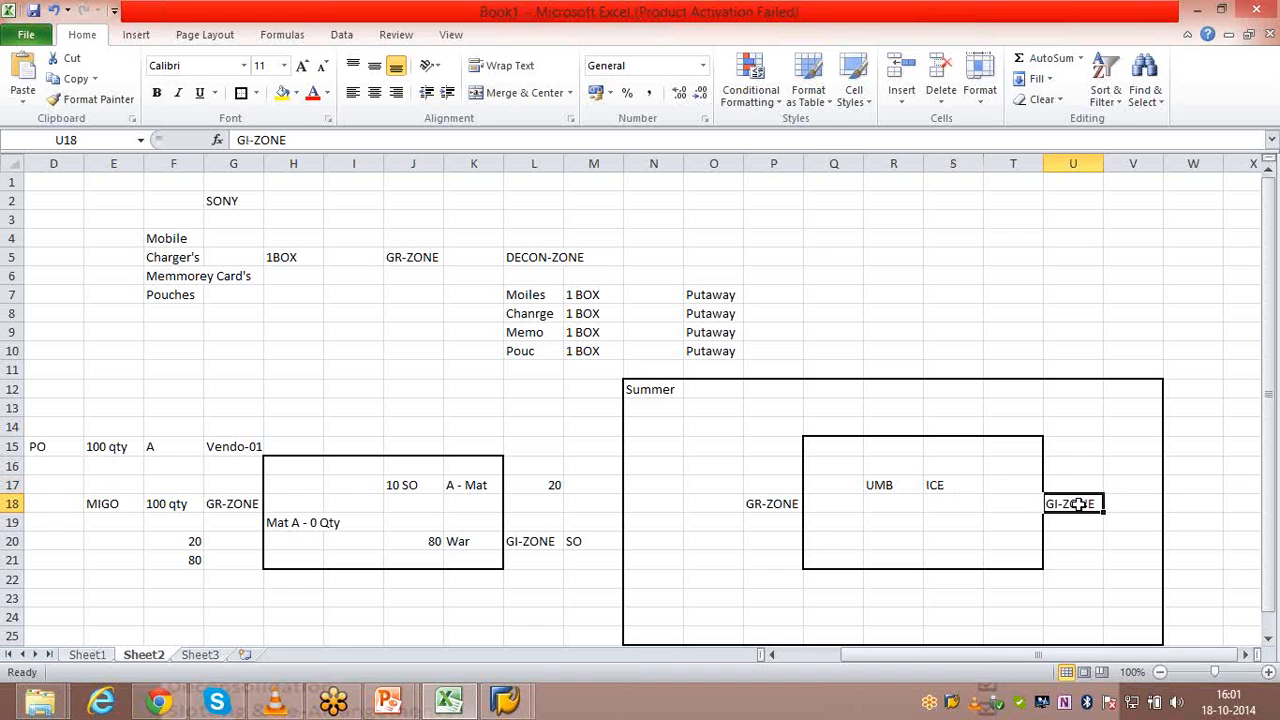
drag(1020, 506, 980, 512)
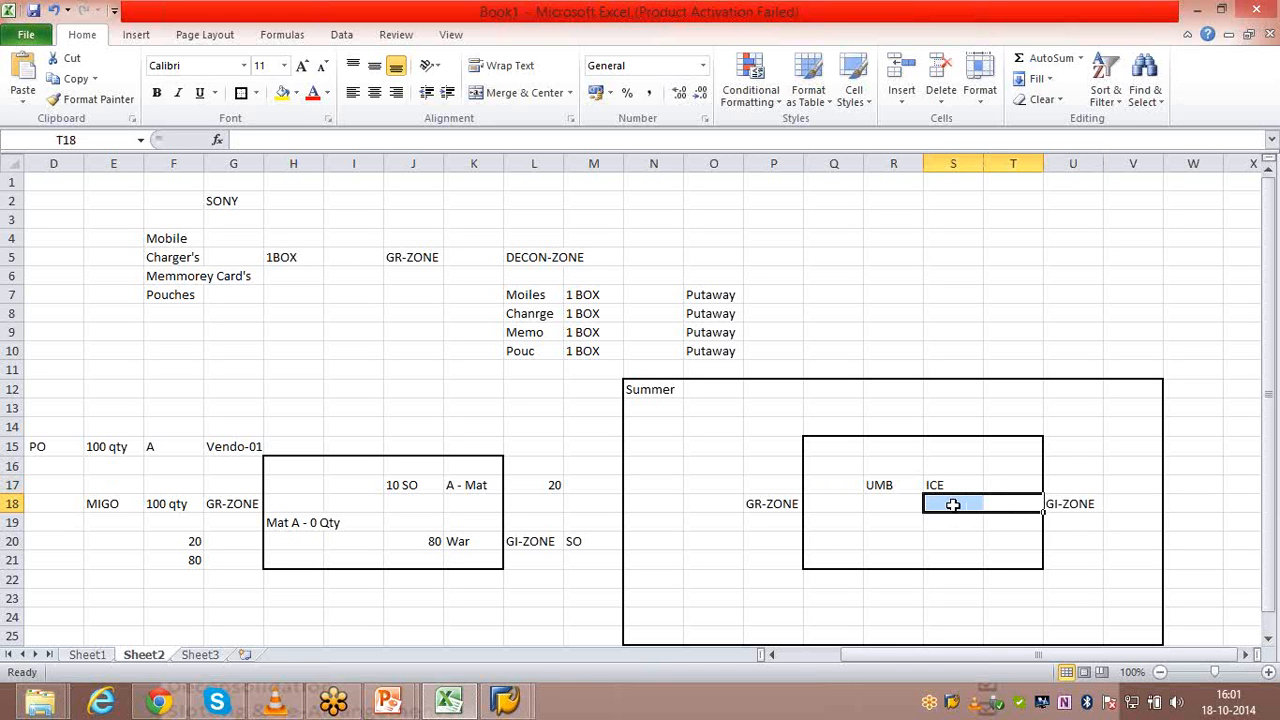
click(947, 487)
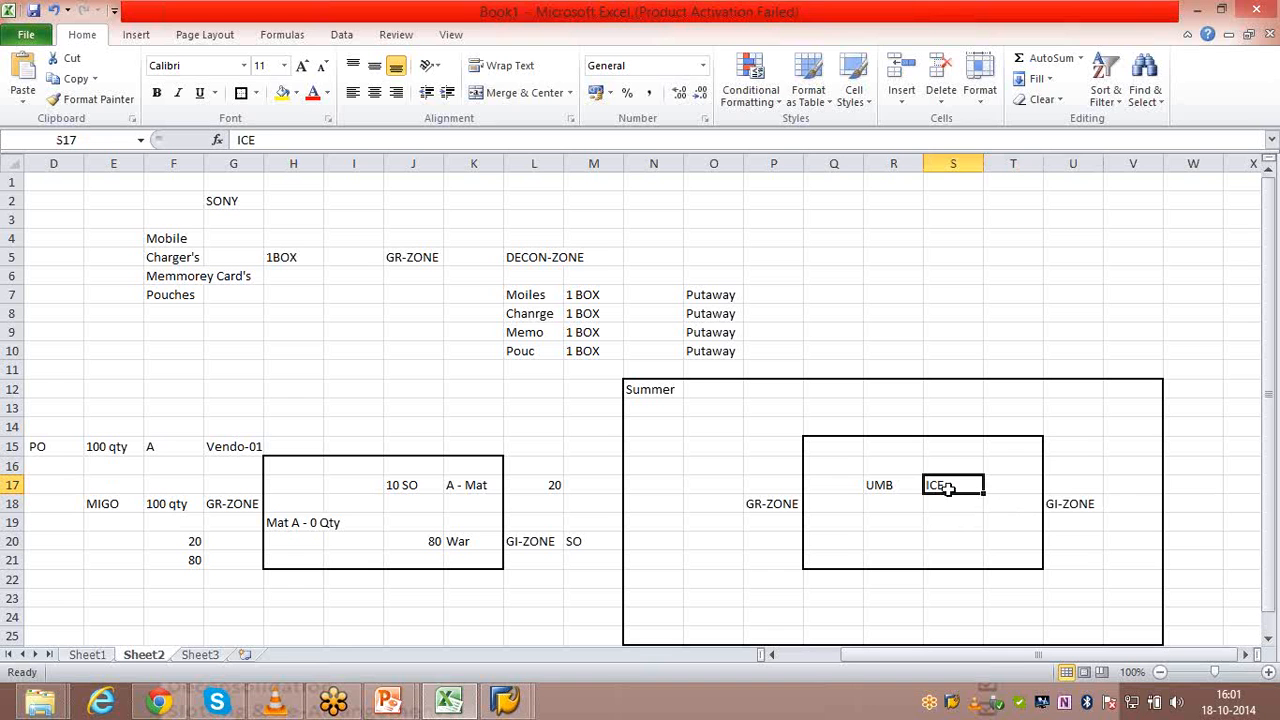
click(1062, 504)
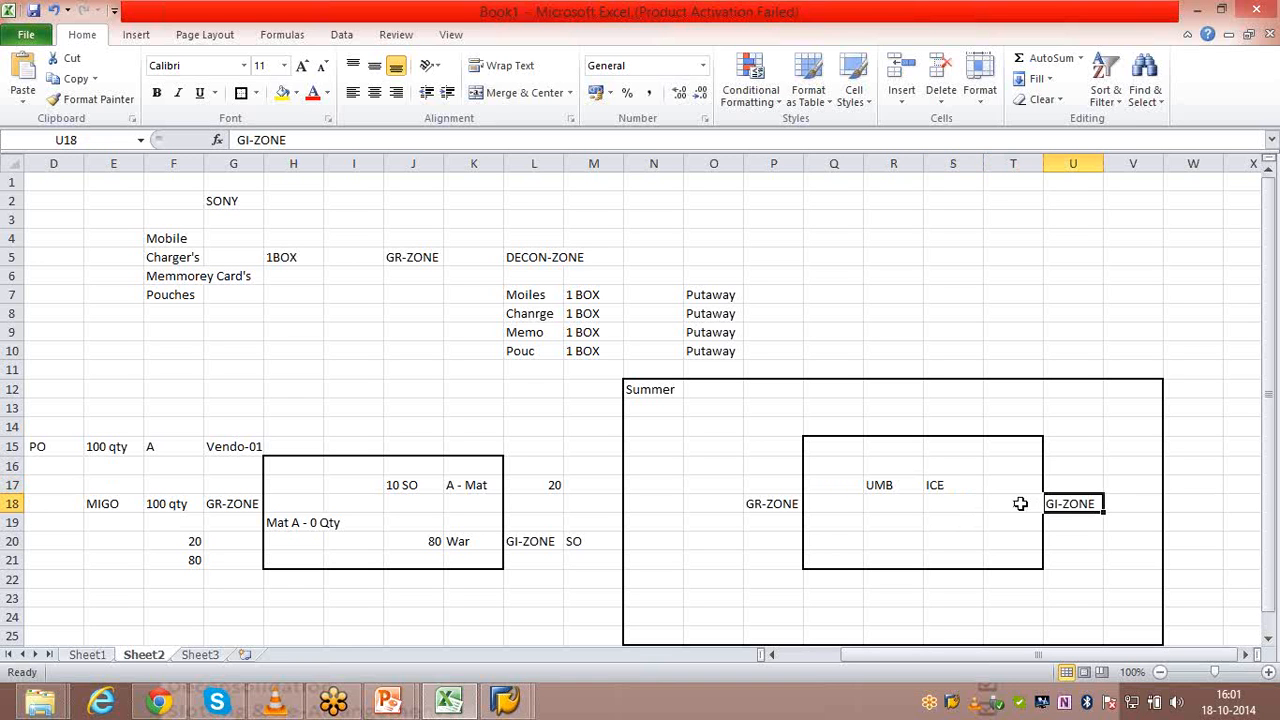
Compare the position of the ICE cell in the inner box with the GI-ZONE cell beside it.
click(946, 488)
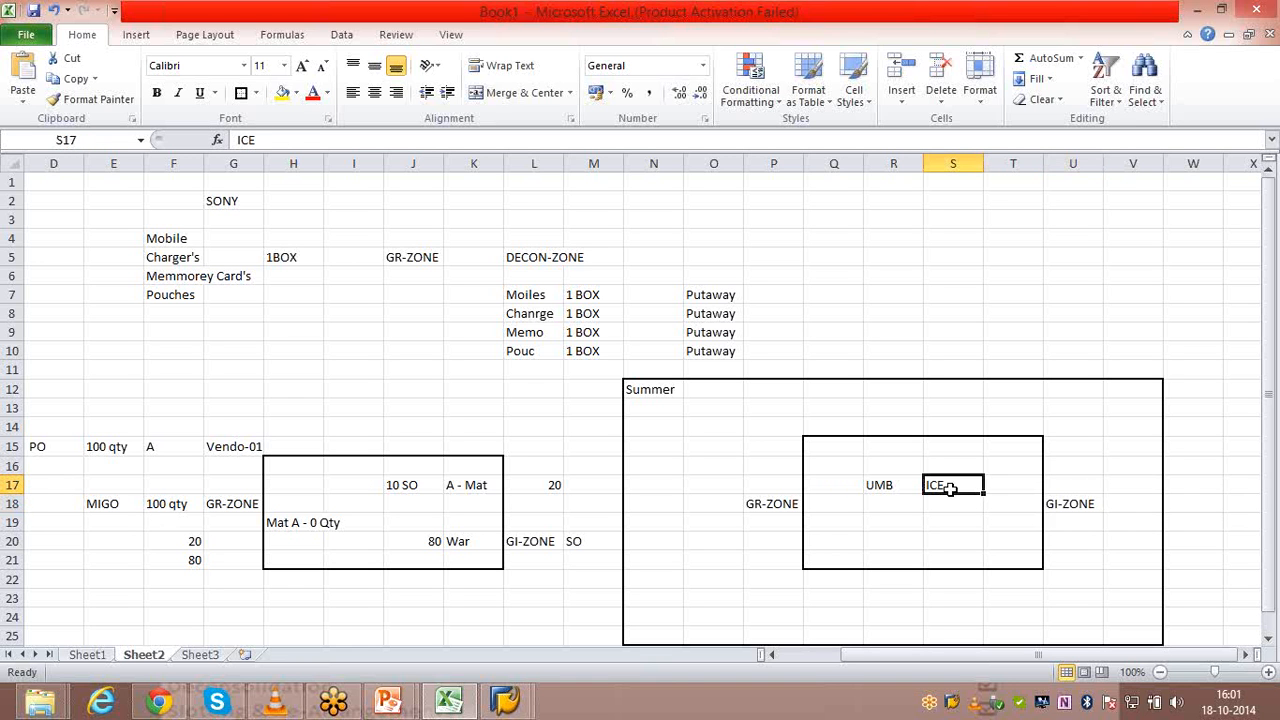
click(1126, 505)
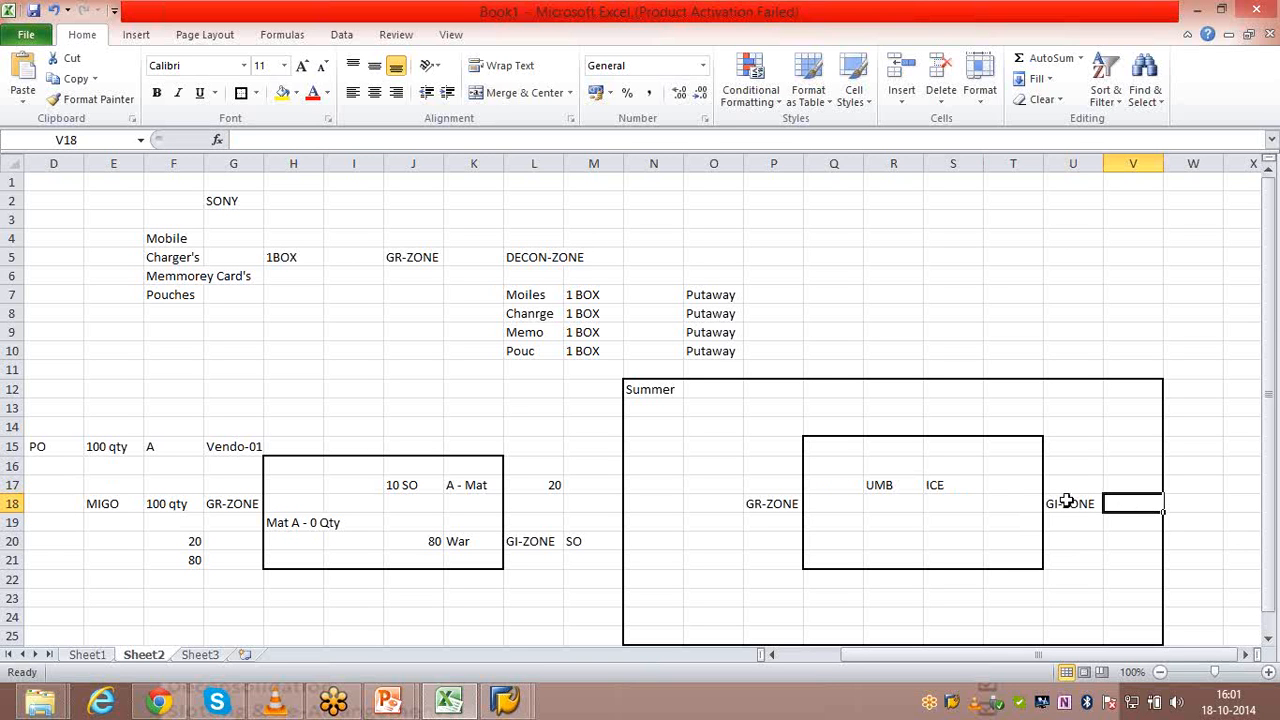
click(942, 485)
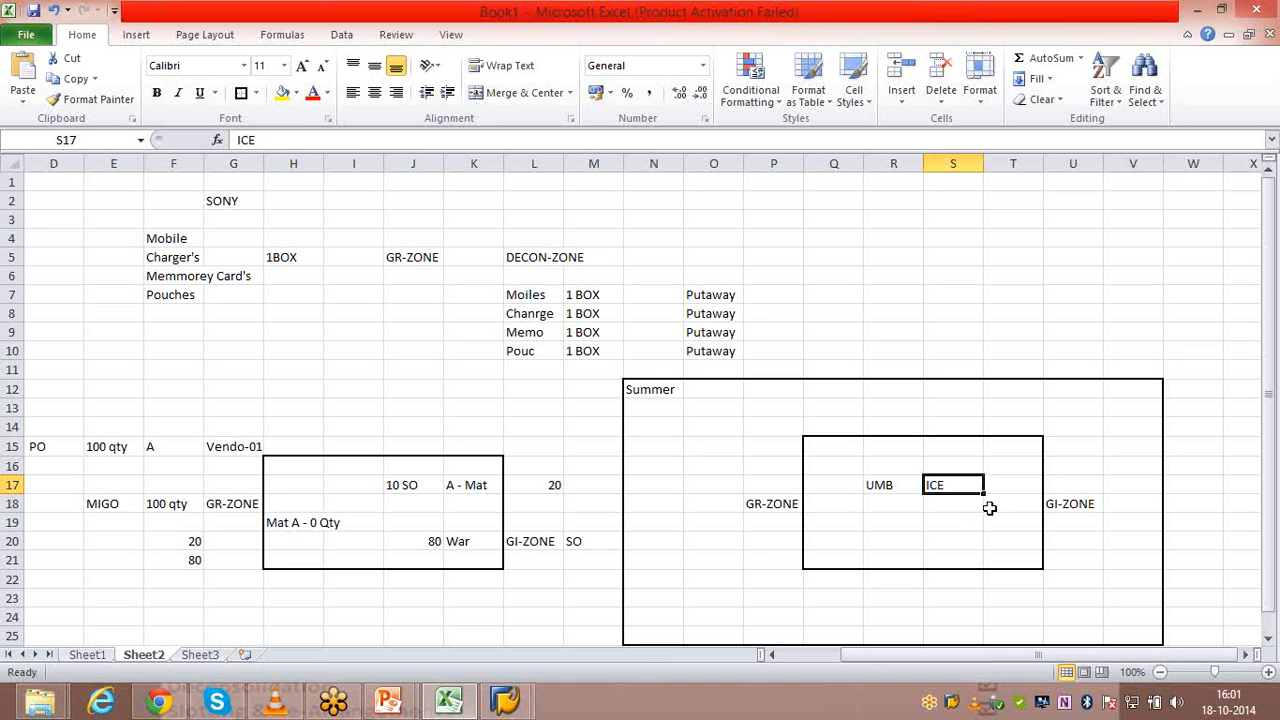
click(1051, 505)
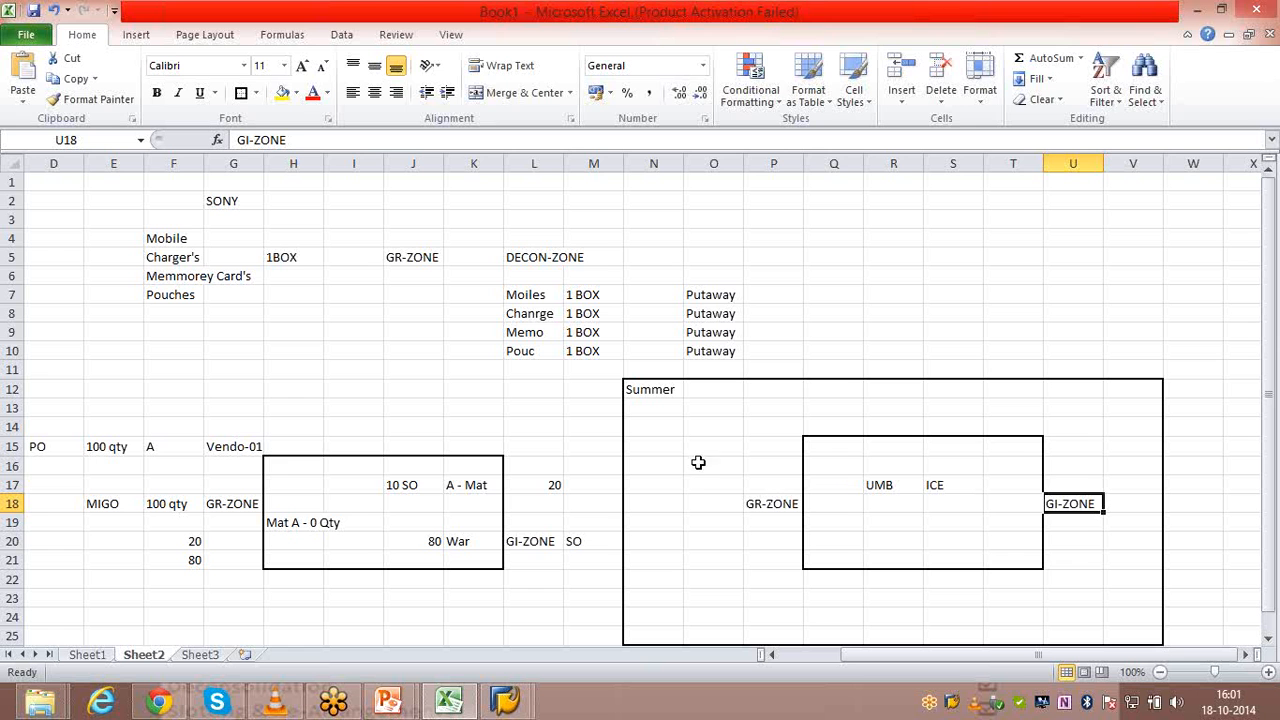
Enter the season label "Winter" in N20, inside the outer box below the Summer label.
click(657, 540)
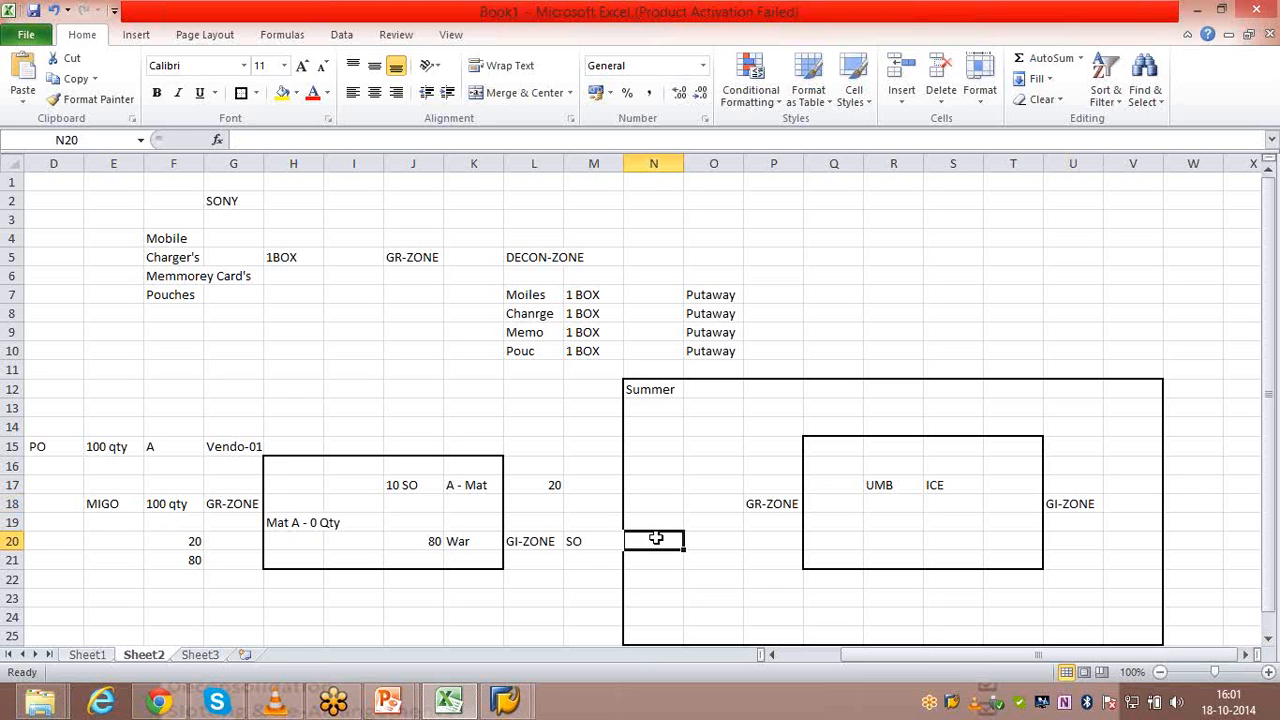
text(Winter)
key(Return)
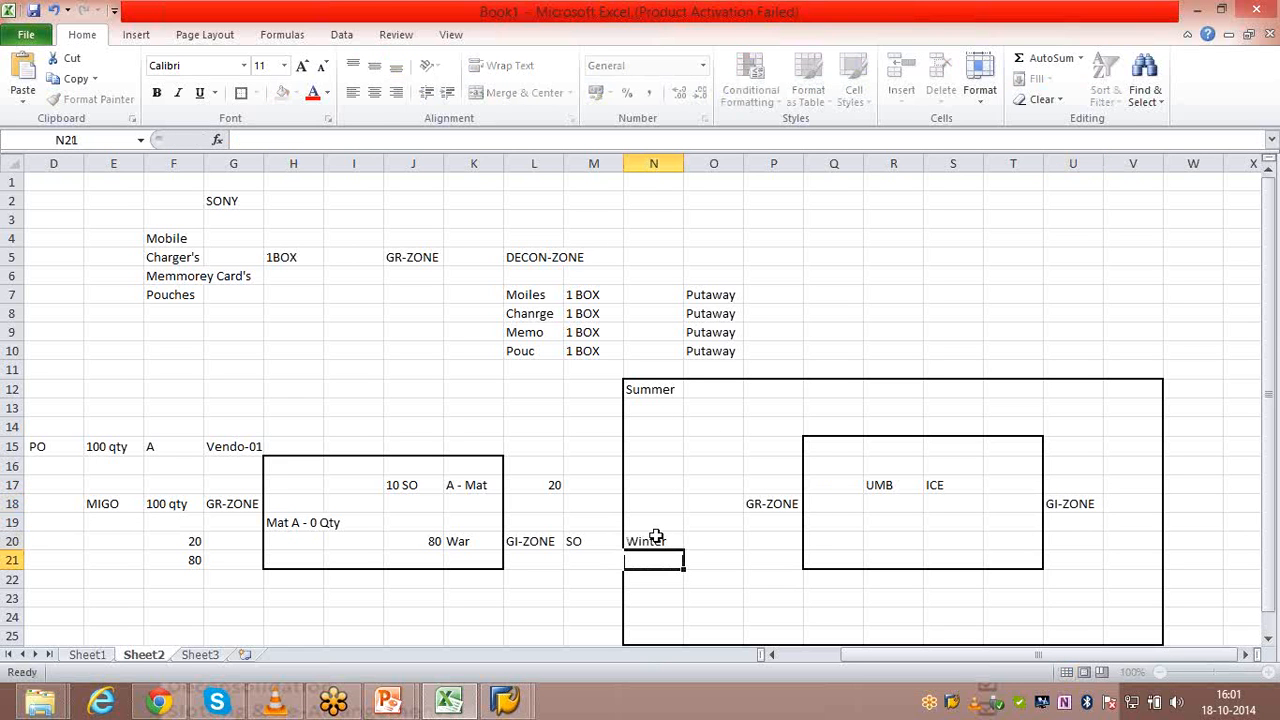
Examine the distance between the UMB cell and GI-ZONE, including the empty cells R18:T18 between them.
click(886, 491)
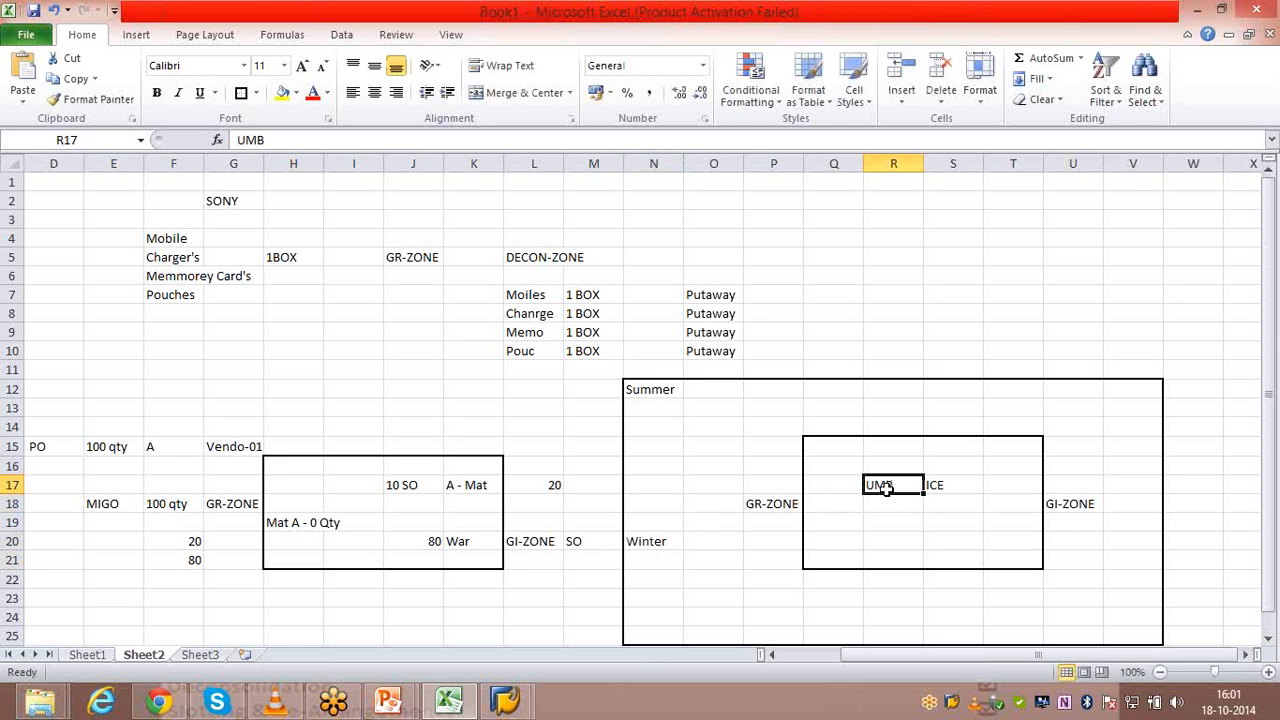
click(930, 485)
click(876, 487)
click(1066, 505)
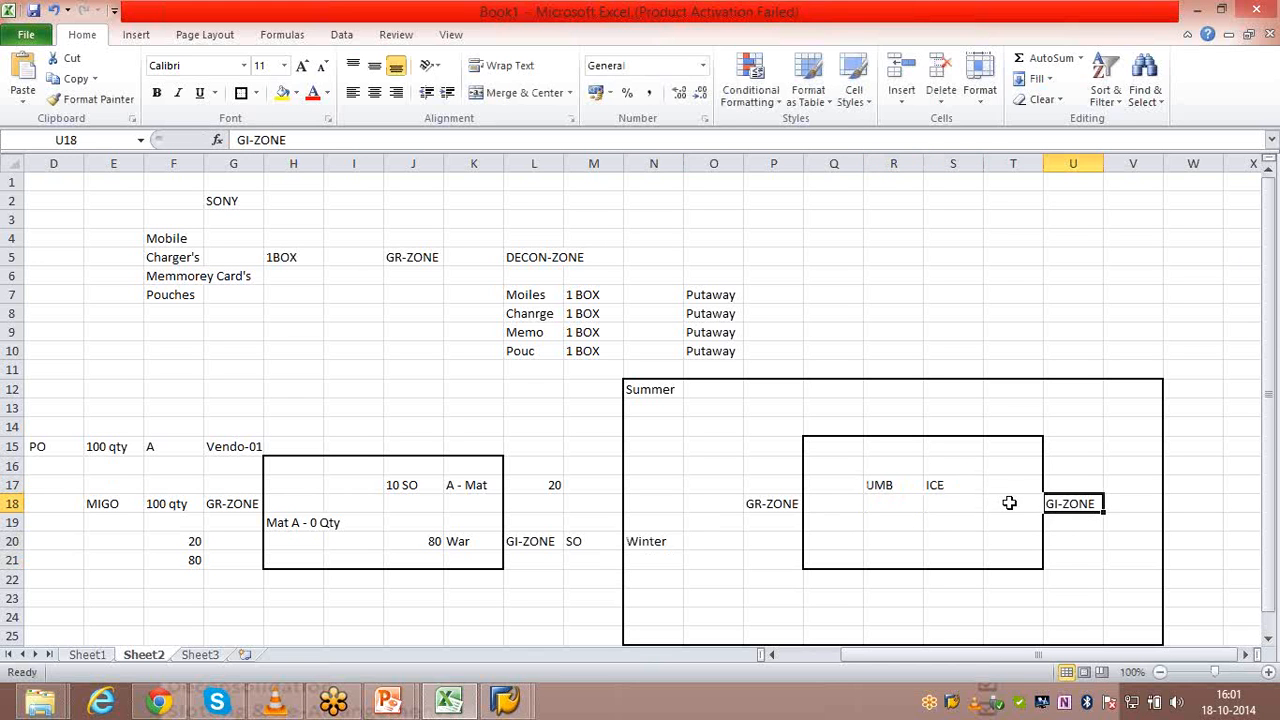
drag(1014, 503, 900, 500)
click(880, 485)
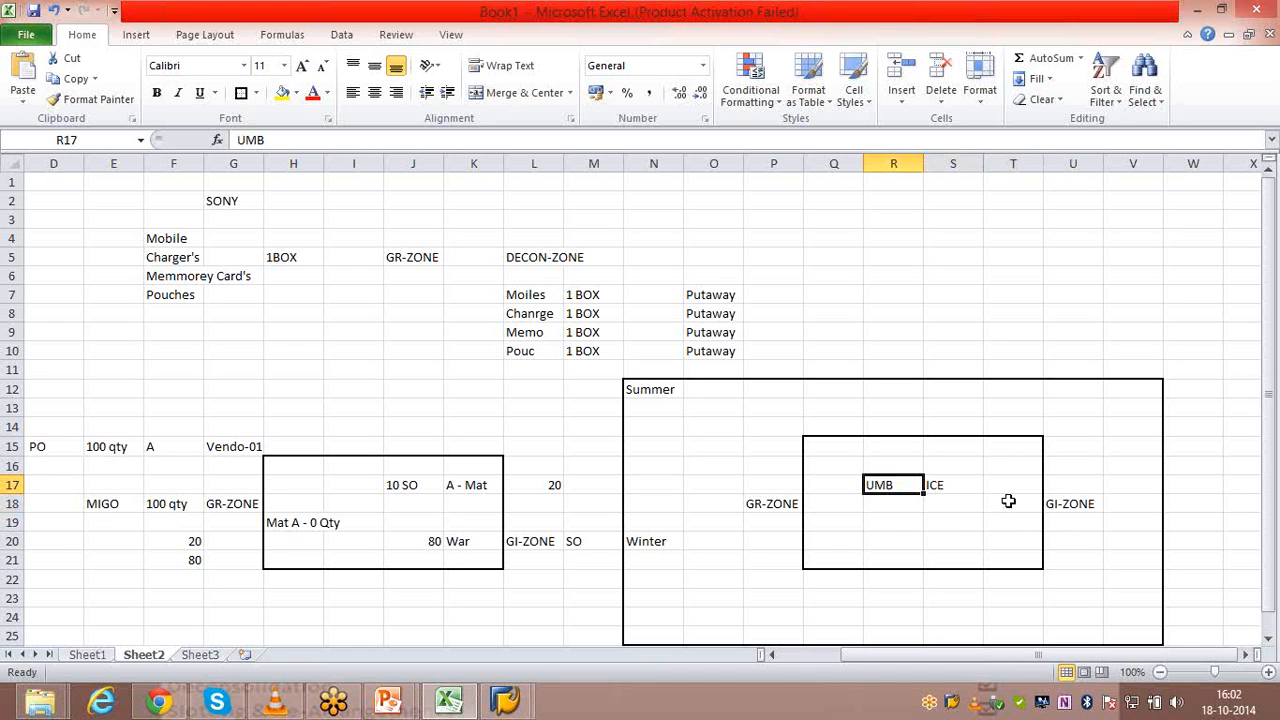
drag(1014, 503, 909, 506)
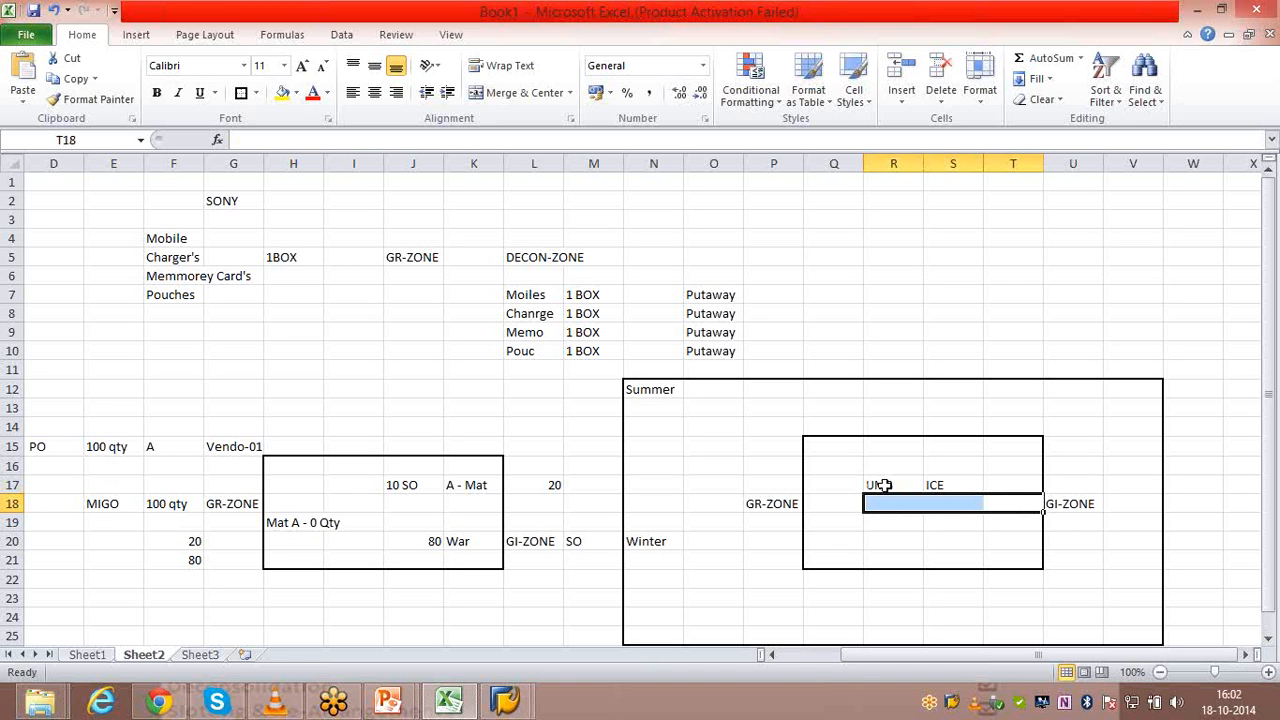
click(885, 485)
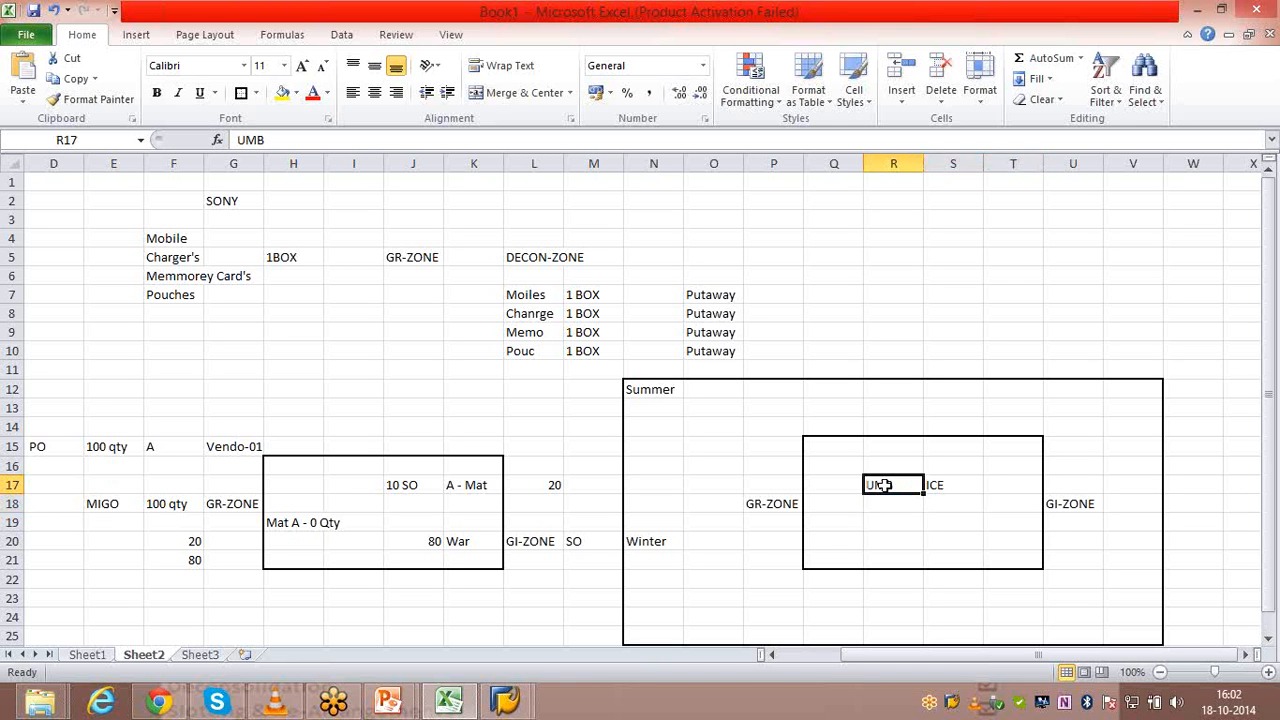
click(1073, 506)
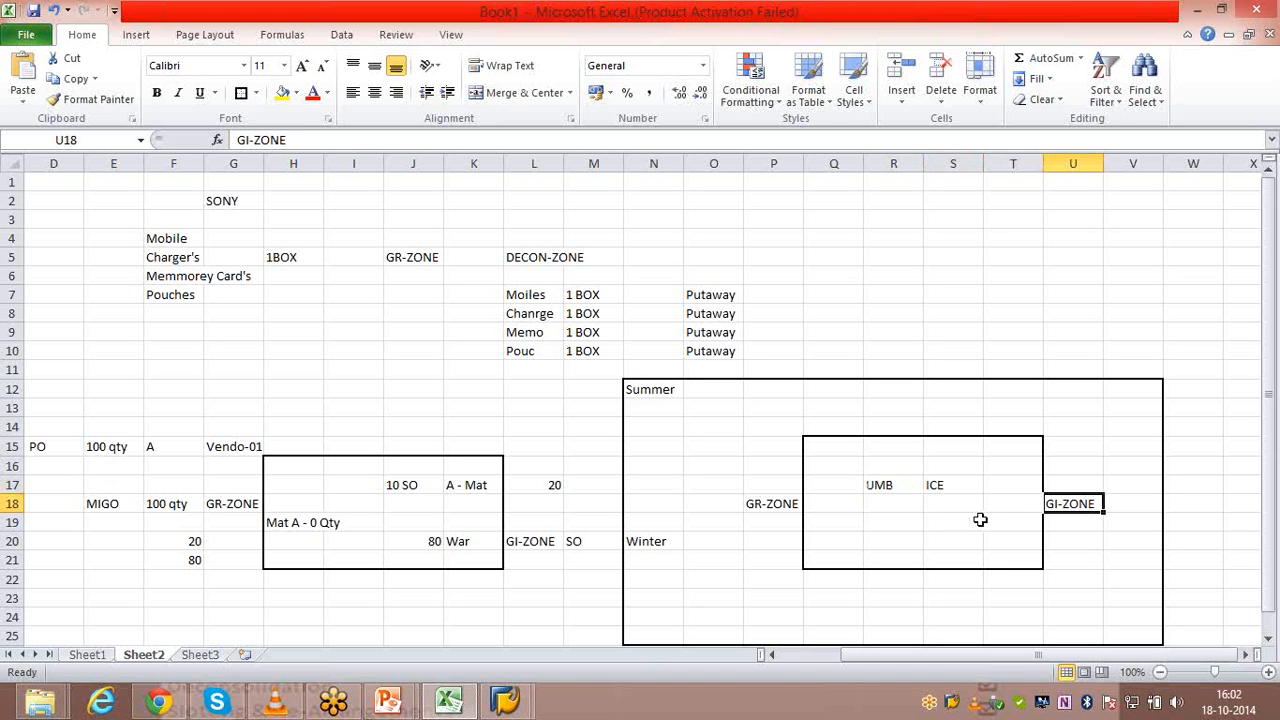
Enter "UMB" in T18, inside the inner box directly beside the GI-ZONE cell.
click(898, 486)
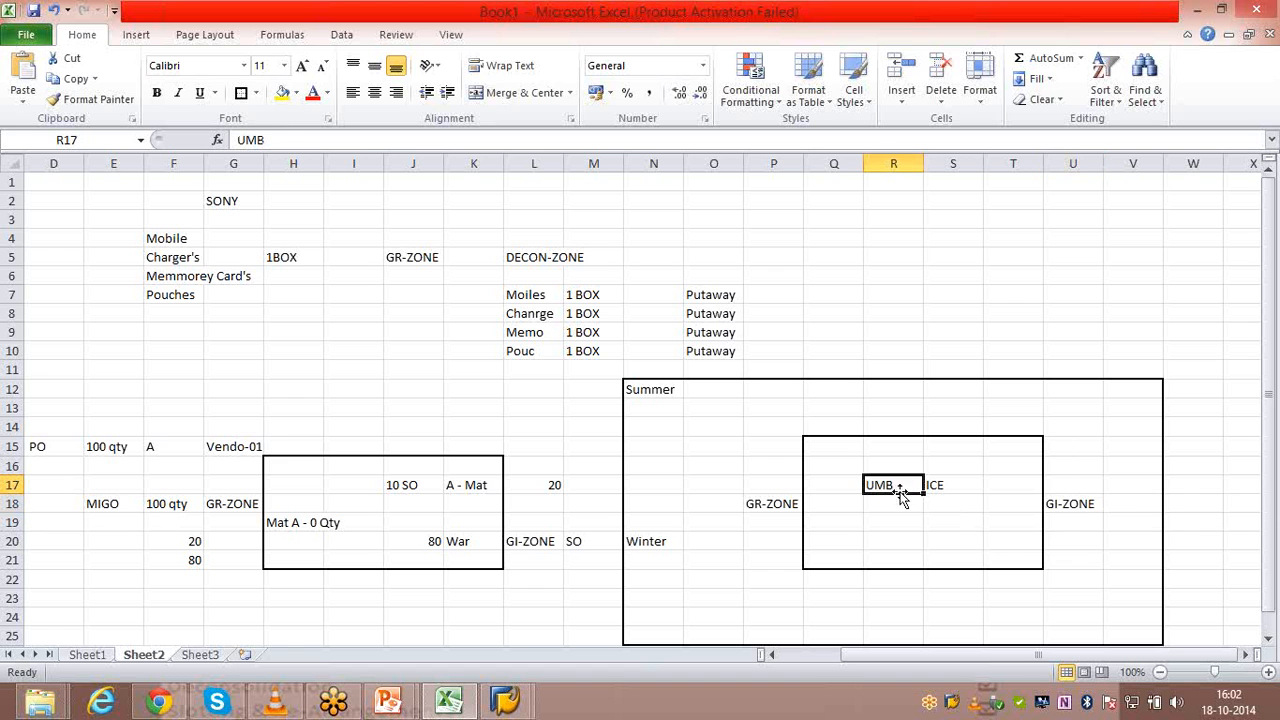
key(Down)
key(Right)
key(Right)
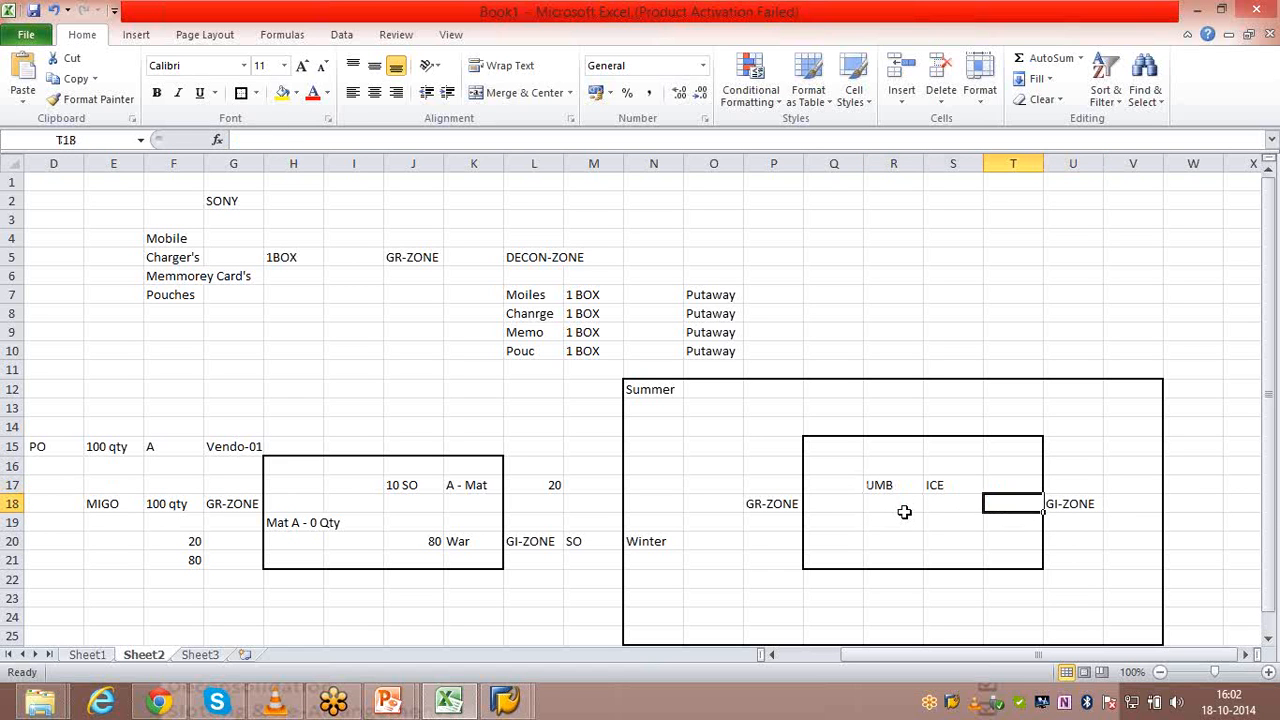
text(UU)
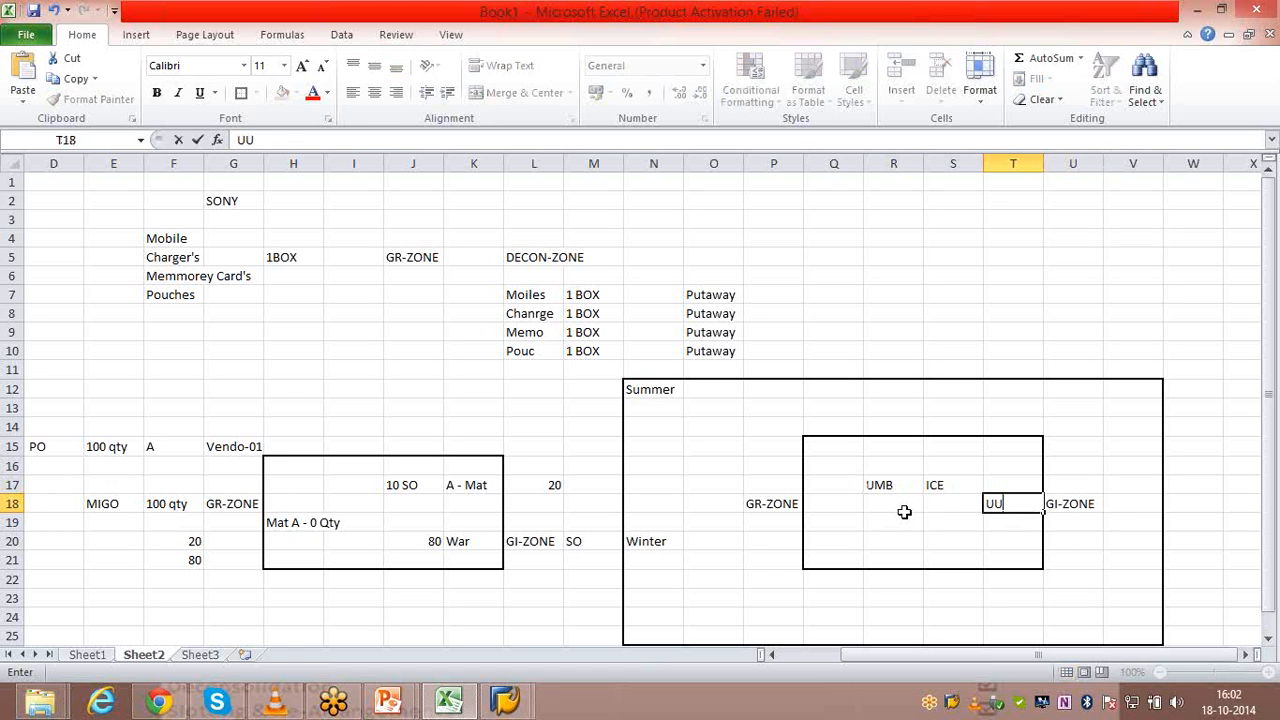
key(BackSpace)
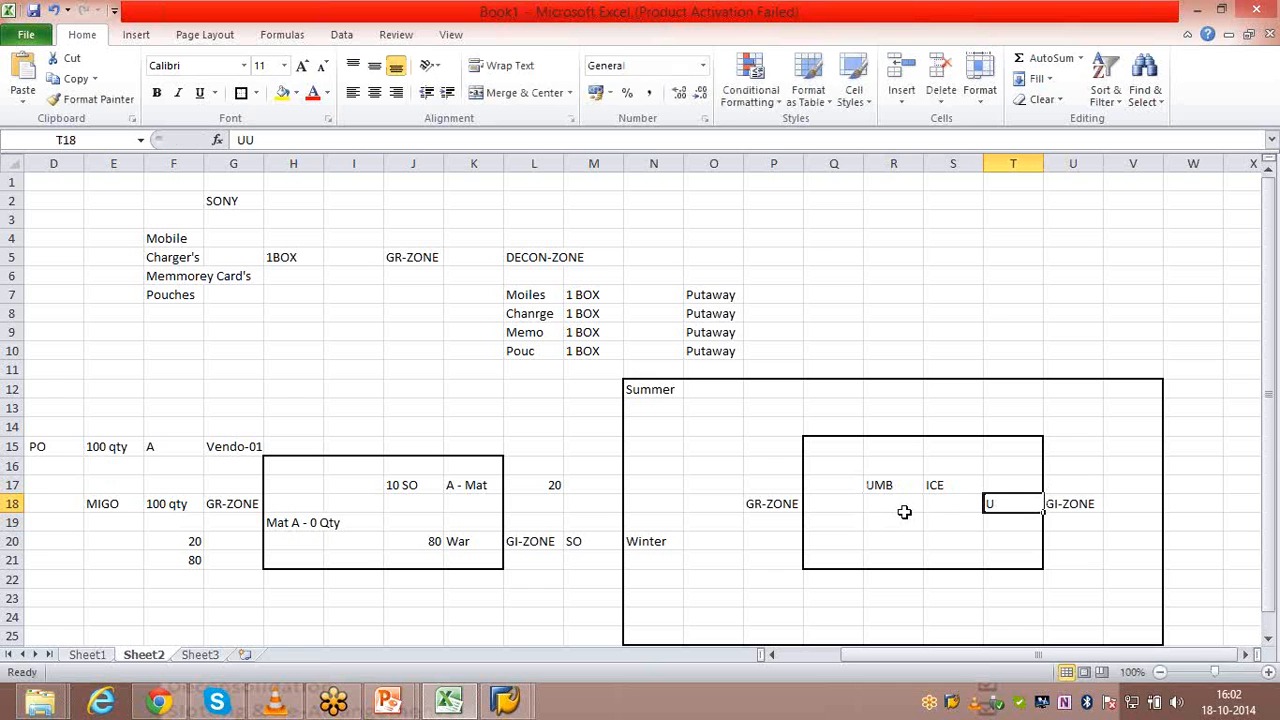
text(MB)
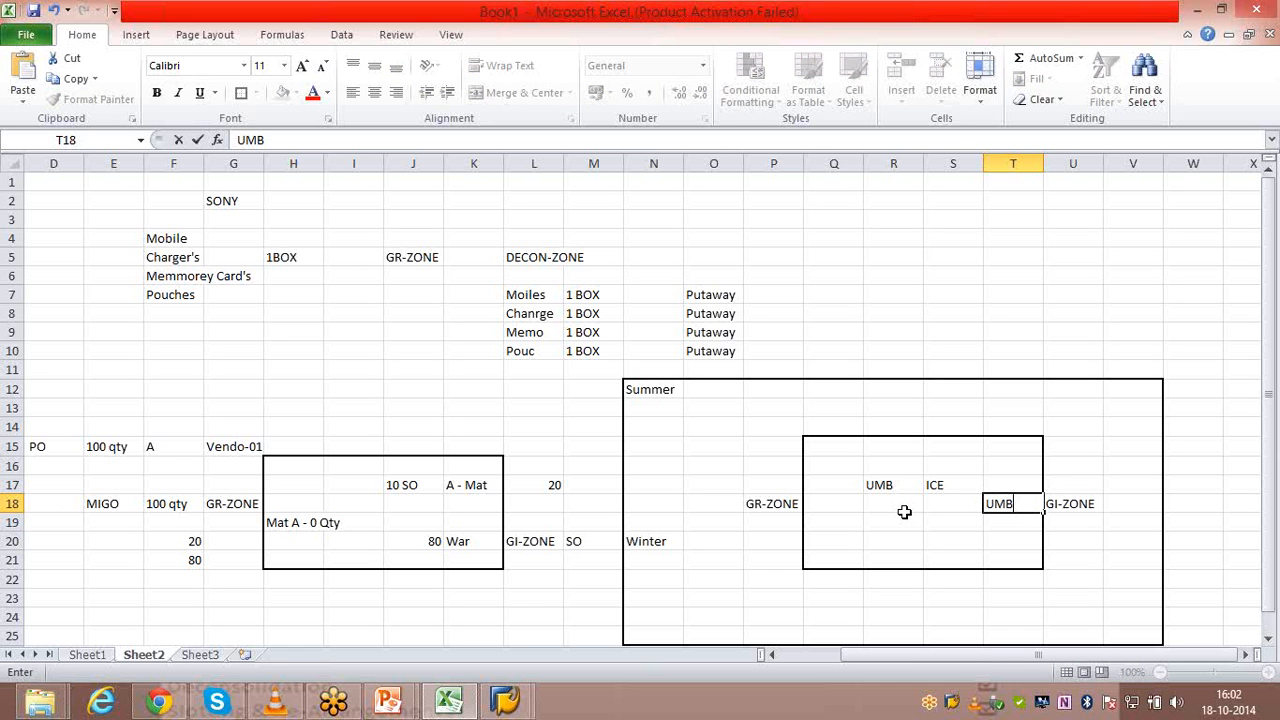
key(Return)
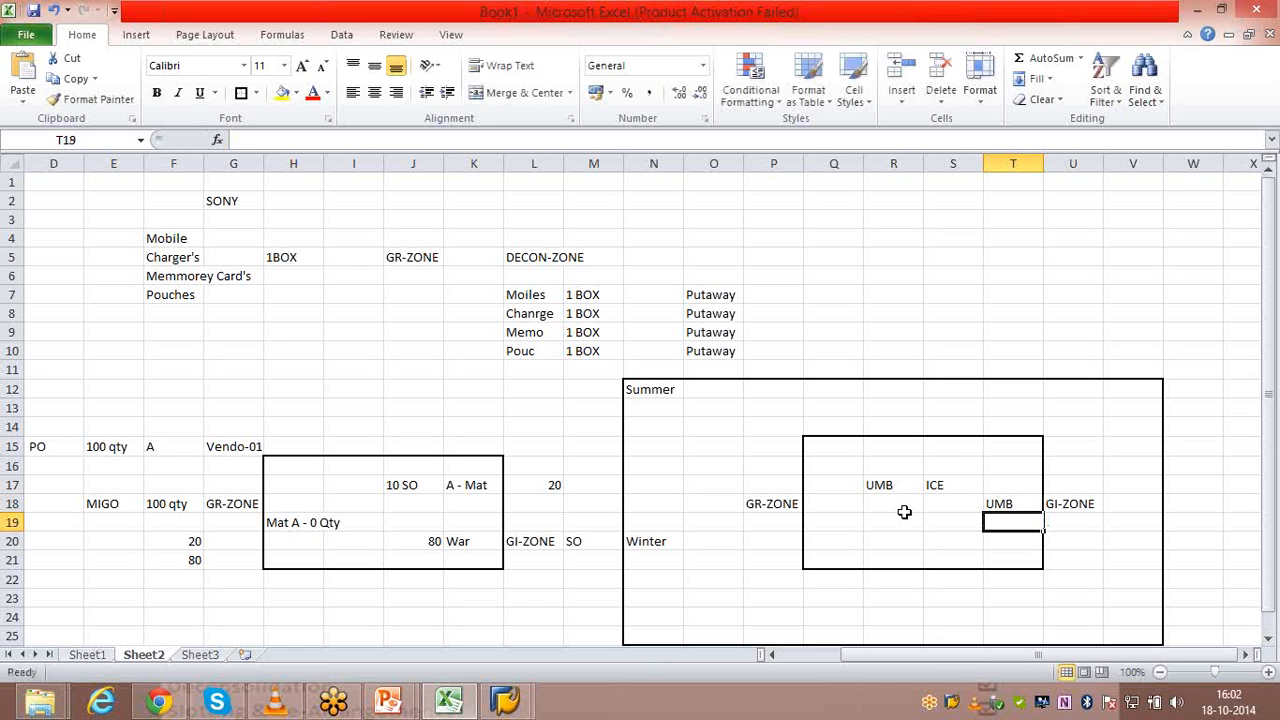
click(1020, 503)
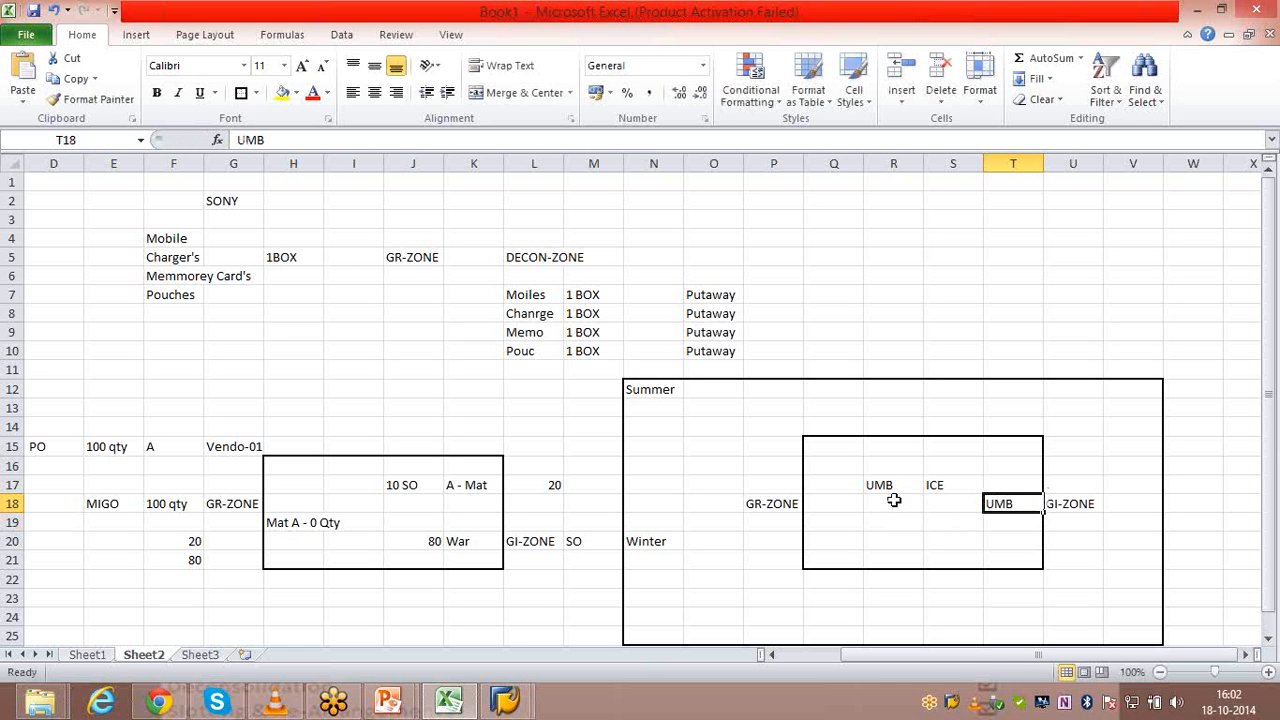
click(1080, 503)
drag(1272, 440, 1271, 439)
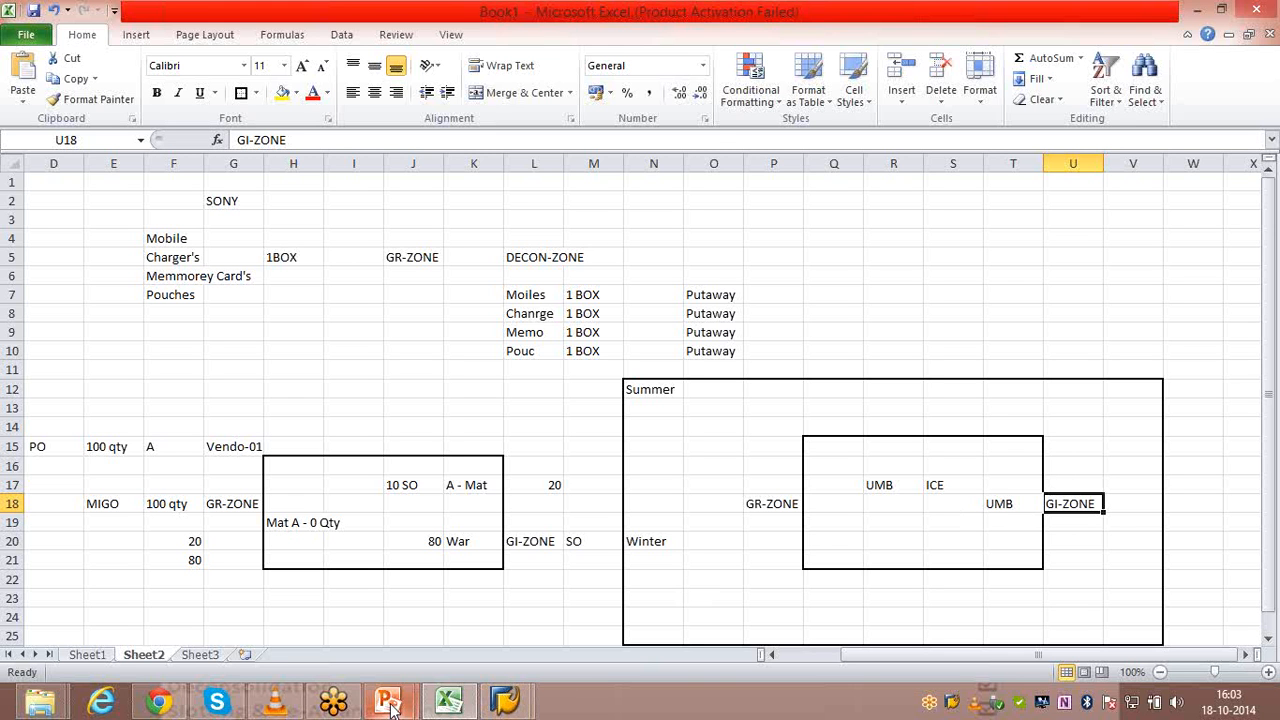
Switch to the running PowerPoint slide show and advance past the inbound process comparison to the Business Processes slide.
mouse_move(392, 707)
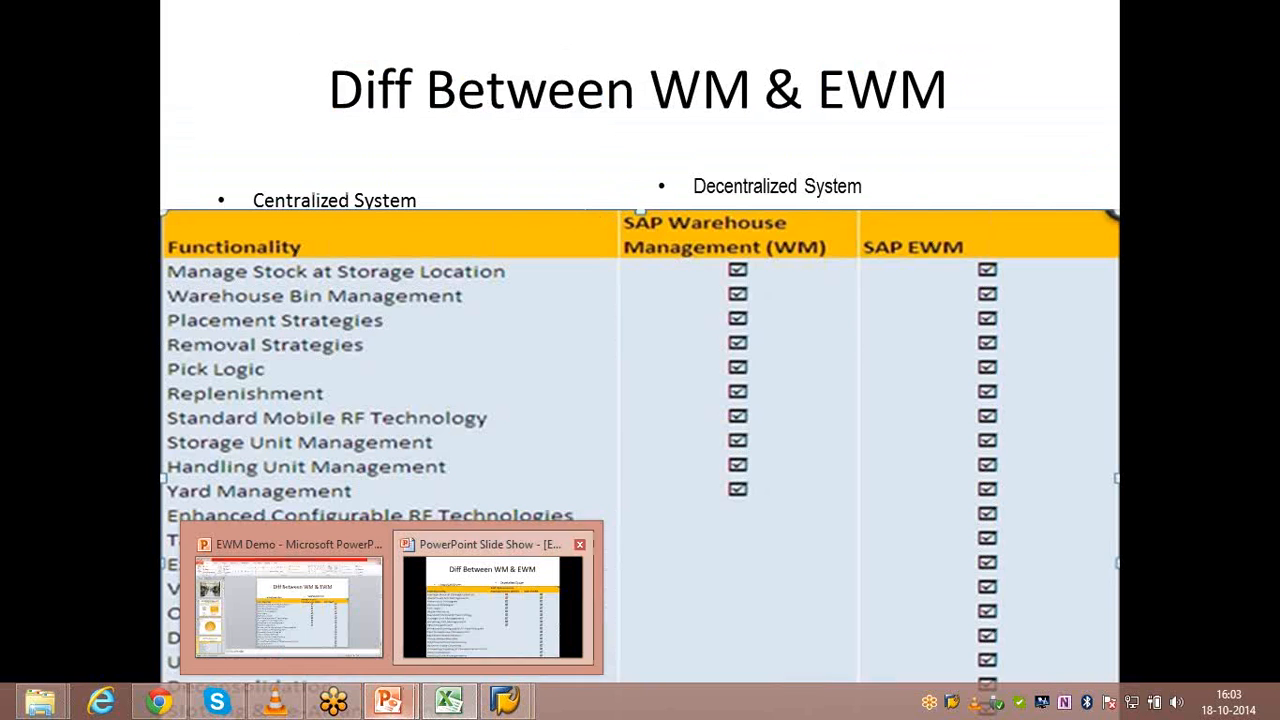
click(442, 622)
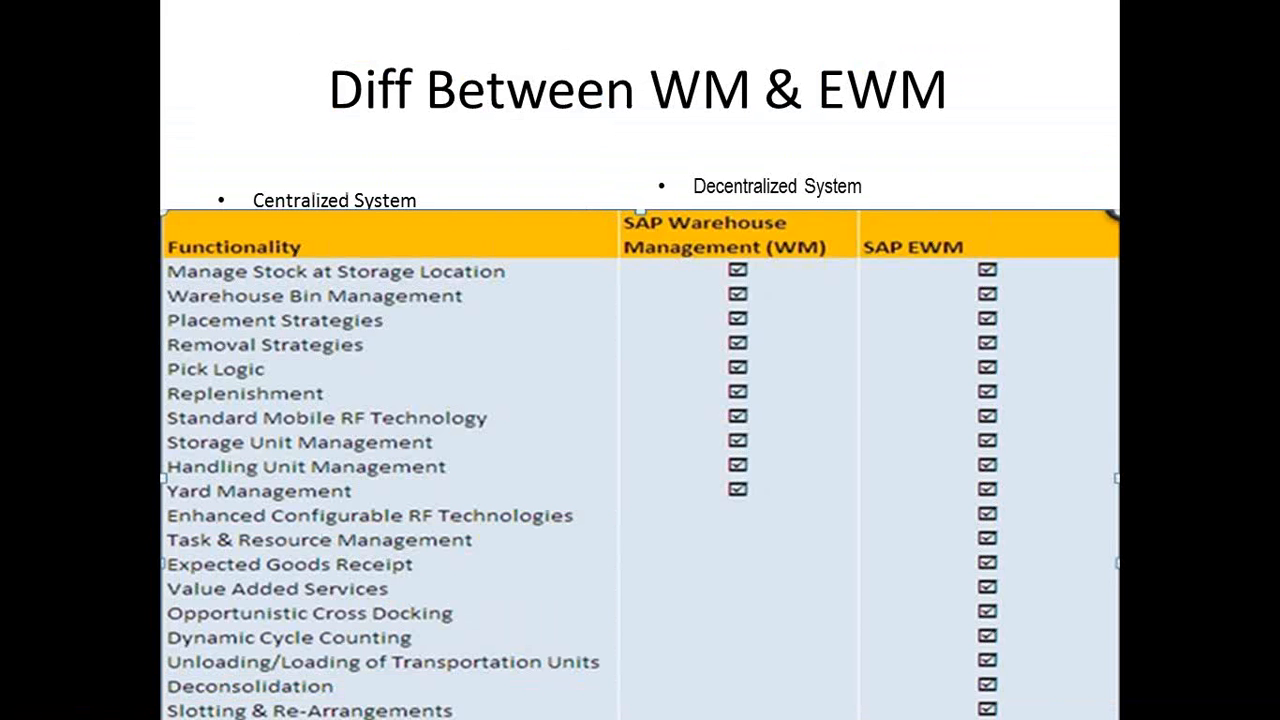
key(Right)
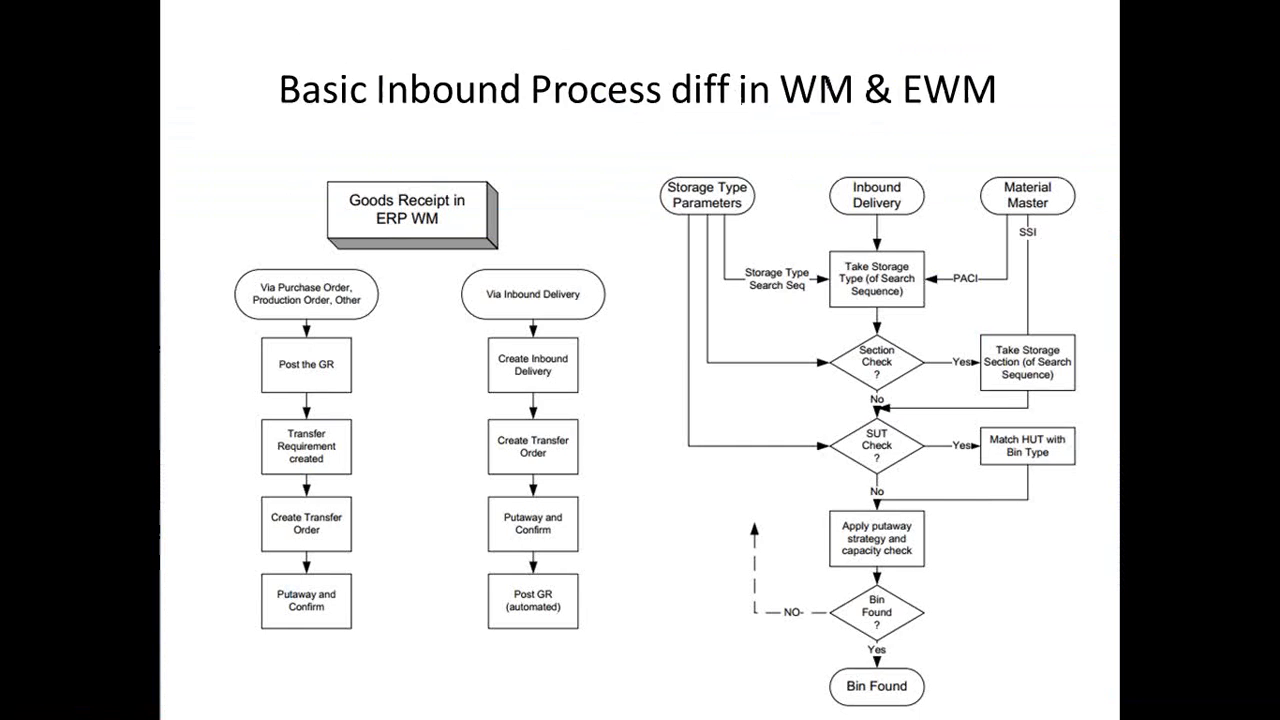
key(Right)
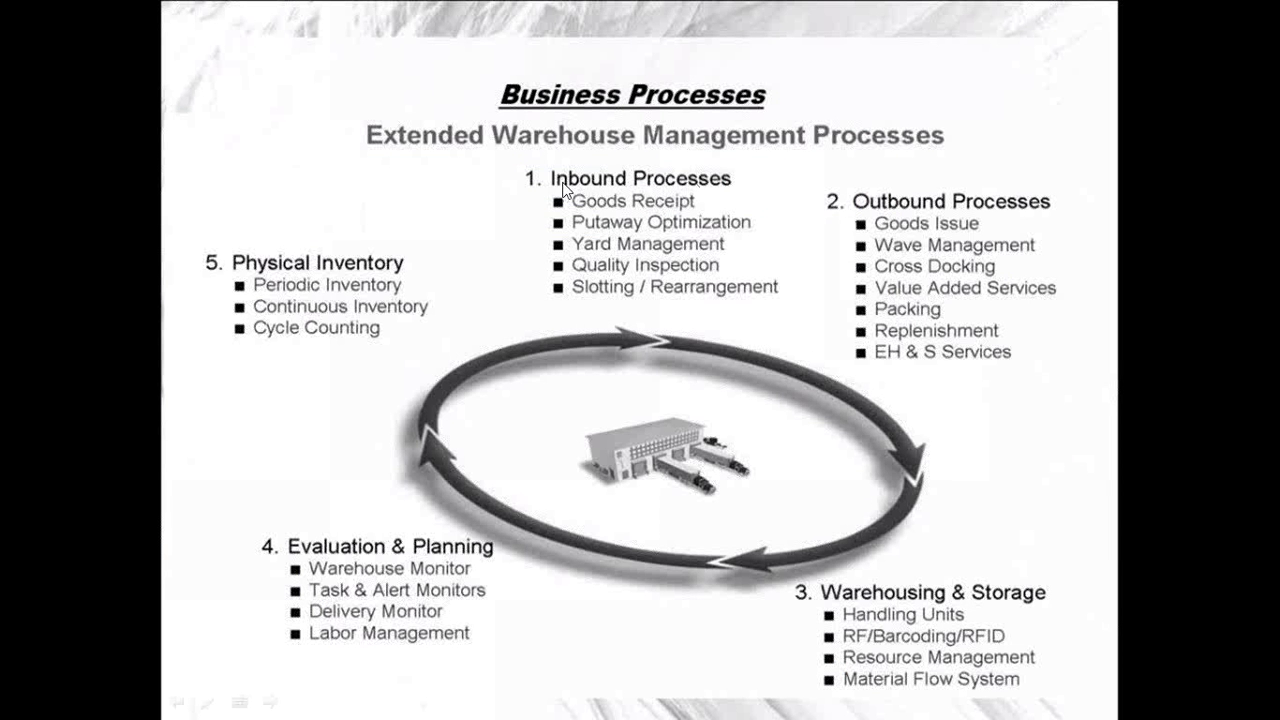